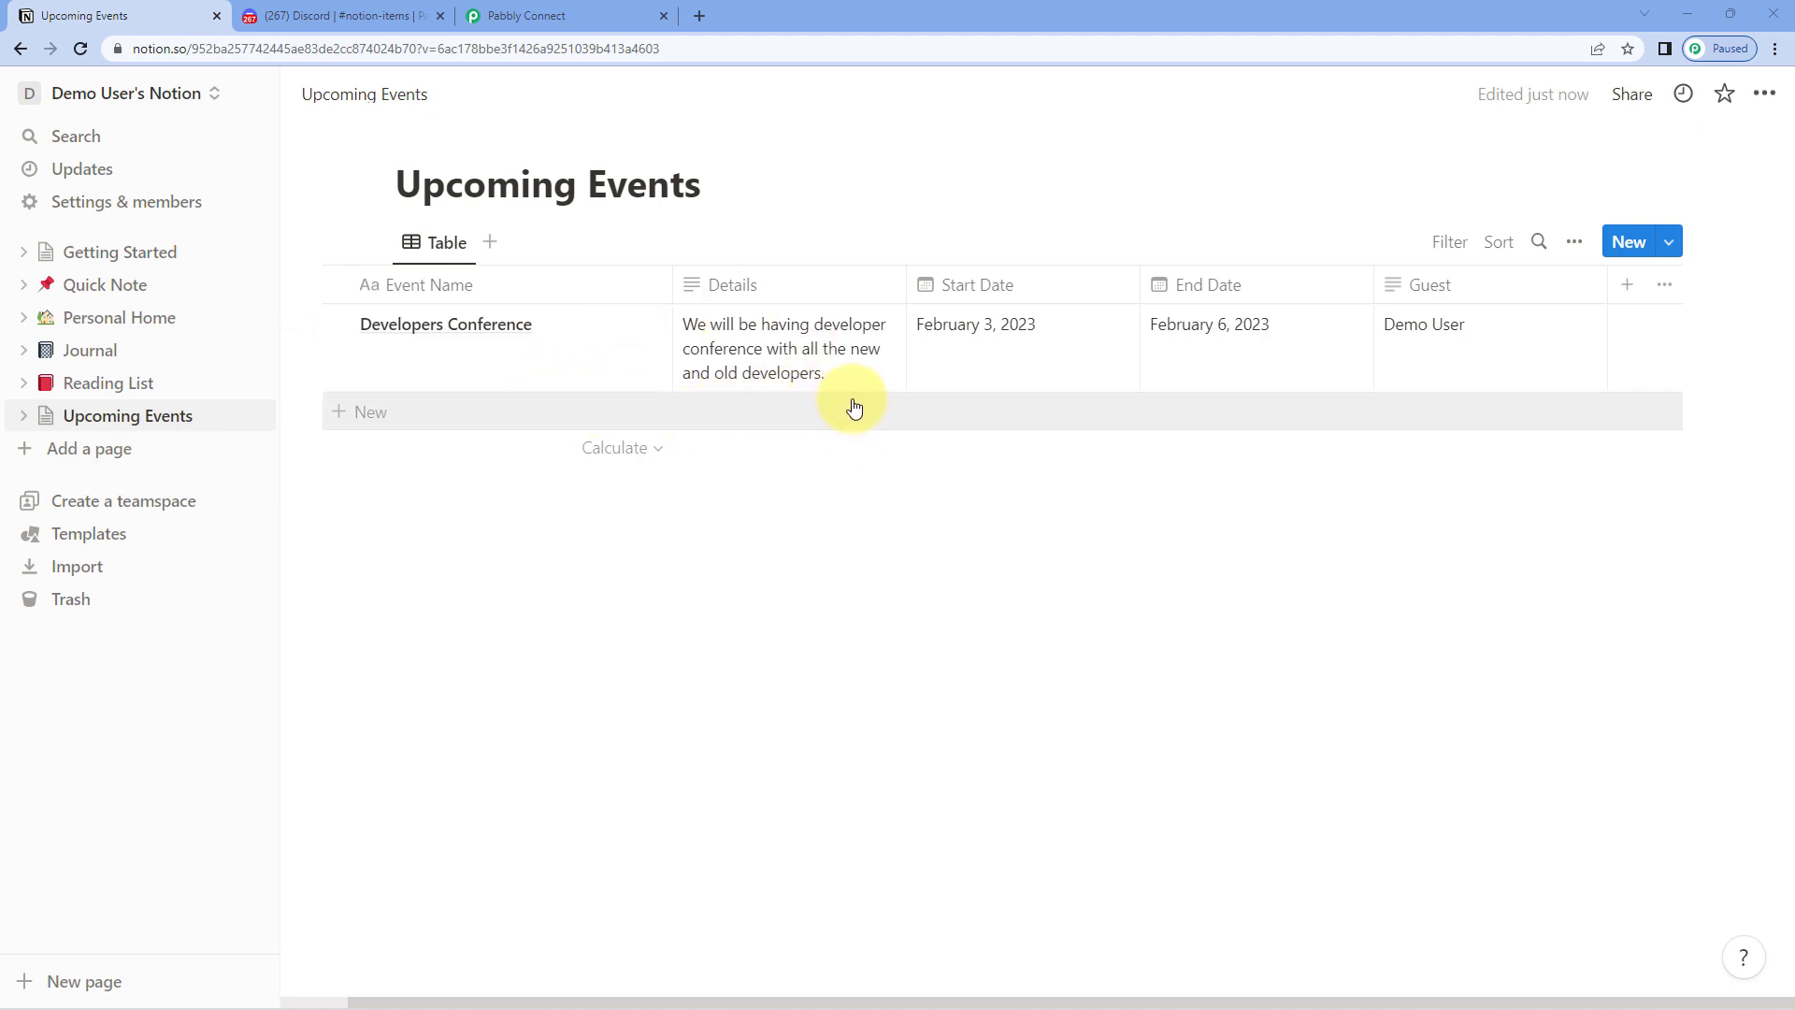
Review the notion-items channel in Discord and the Upcoming Events table in Notion.
left_click(353, 18)
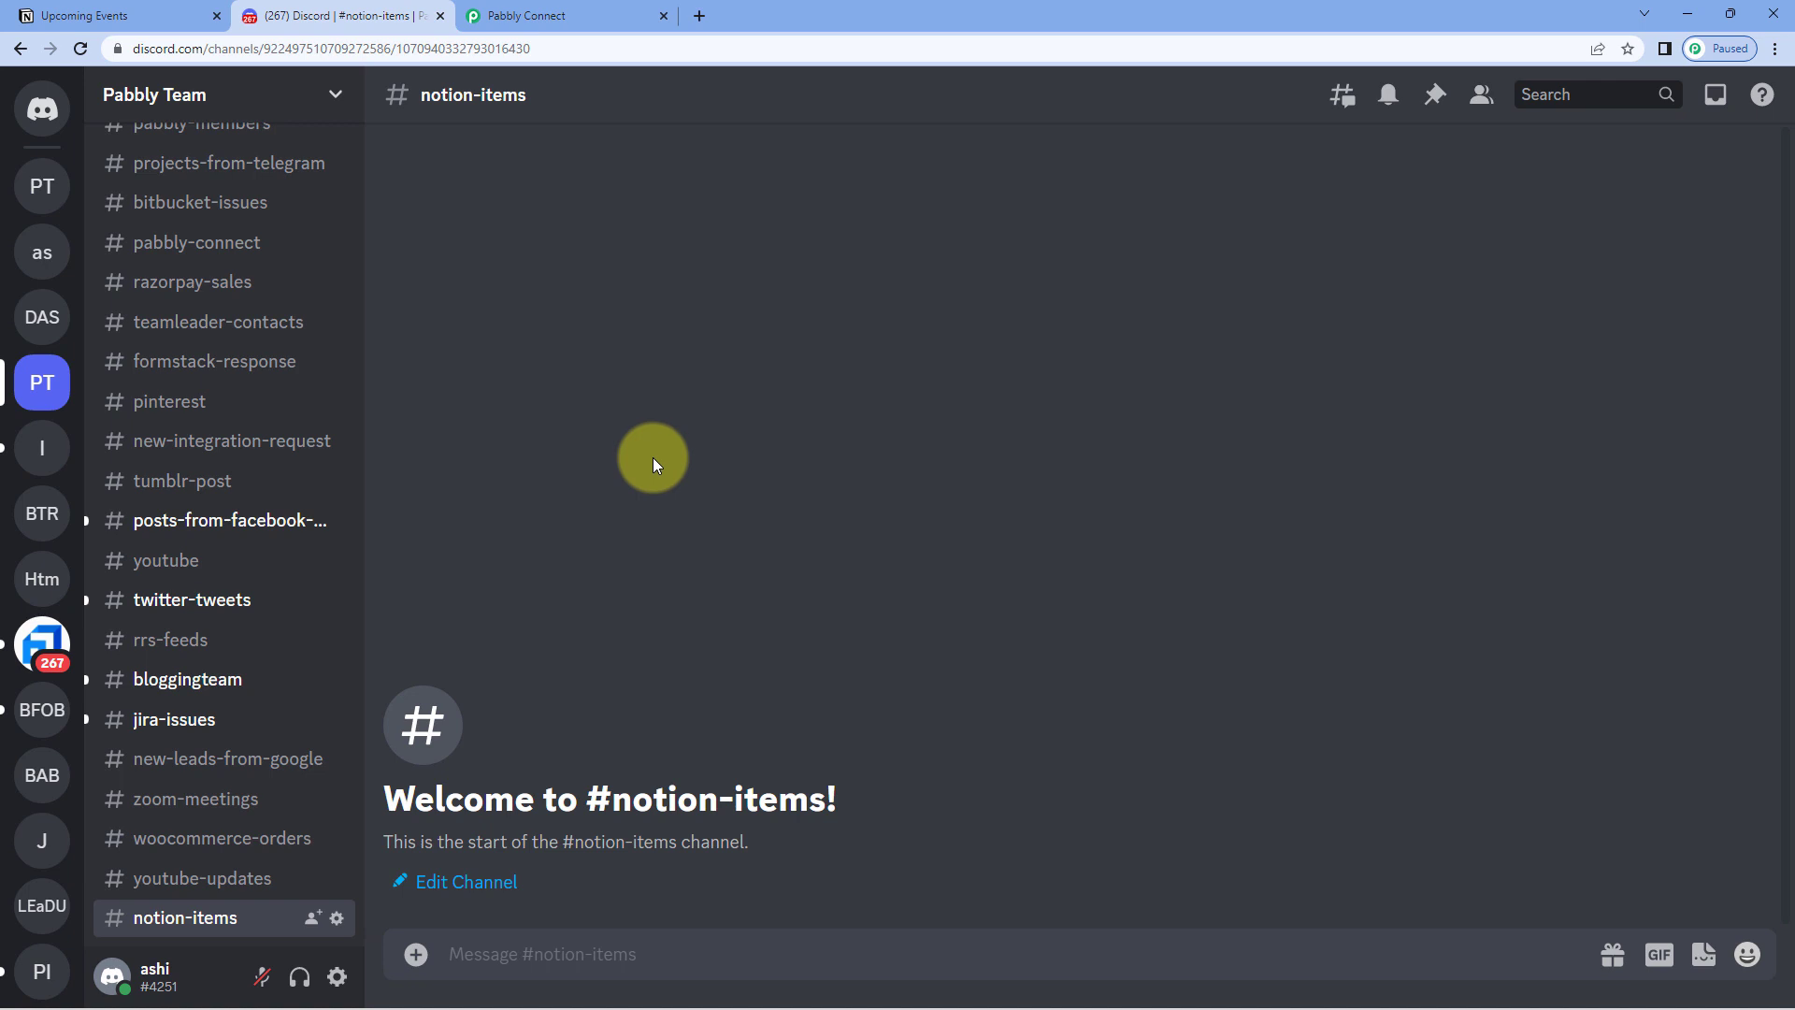
left_click(131, 16)
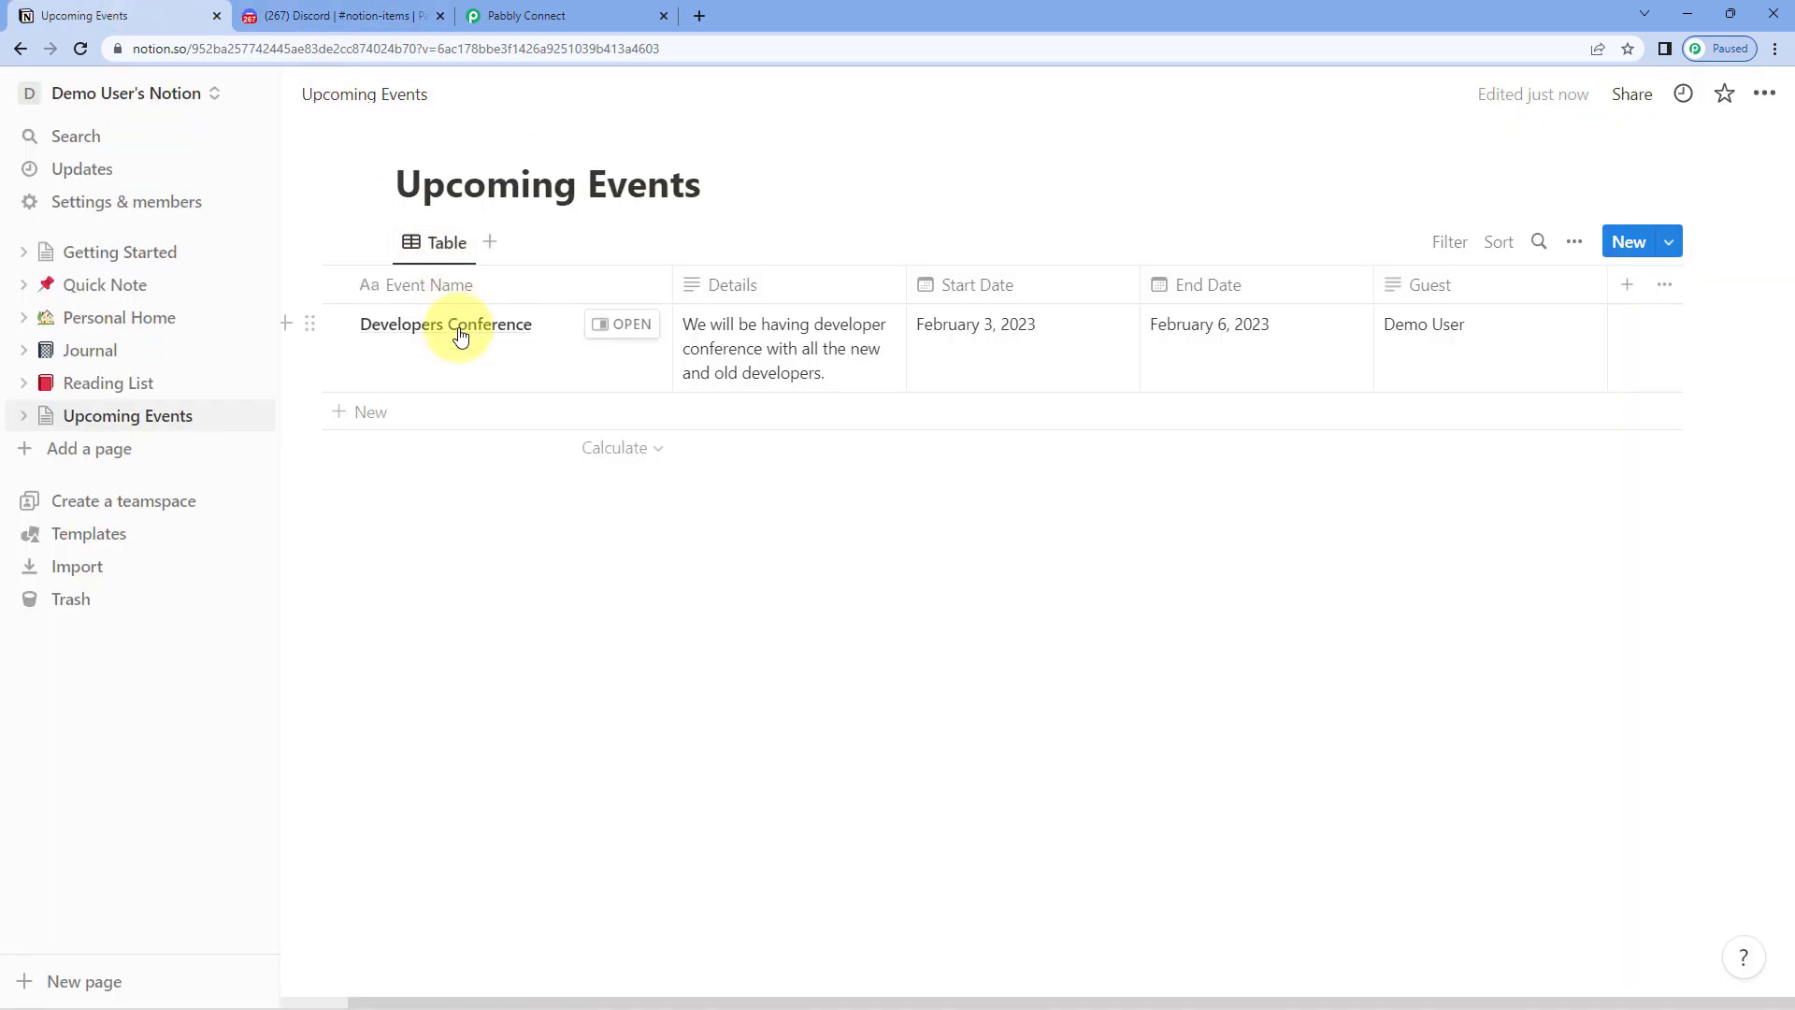
left_click(309, 16)
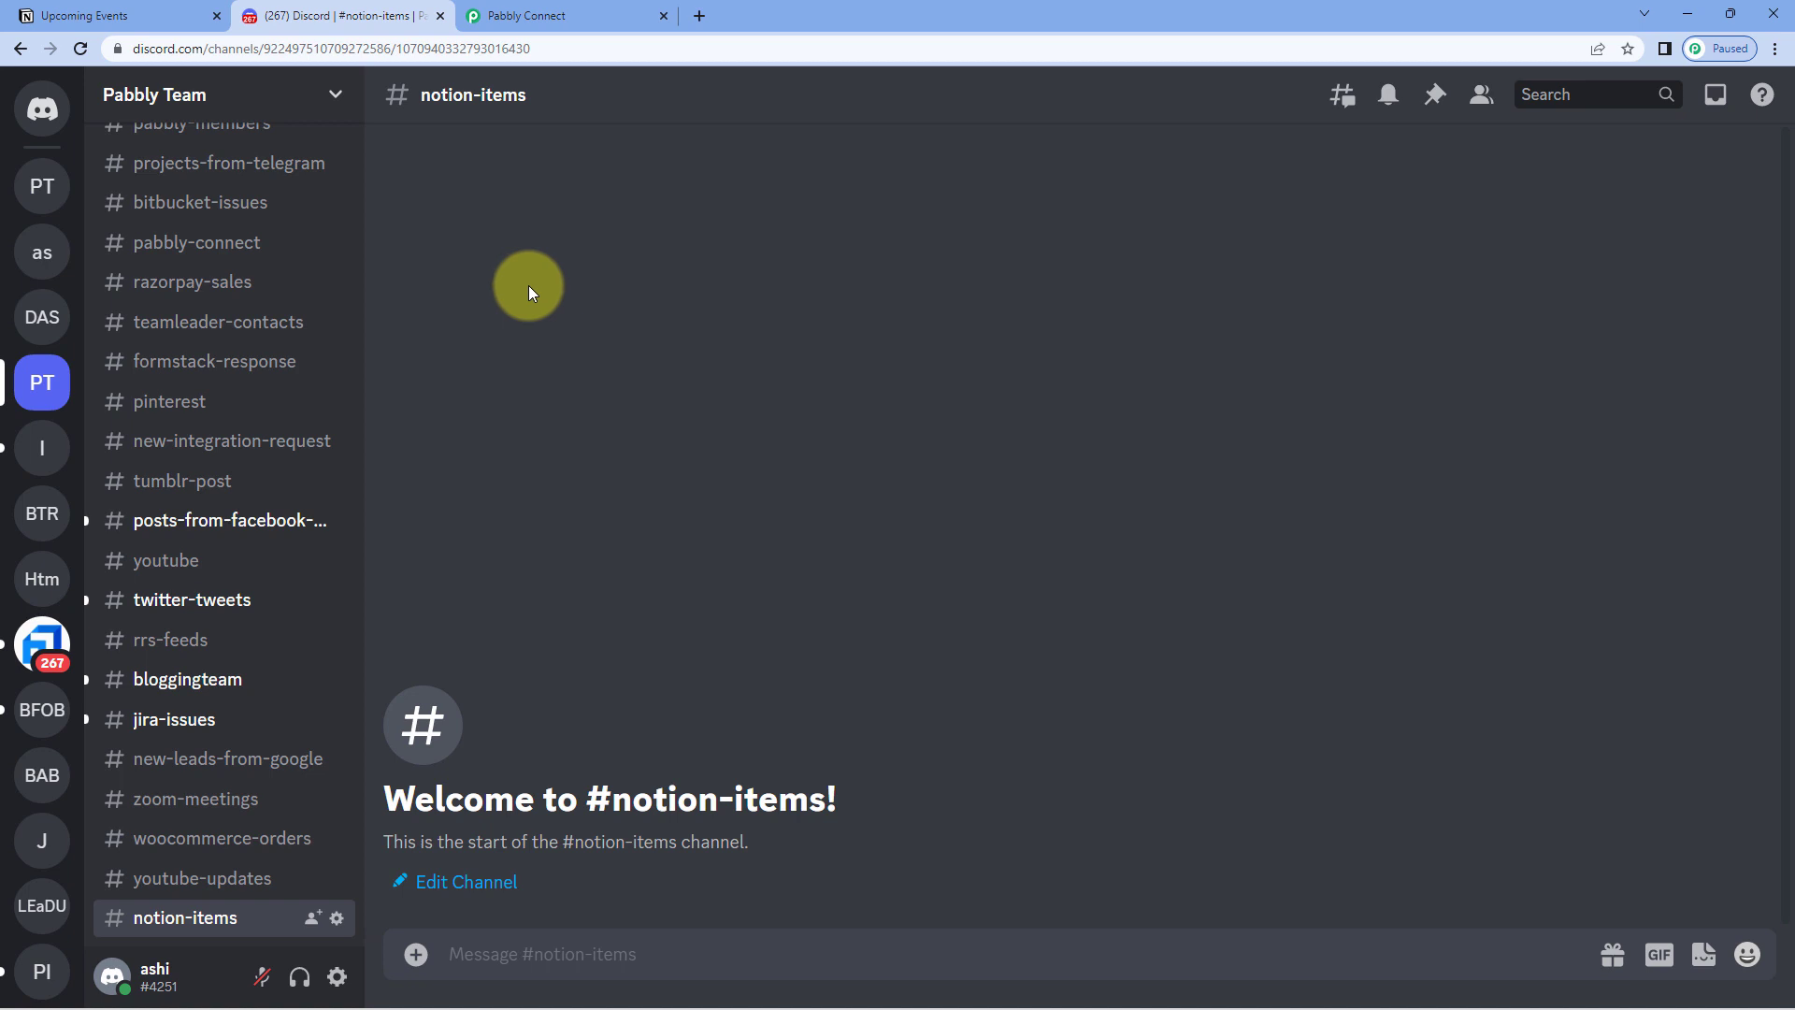
left_click(155, 17)
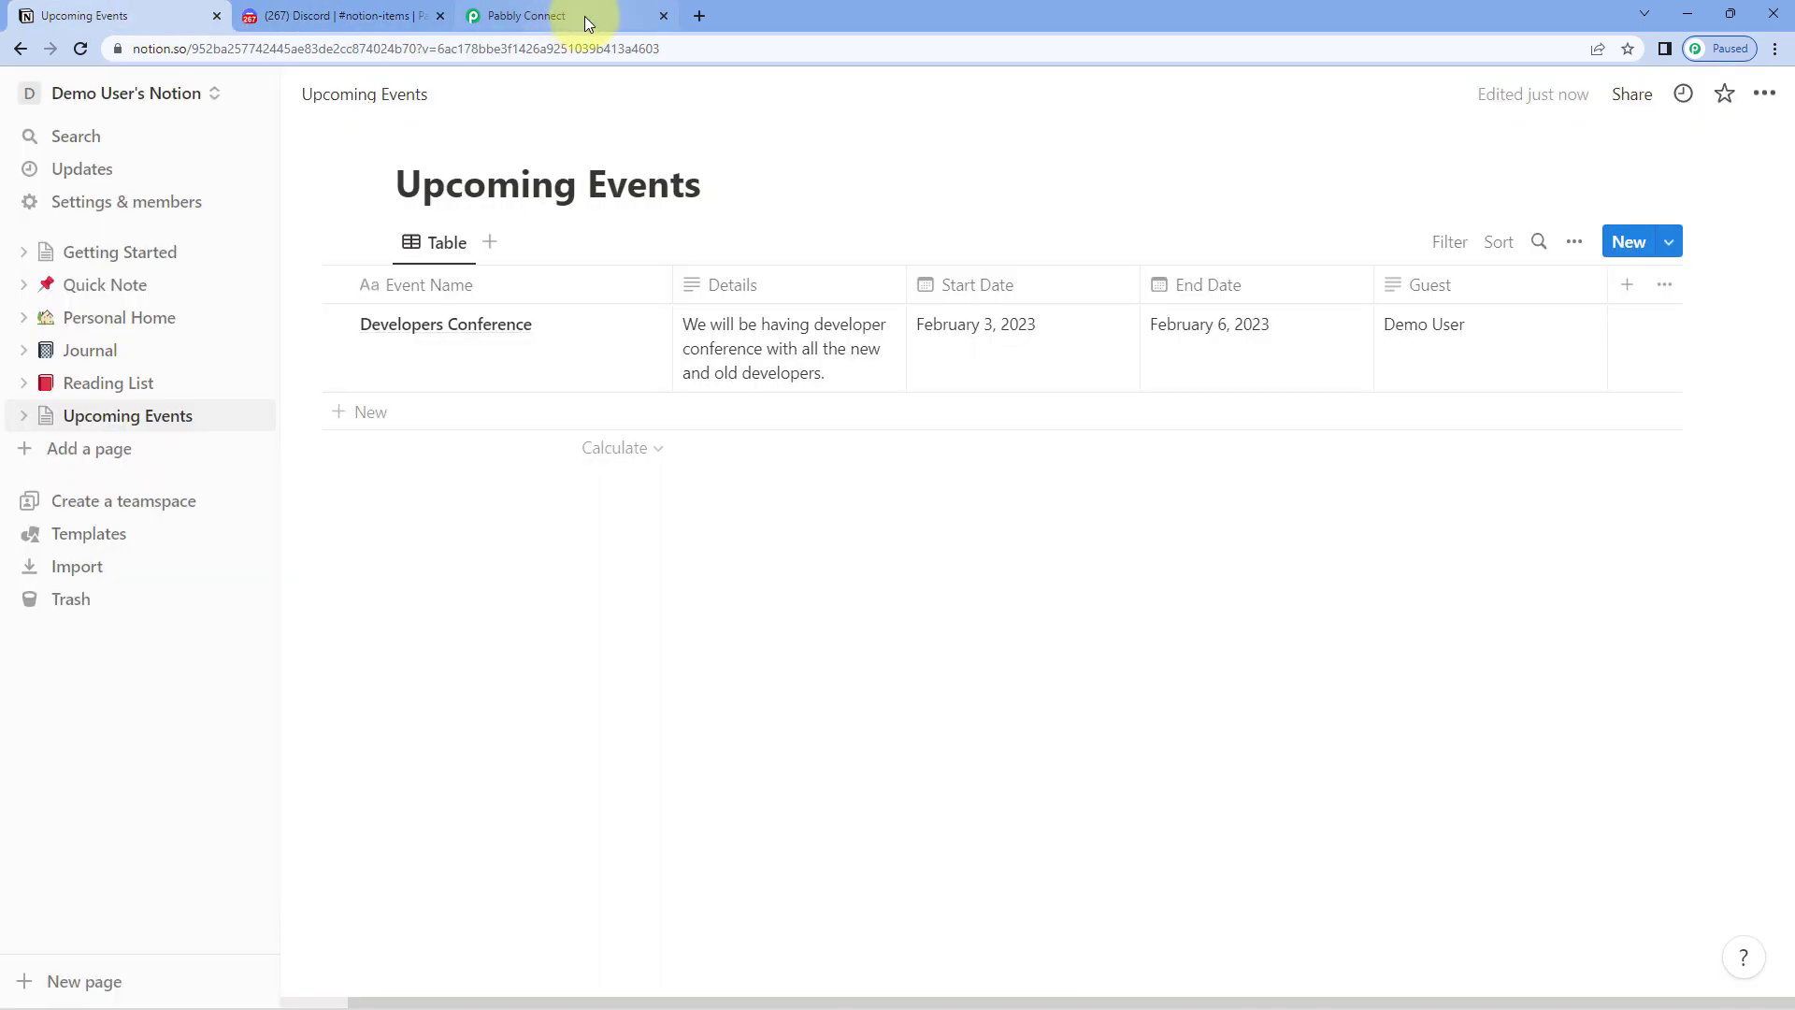
Switch to Pabbly Connect and create a workflow named "Notion to Discord".
left_click(585, 15)
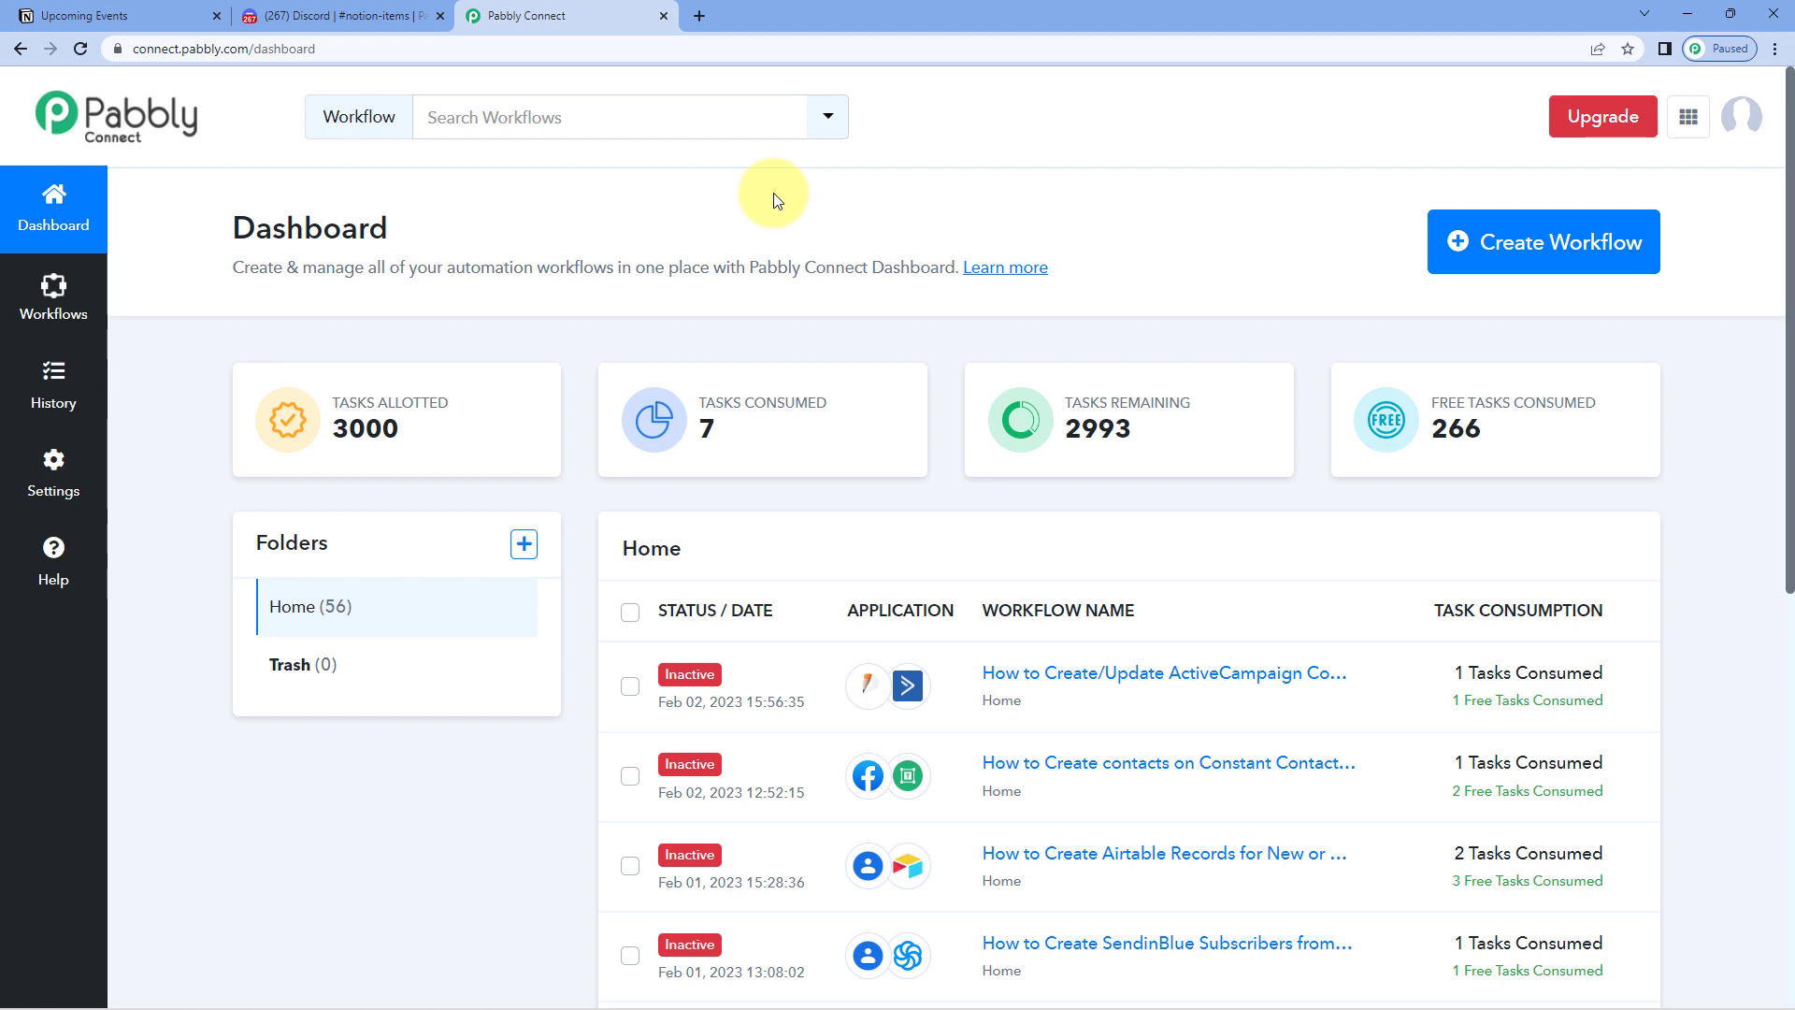
left_click(1524, 249)
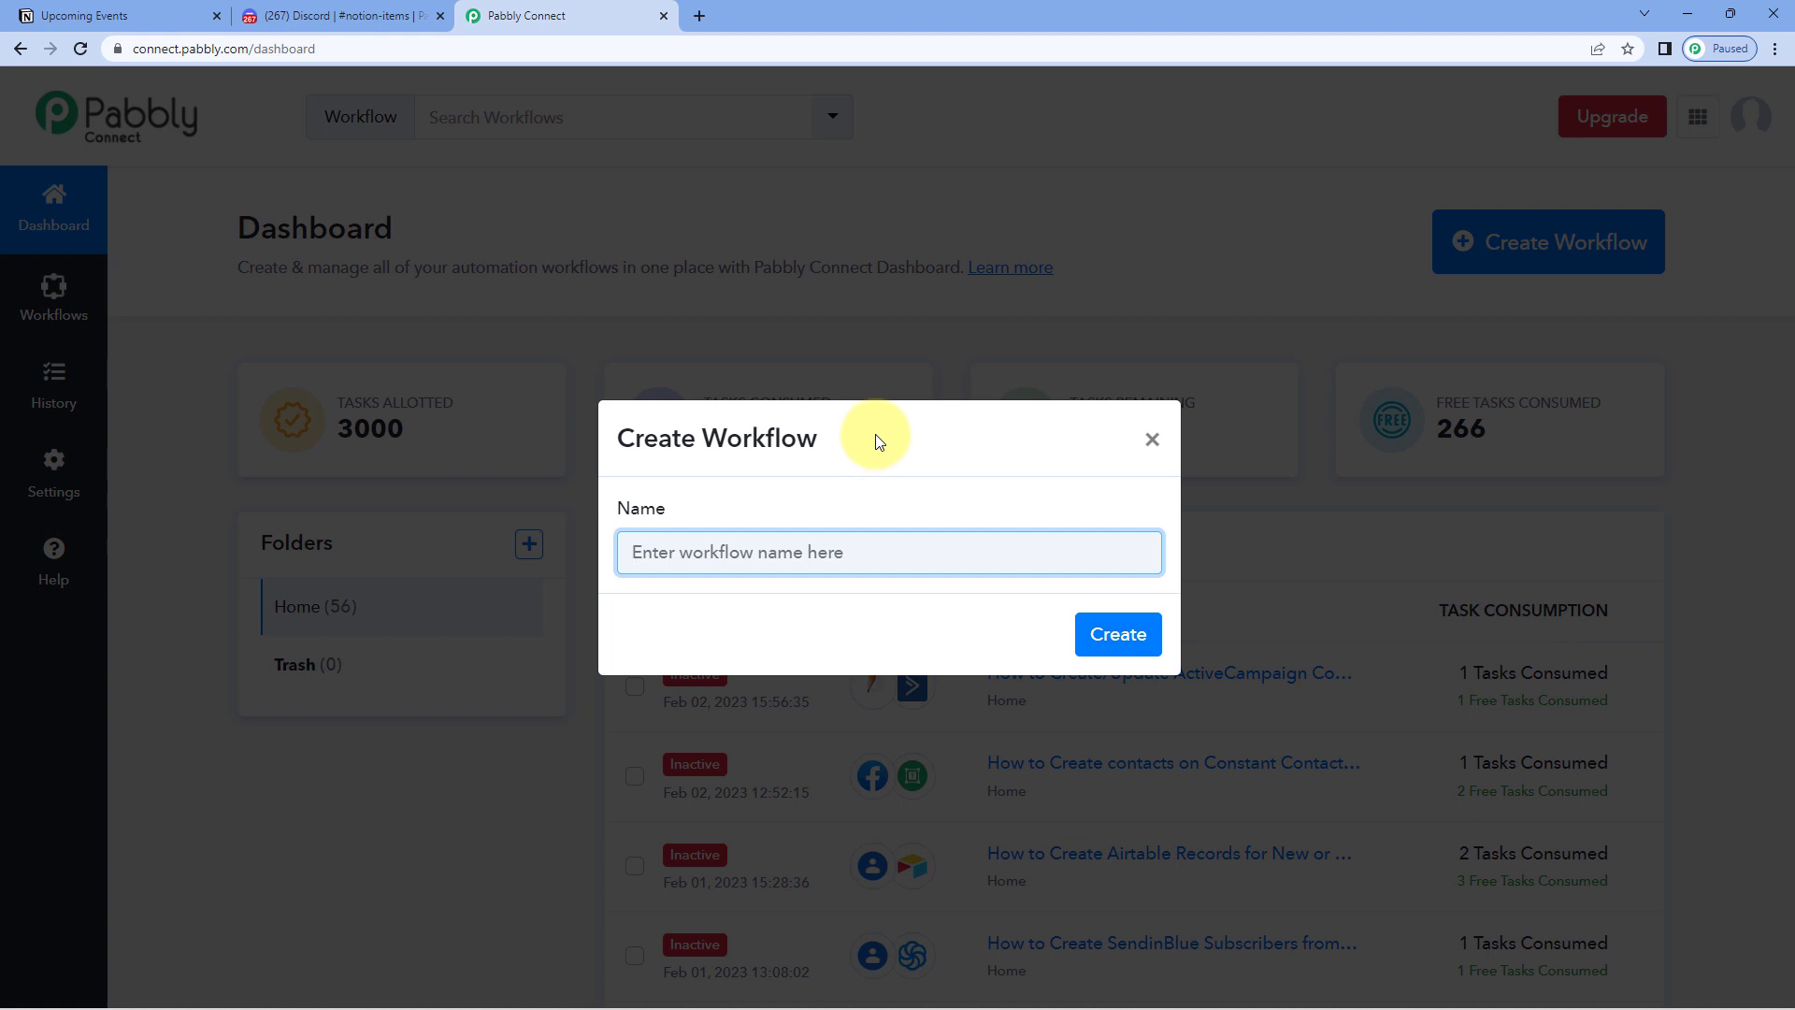
type("Notion to Discord")
left_click(1126, 633)
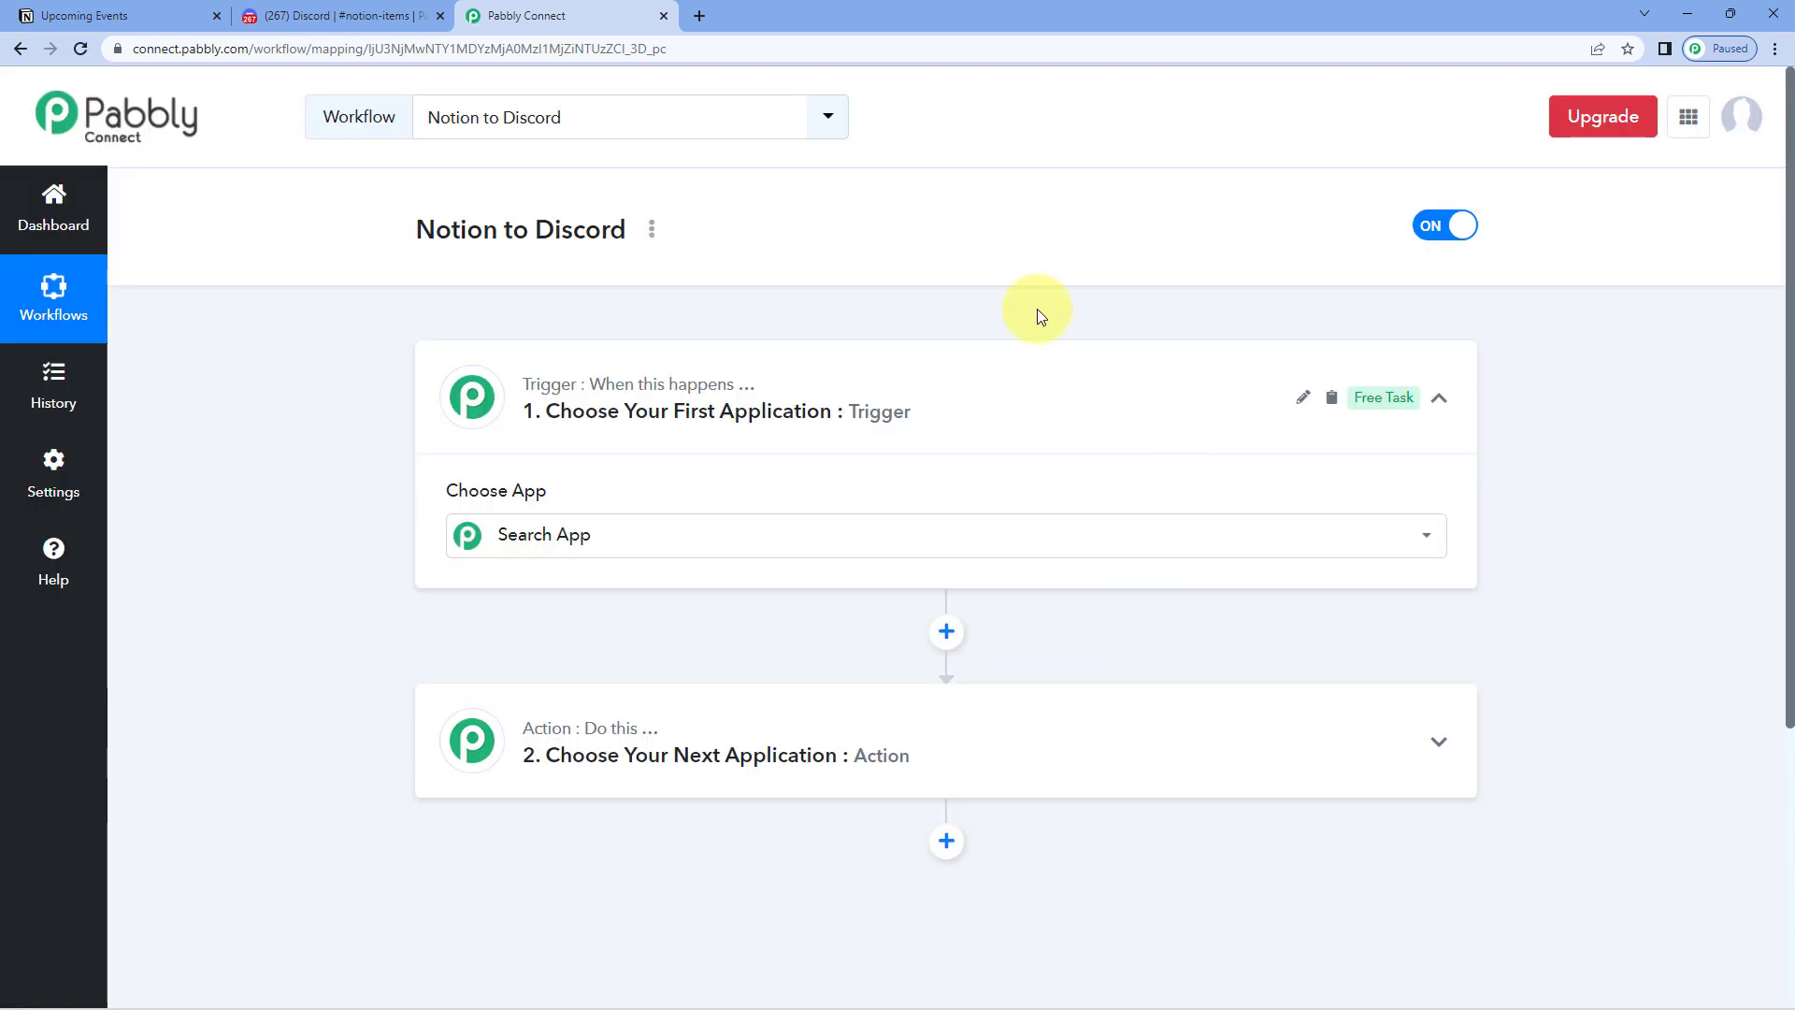
Look over the workflow's trigger and action sections and the Upcoming Events table in Notion.
left_click(929, 383)
scroll(346, 396, "down", 1)
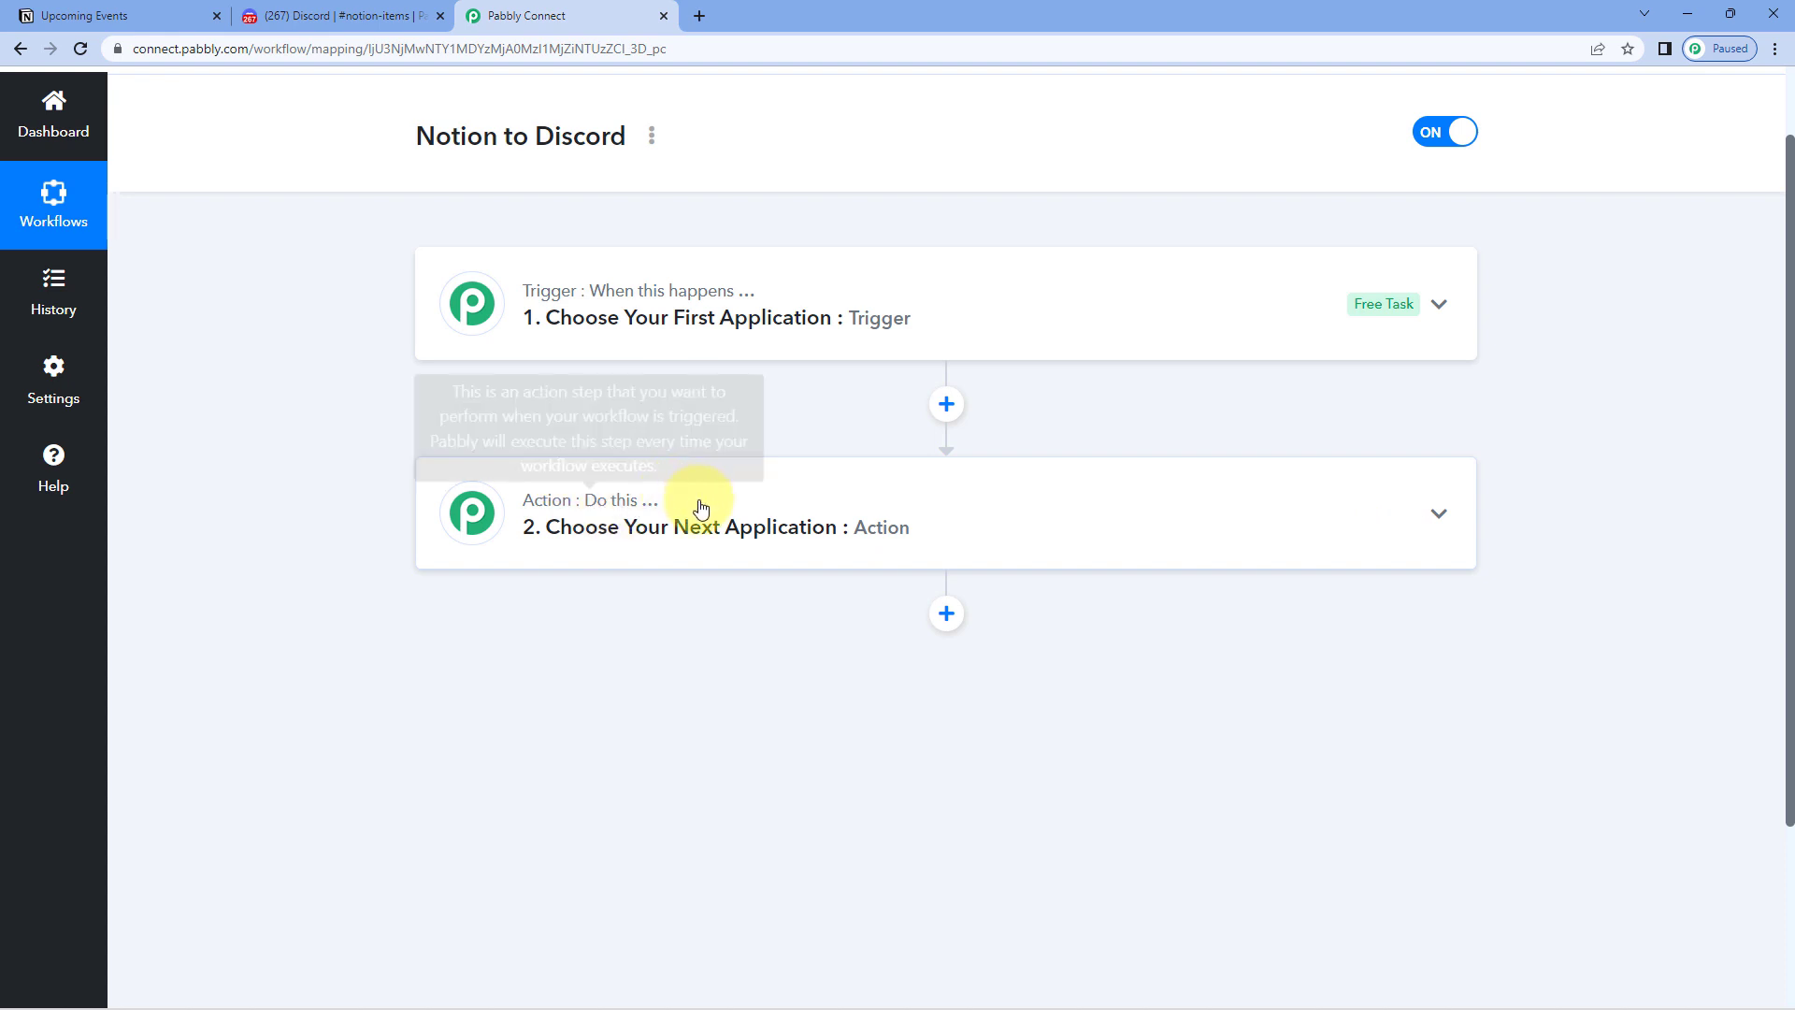
left_click(930, 290)
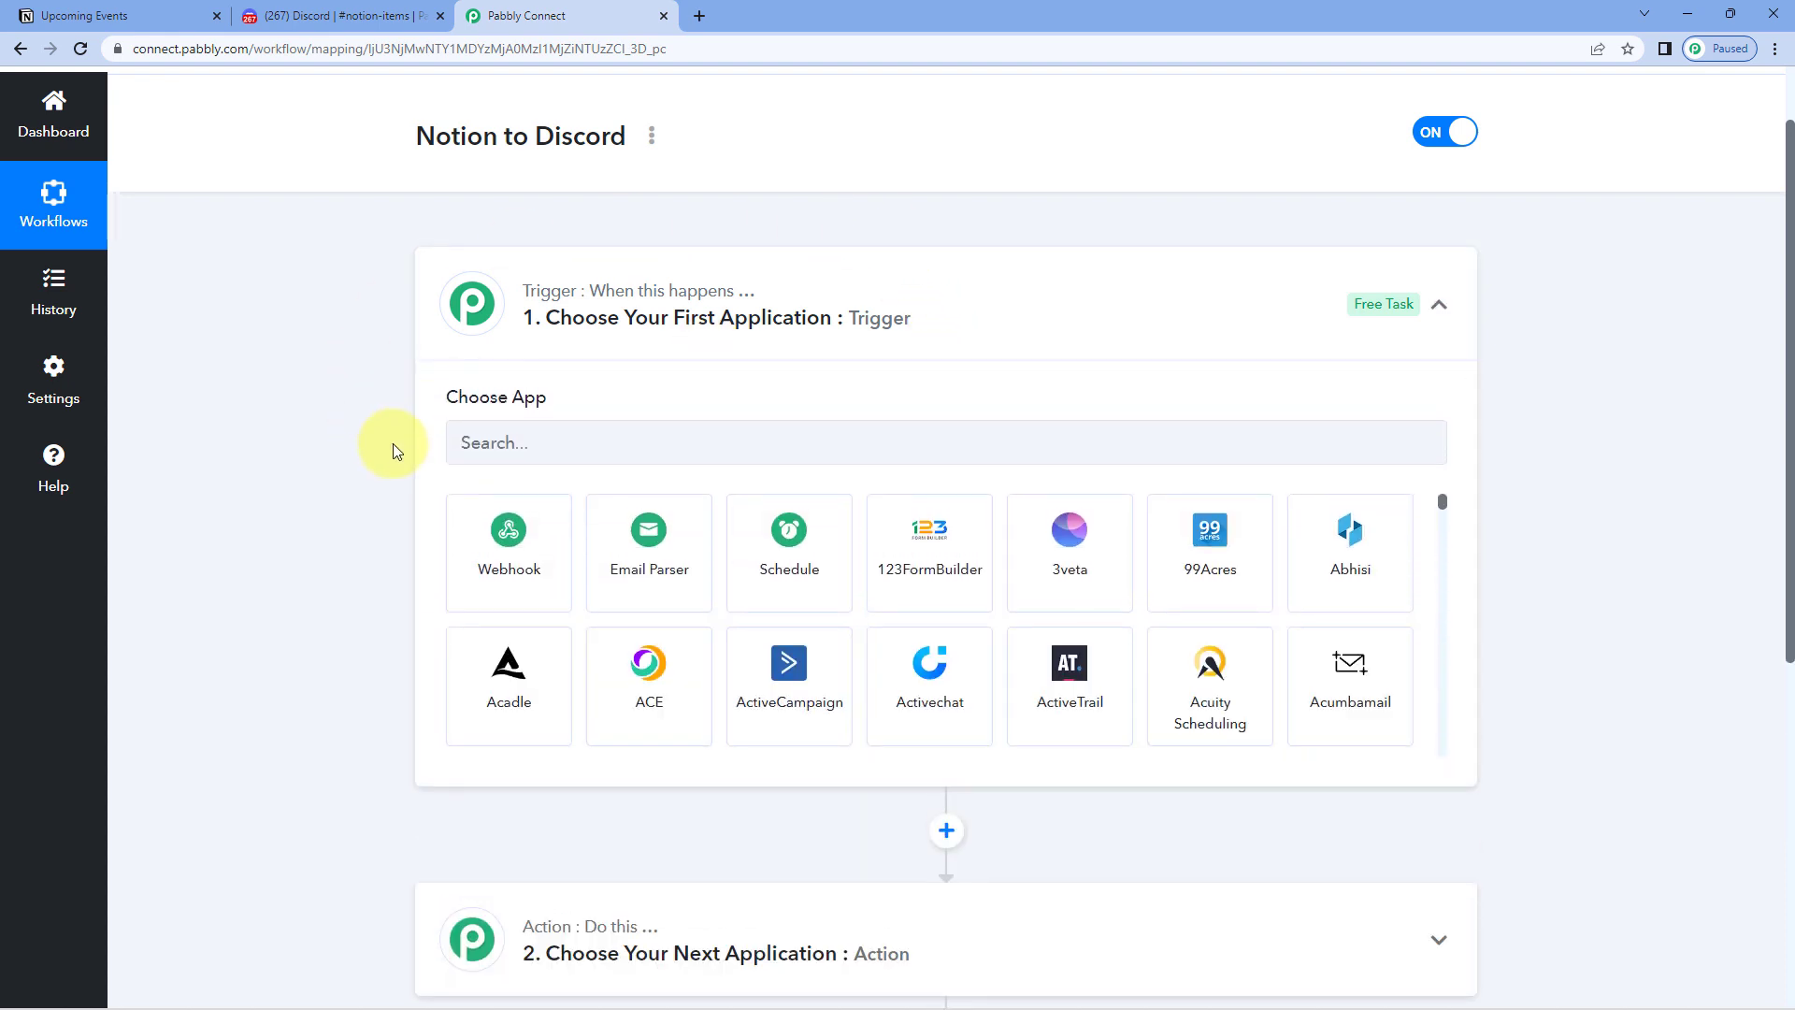
left_click(159, 13)
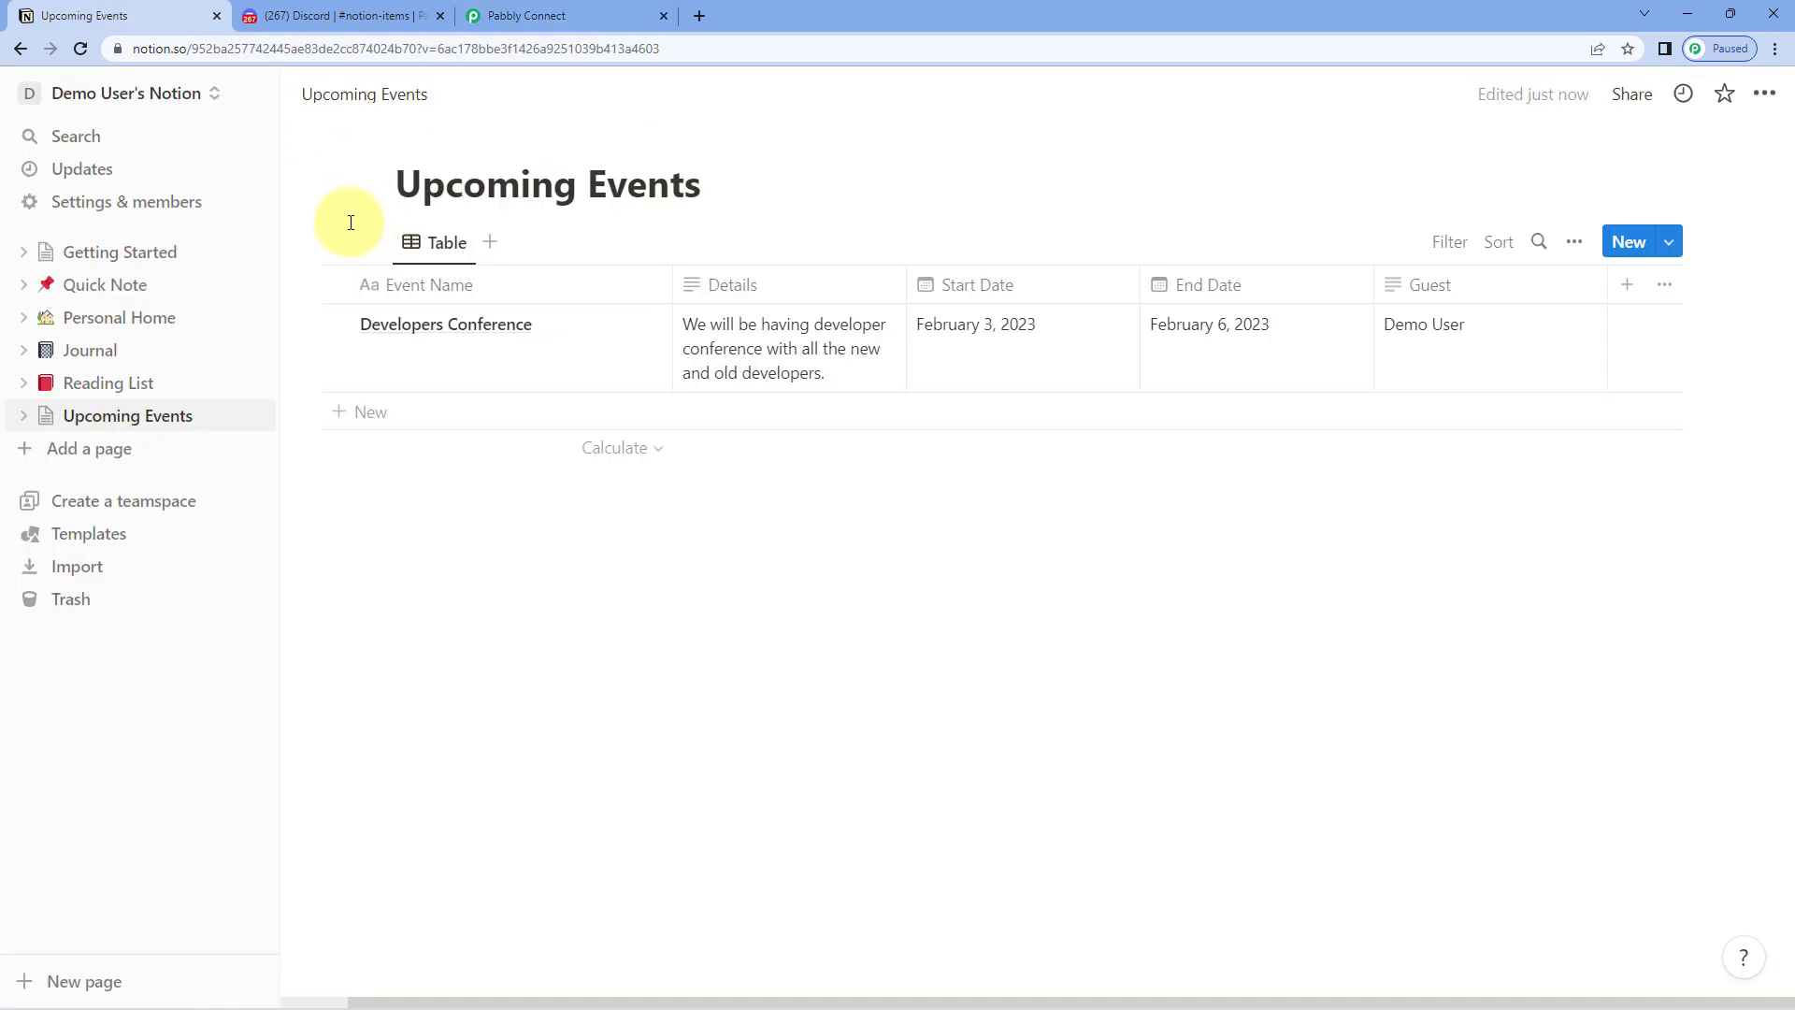
left_click(524, 15)
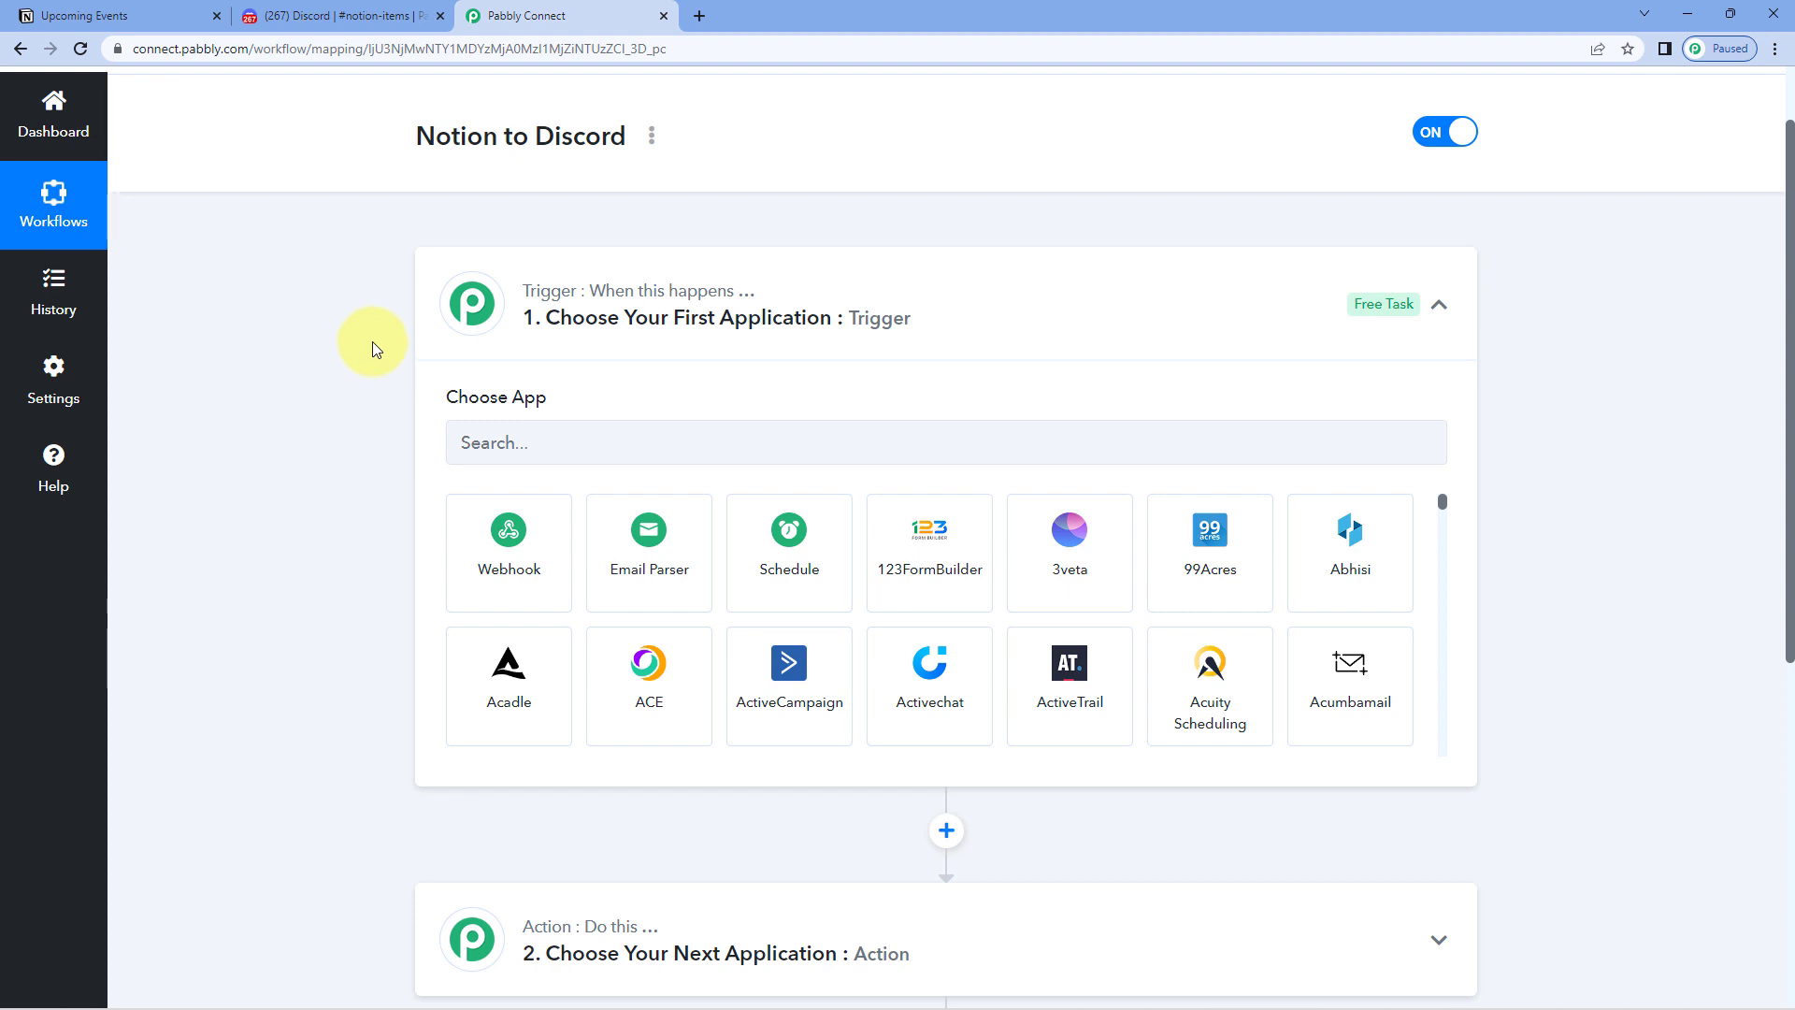
Choose Notion as the trigger application and New Database Item as the trigger event.
scroll(370, 350, "down", 1)
scroll(477, 430, "down", 1)
left_click(535, 347)
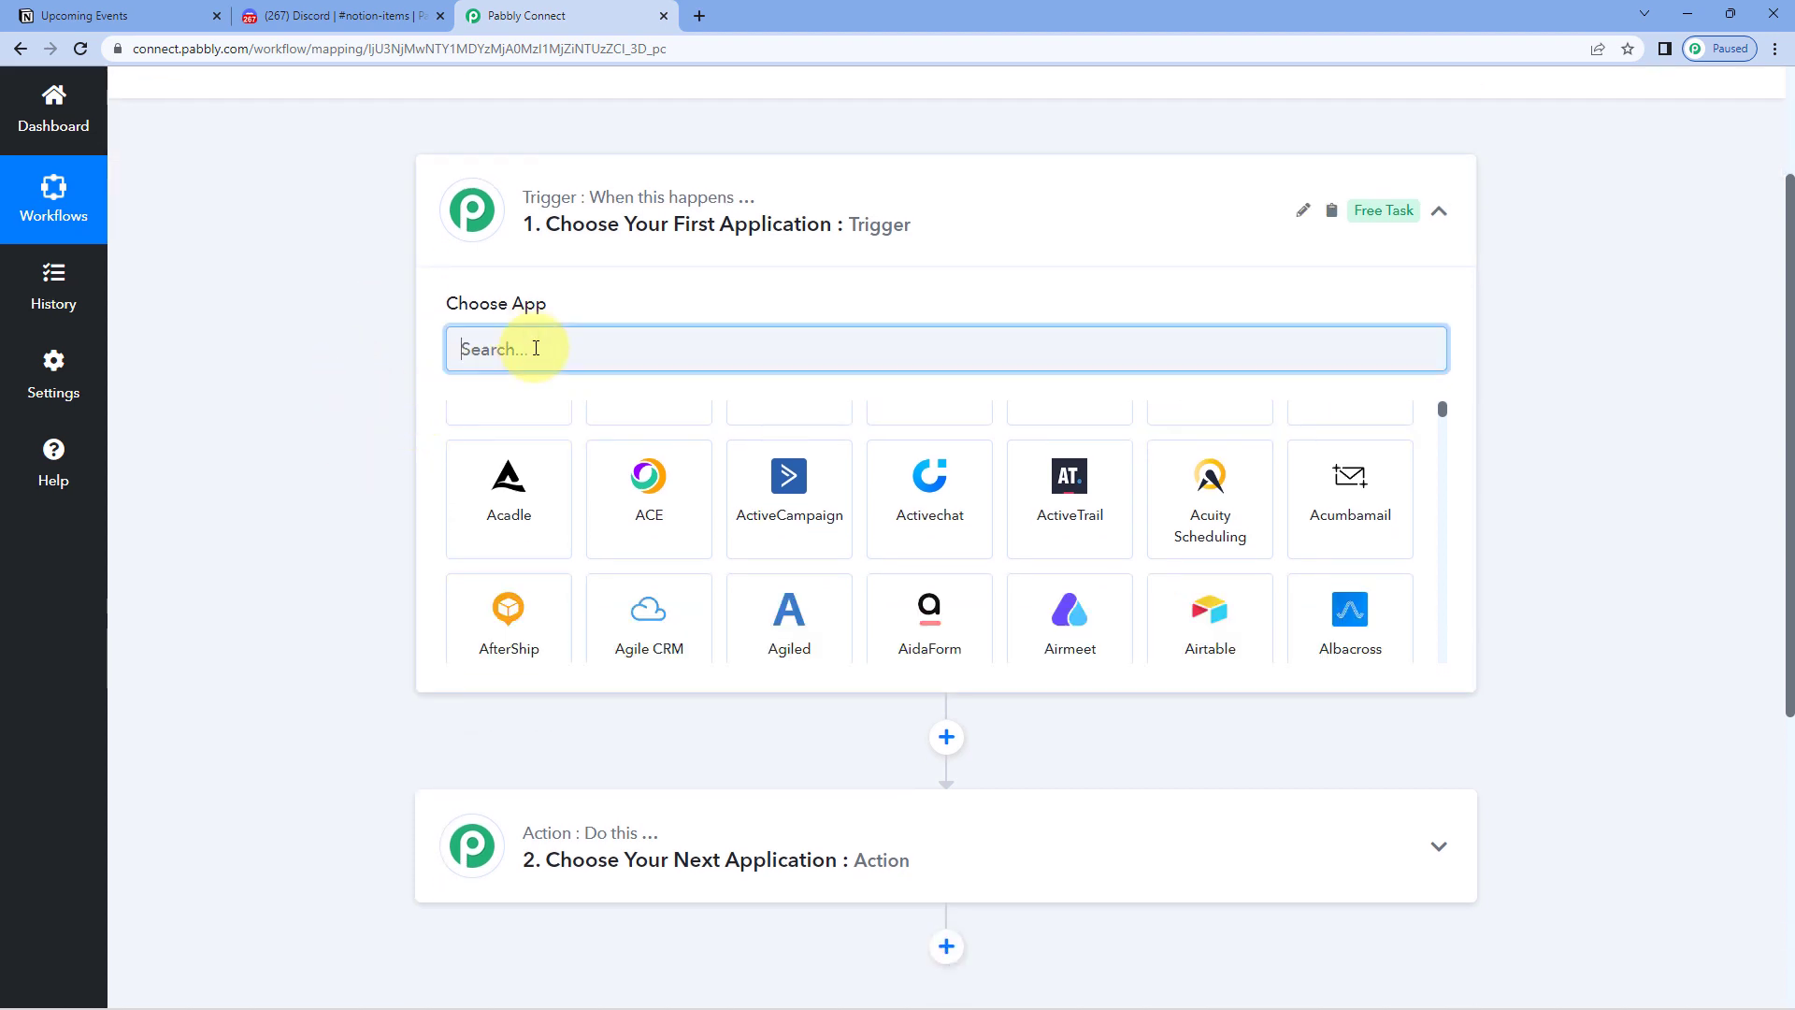
type("Notion")
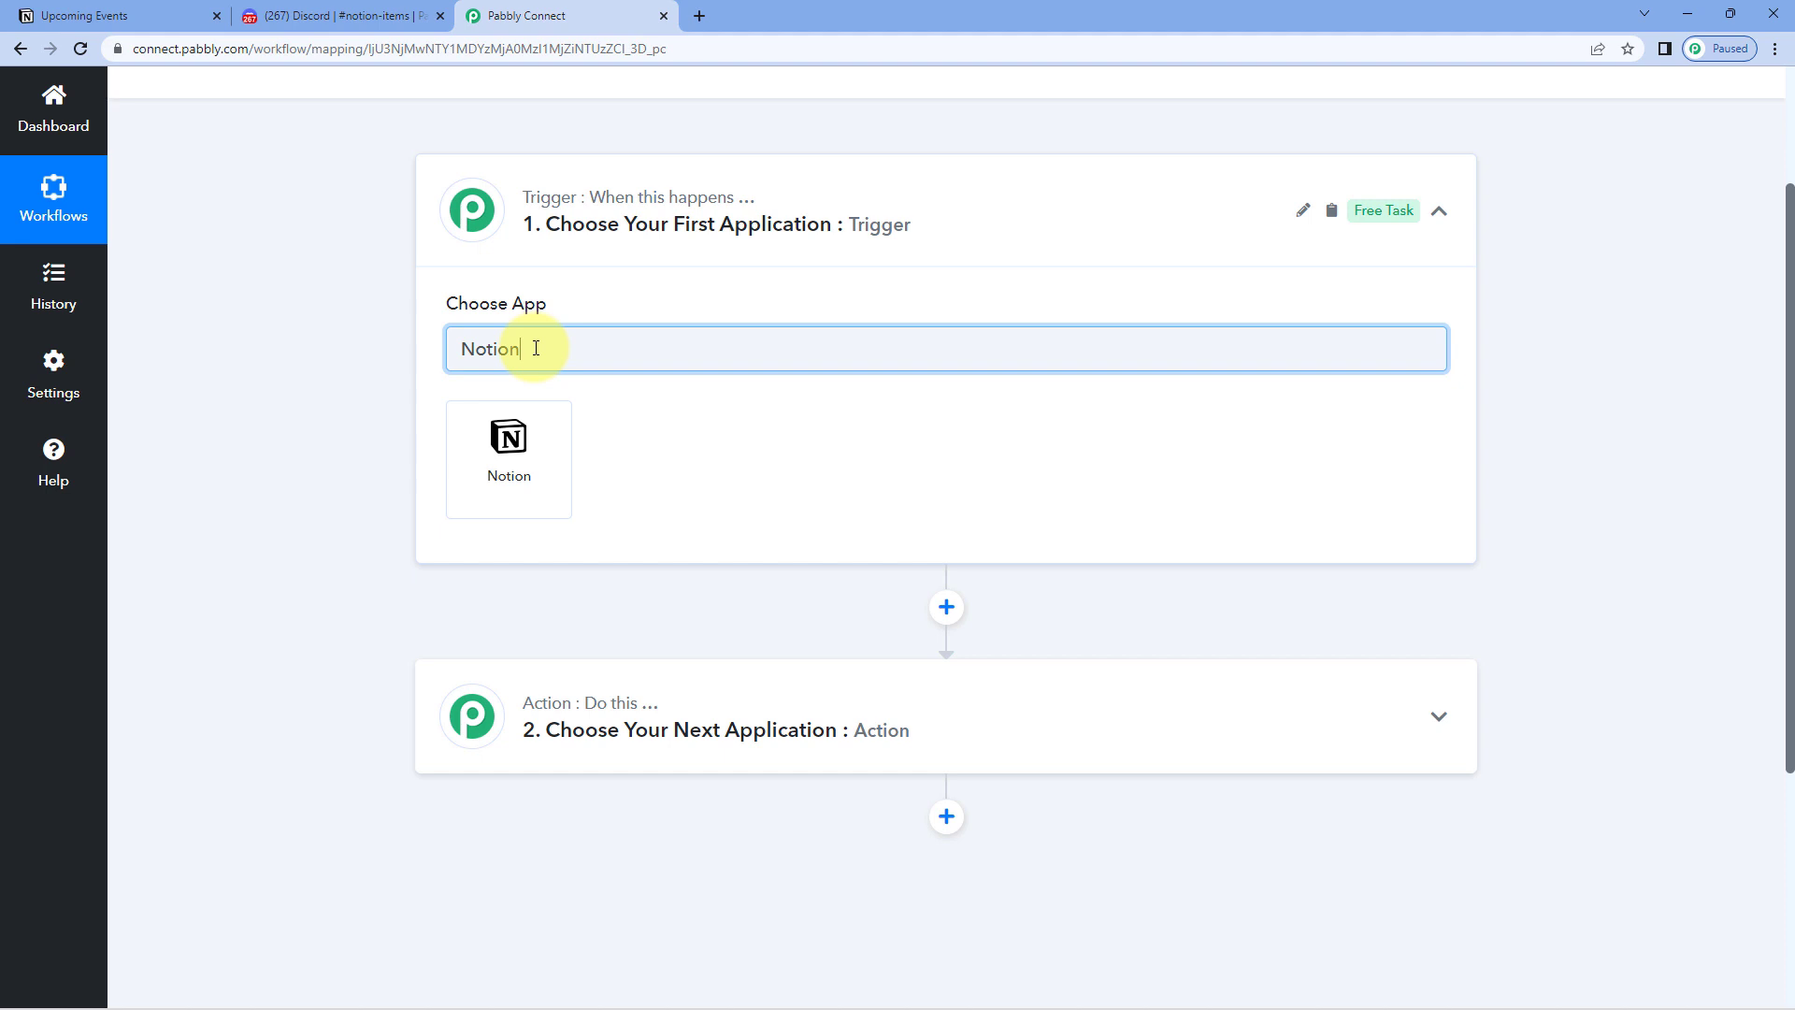
left_click(564, 450)
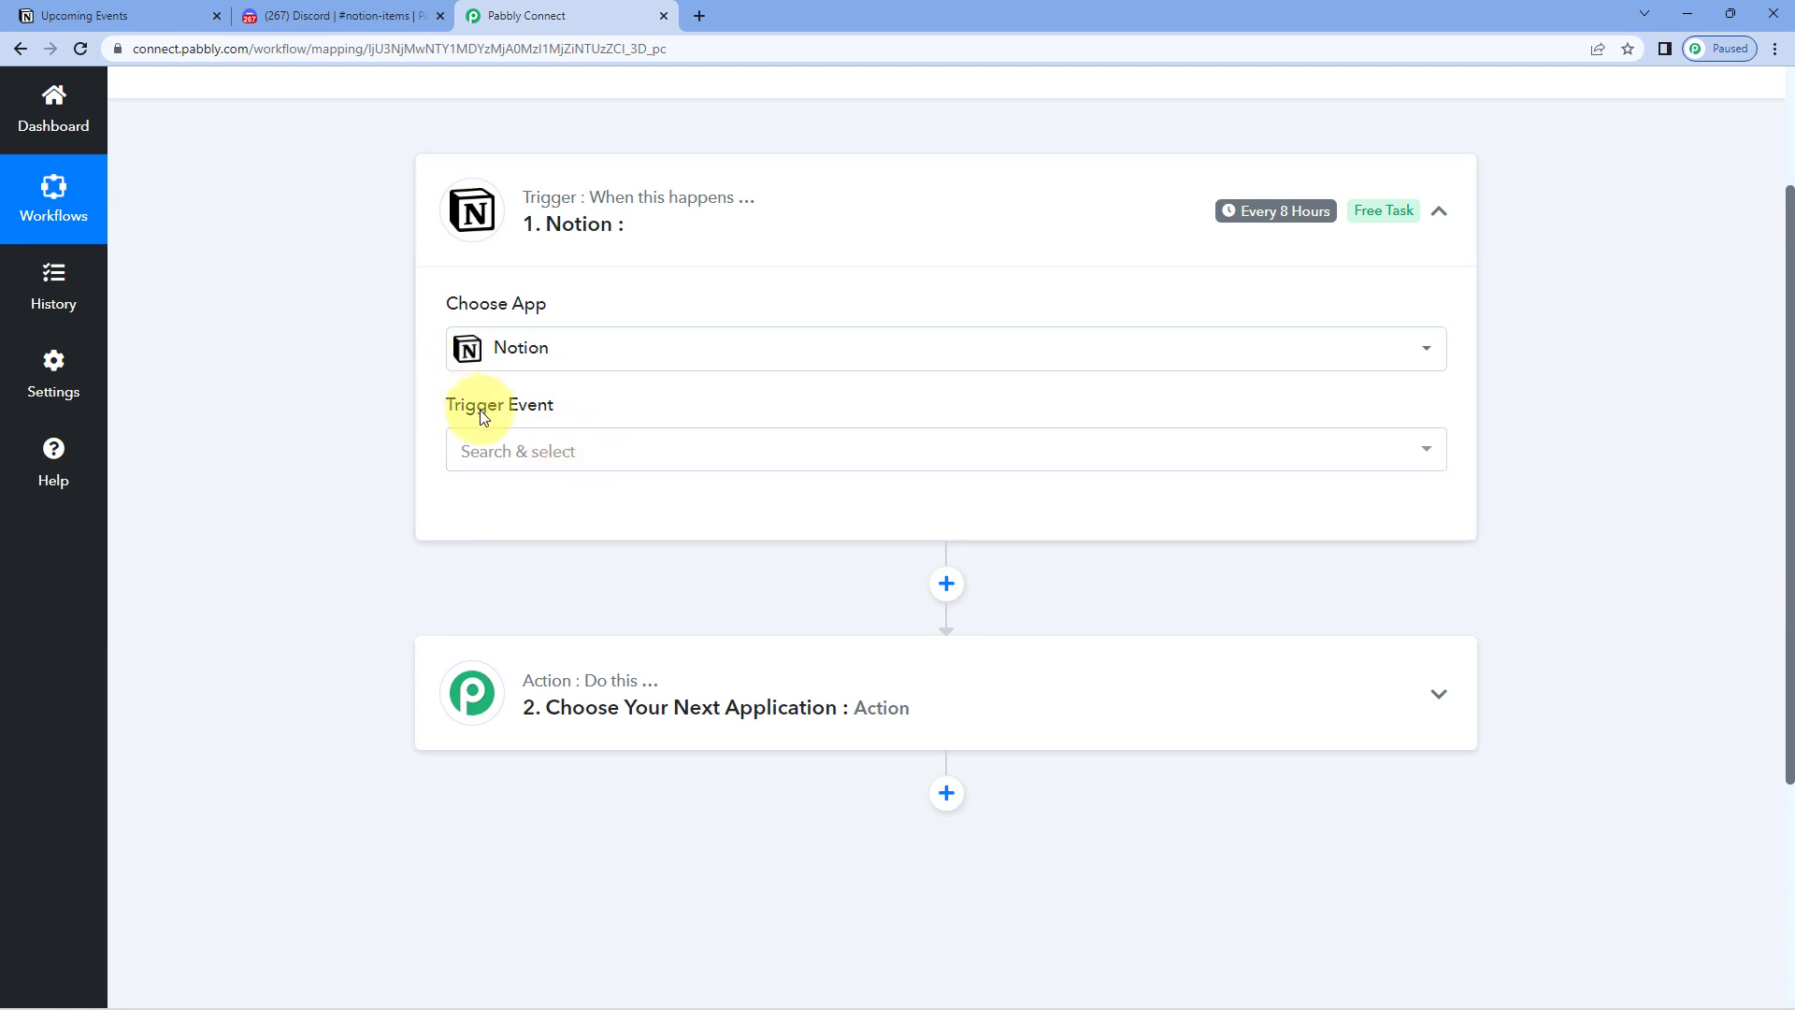
left_click(620, 451)
scroll(384, 501, "down", 1)
left_click(641, 462)
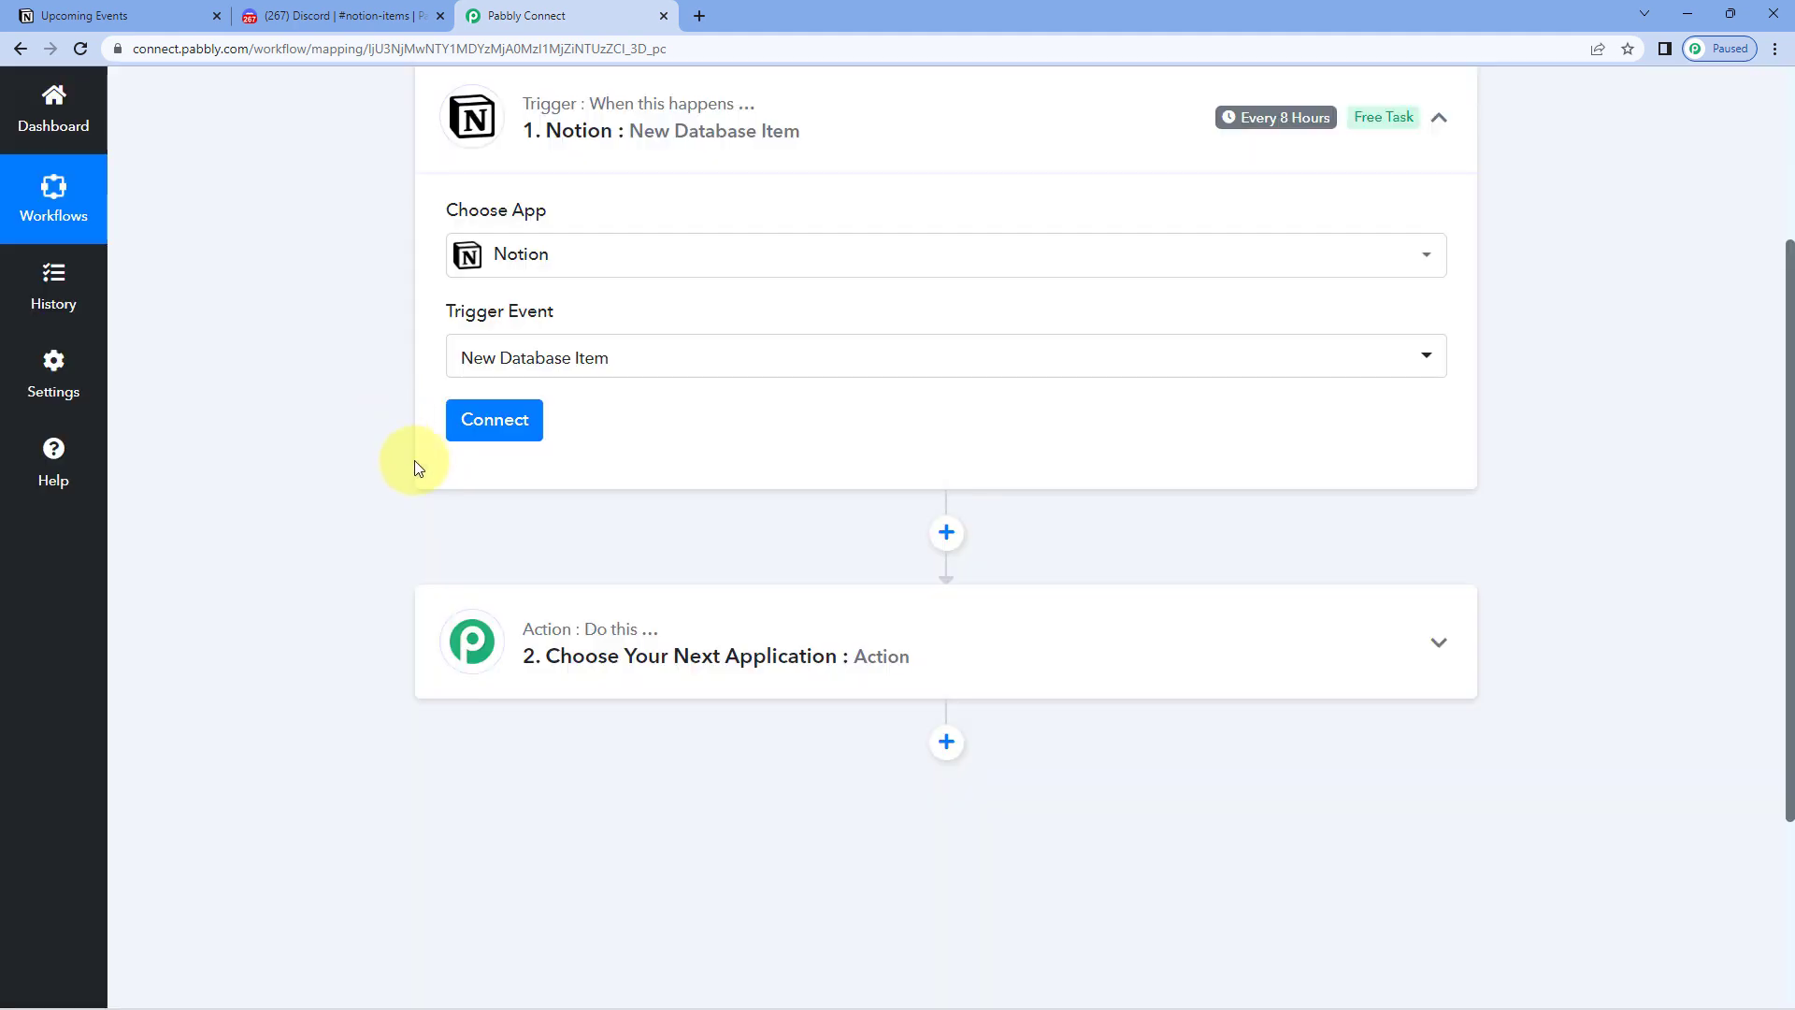
Start a new Notion connection for the trigger and bring up Notion's access request.
left_click(516, 439)
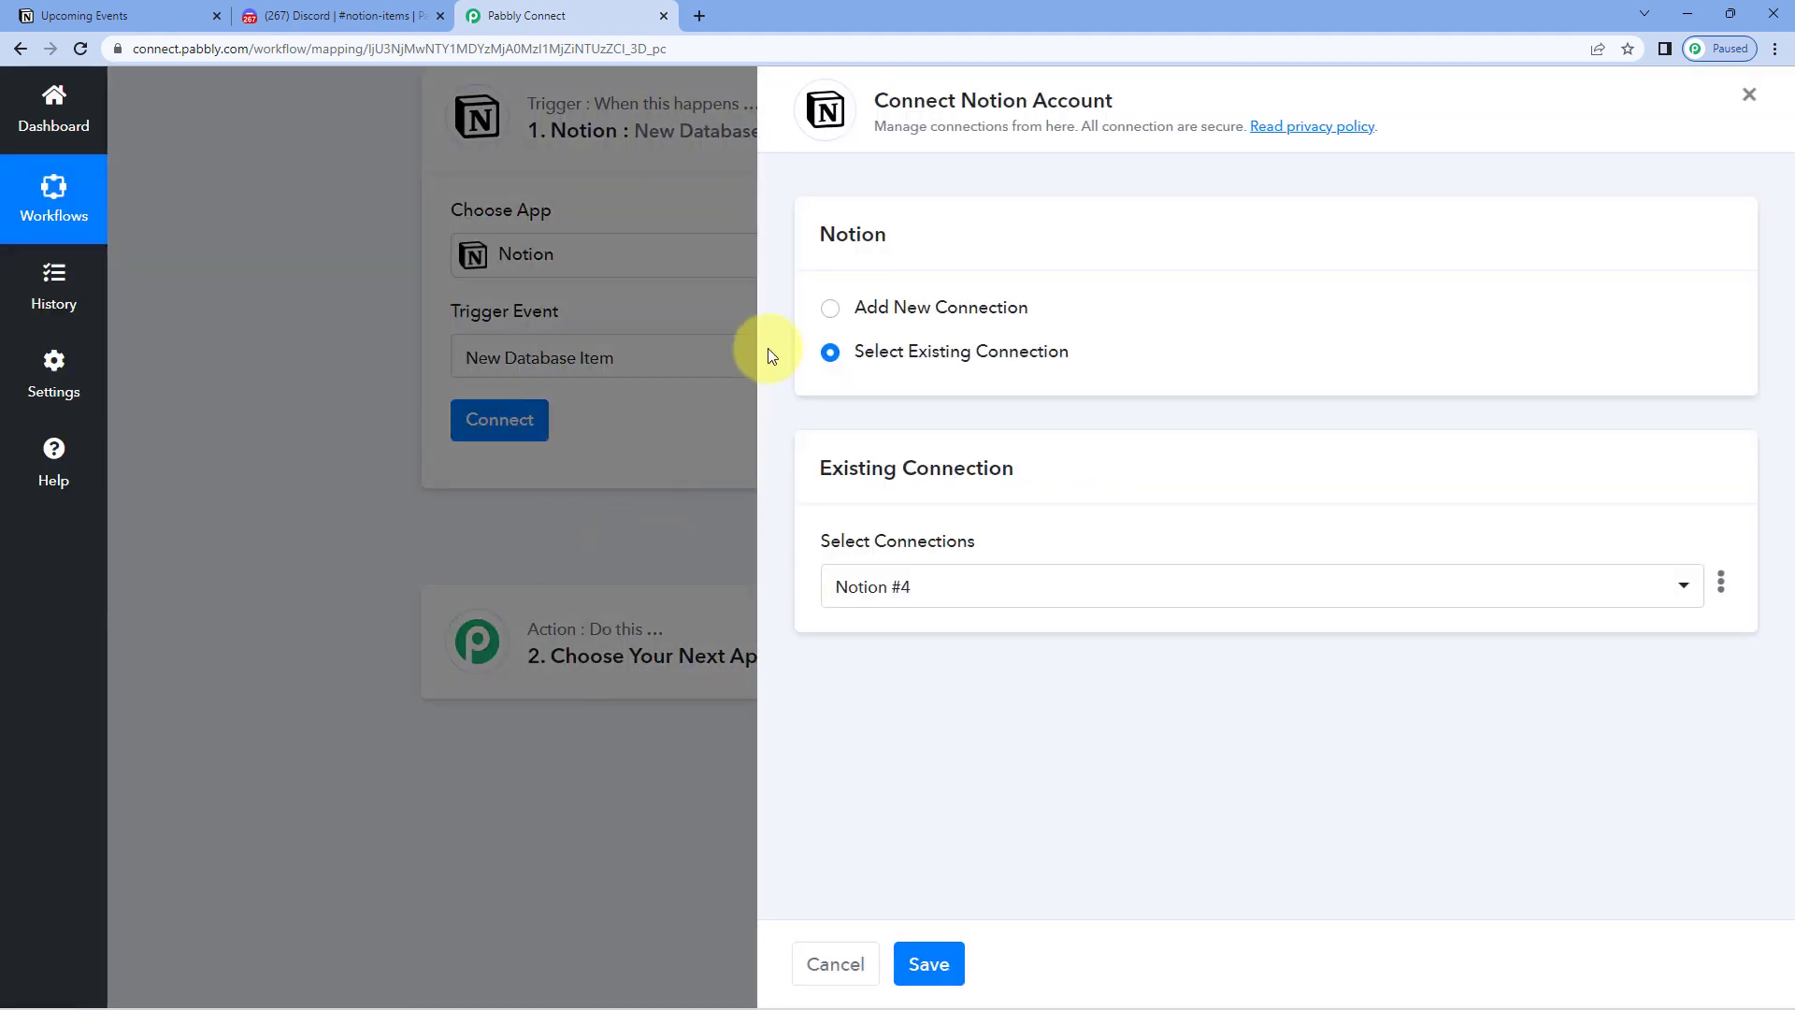
left_click(830, 309)
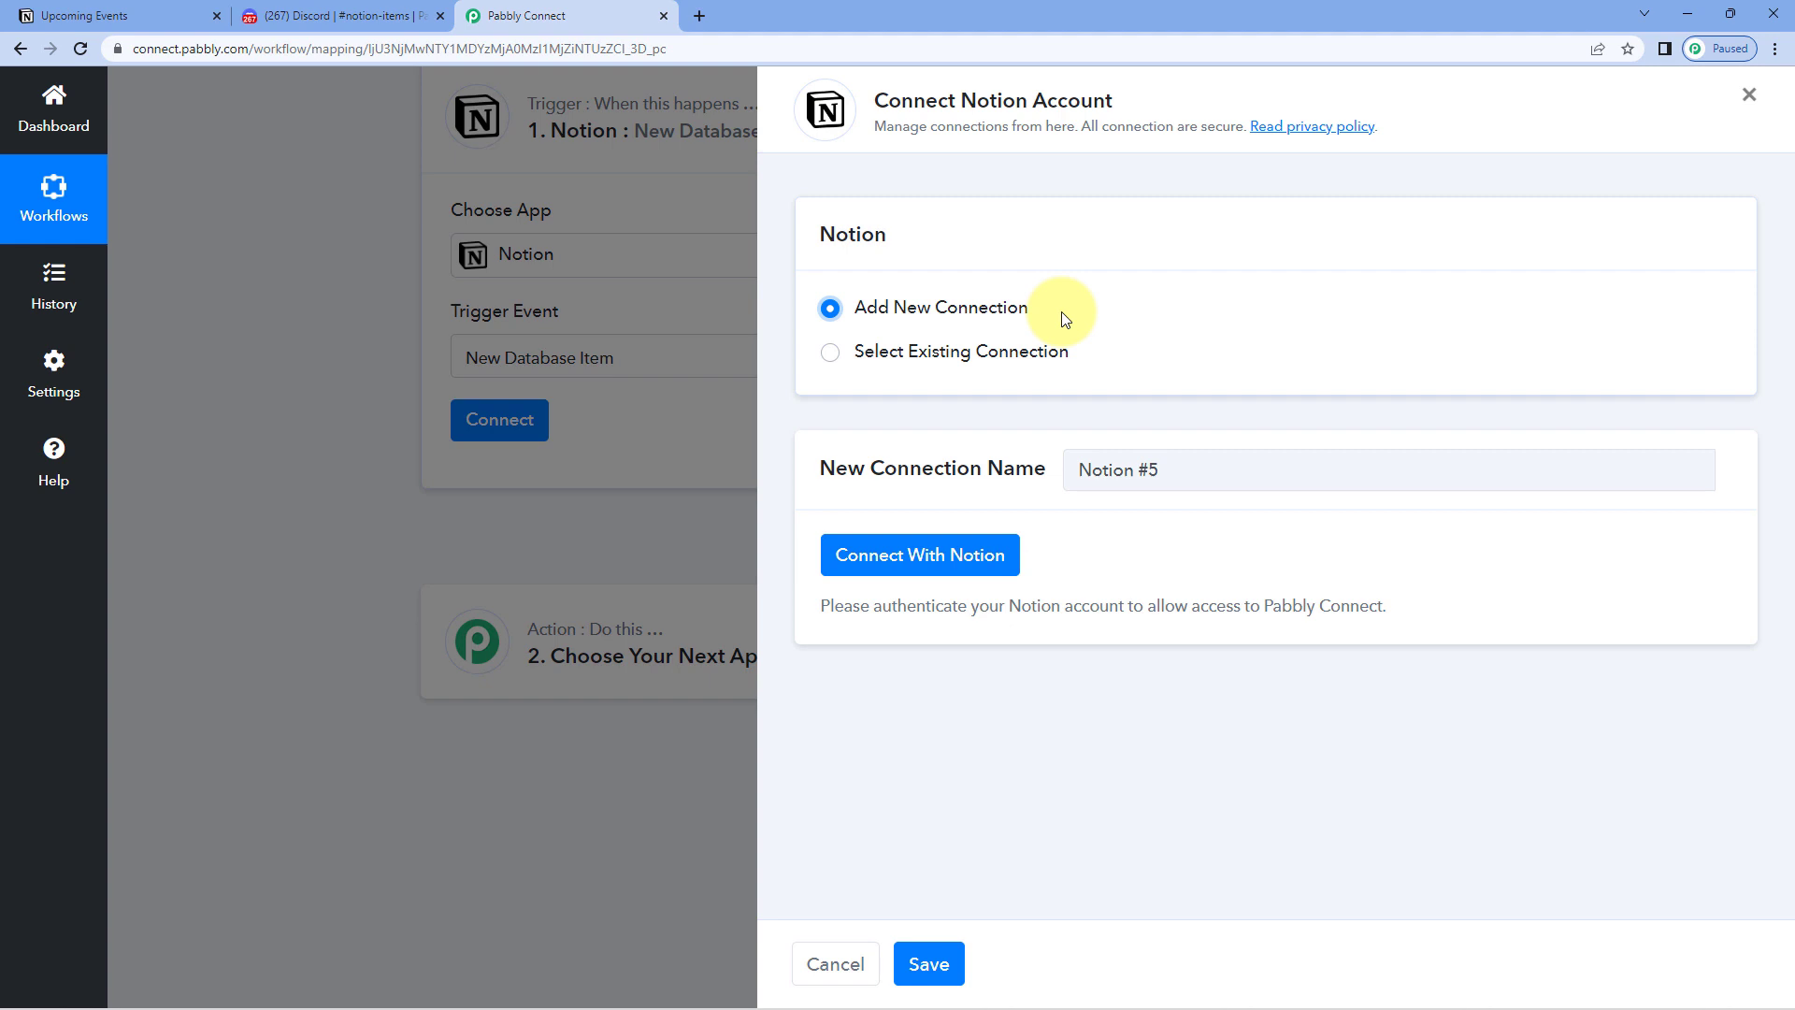
left_click(947, 568)
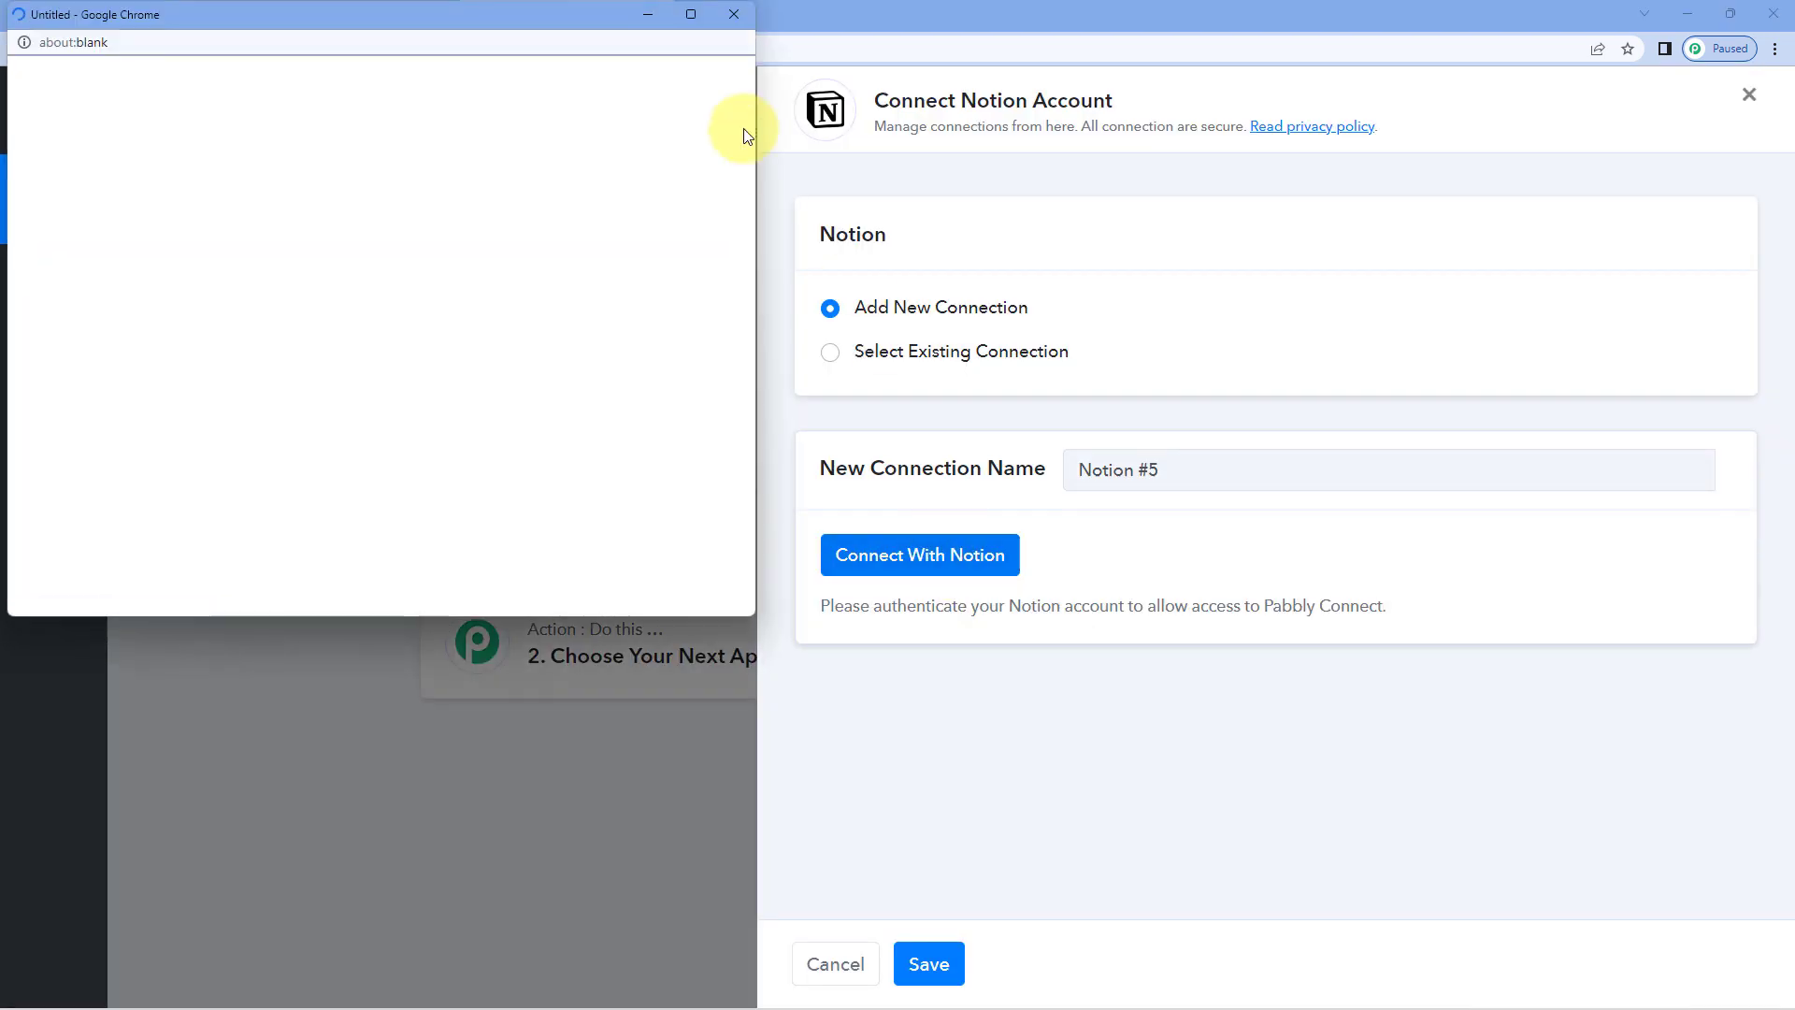
left_click_drag(393, 15, 318, 46)
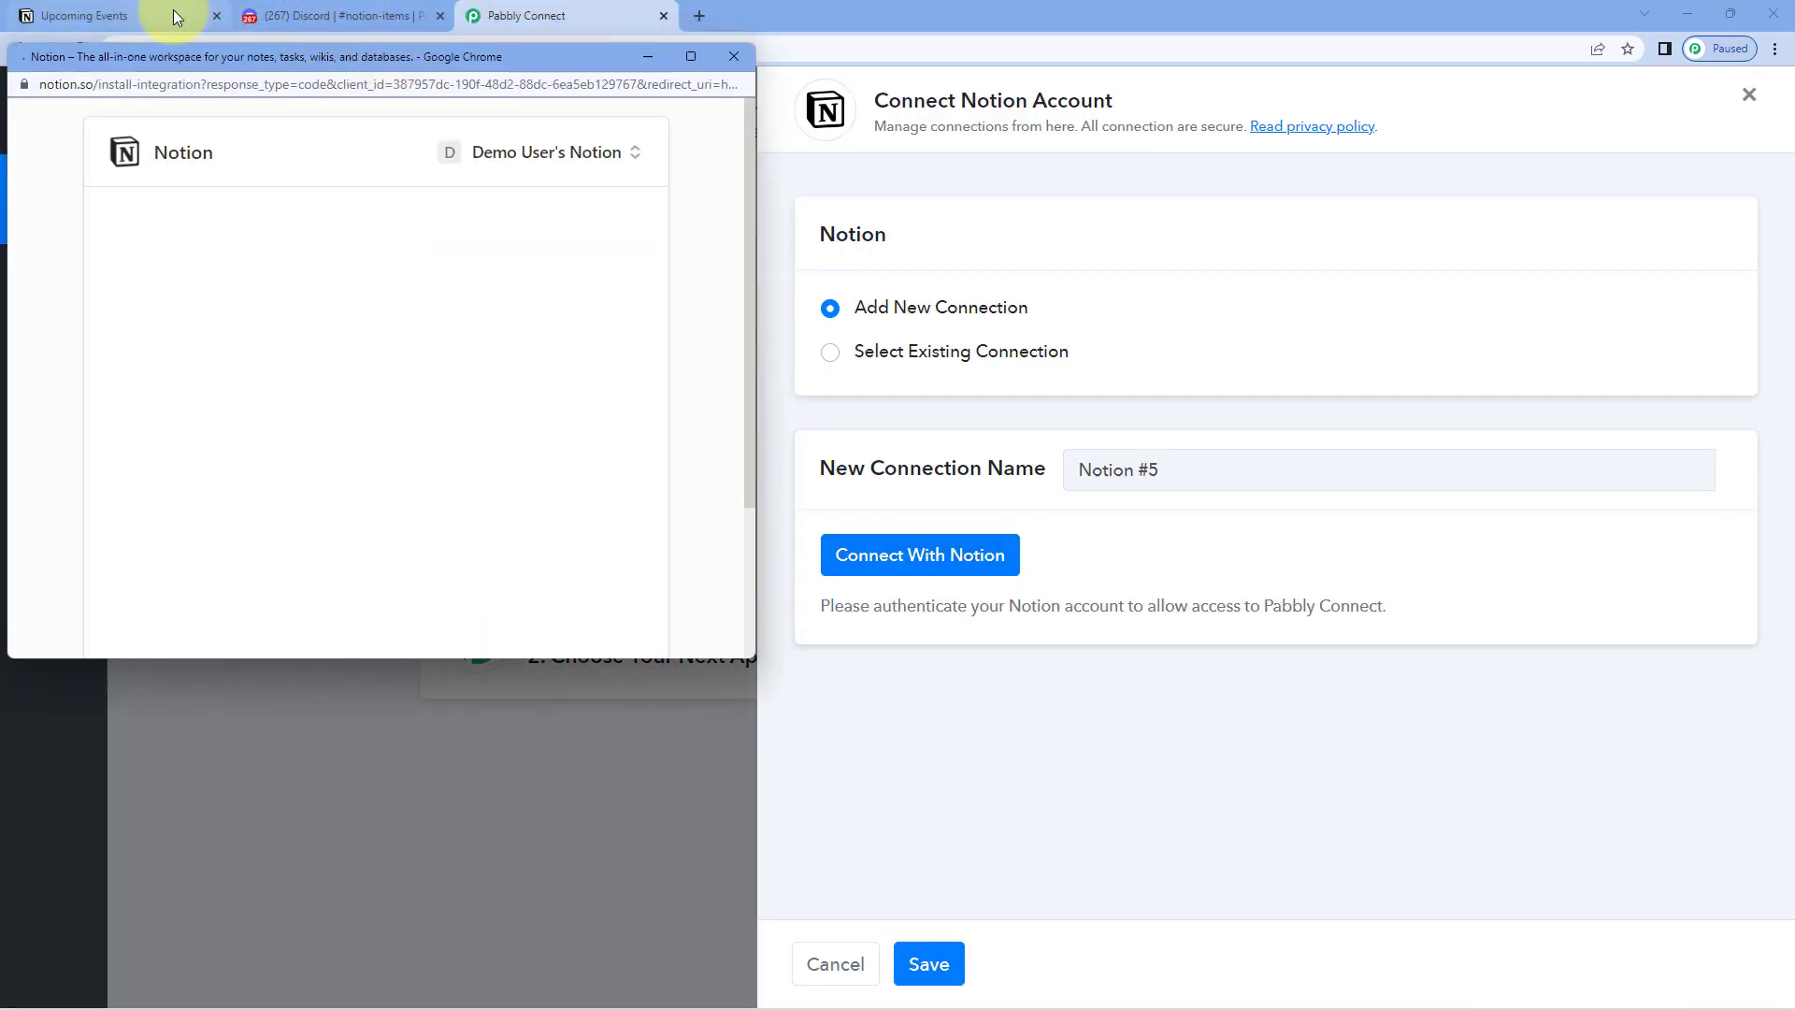
left_click(172, 15)
left_click(589, 13)
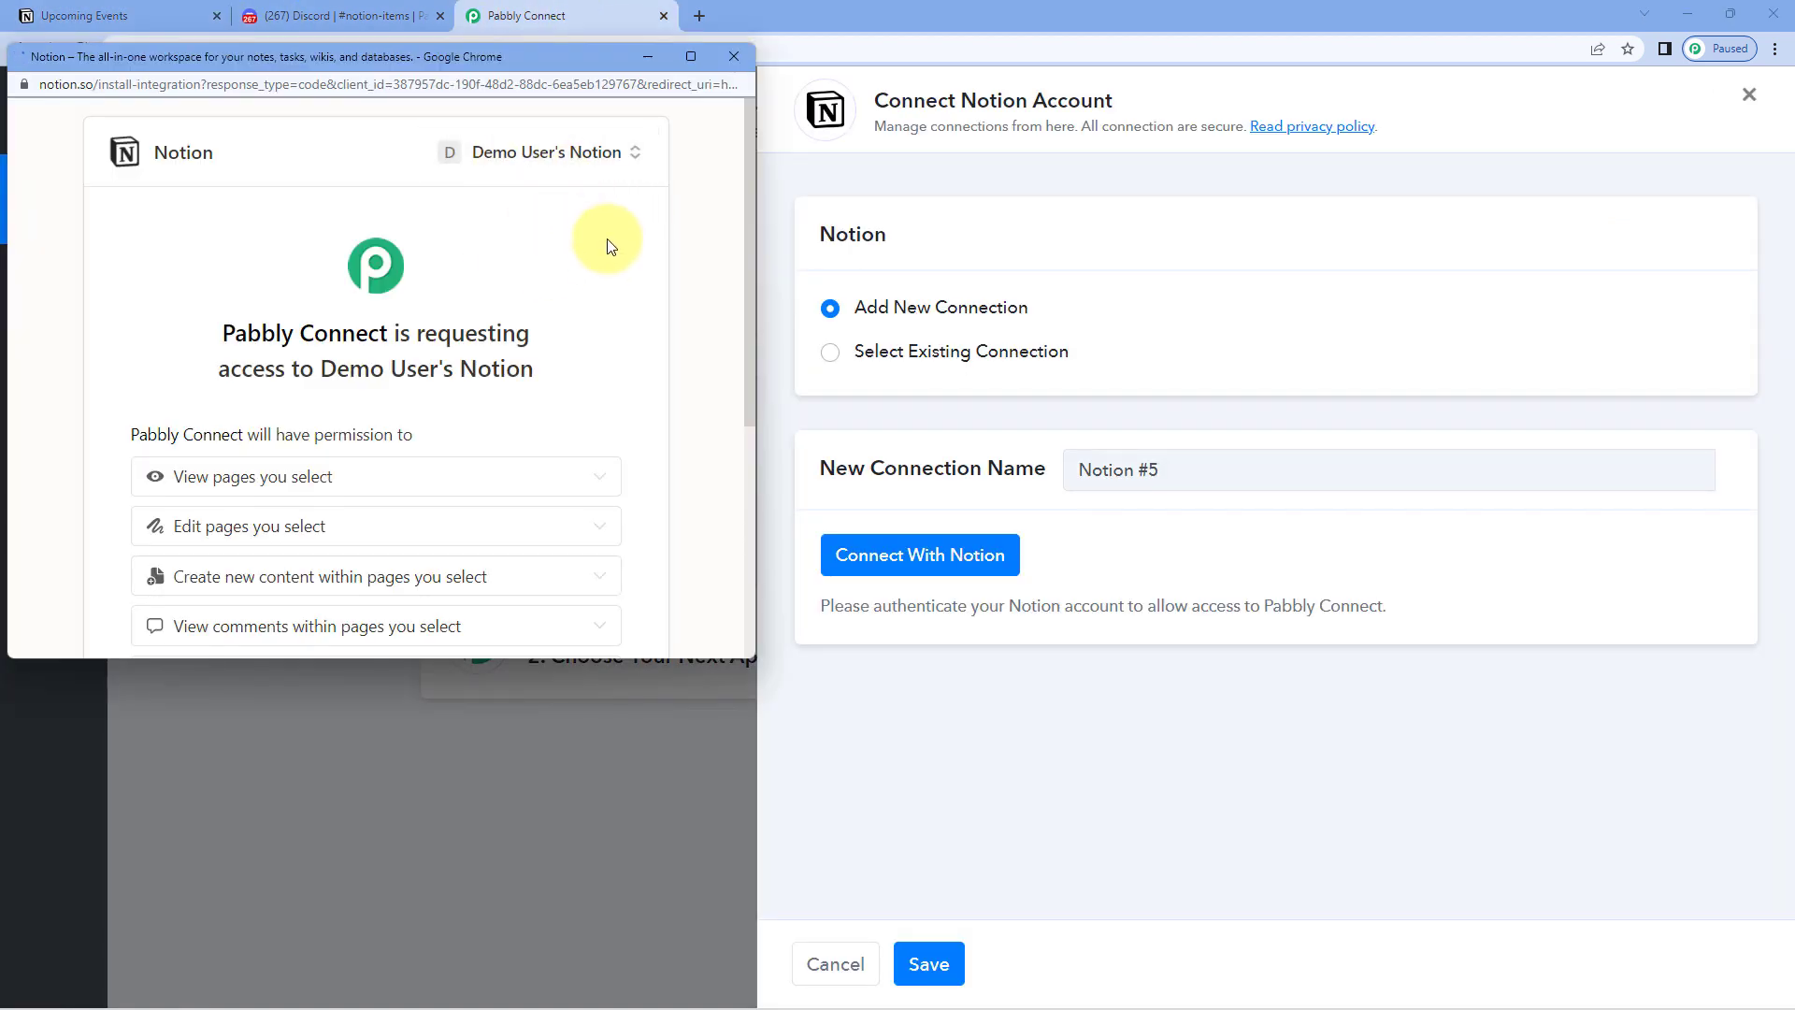
Select all pages of the Notion workspace and allow Pabbly Connect to access them.
scroll(603, 248, "down", 4)
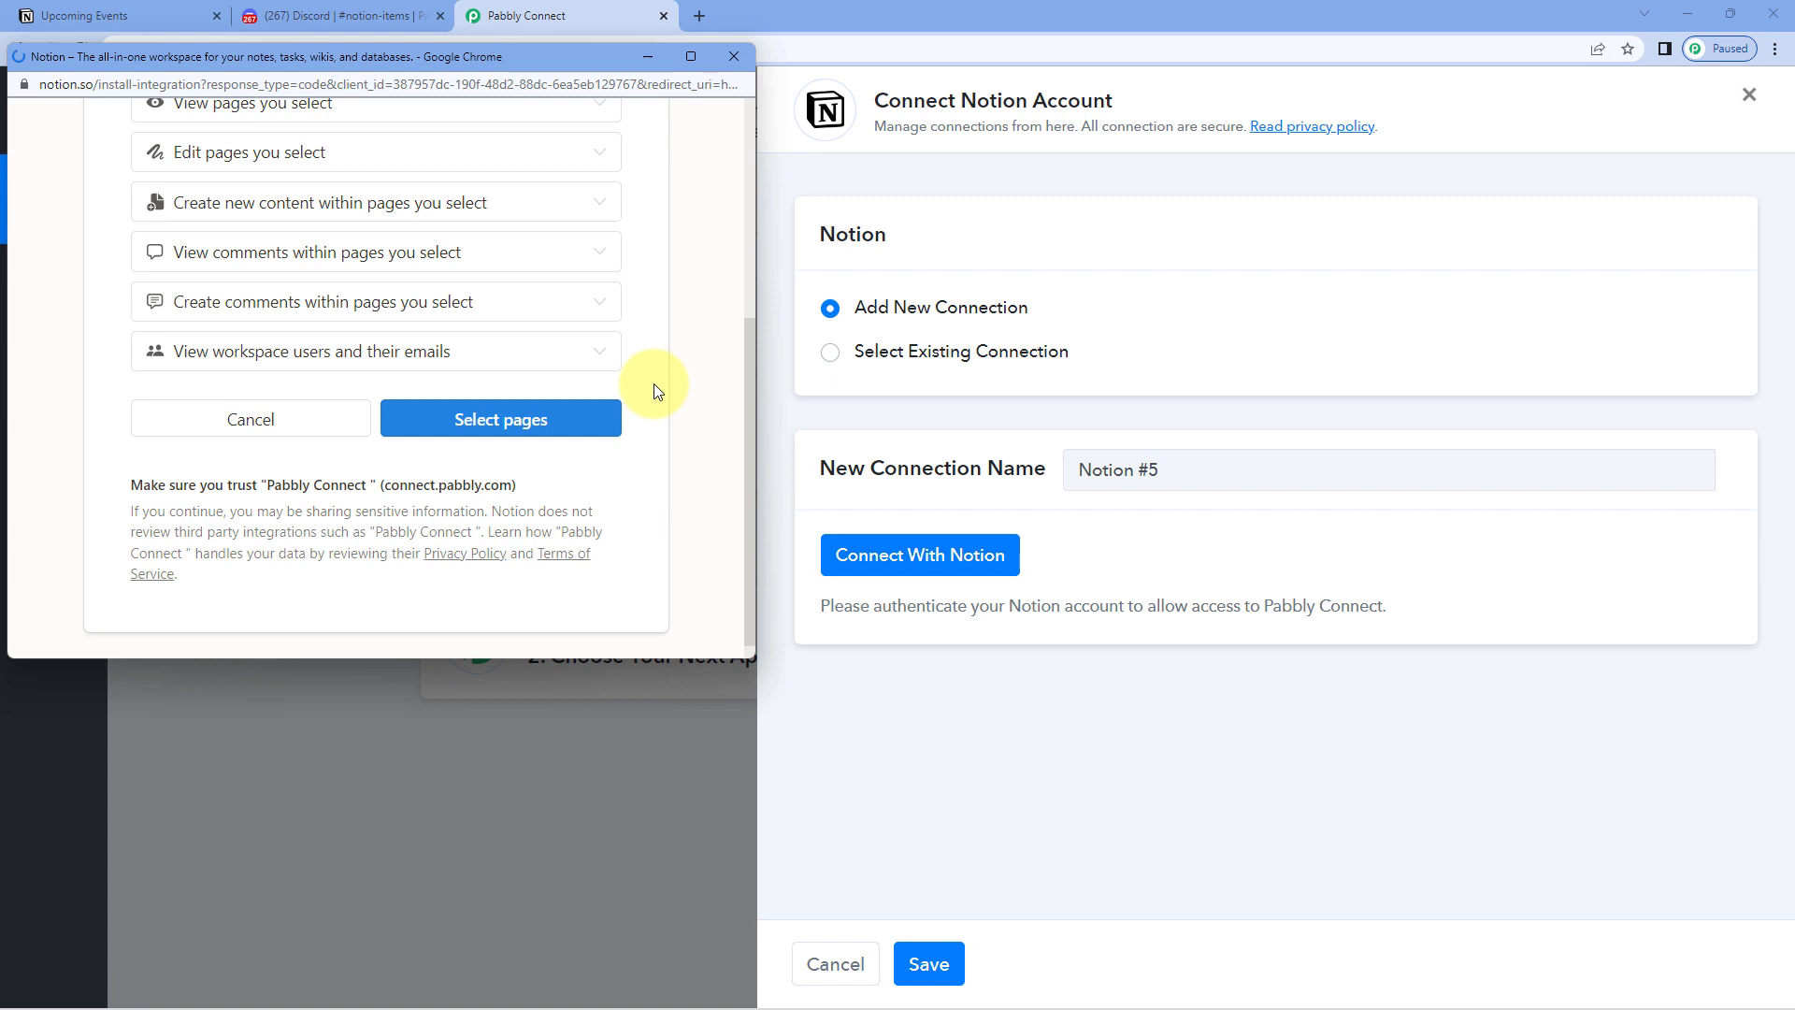
left_click(574, 419)
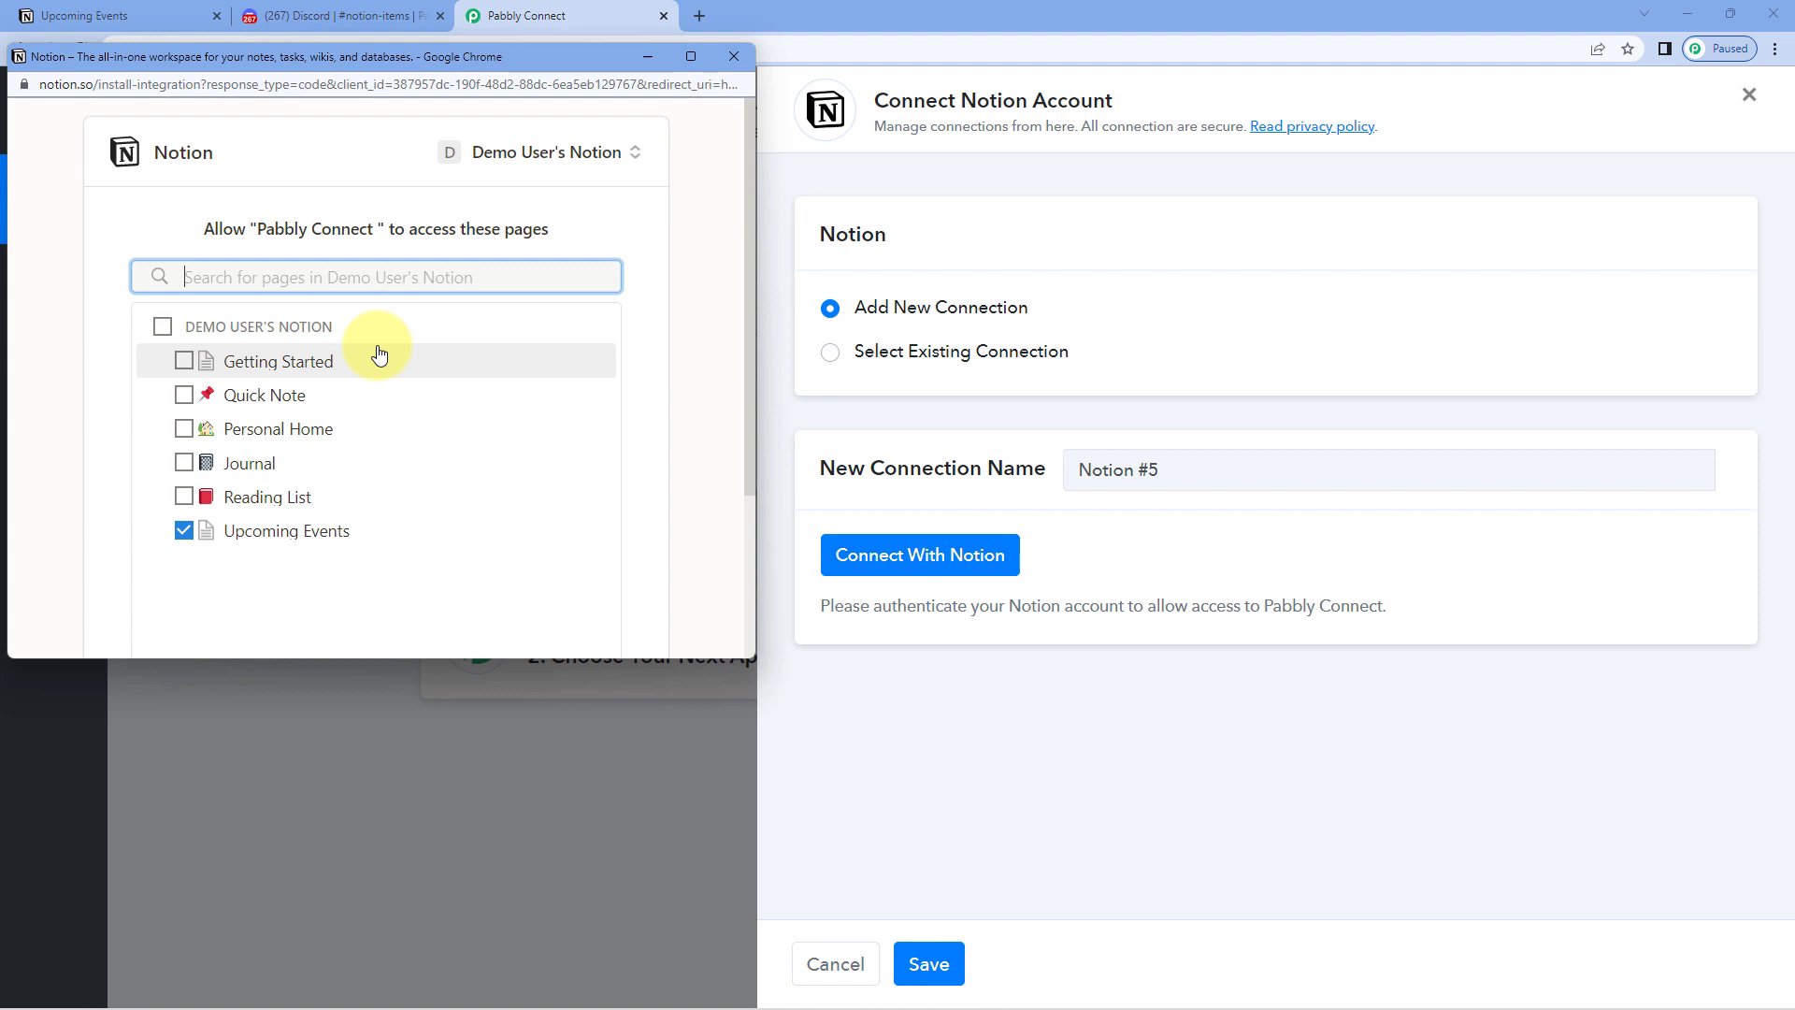
left_click(162, 326)
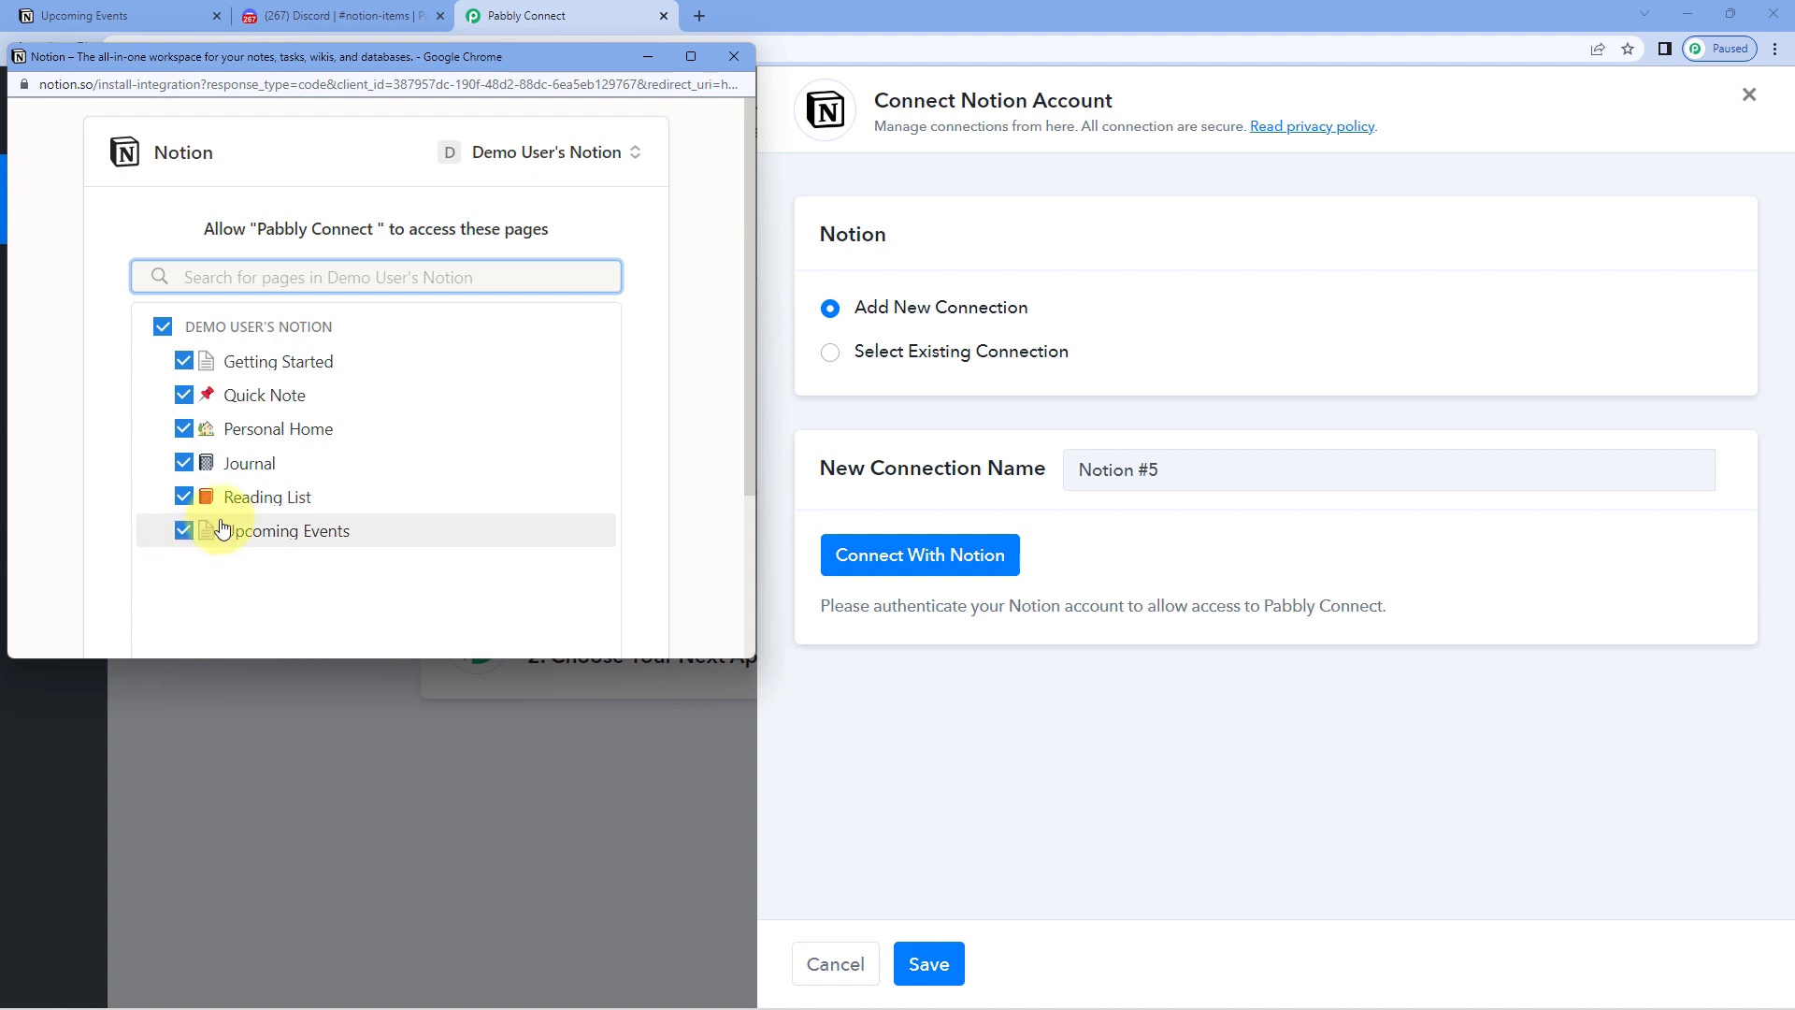
scroll(469, 468, "down", 3)
left_click(580, 564)
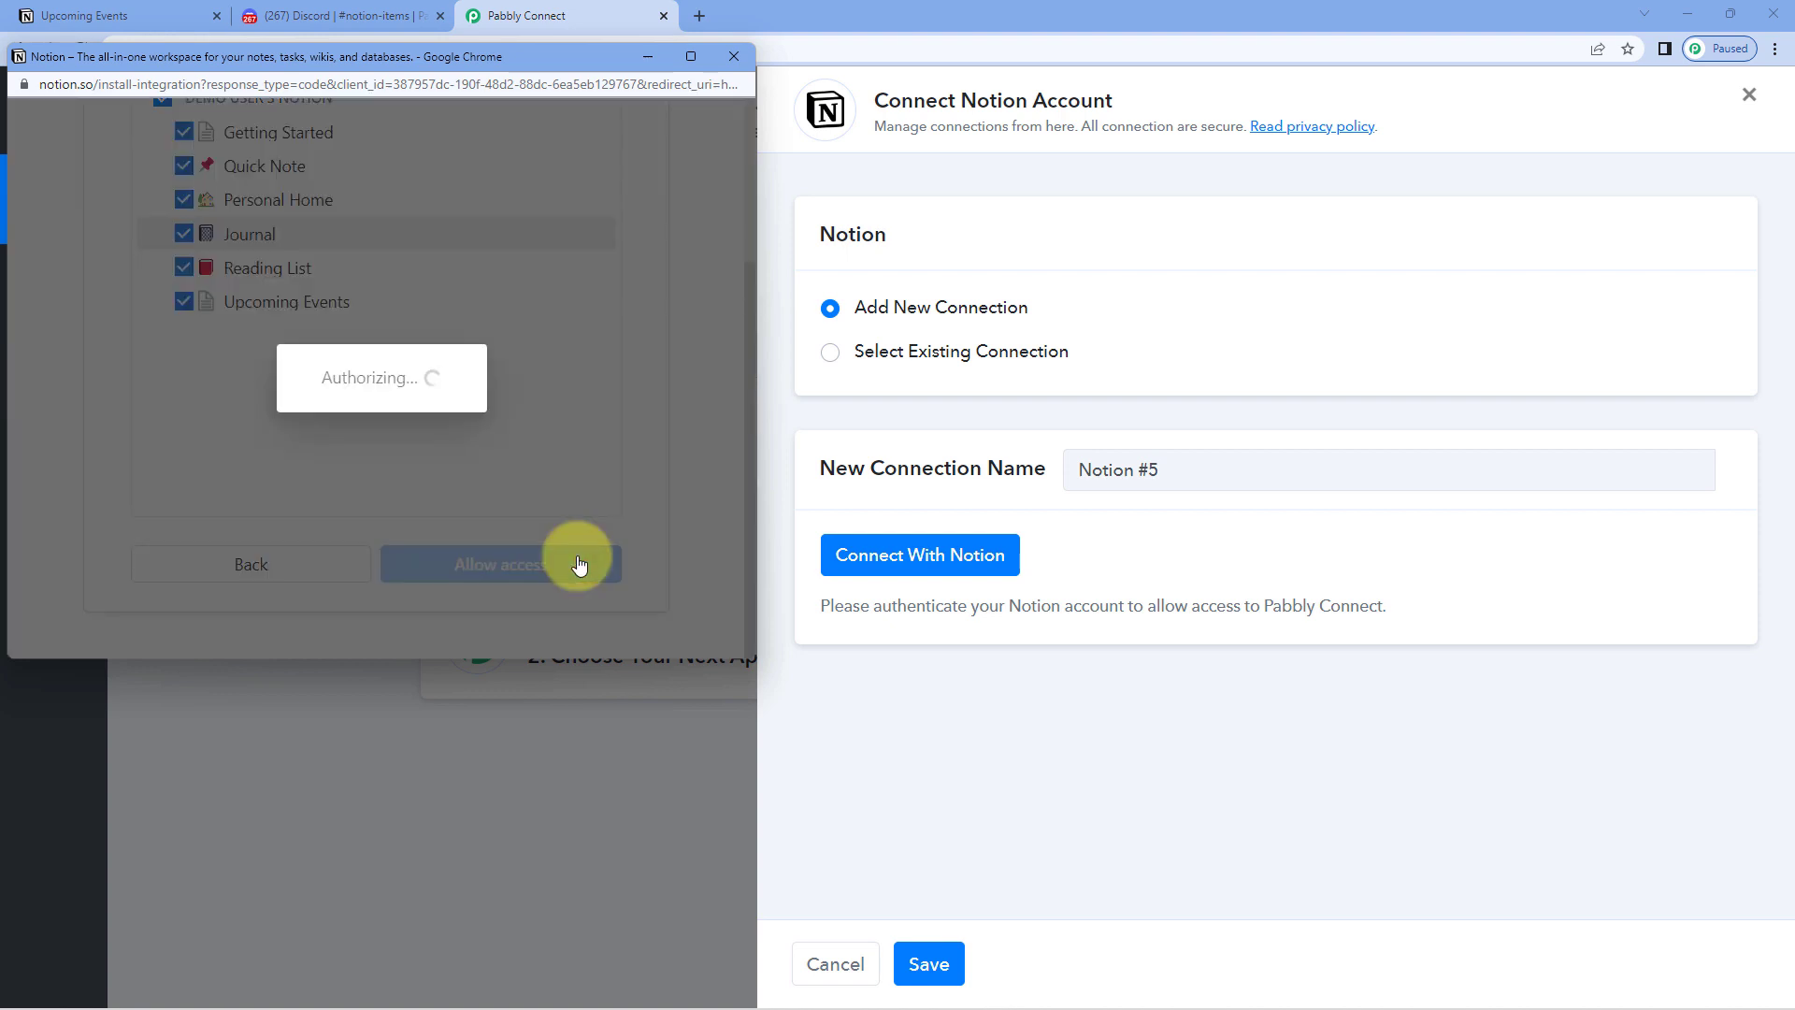
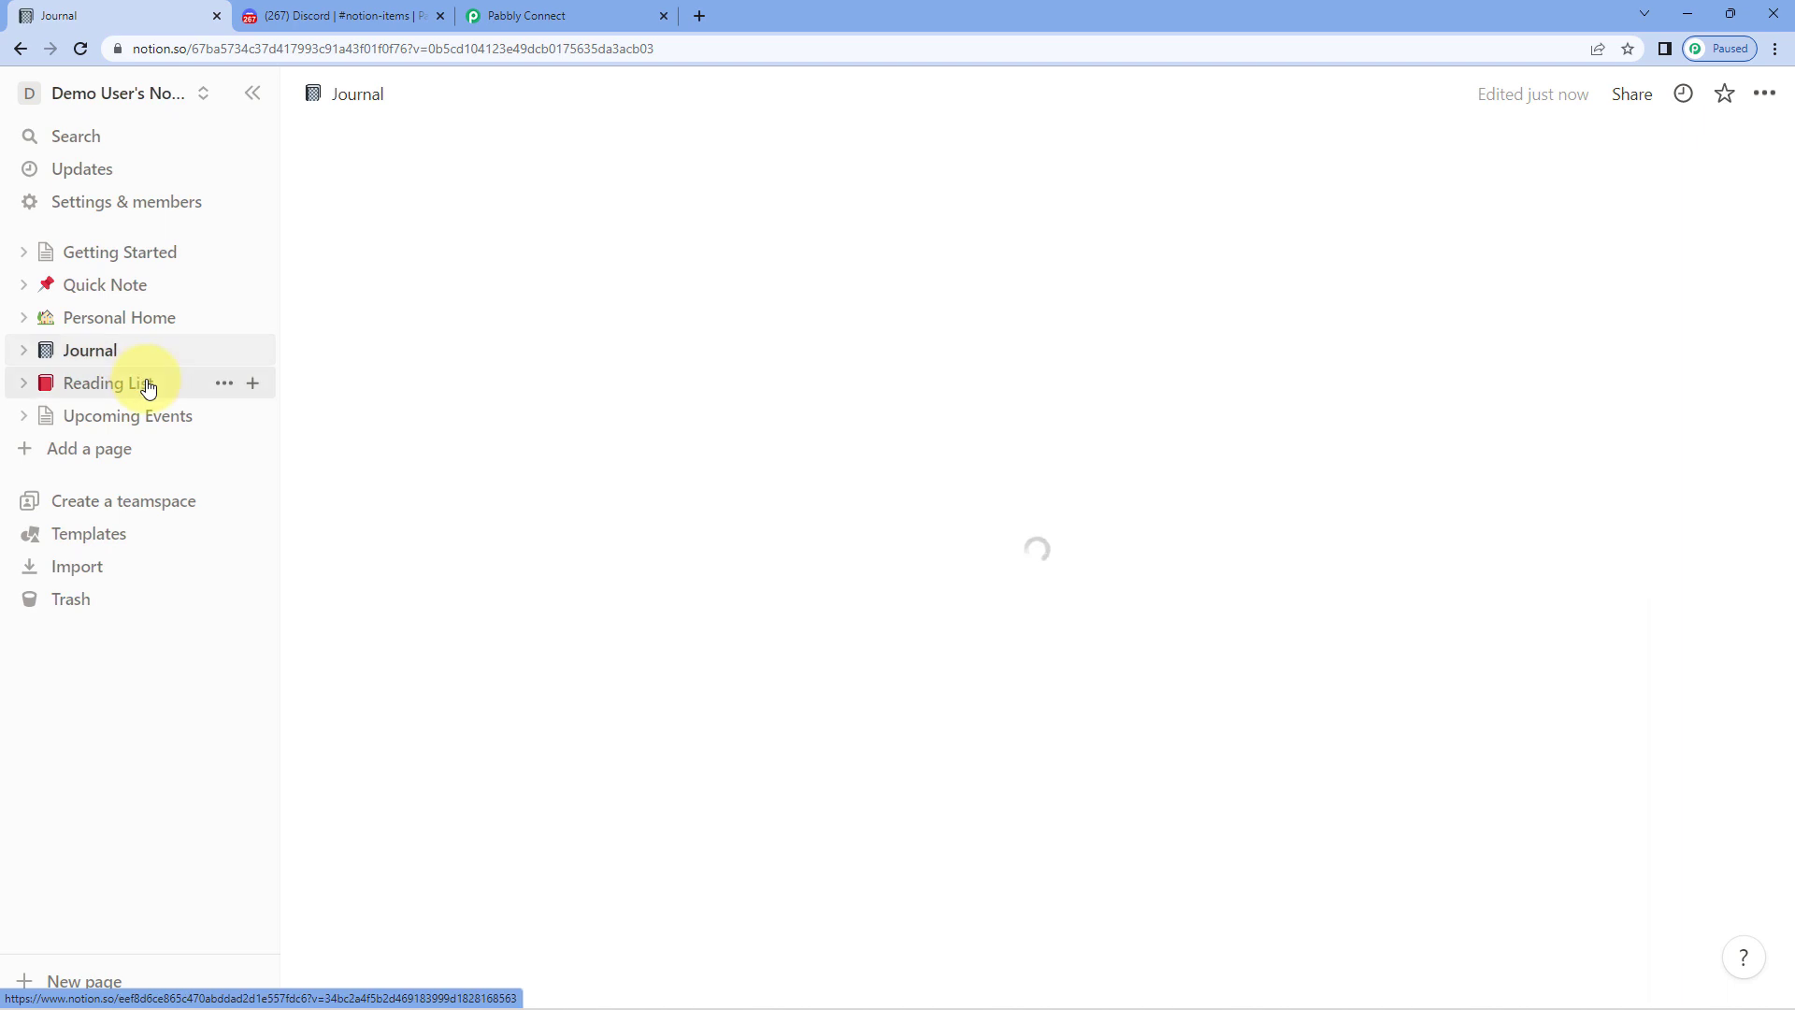
Check the Reading List and Upcoming Events pages in Notion, and set the trigger's Database ID to Upcoming Events.
left_click(142, 383)
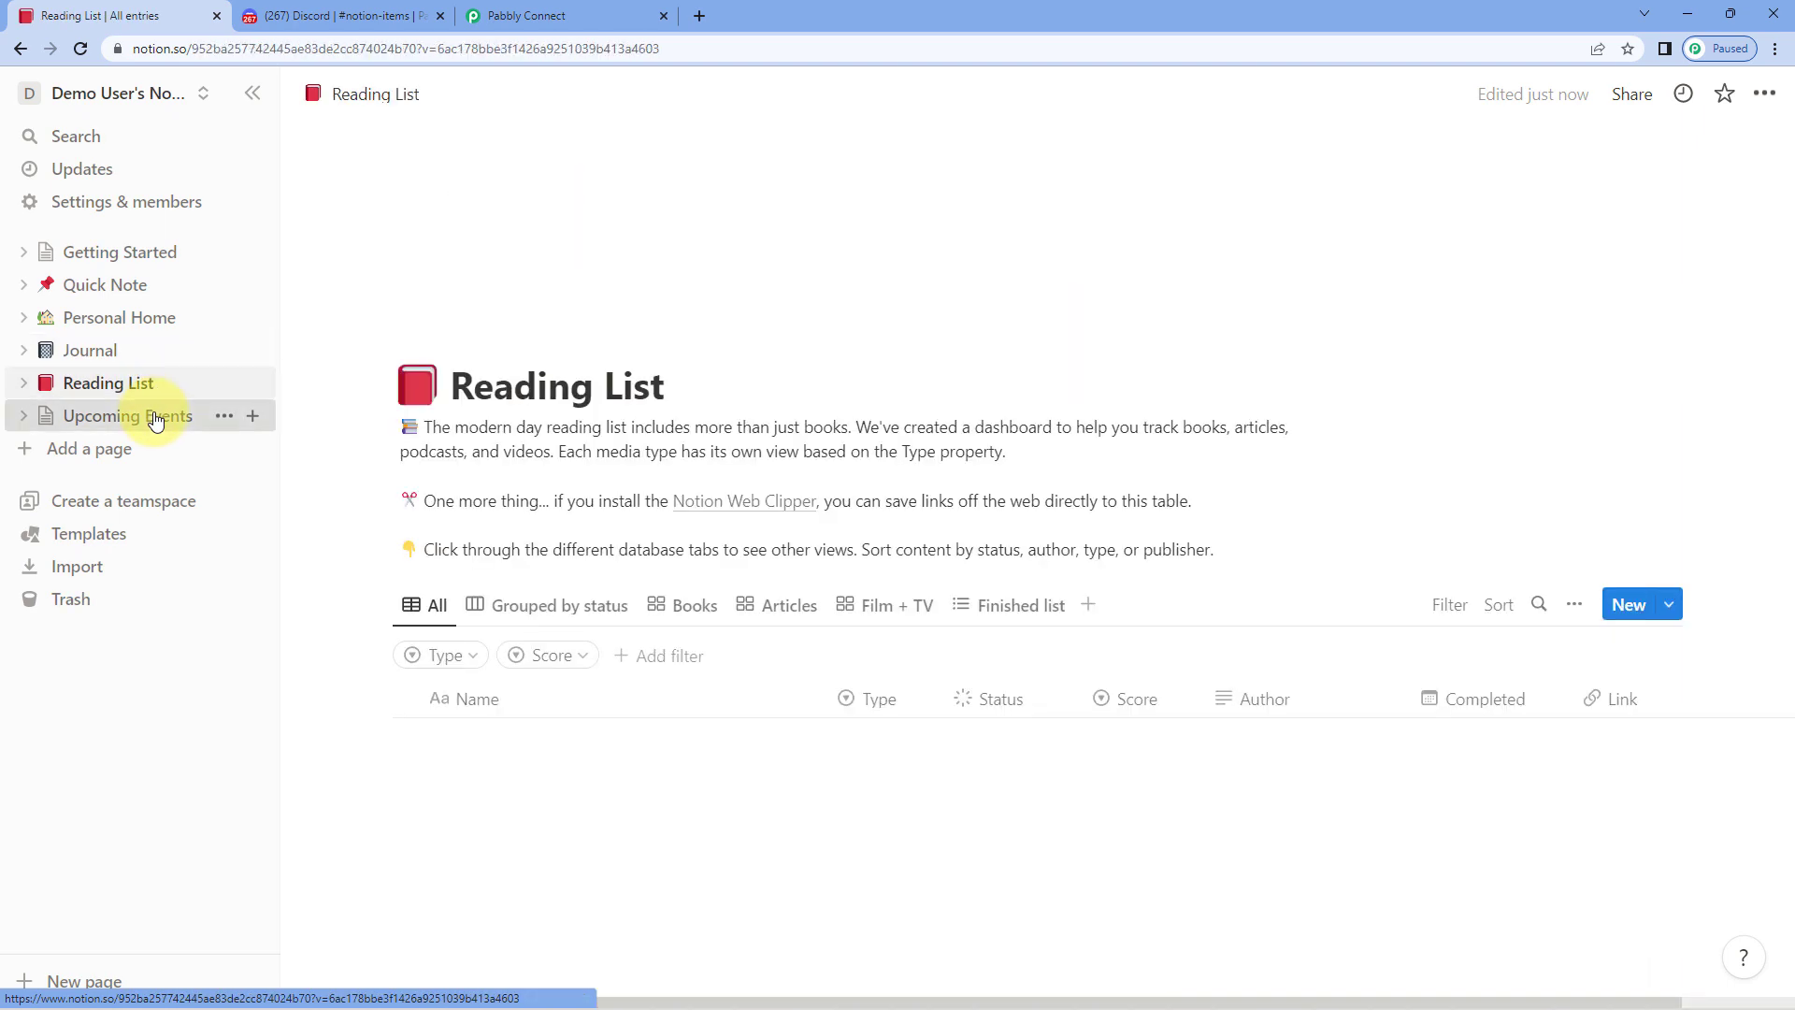
left_click(140, 415)
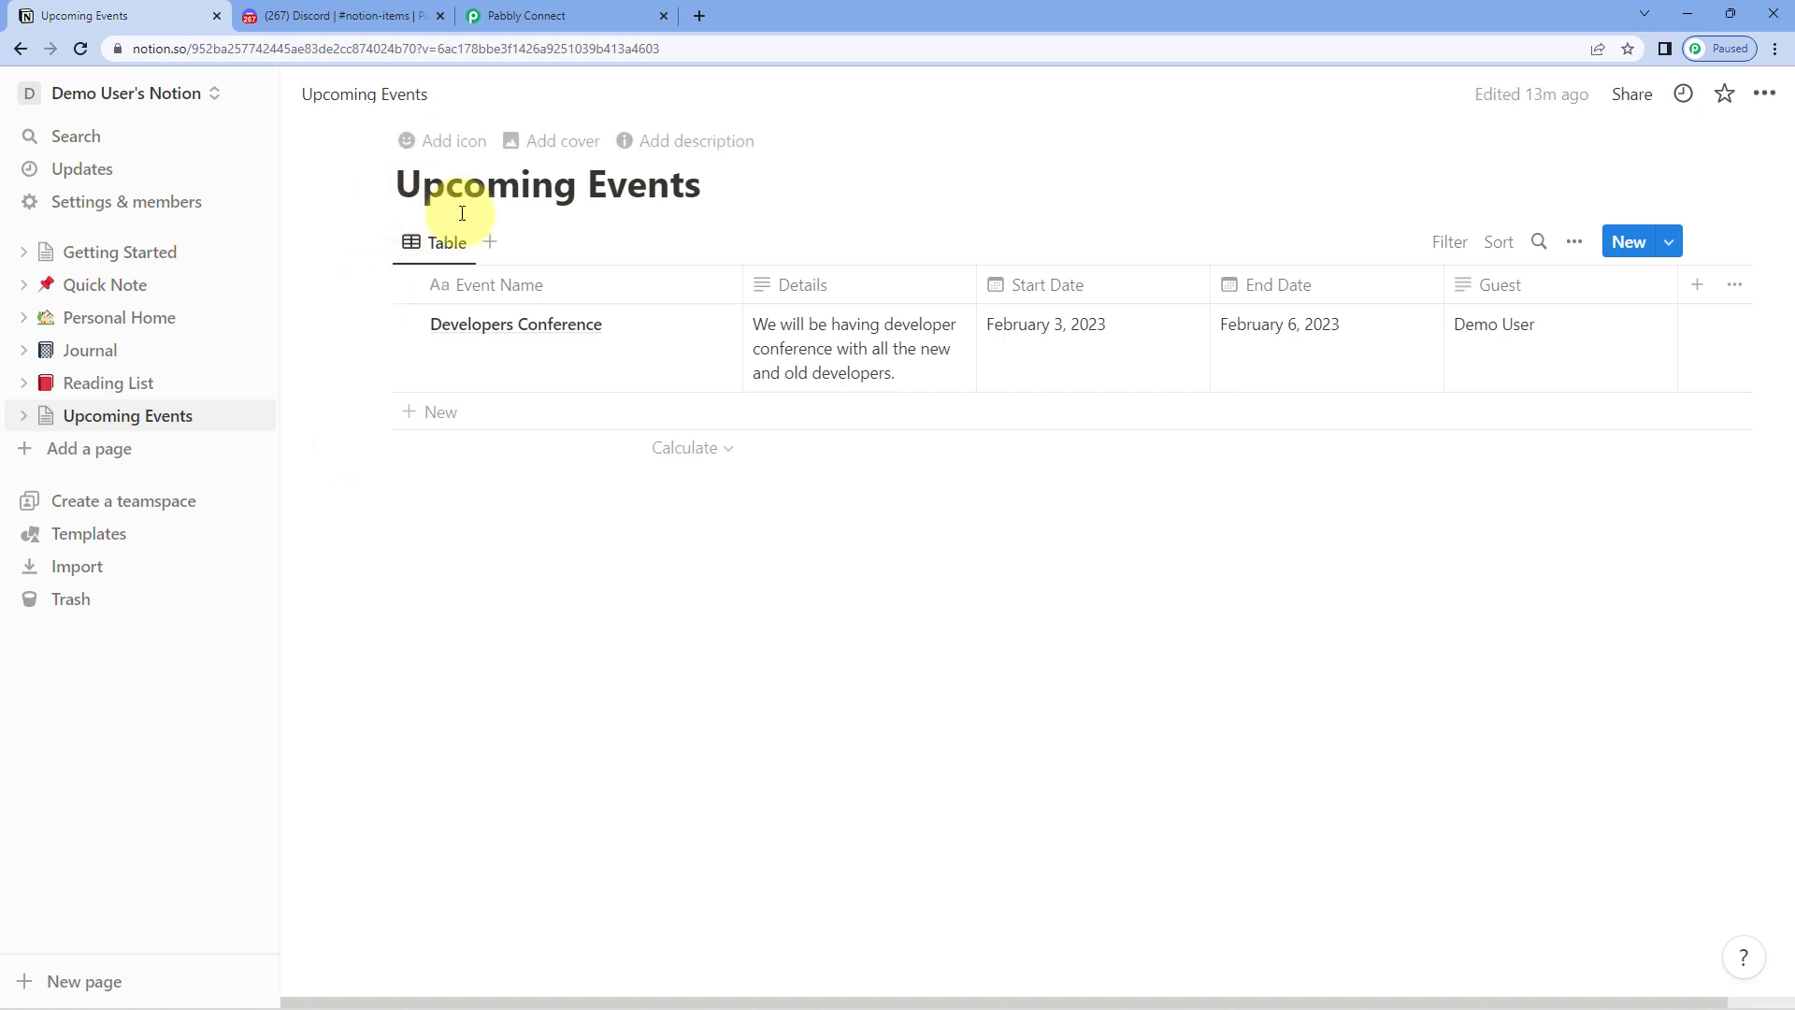
left_click(580, 14)
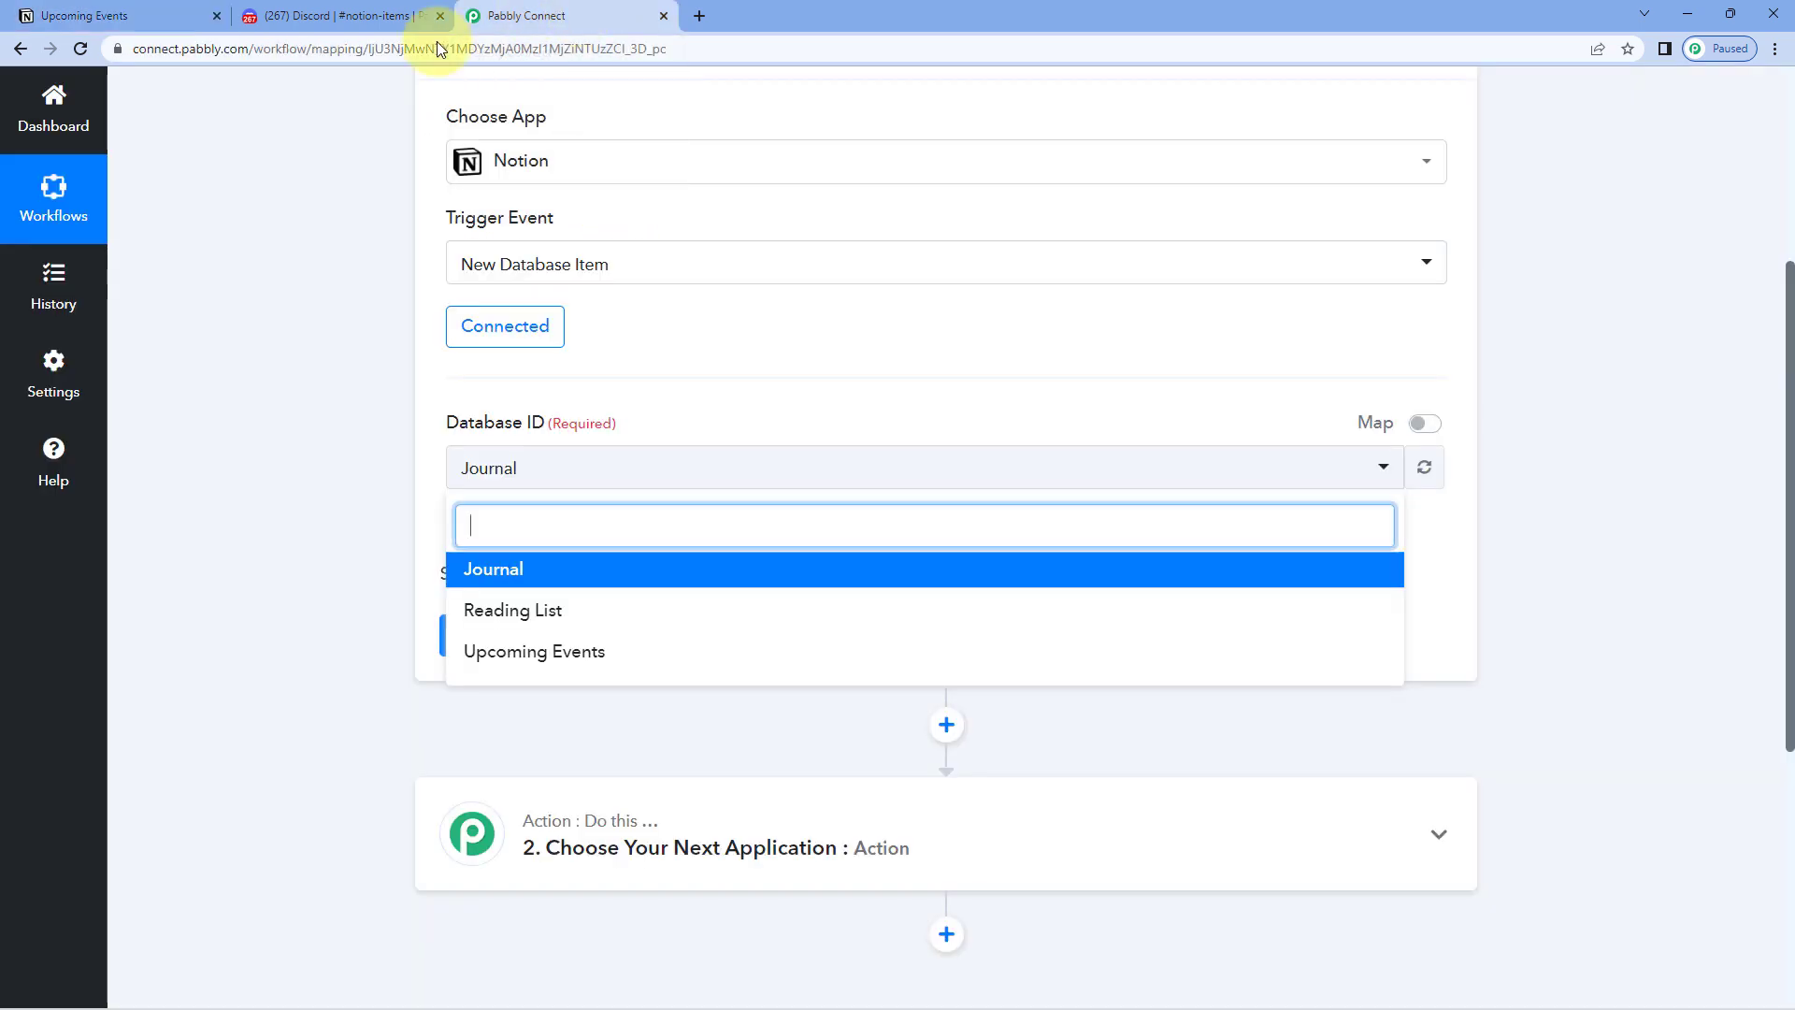
left_click(630, 651)
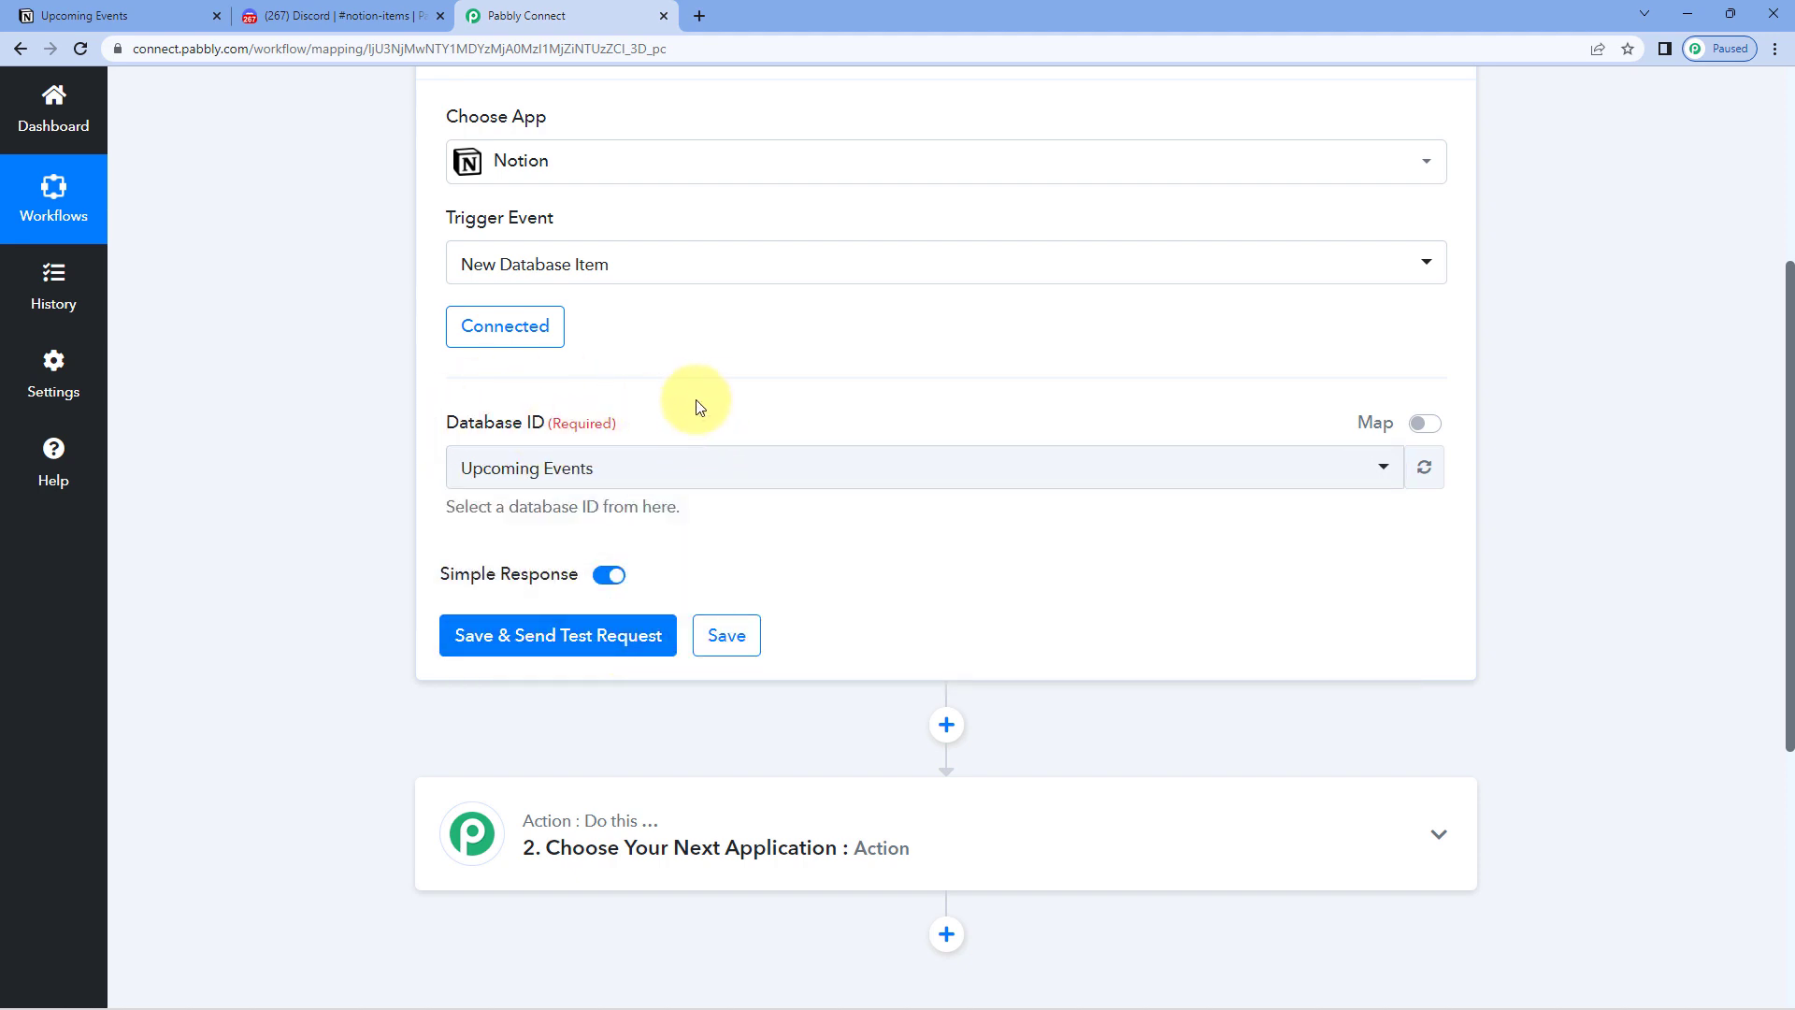
scroll(673, 412, "up", 1)
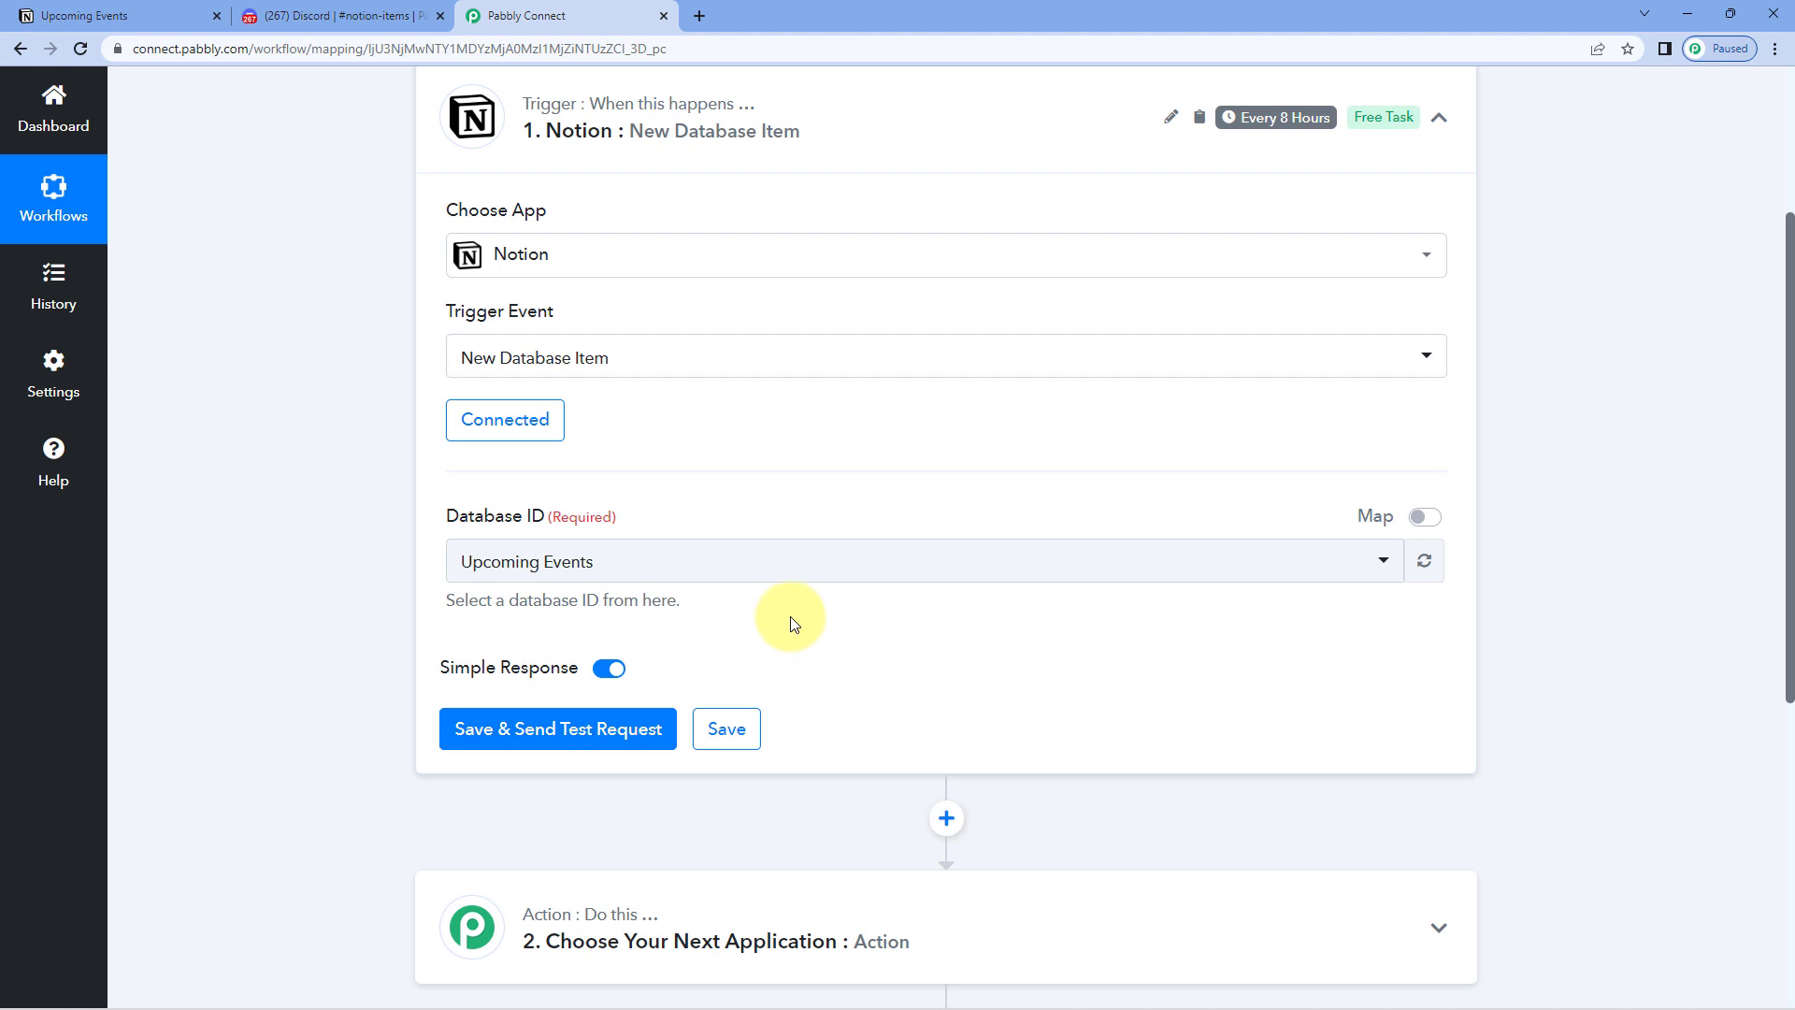
Check the Developers Conference entry in Notion, and save the trigger with a test request to fetch its data.
left_click(96, 11)
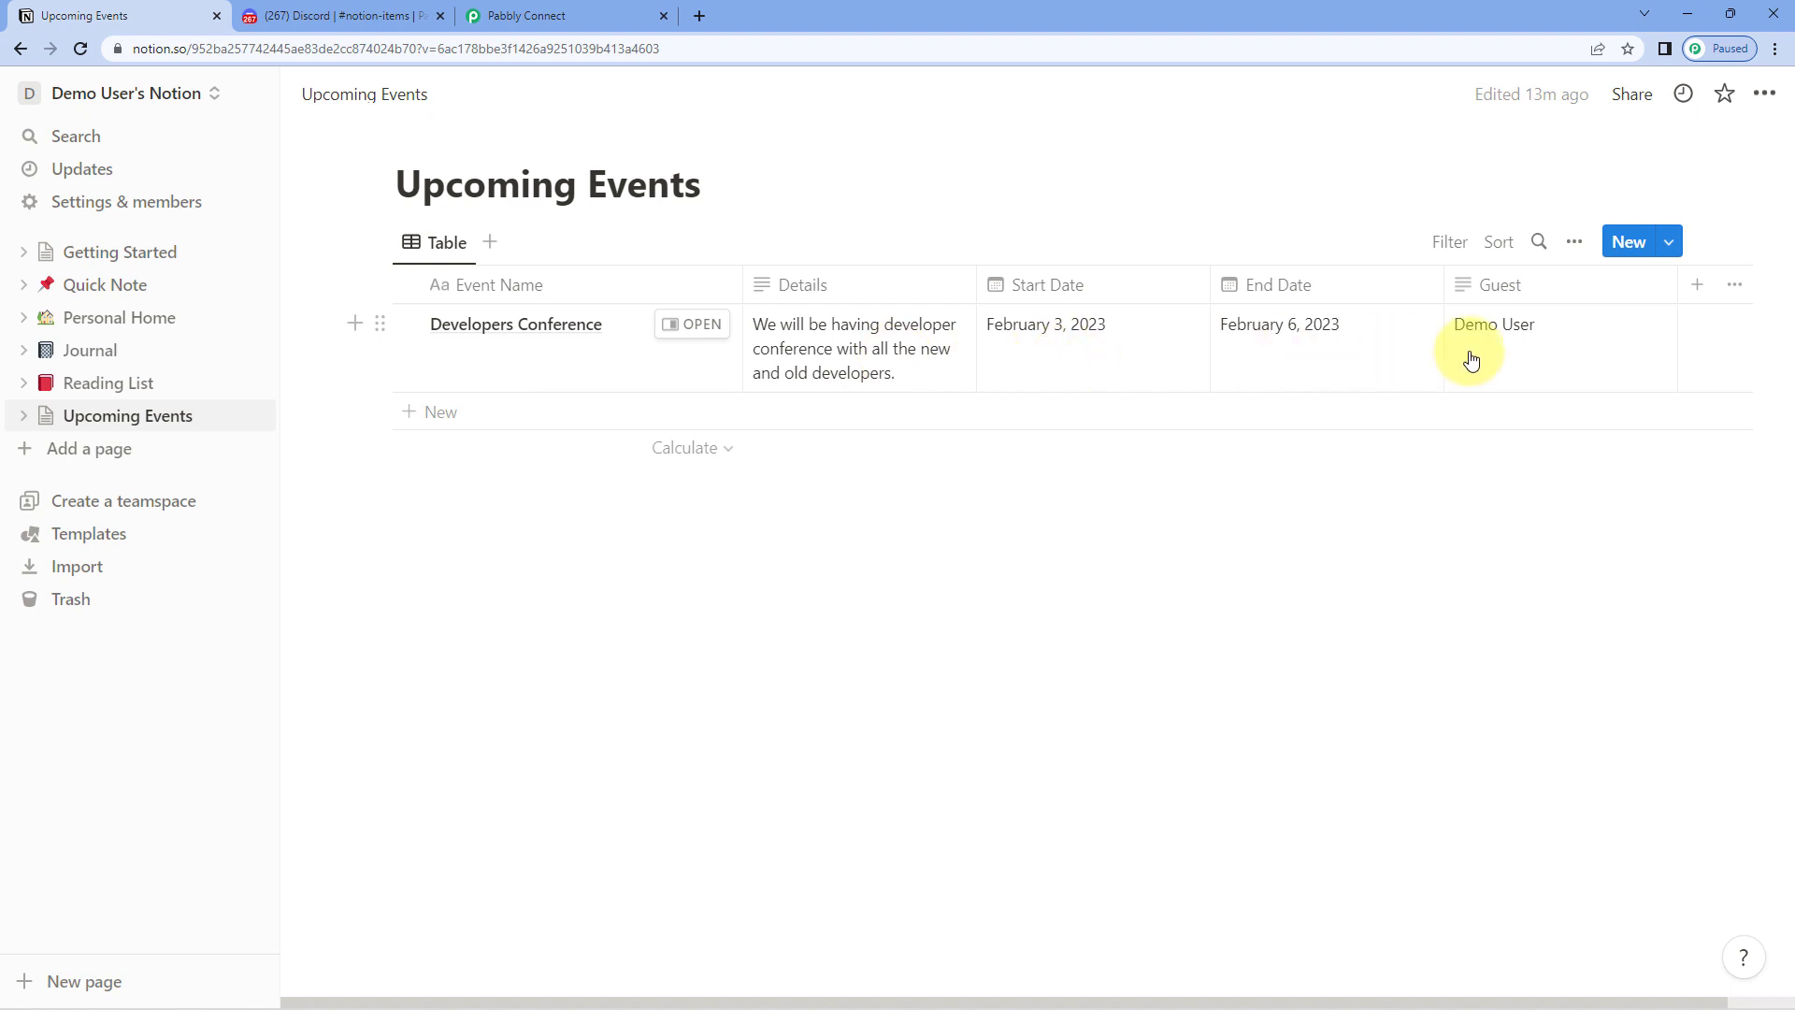
left_click(629, 14)
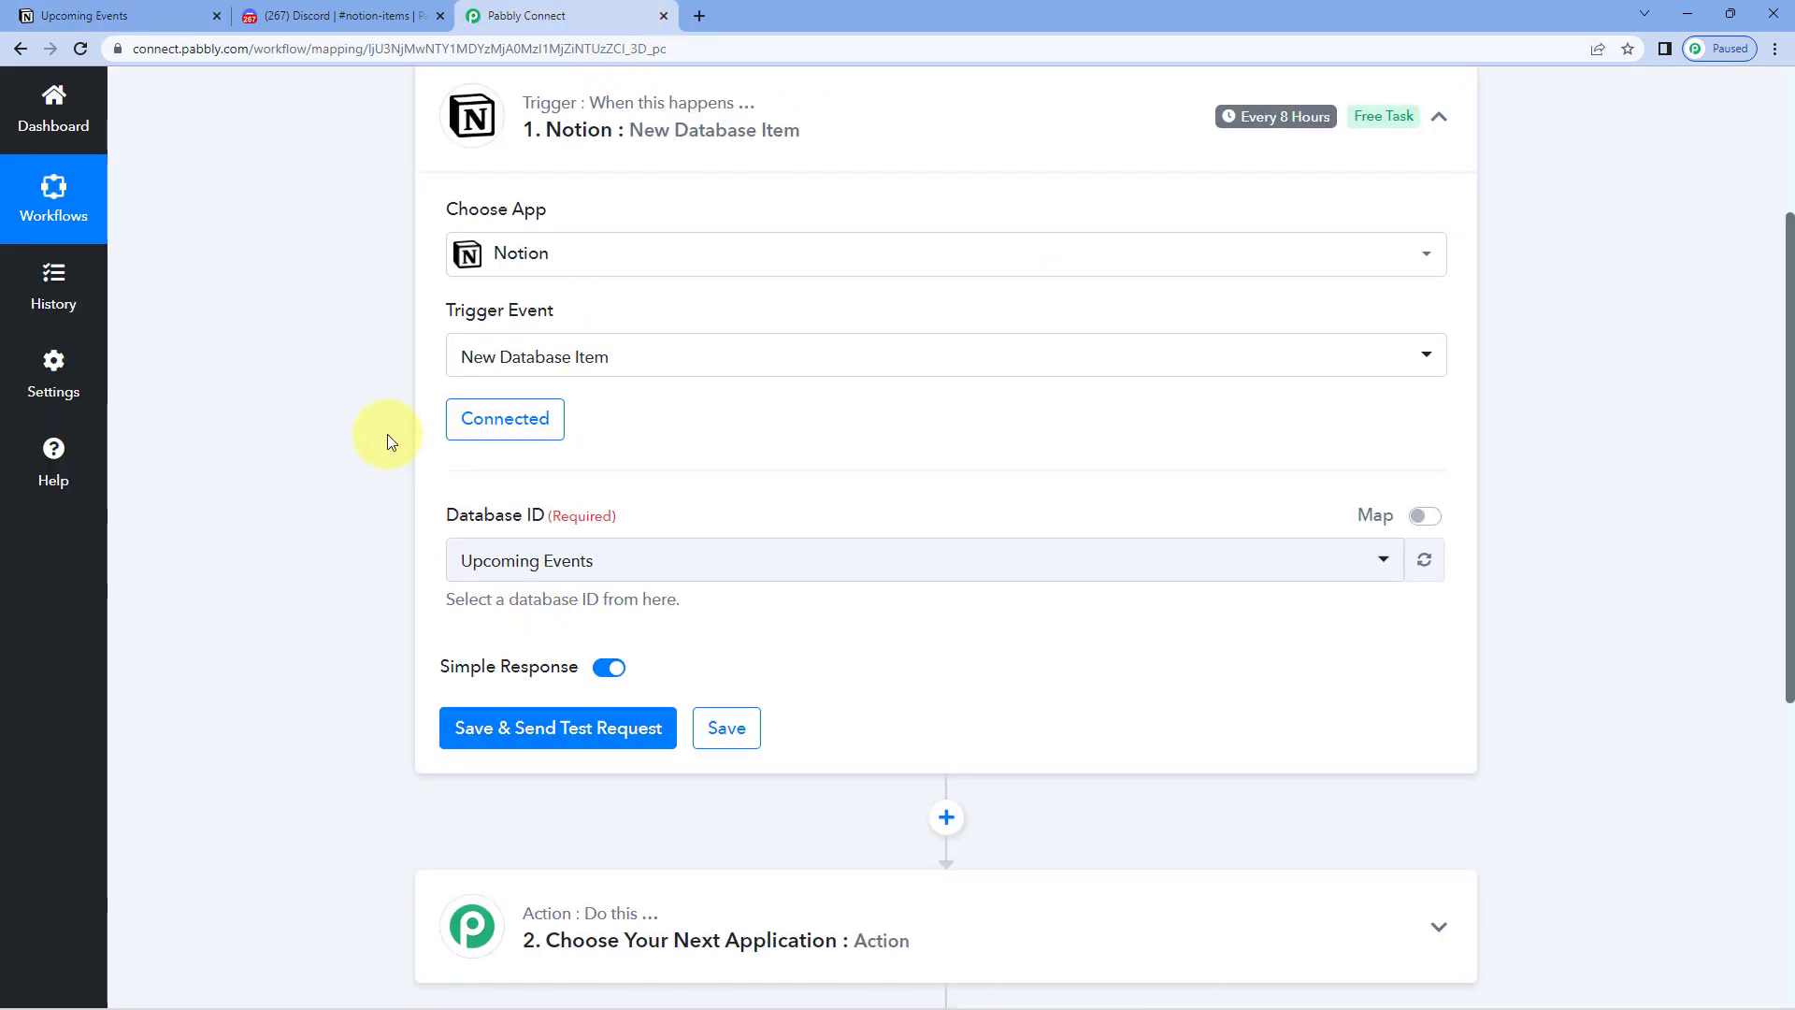
scroll(387, 434, "down", 4)
left_click(154, 14)
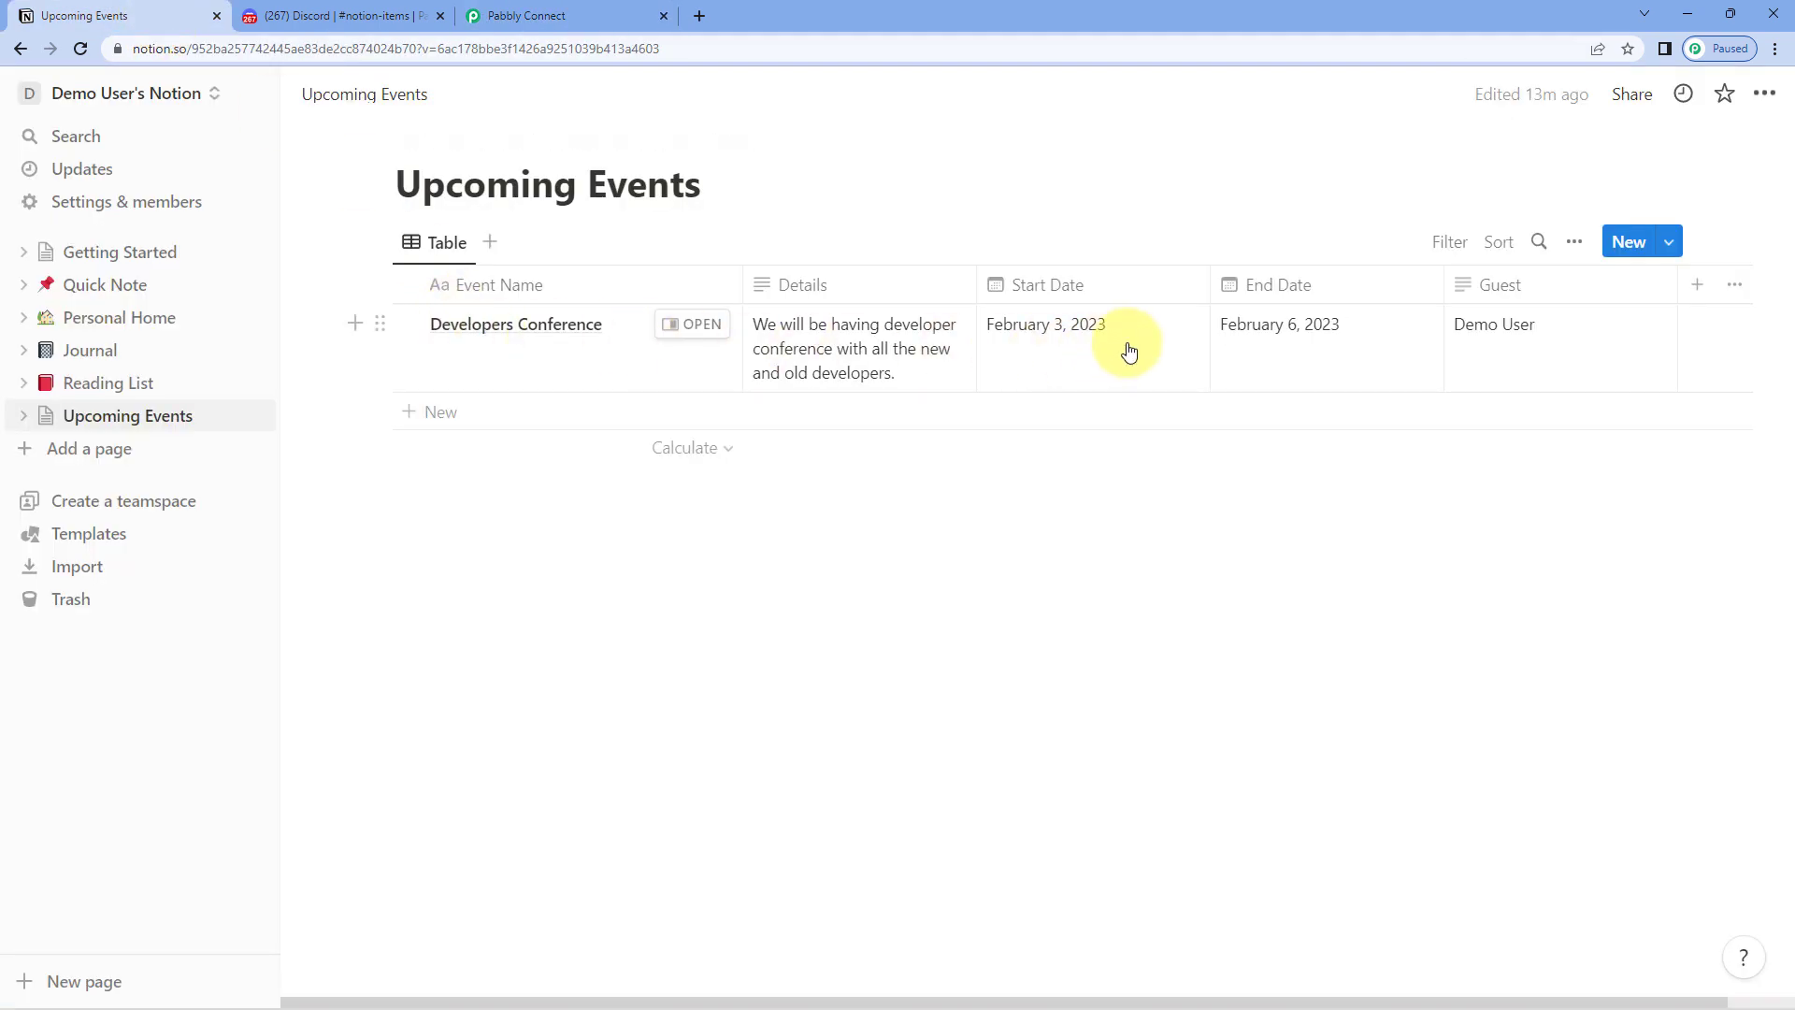
left_click(574, 9)
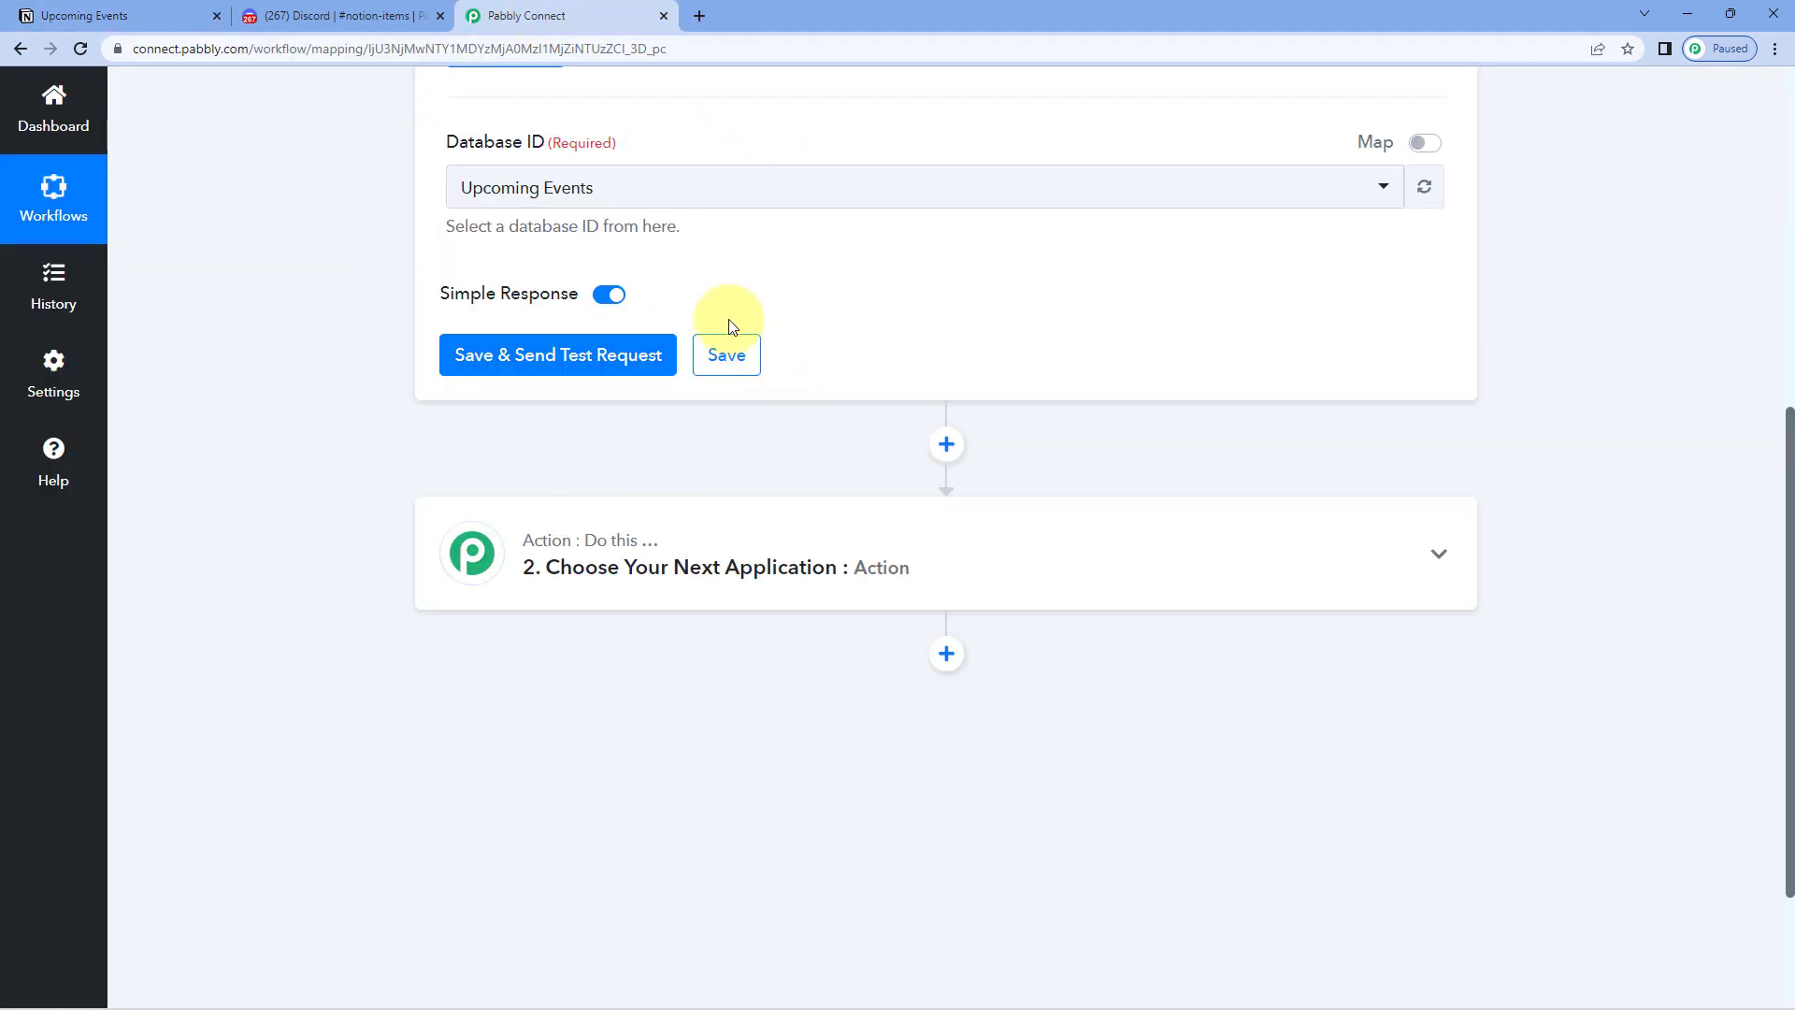
left_click(558, 358)
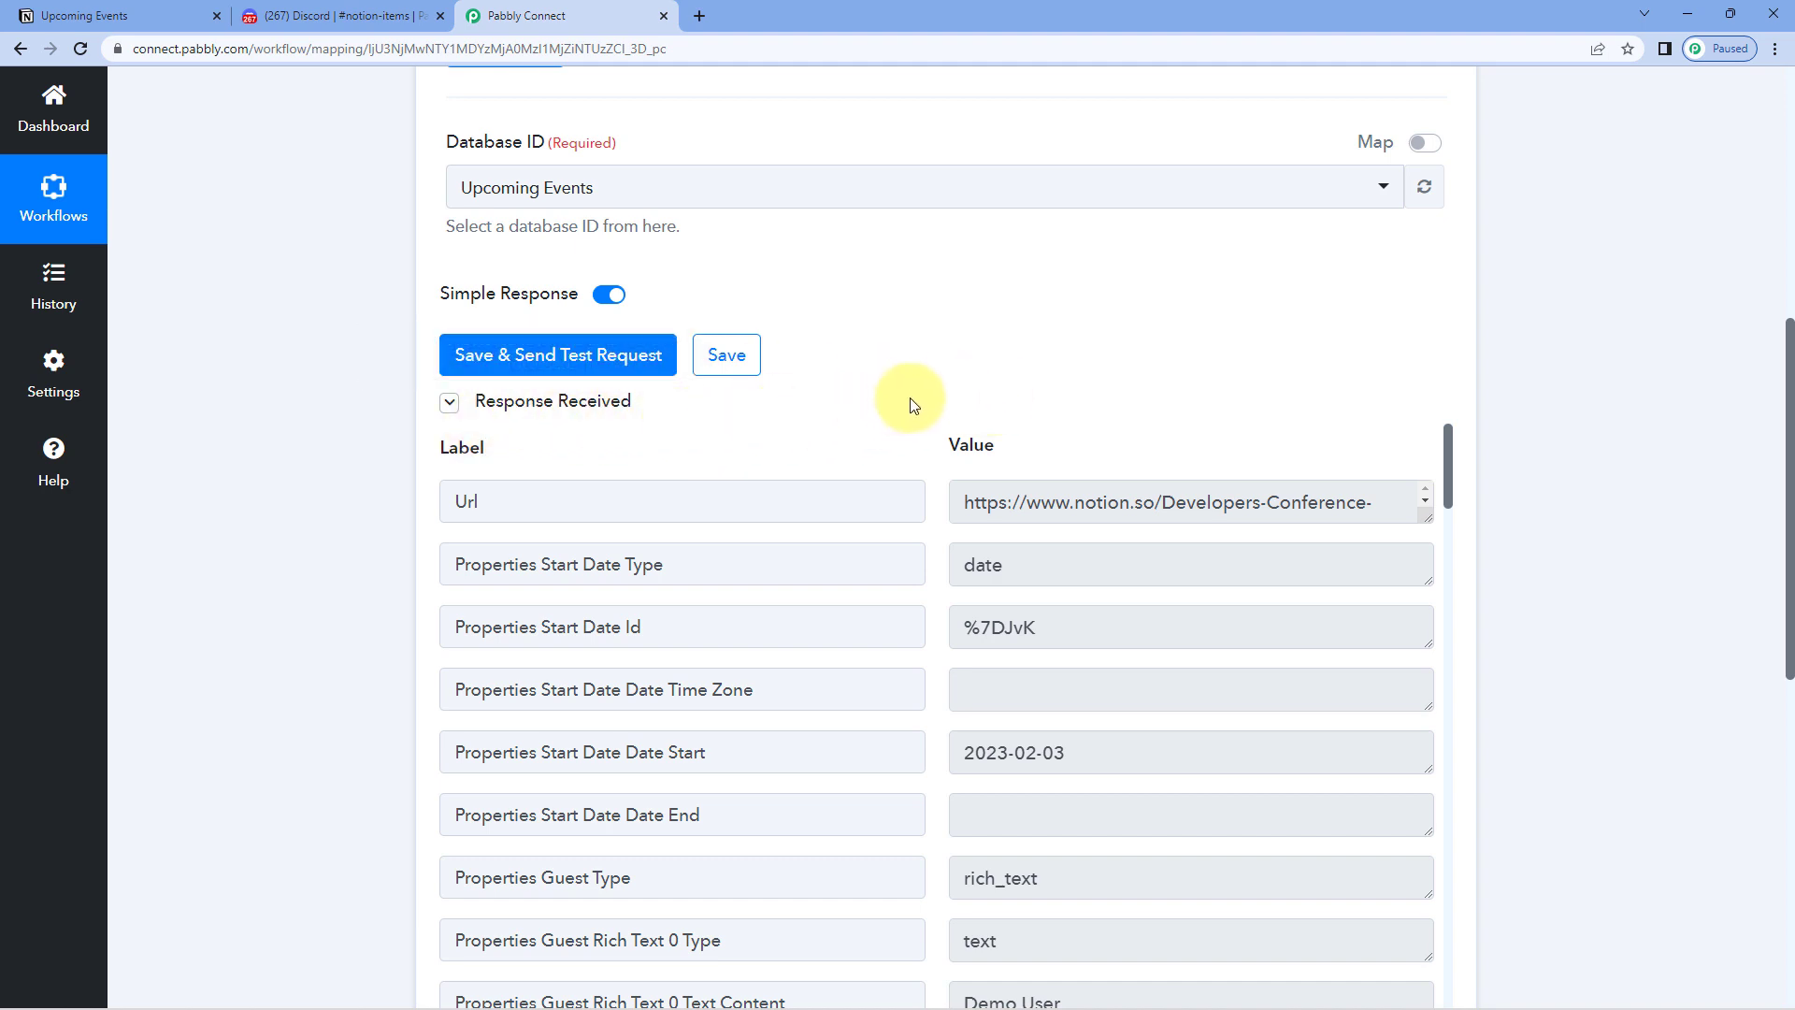
Compare the start date in the trigger response with the Developers Conference entry's Start Date in Notion.
left_click(187, 14)
left_click(545, 9)
scroll(925, 402, "down", 4)
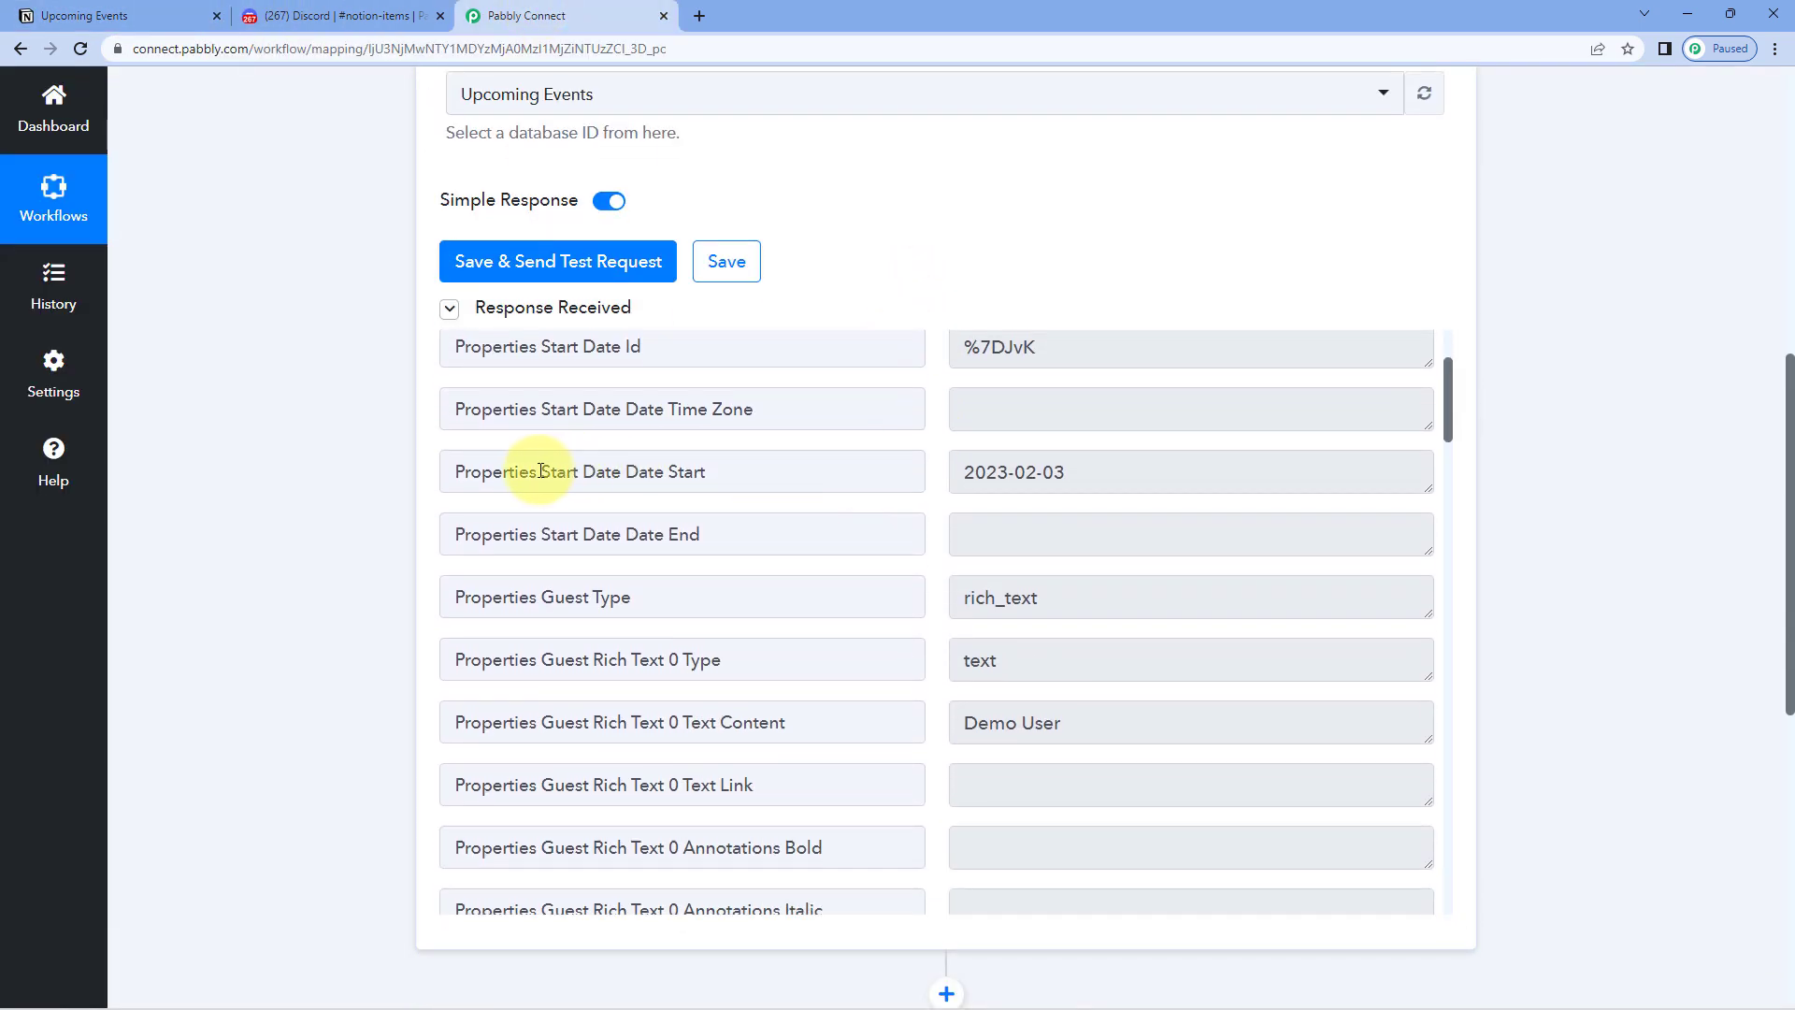
left_click_drag(540, 471, 621, 472)
left_click_drag(1072, 473, 928, 481)
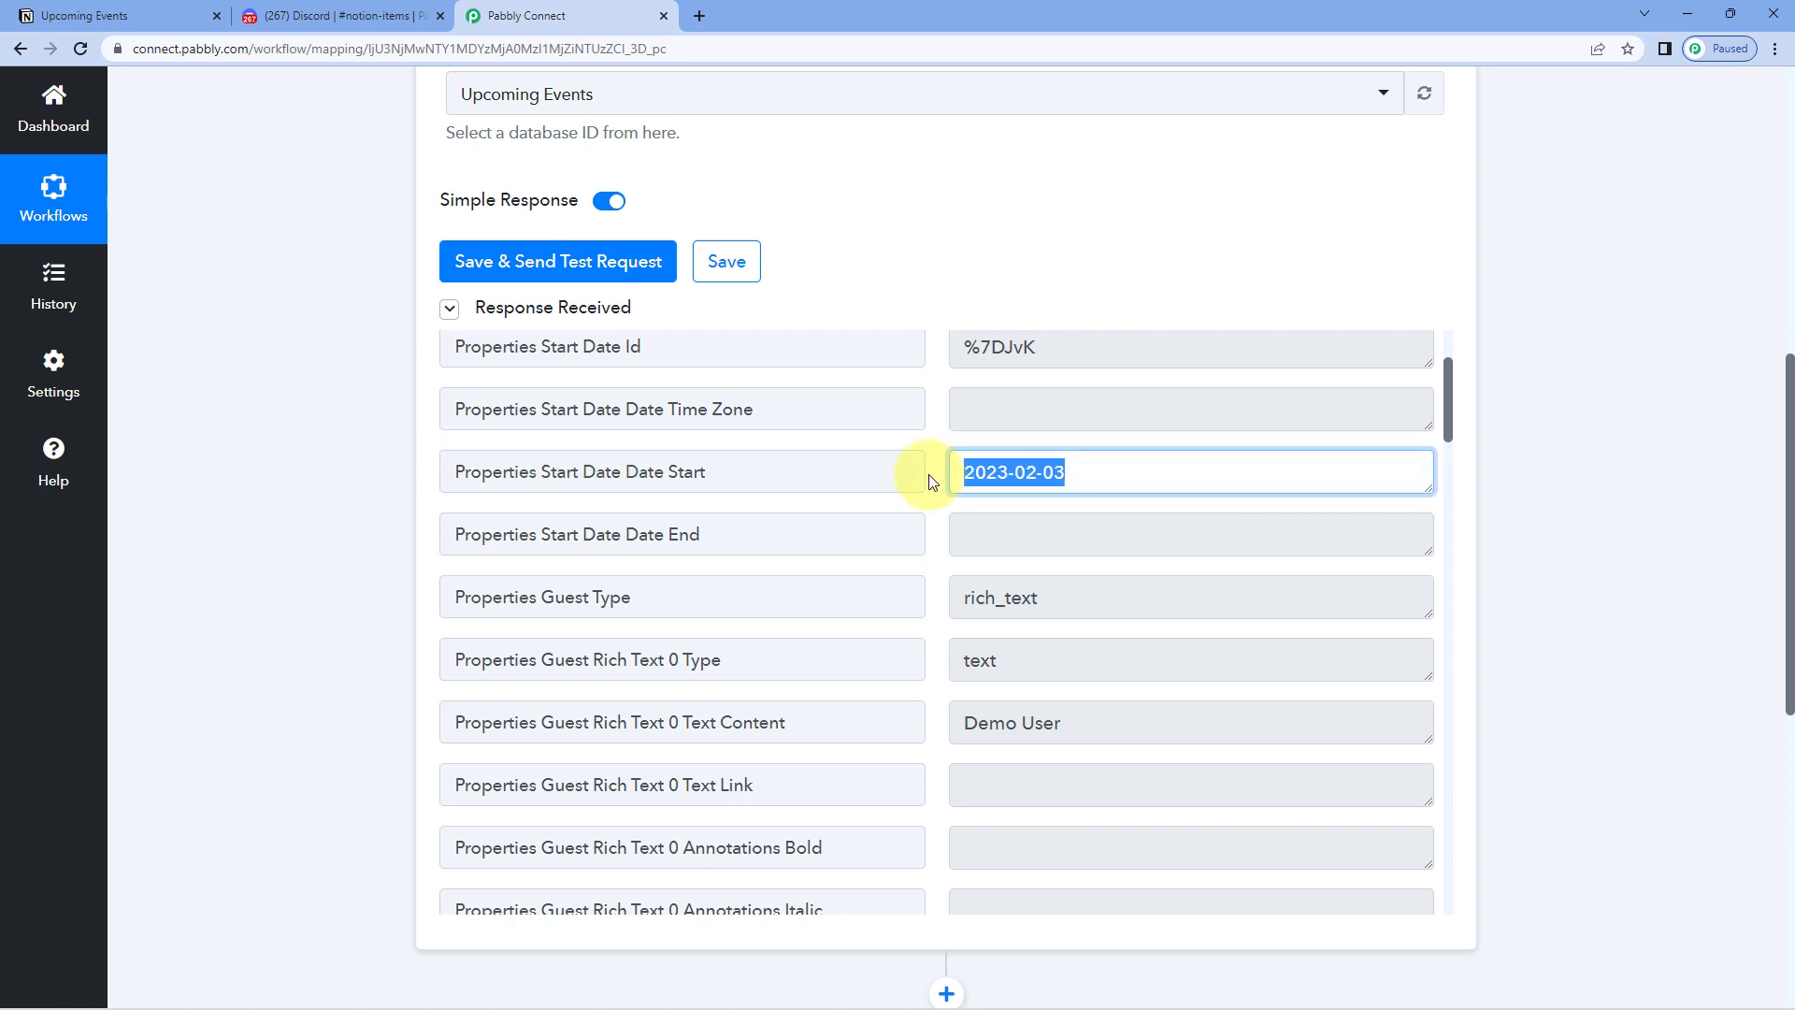
left_click(173, 14)
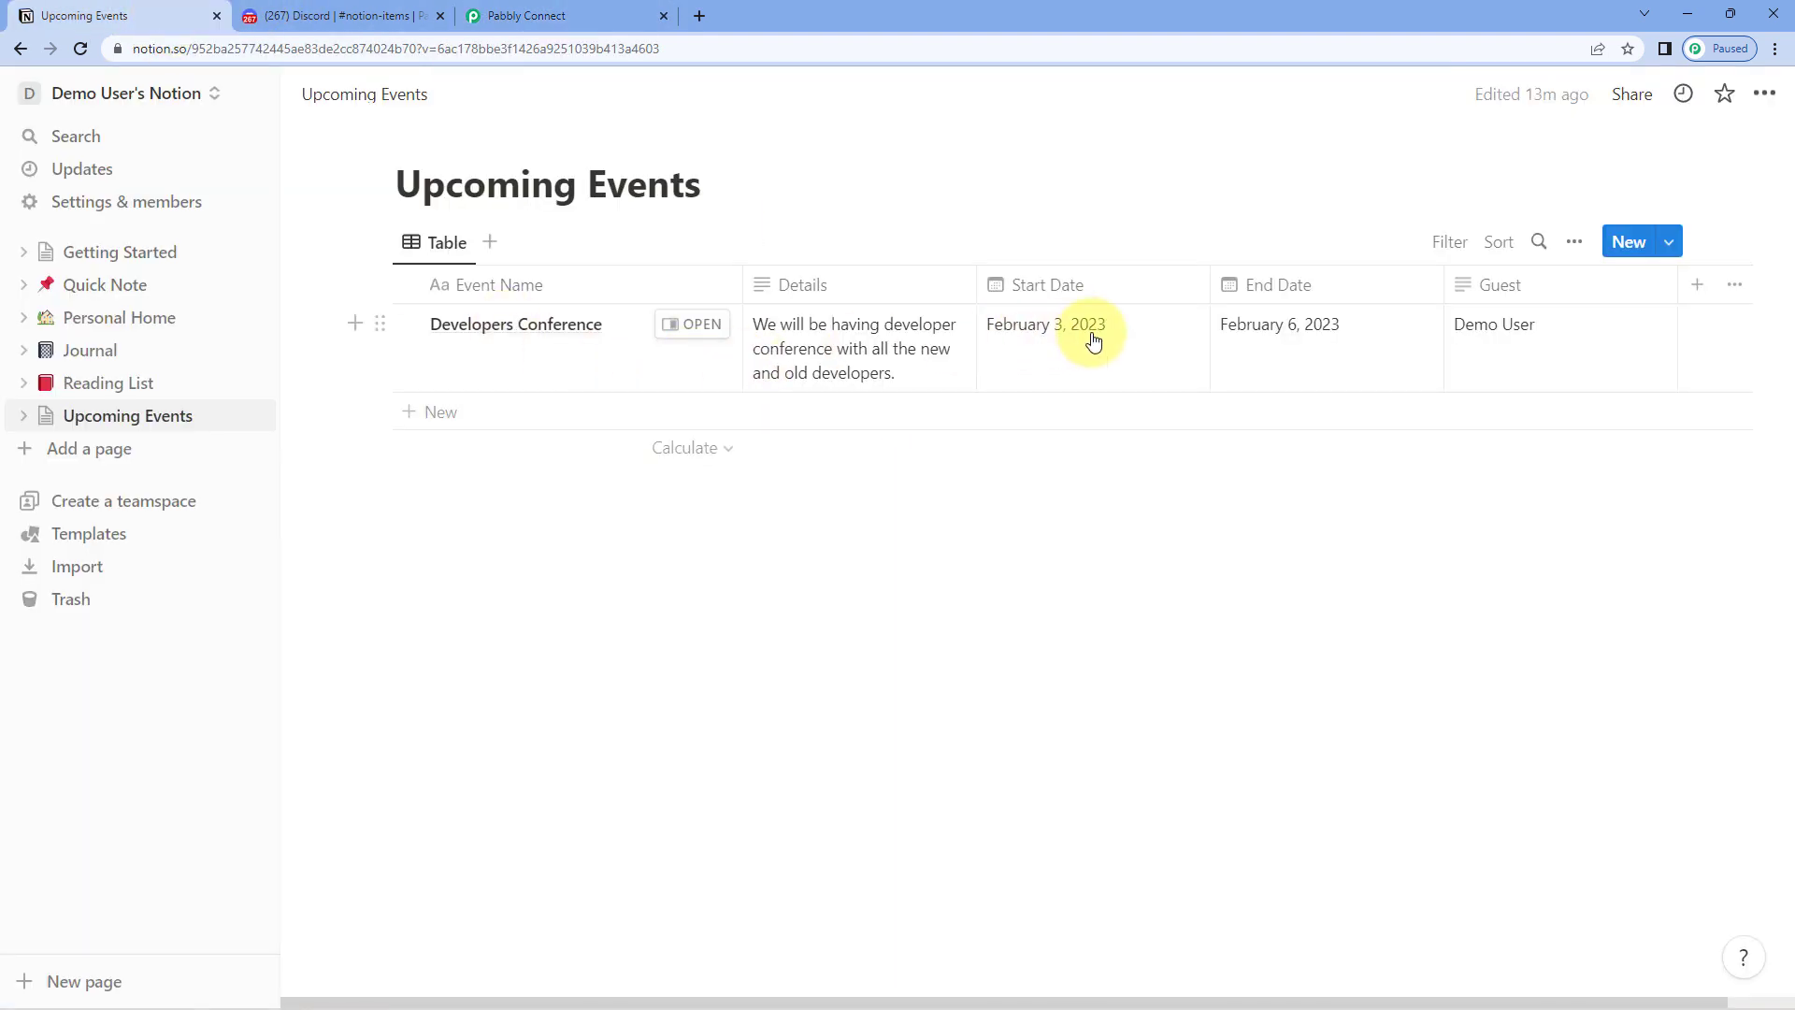
left_click(550, 10)
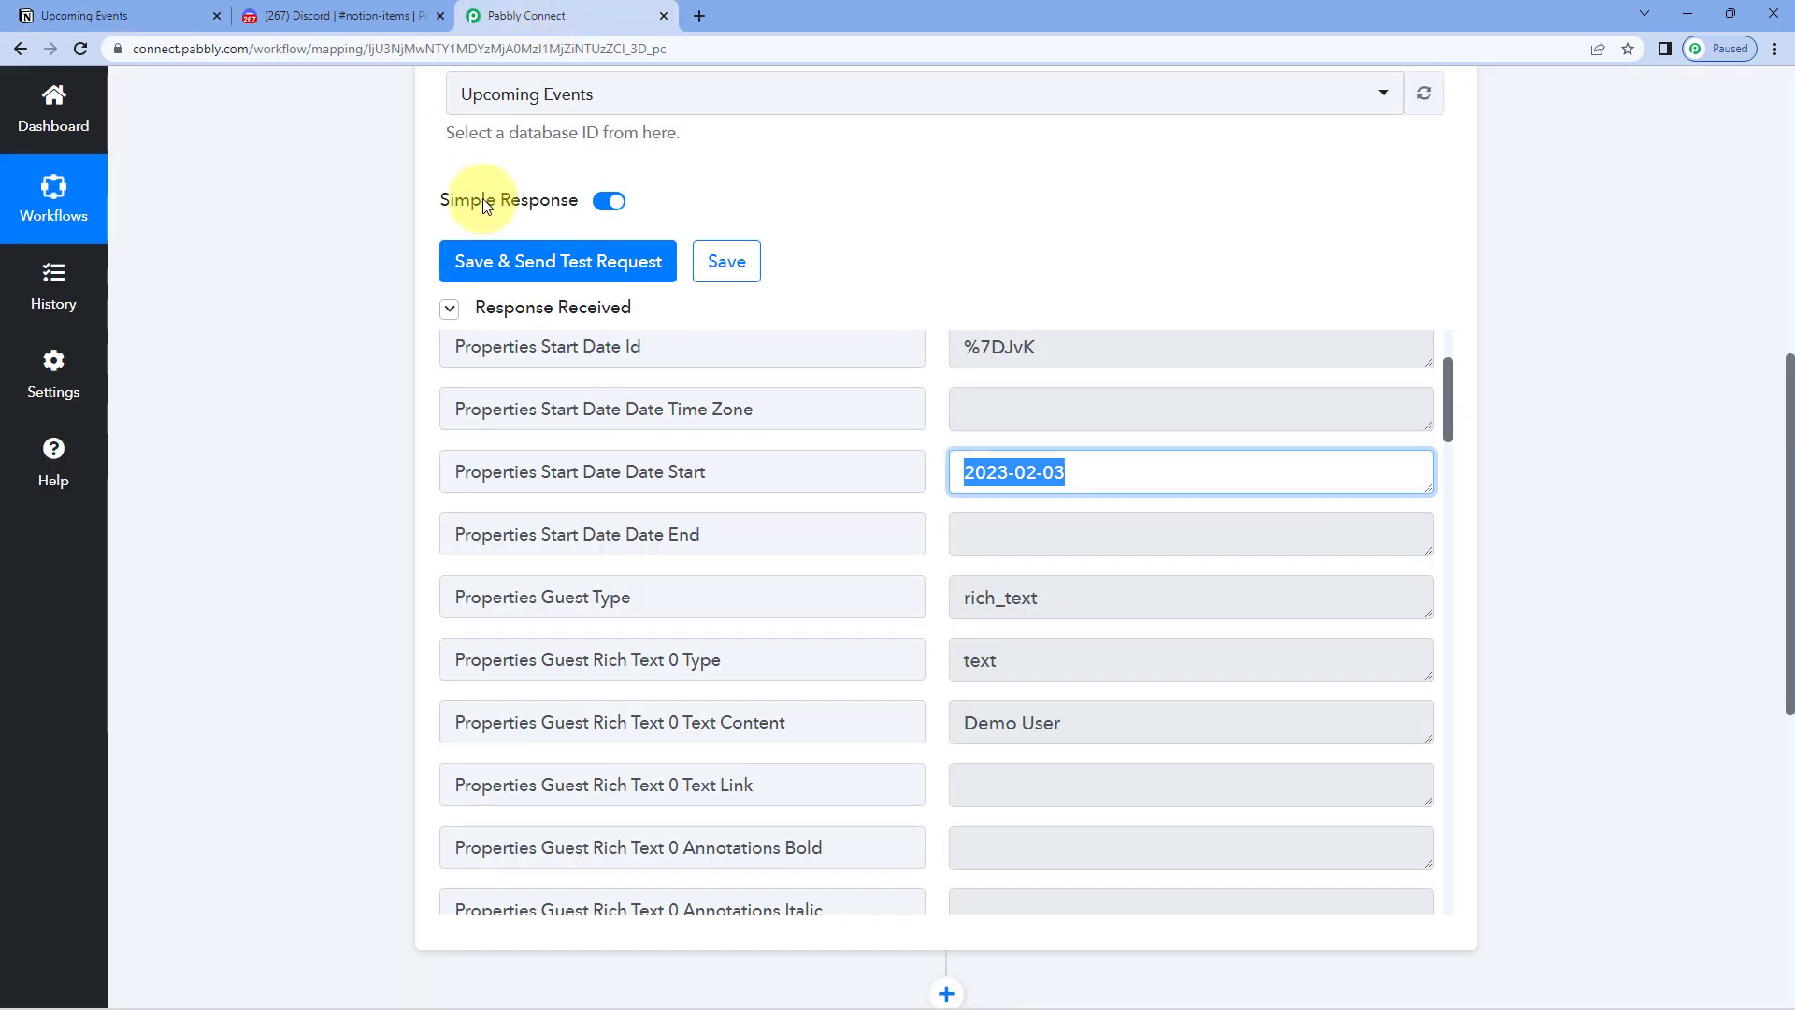
Find the event name's text content in the trigger response and check it against the Upcoming Events table in Notion.
scroll(861, 463, "down", 5)
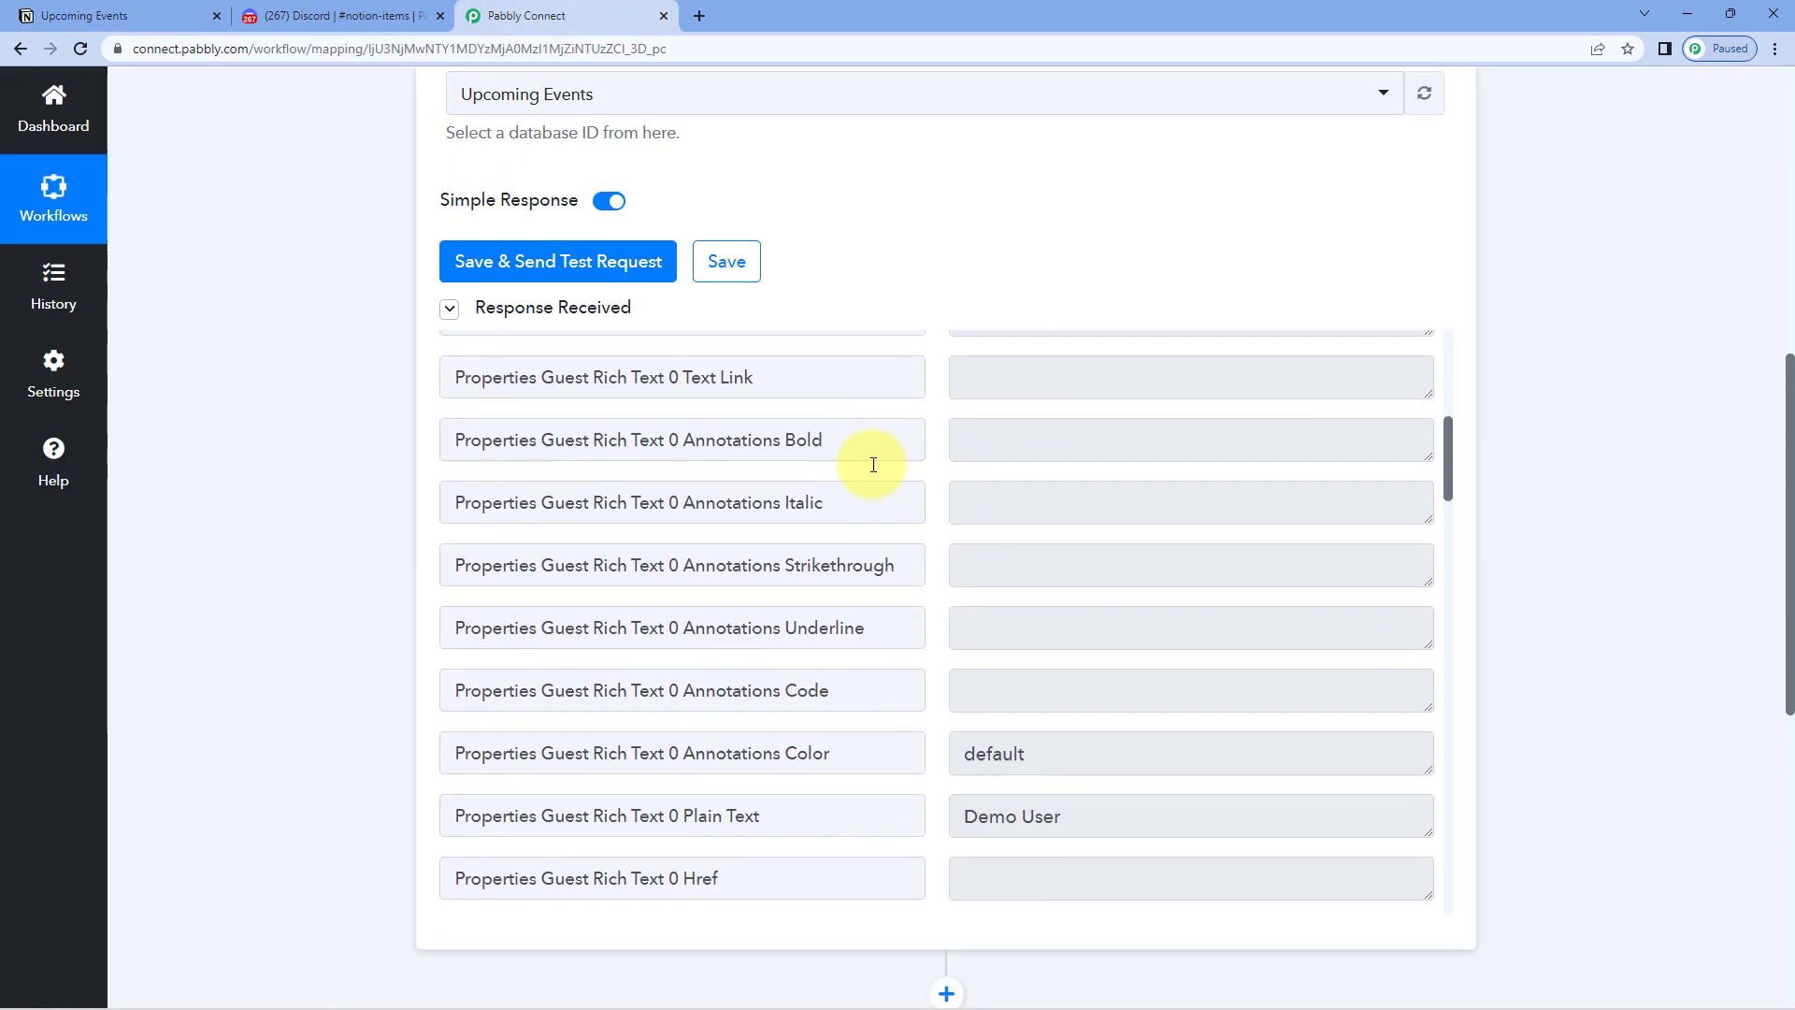
scroll(874, 465, "down", 10)
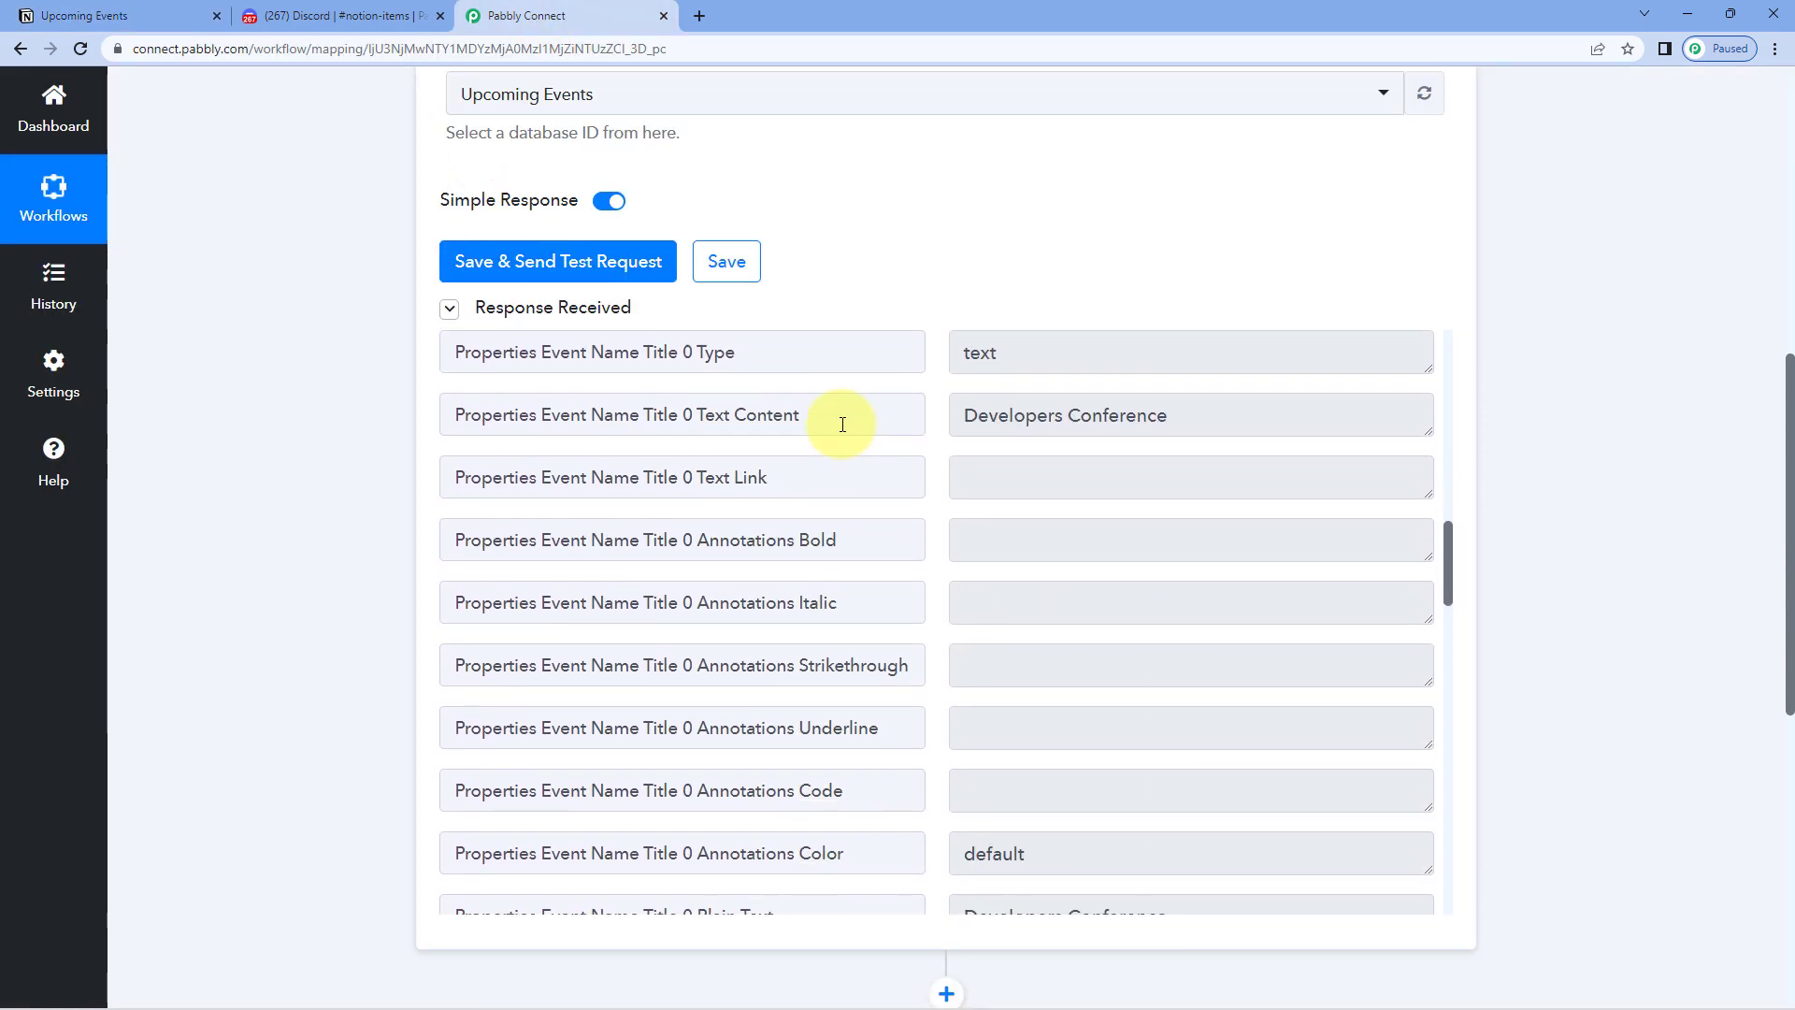
left_click_drag(543, 415, 627, 417)
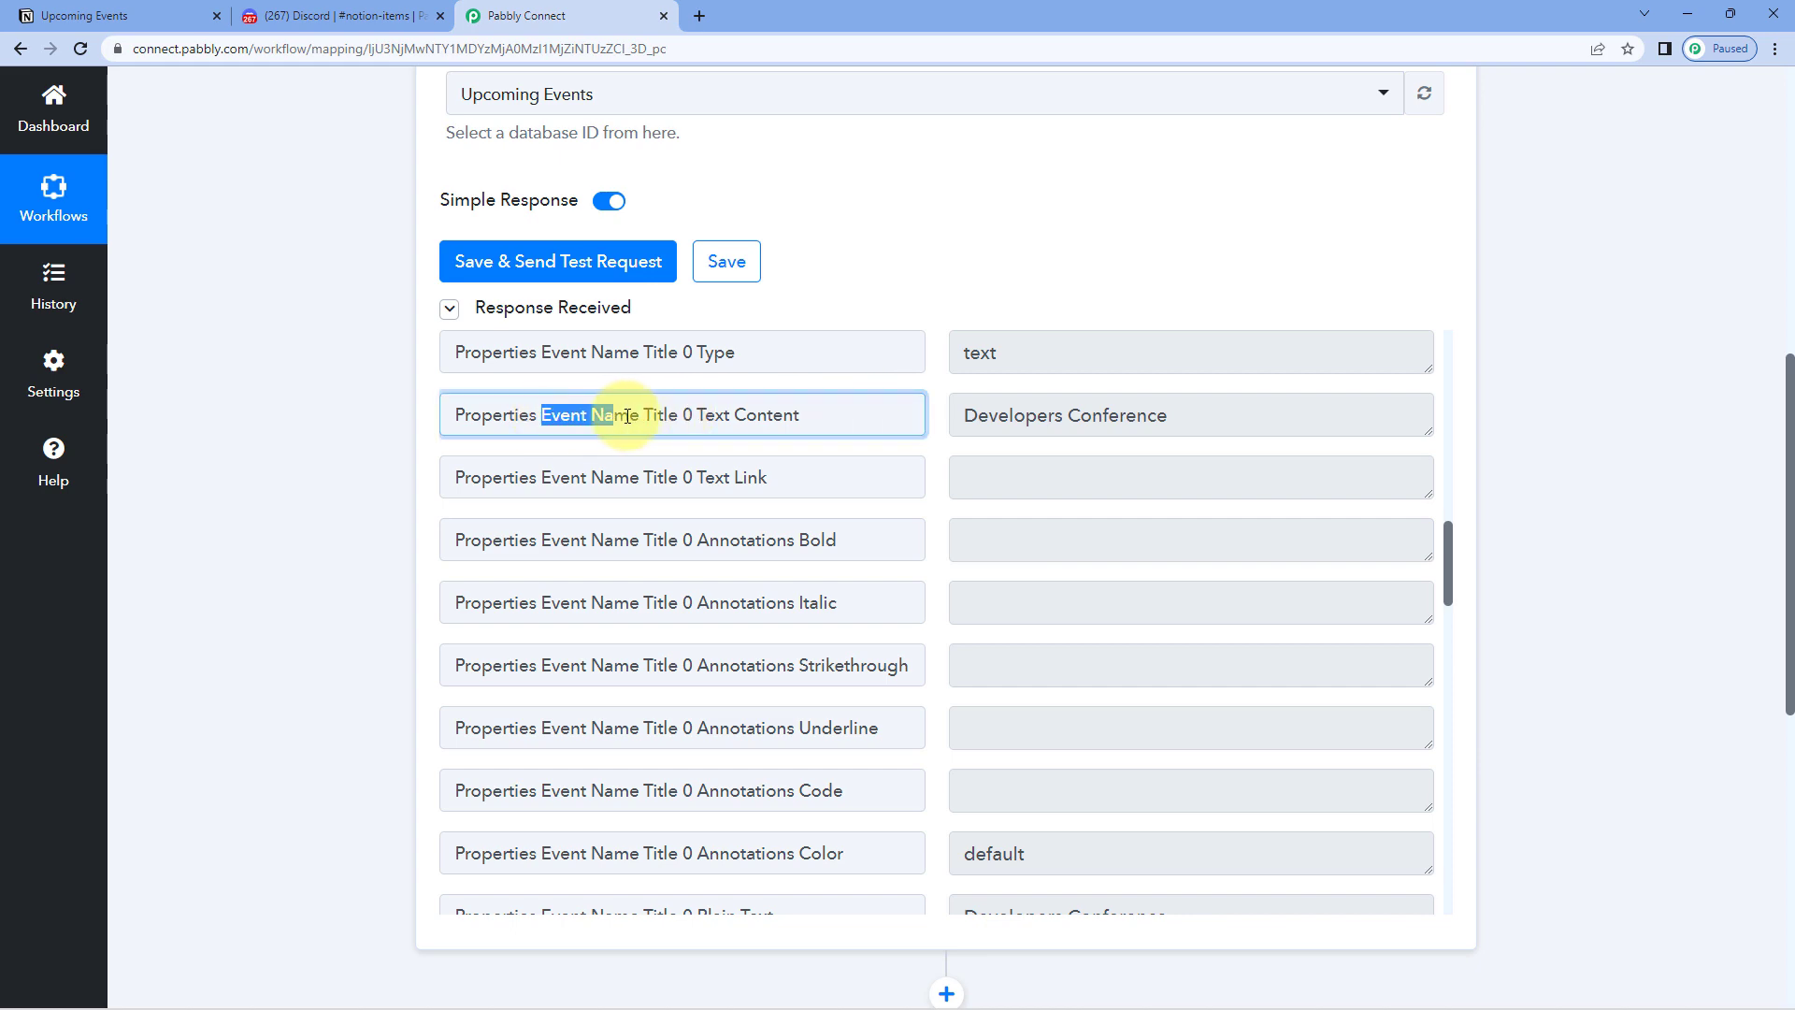
left_click_drag(963, 416, 1206, 416)
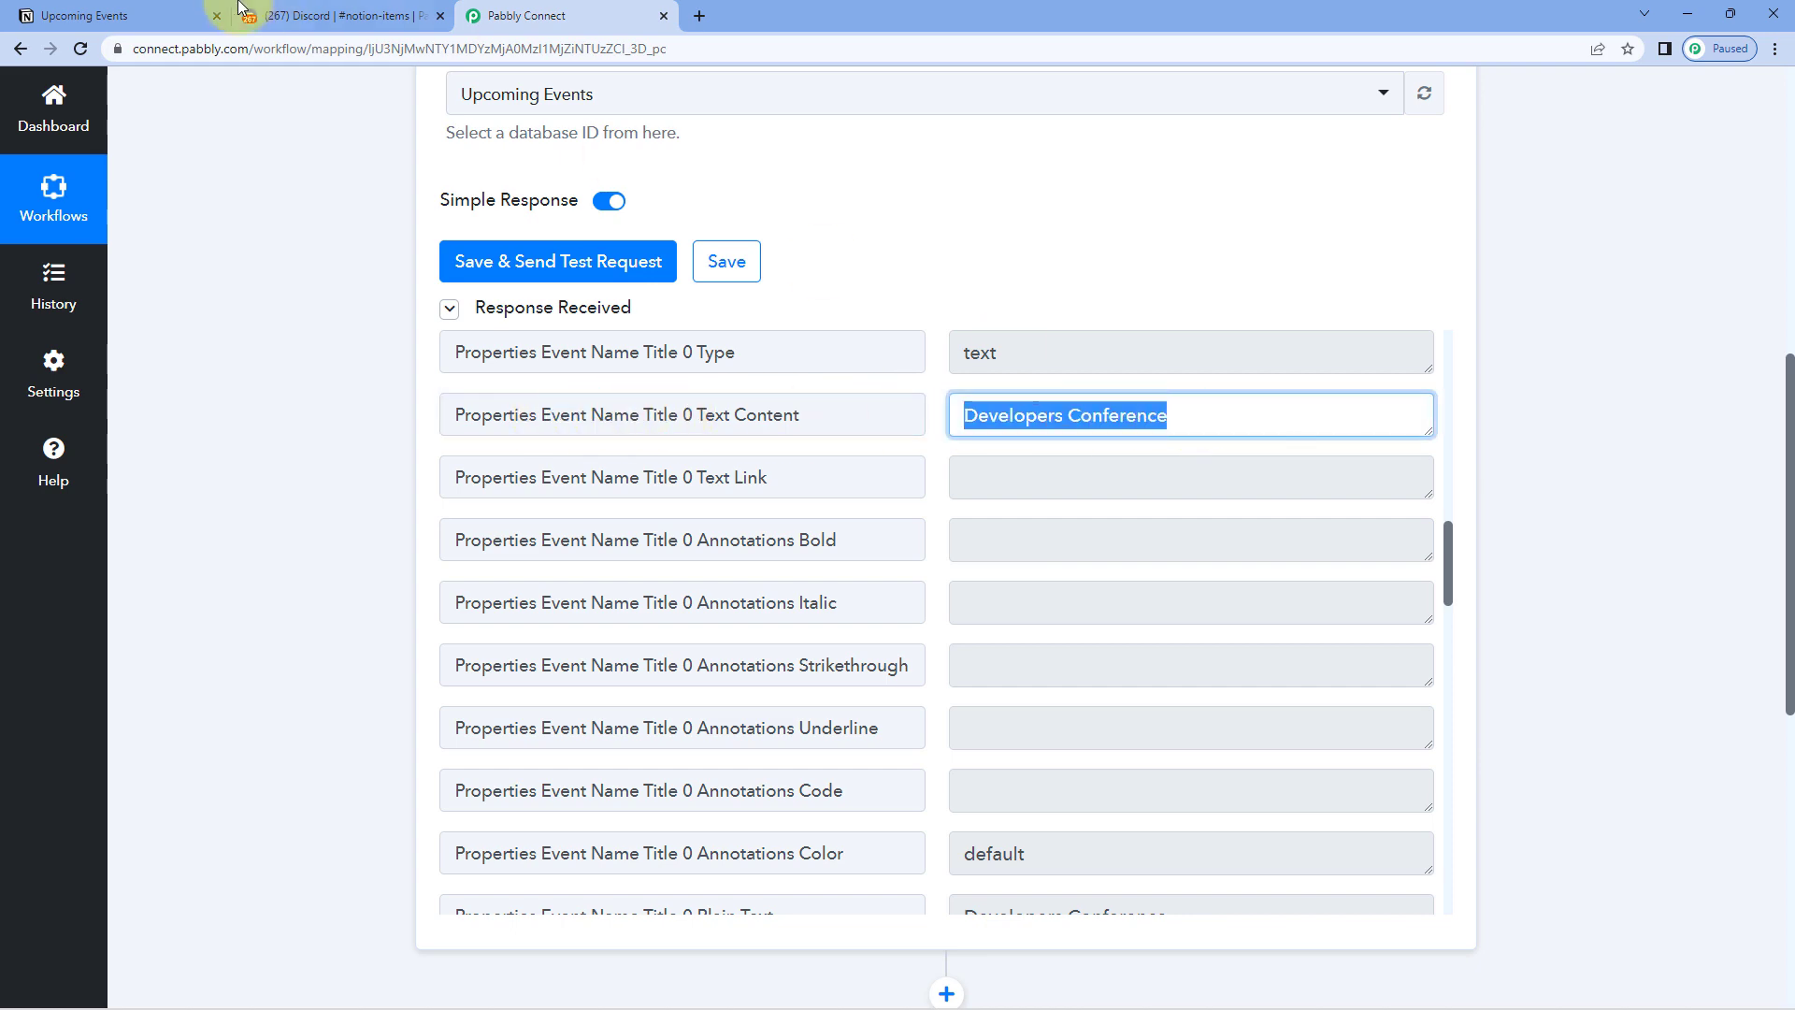
left_click(206, 10)
left_click(505, 15)
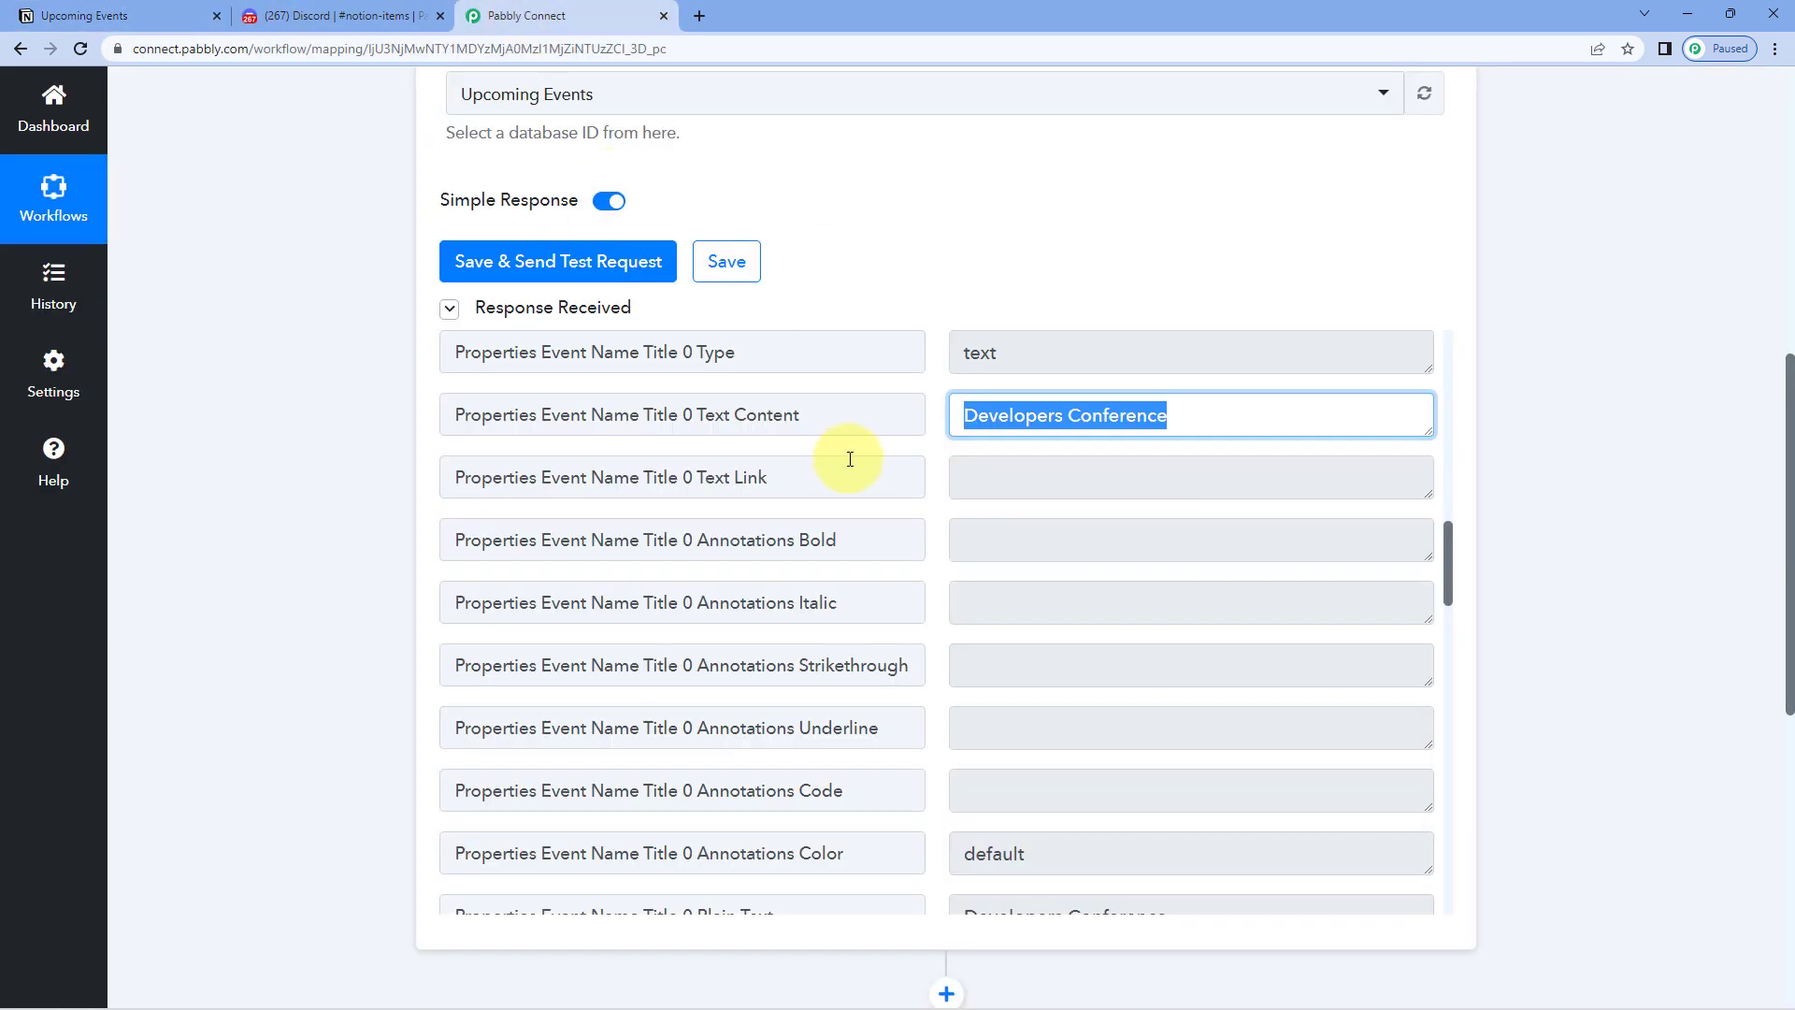
Find the end date in the trigger response and check it against the End Date column in Notion.
scroll(850, 454, "down", 3)
scroll(902, 464, "down", 5)
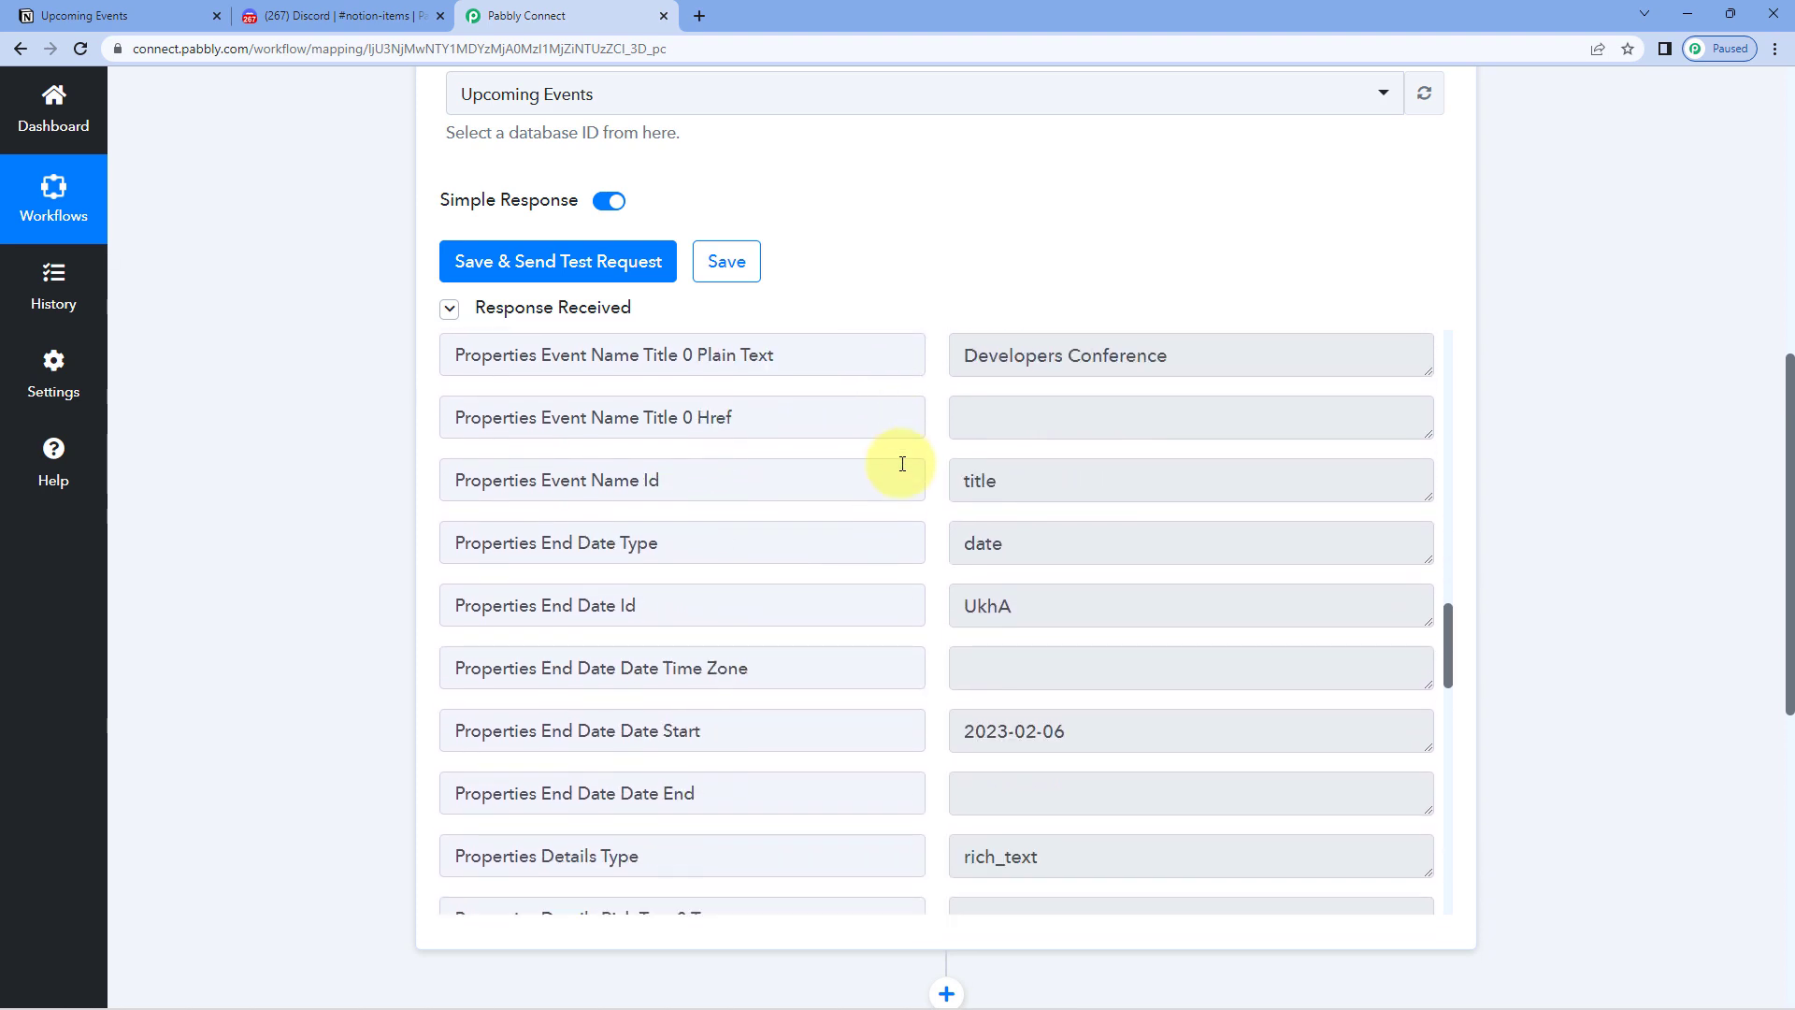
left_click_drag(542, 544, 616, 543)
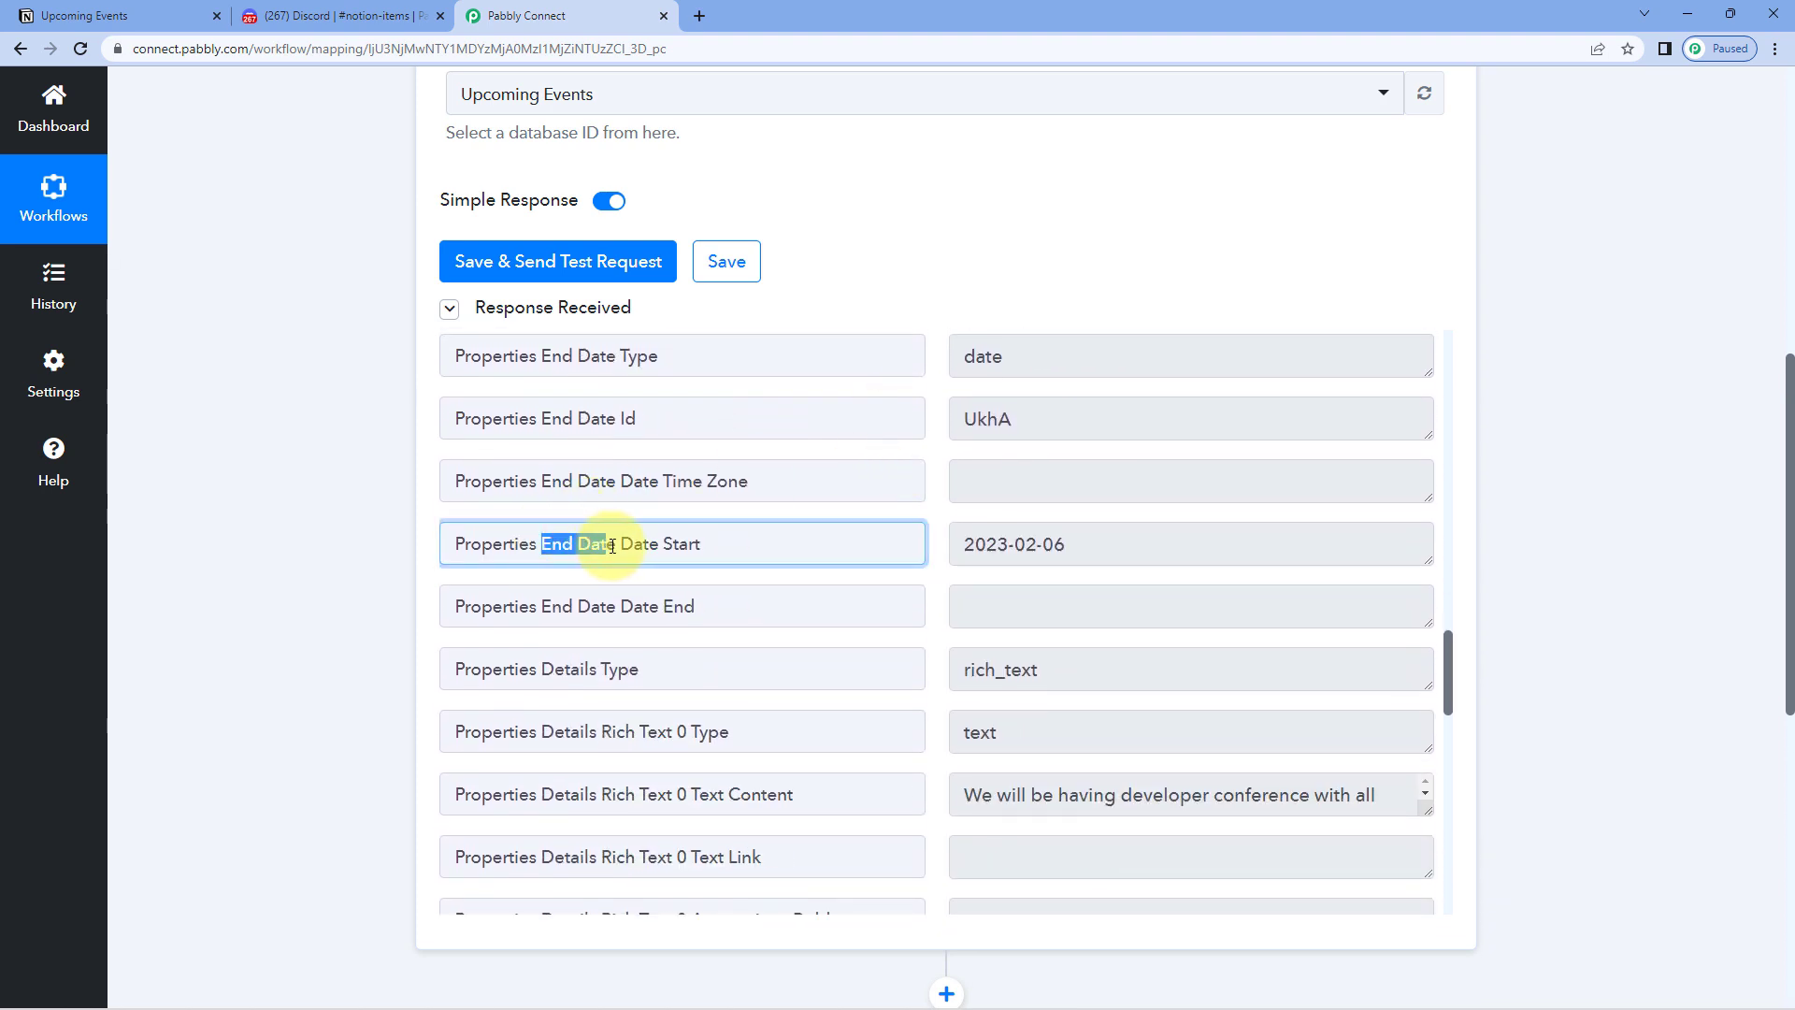
left_click_drag(1240, 555, 939, 565)
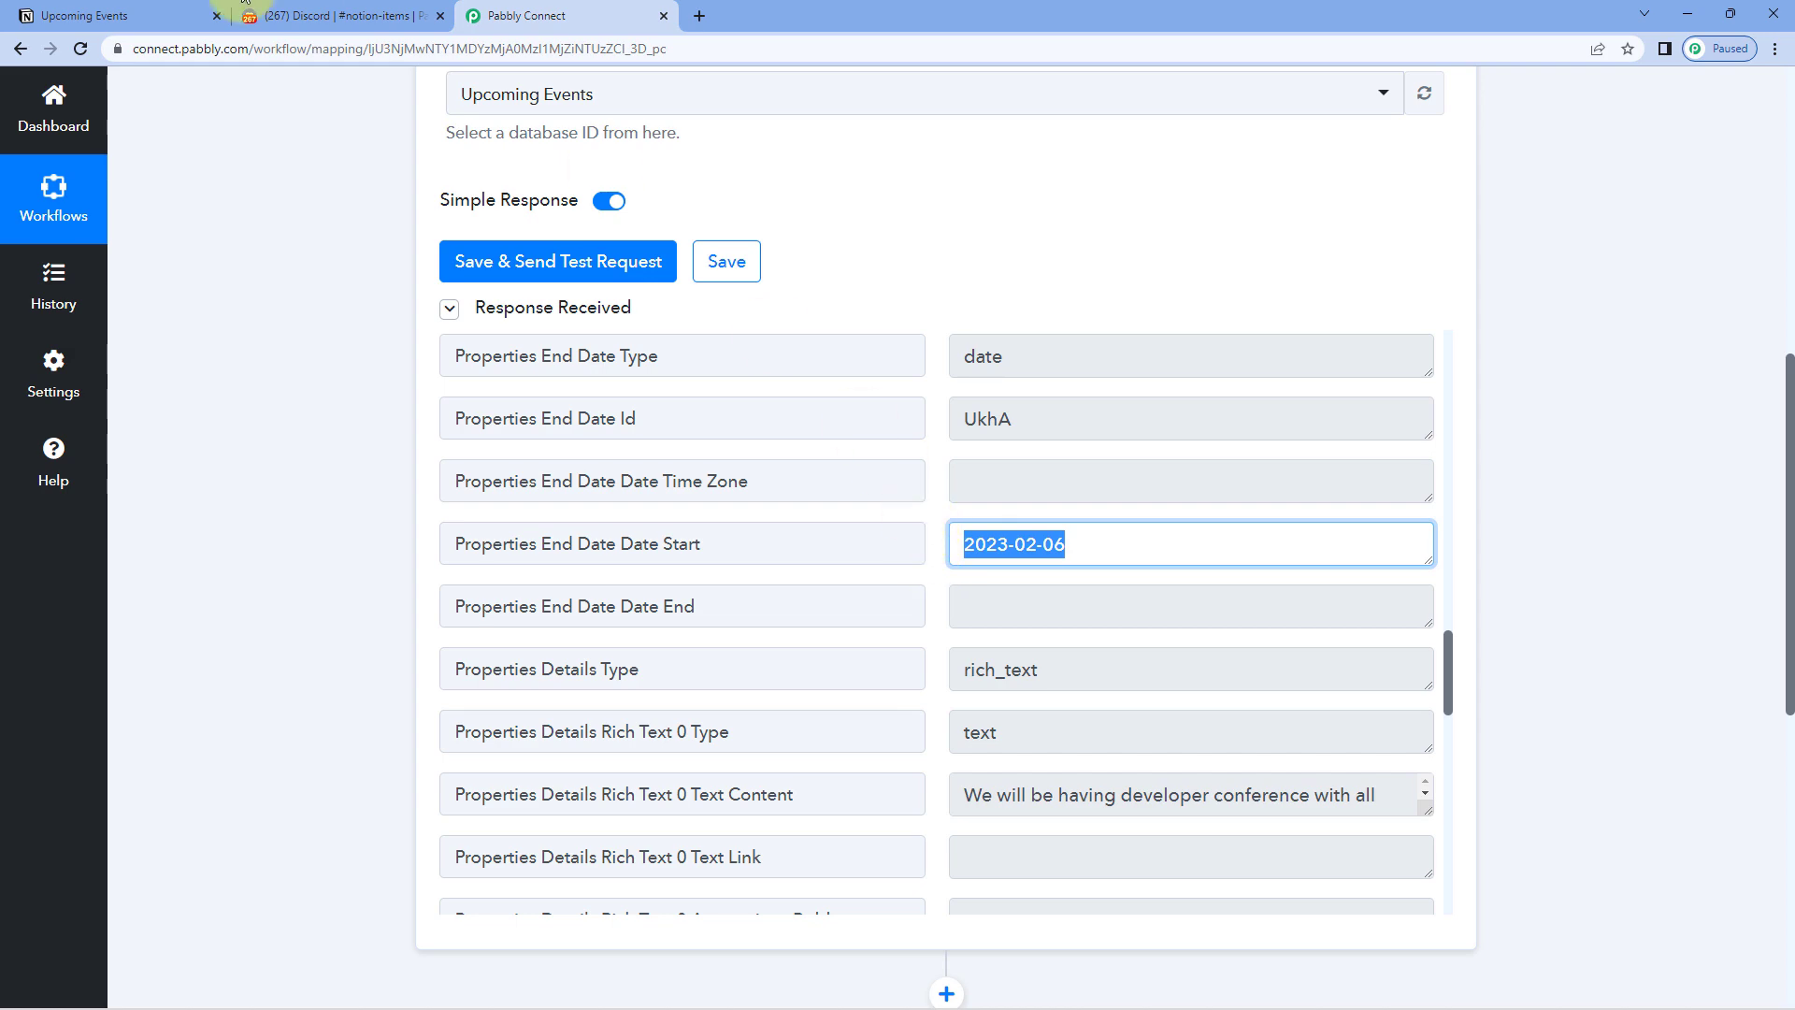
left_click(119, 15)
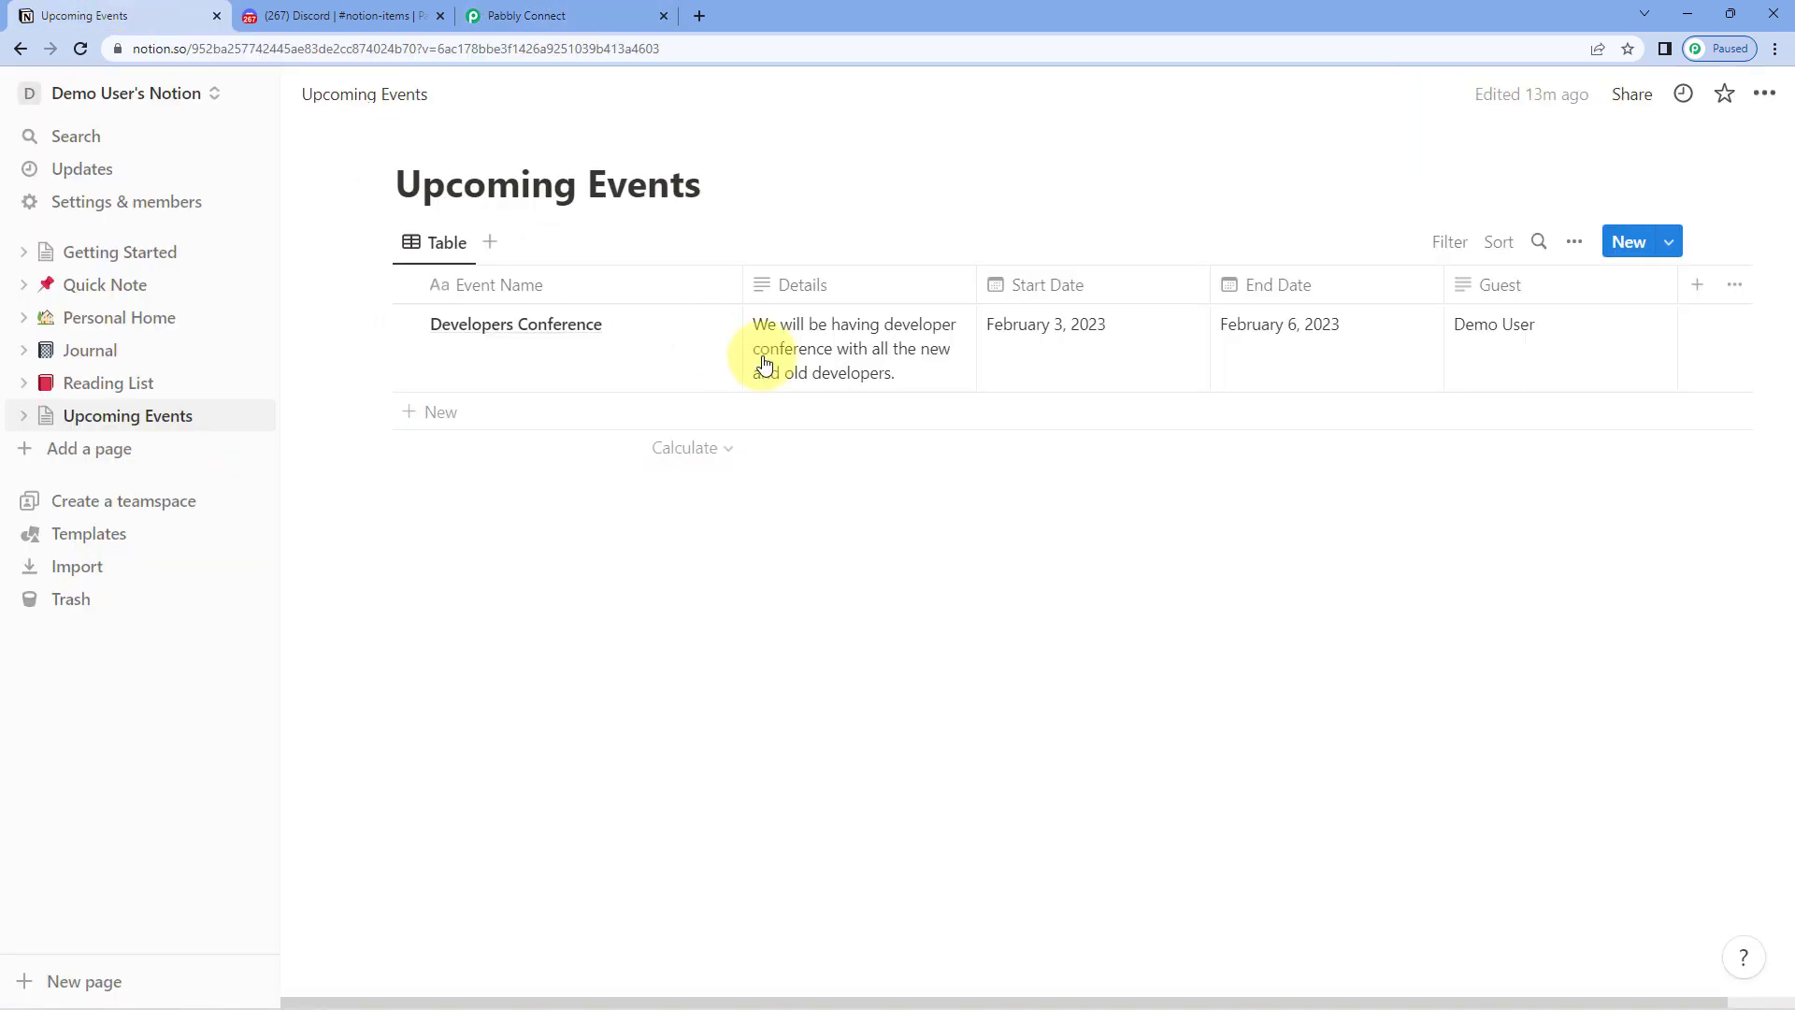
left_click(632, 6)
Enlarge the details text value in the trigger response to read it fully, and compare it with the Details column in Notion.
scroll(950, 492, "down", 4)
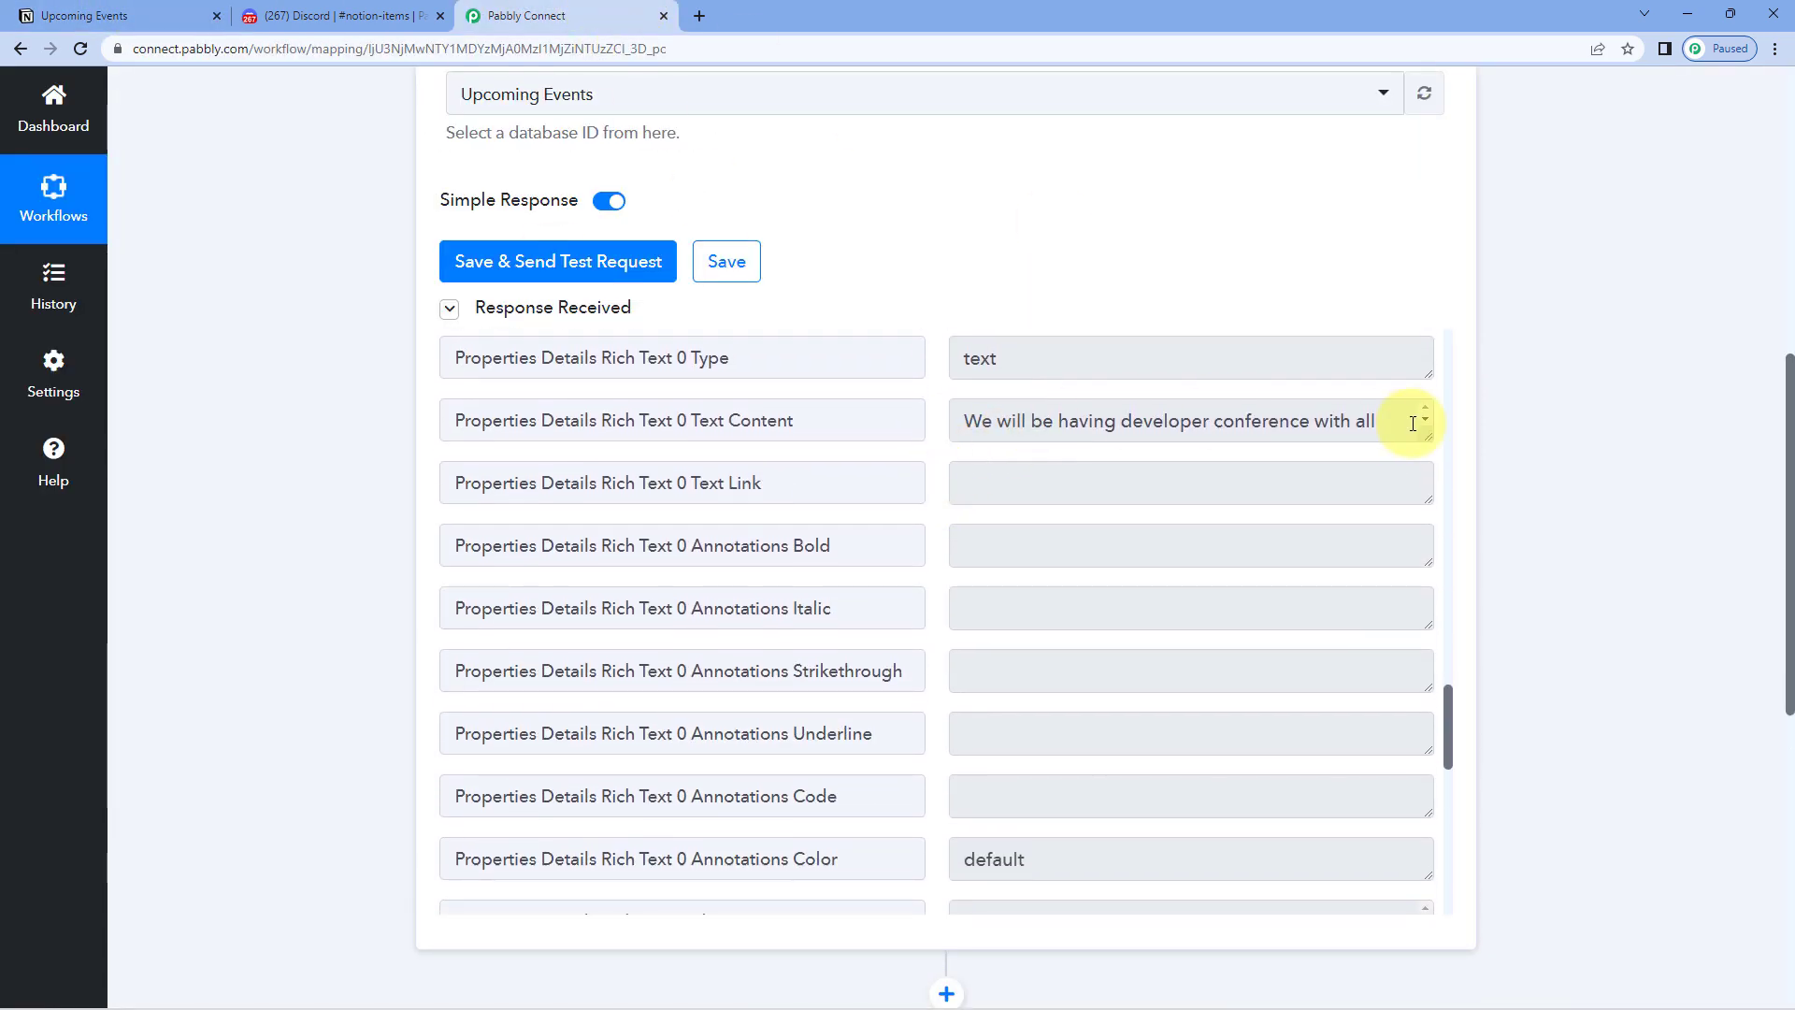
left_click_drag(1433, 432, 1434, 484)
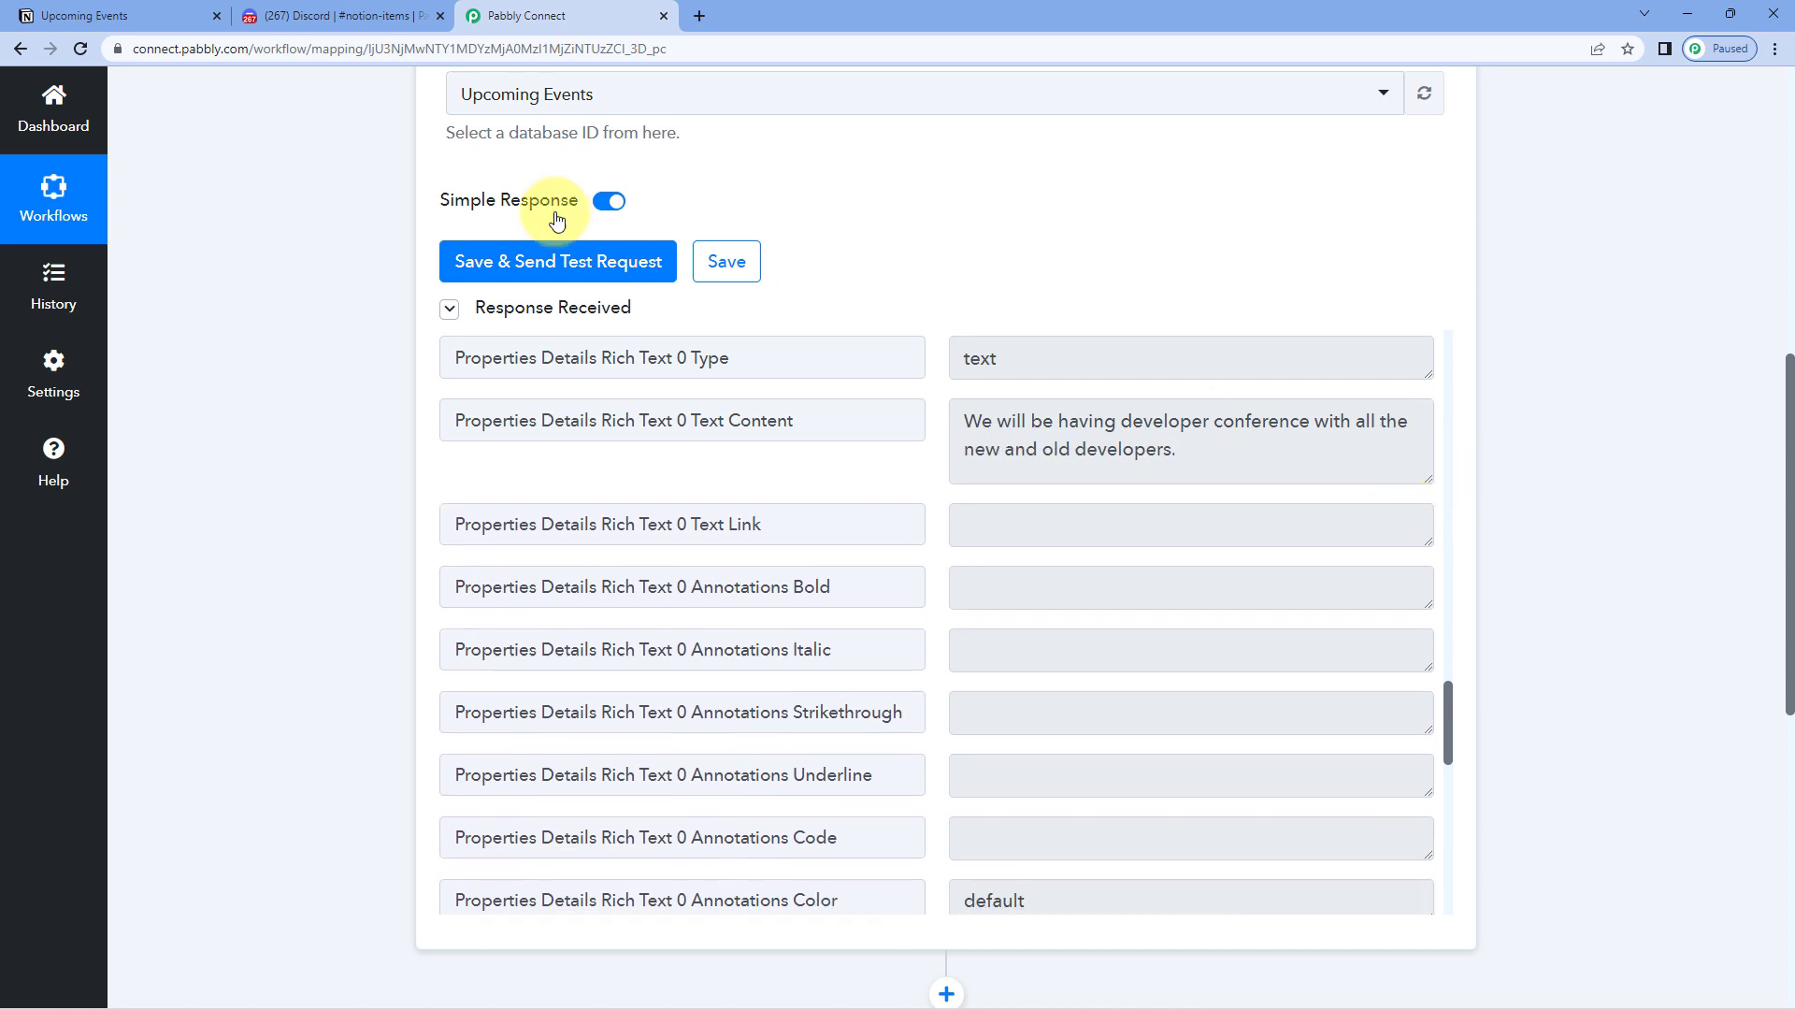
left_click(120, 15)
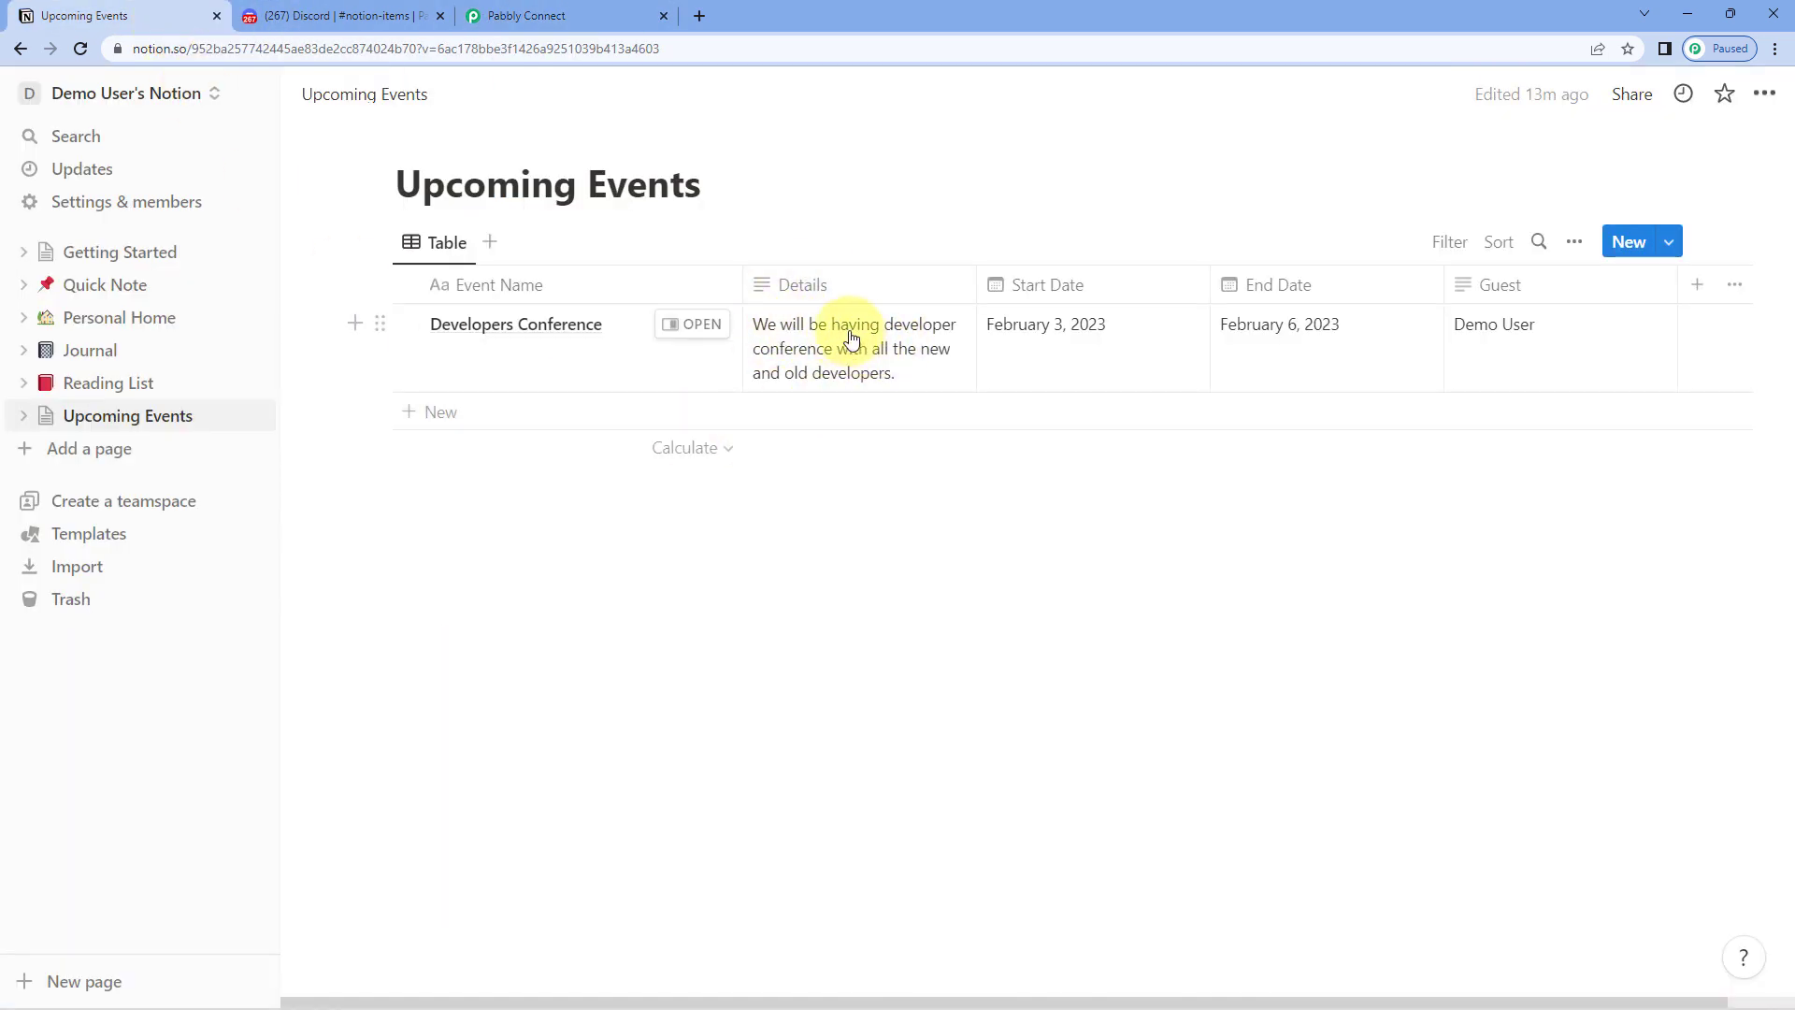
left_click(574, 15)
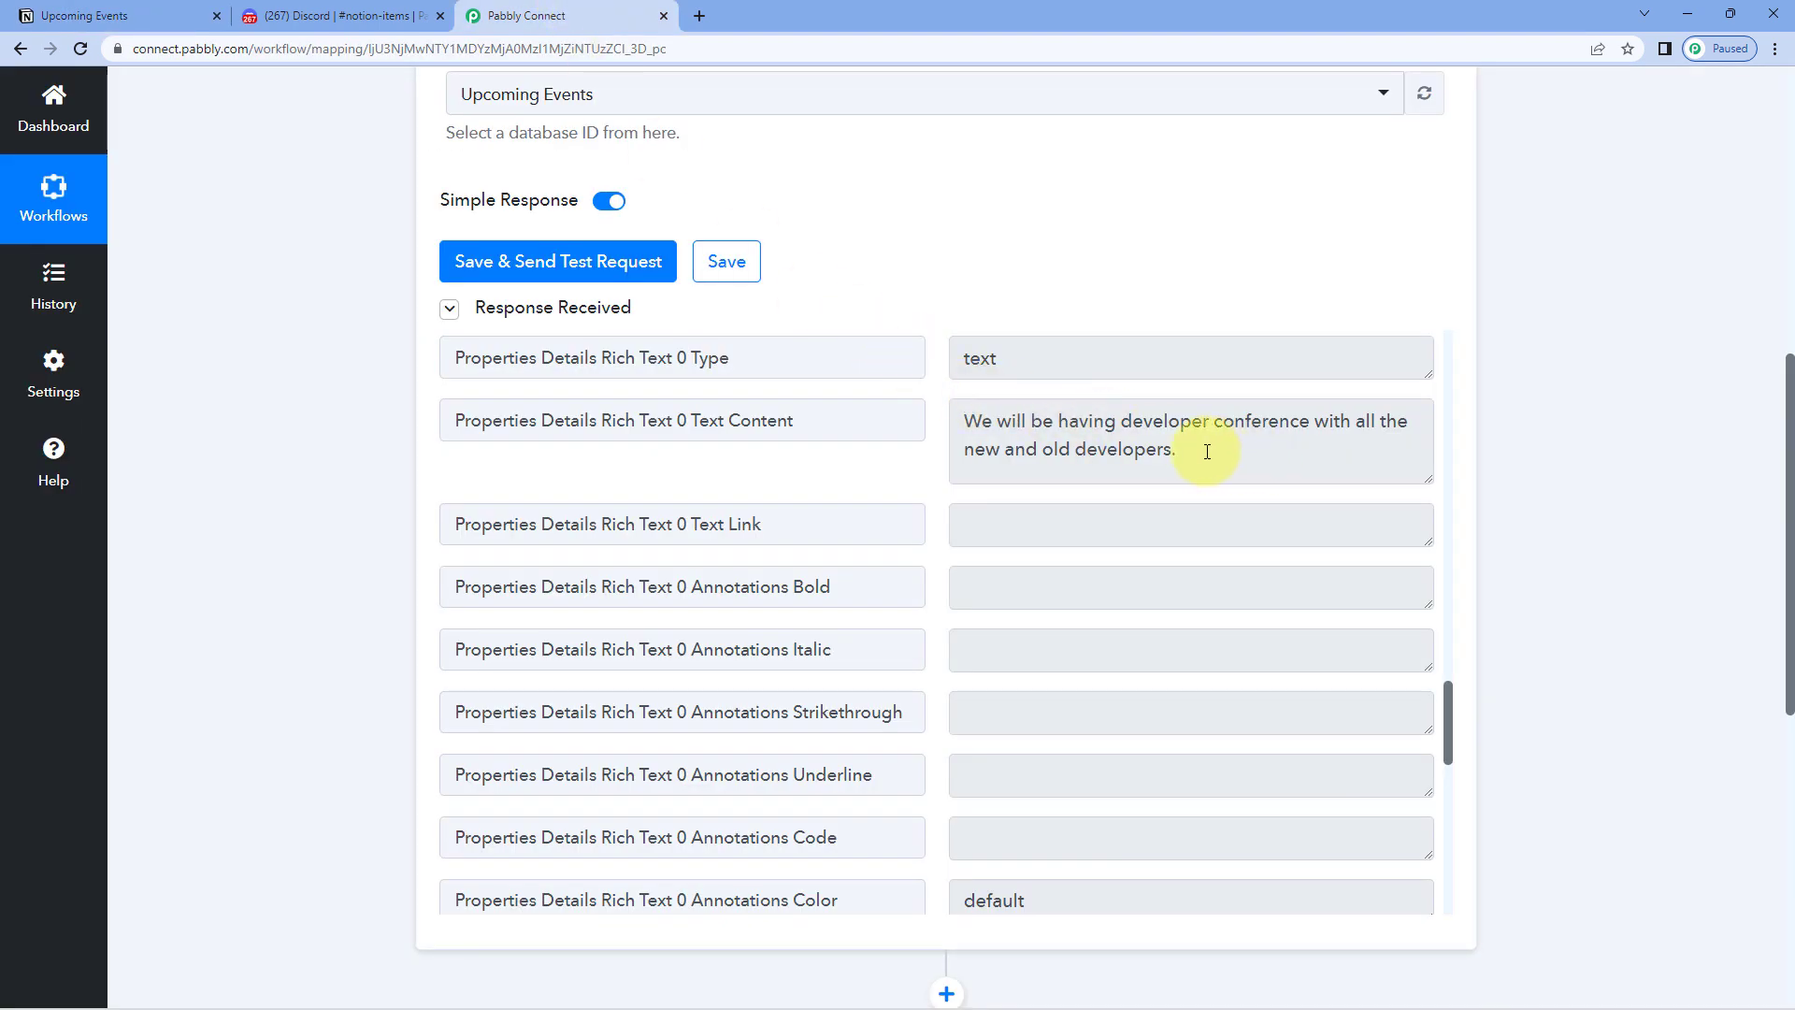
Look through the remaining trigger response fields below the event details, including the parent database and last edited data.
scroll(949, 484, "down", 4)
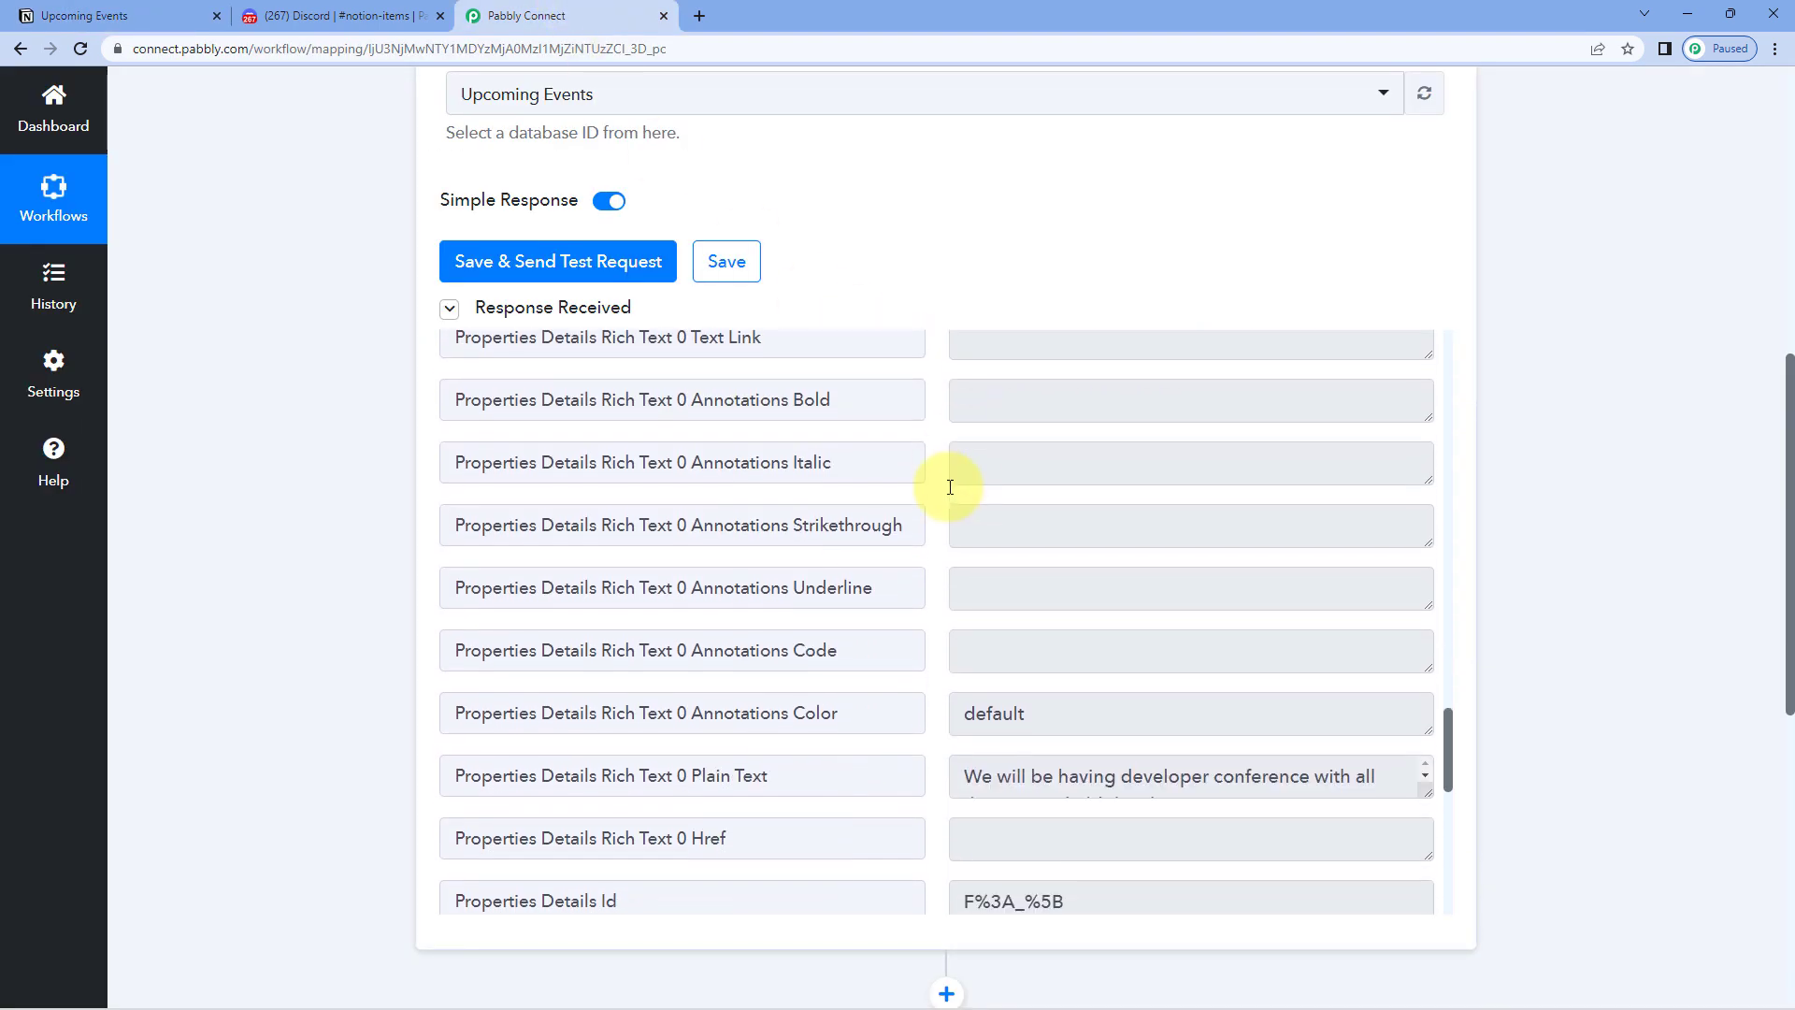
scroll(918, 494, "down", 3)
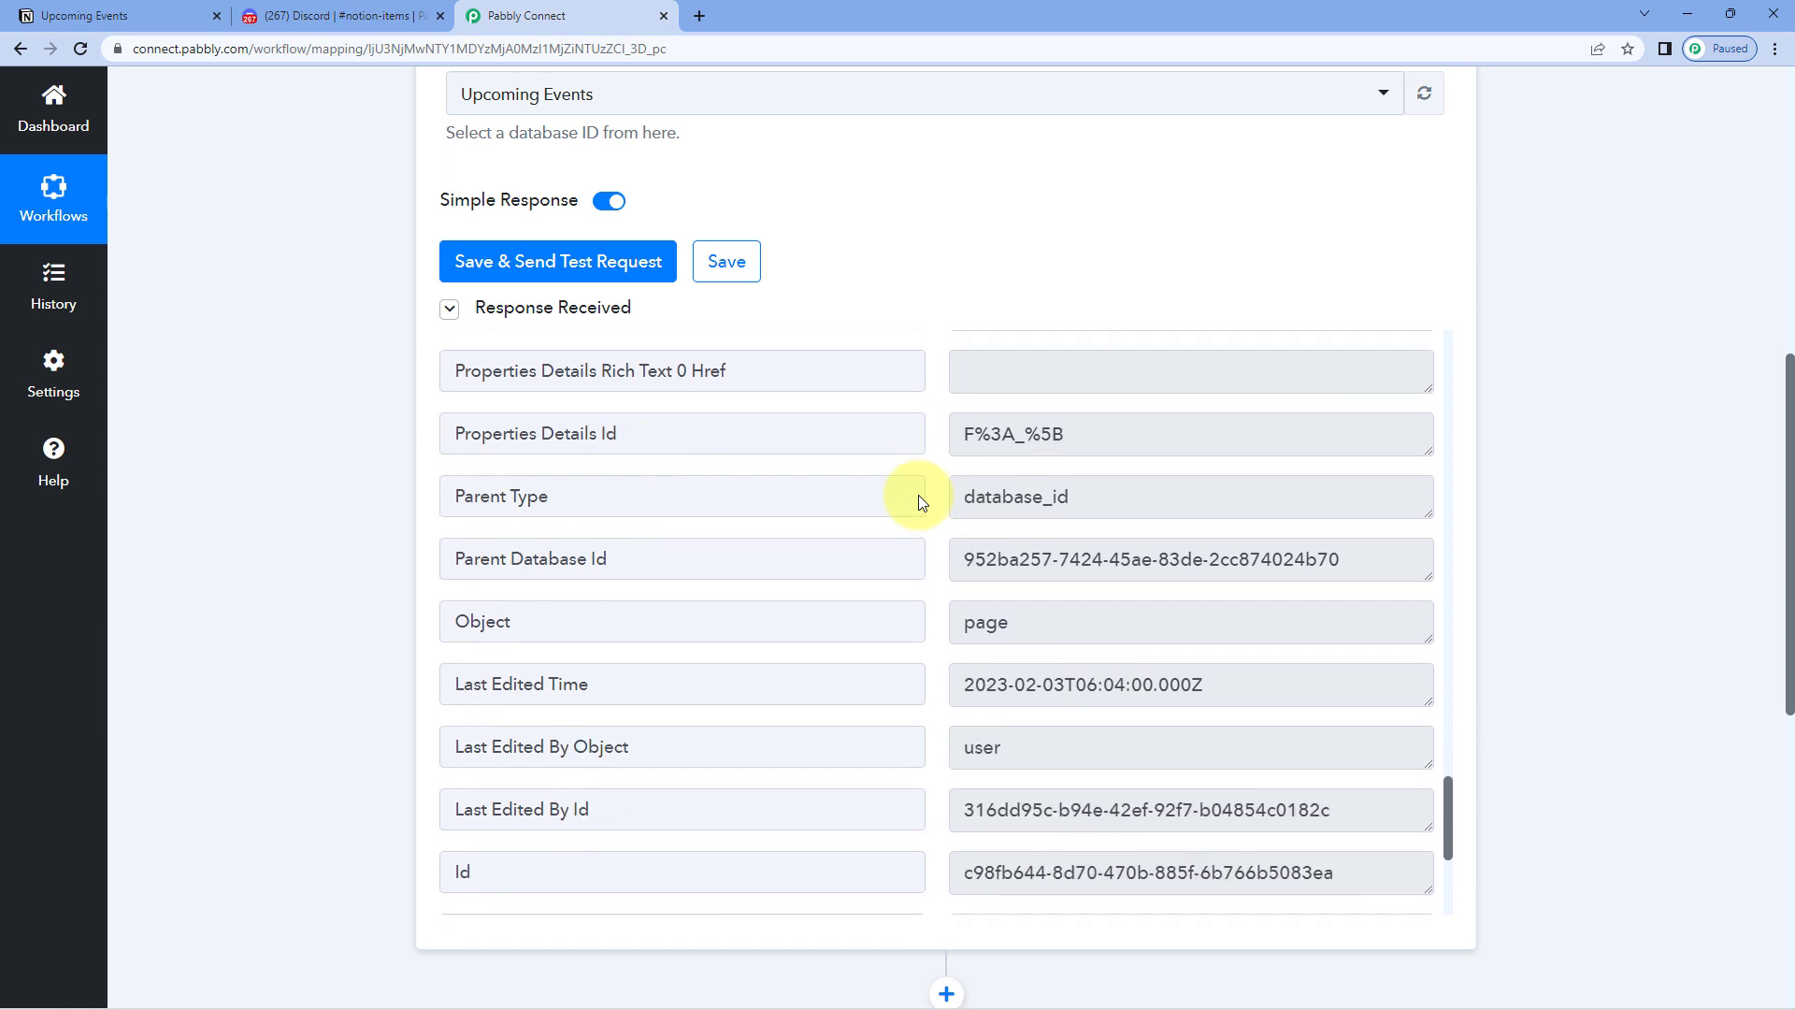
scroll(919, 495, "down", 2)
scroll(920, 495, "up", 2)
scroll(920, 496, "down", 3)
scroll(920, 495, "down", 1)
Go back to the guest's plain text value in the trigger response and compare it with the Guest column in Notion.
scroll(920, 496, "up", 10)
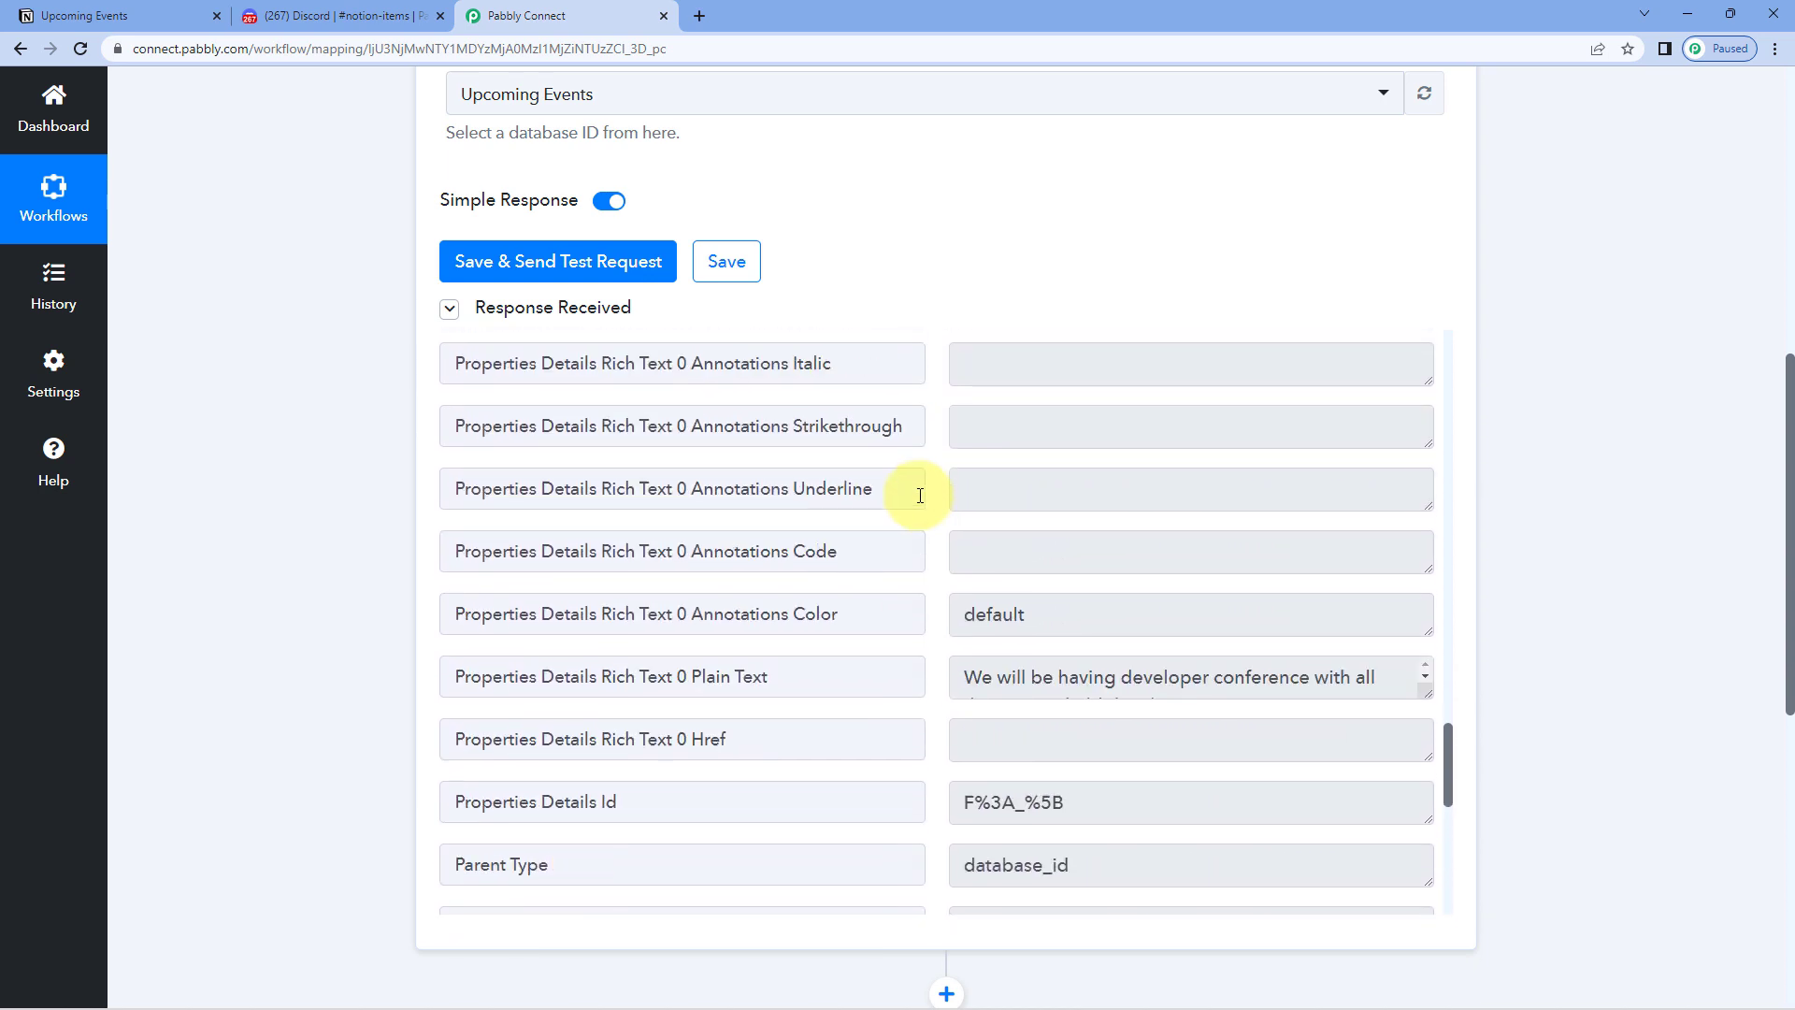
scroll(920, 496, "up", 10)
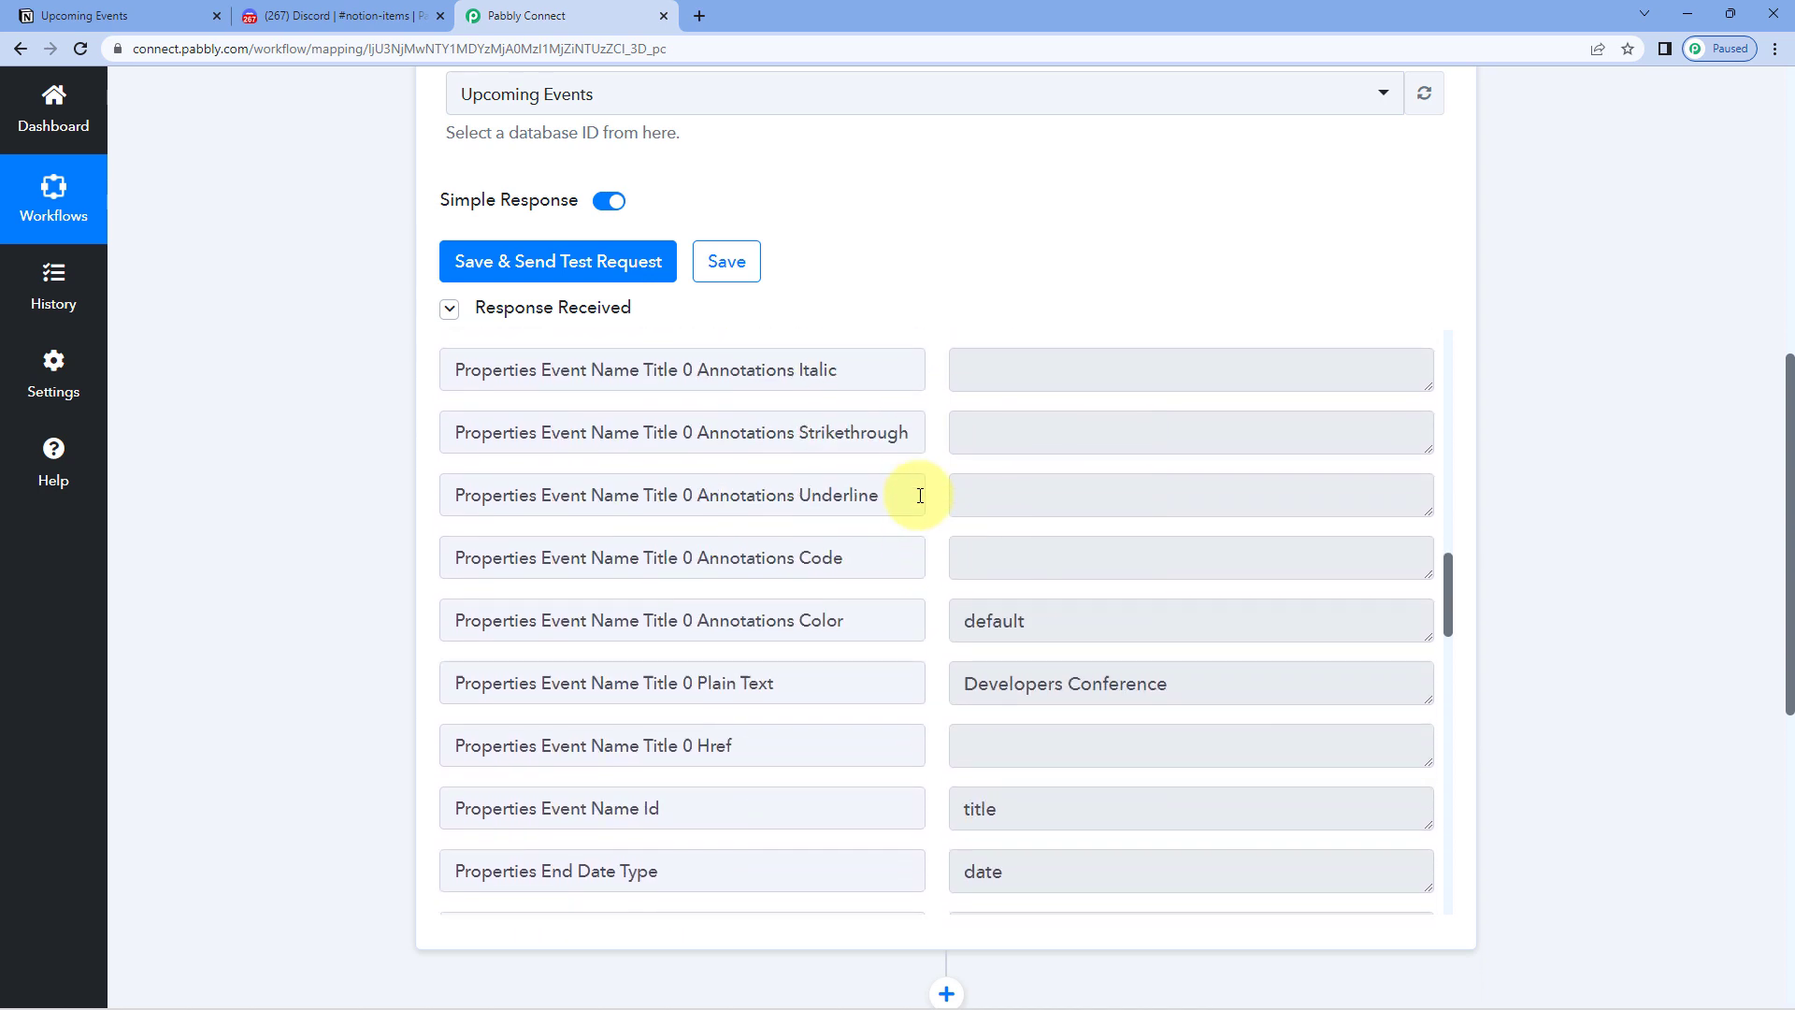
scroll(942, 523, "up", 4)
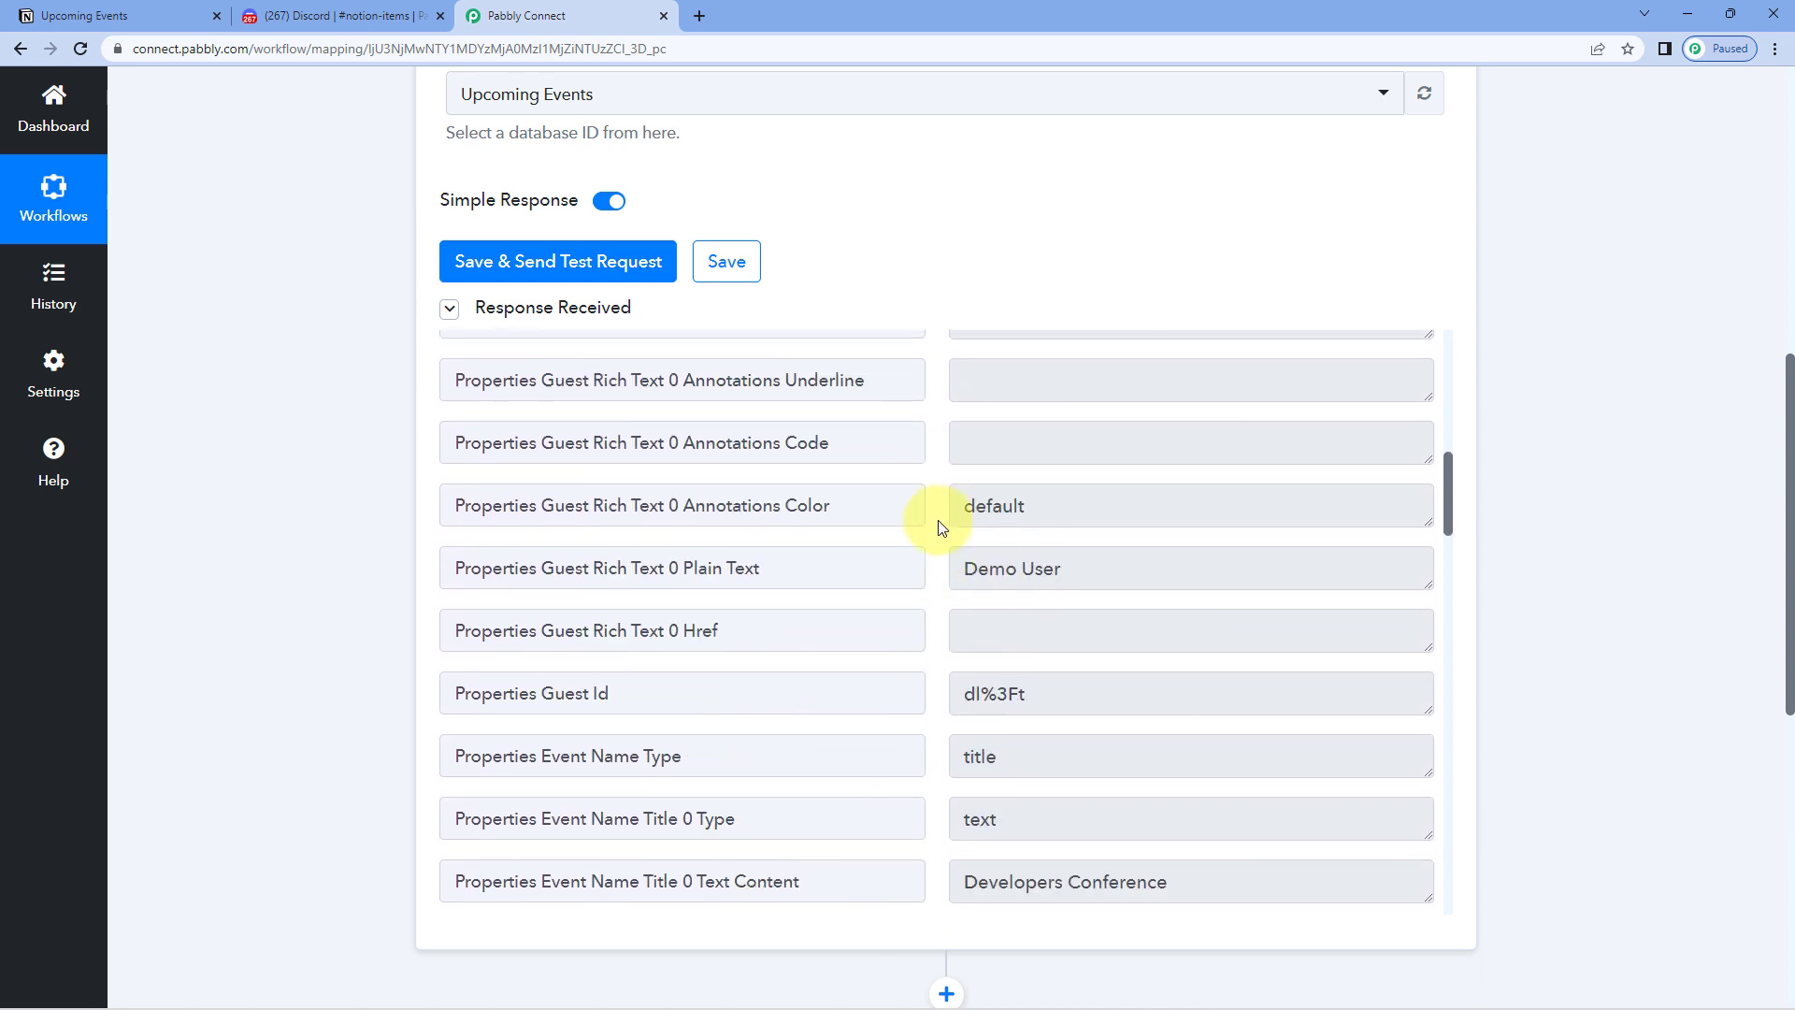
scroll(942, 526, "up", 1)
double_click(541, 671)
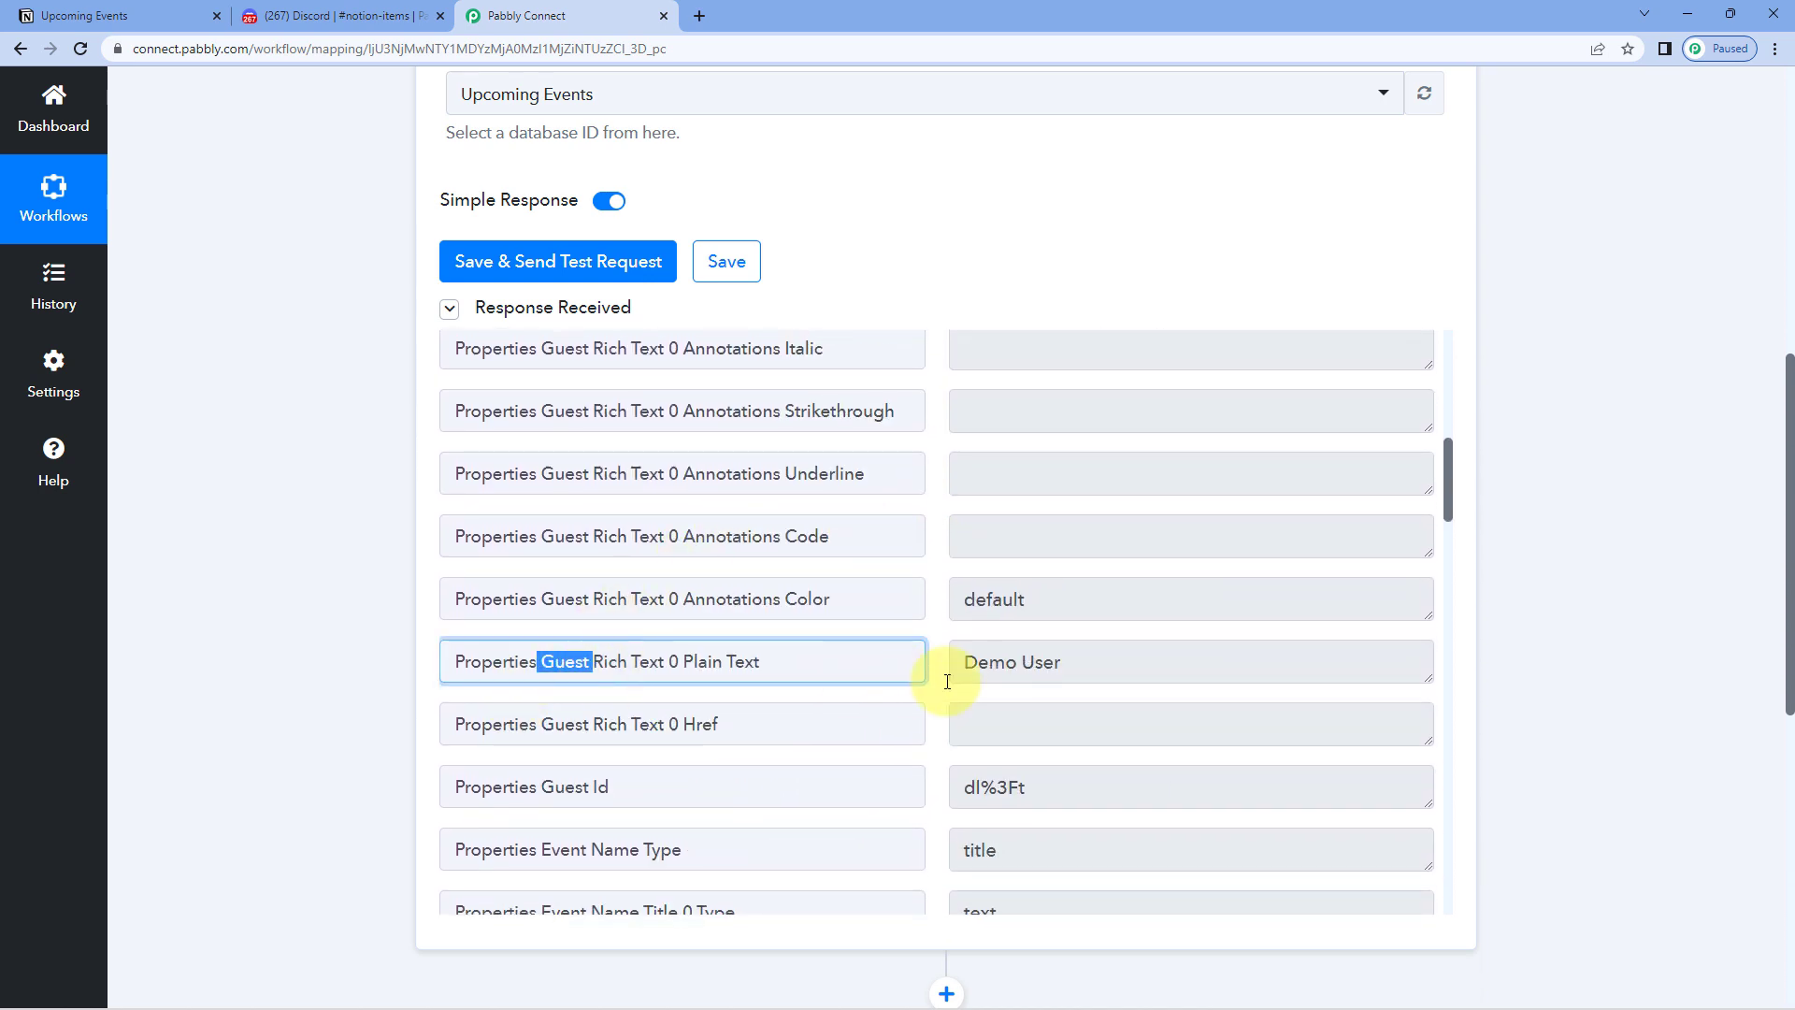
left_click(973, 666)
key("ctrl+a")
left_click(934, 612)
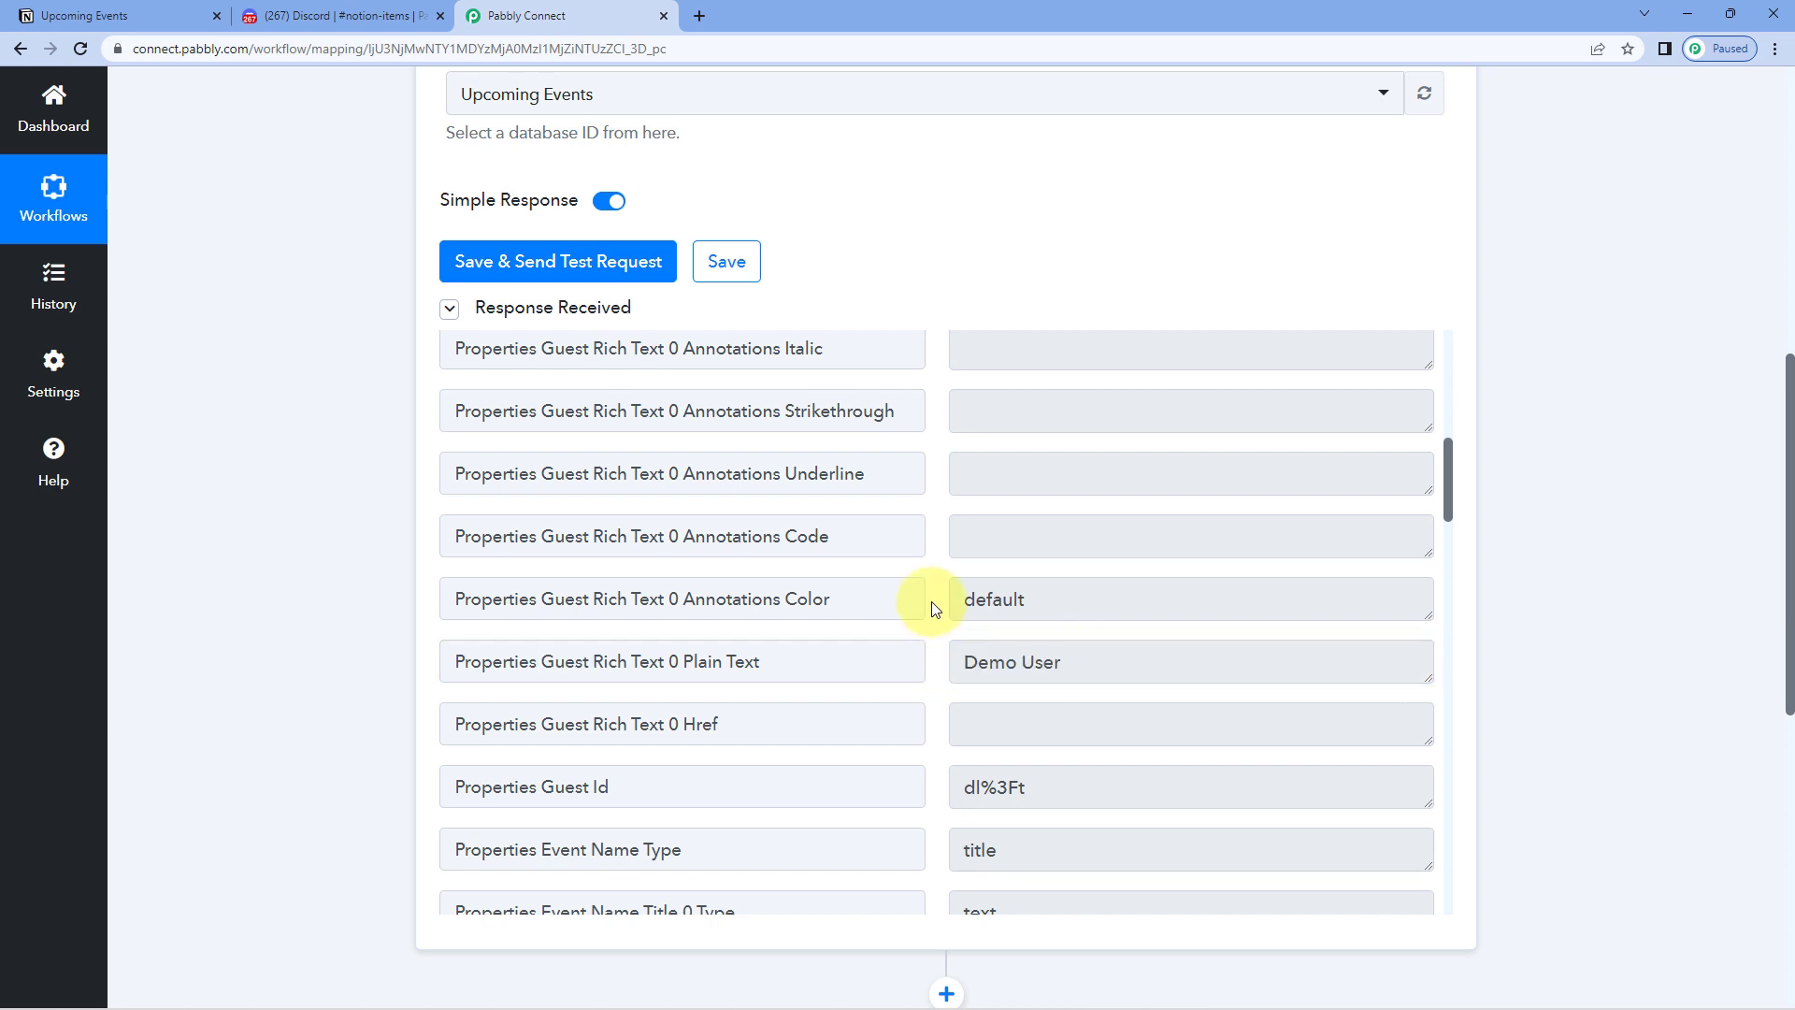
left_click(148, 13)
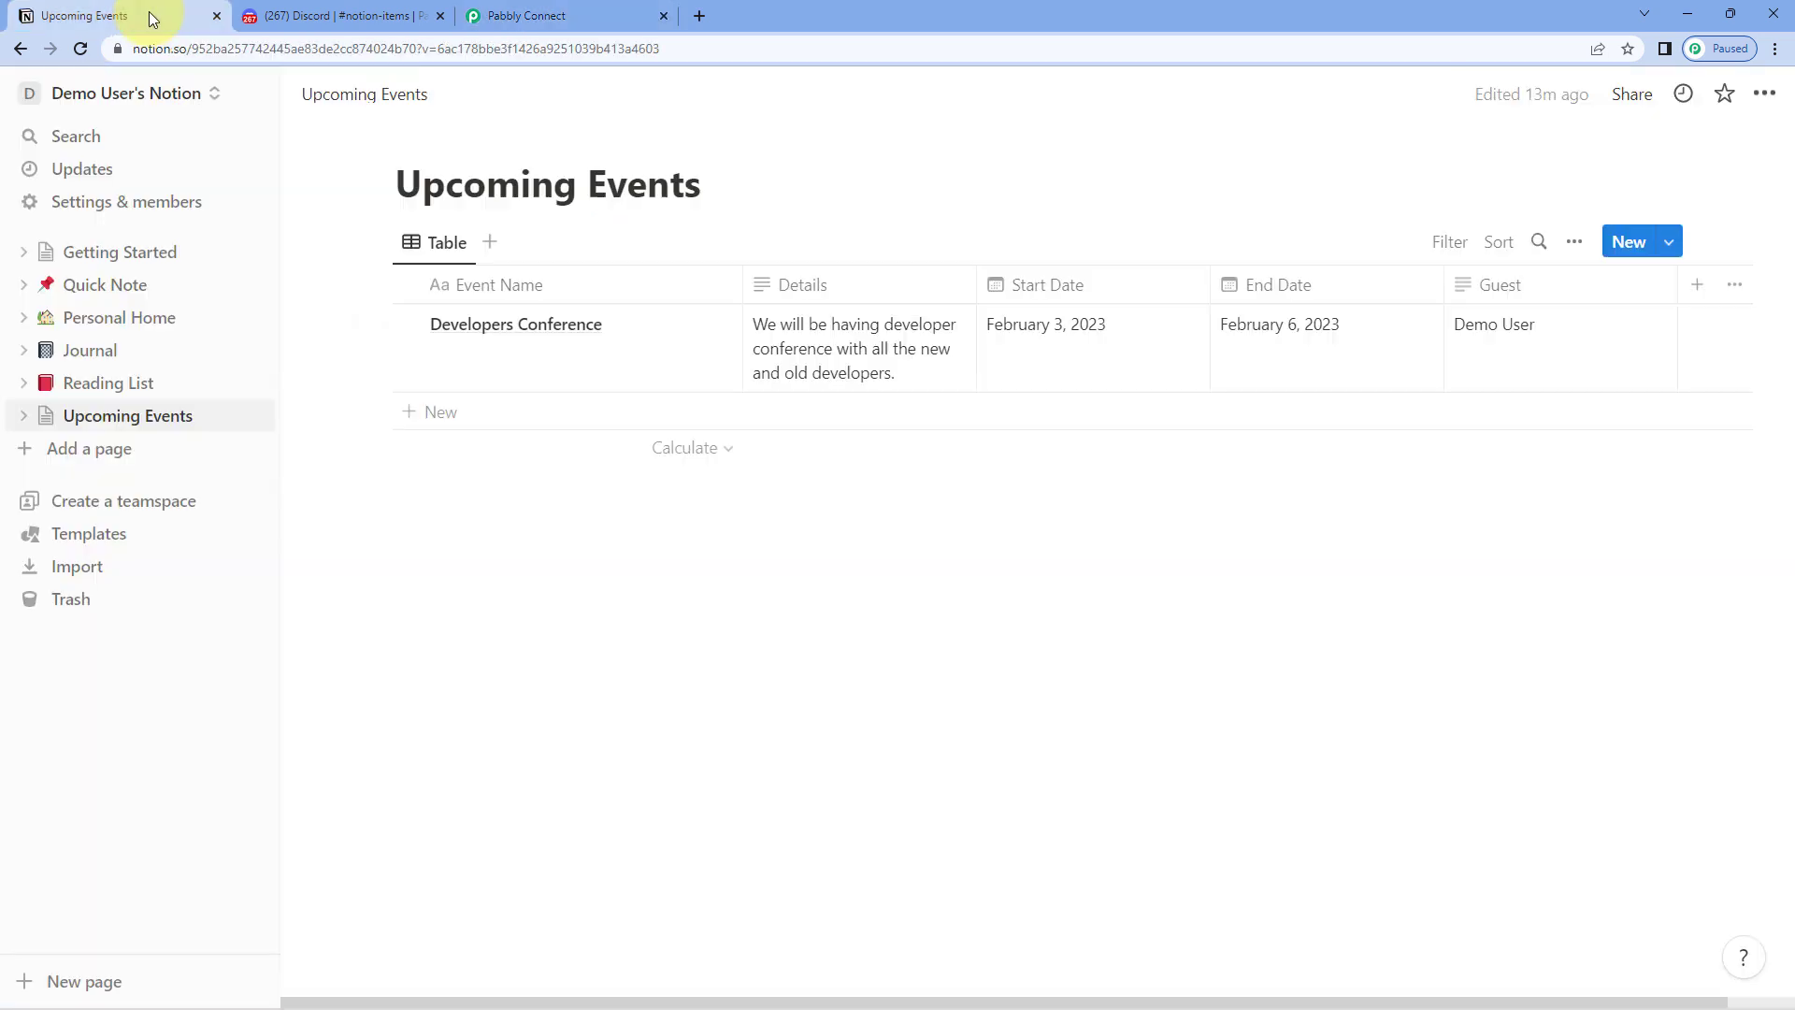
left_click(535, 10)
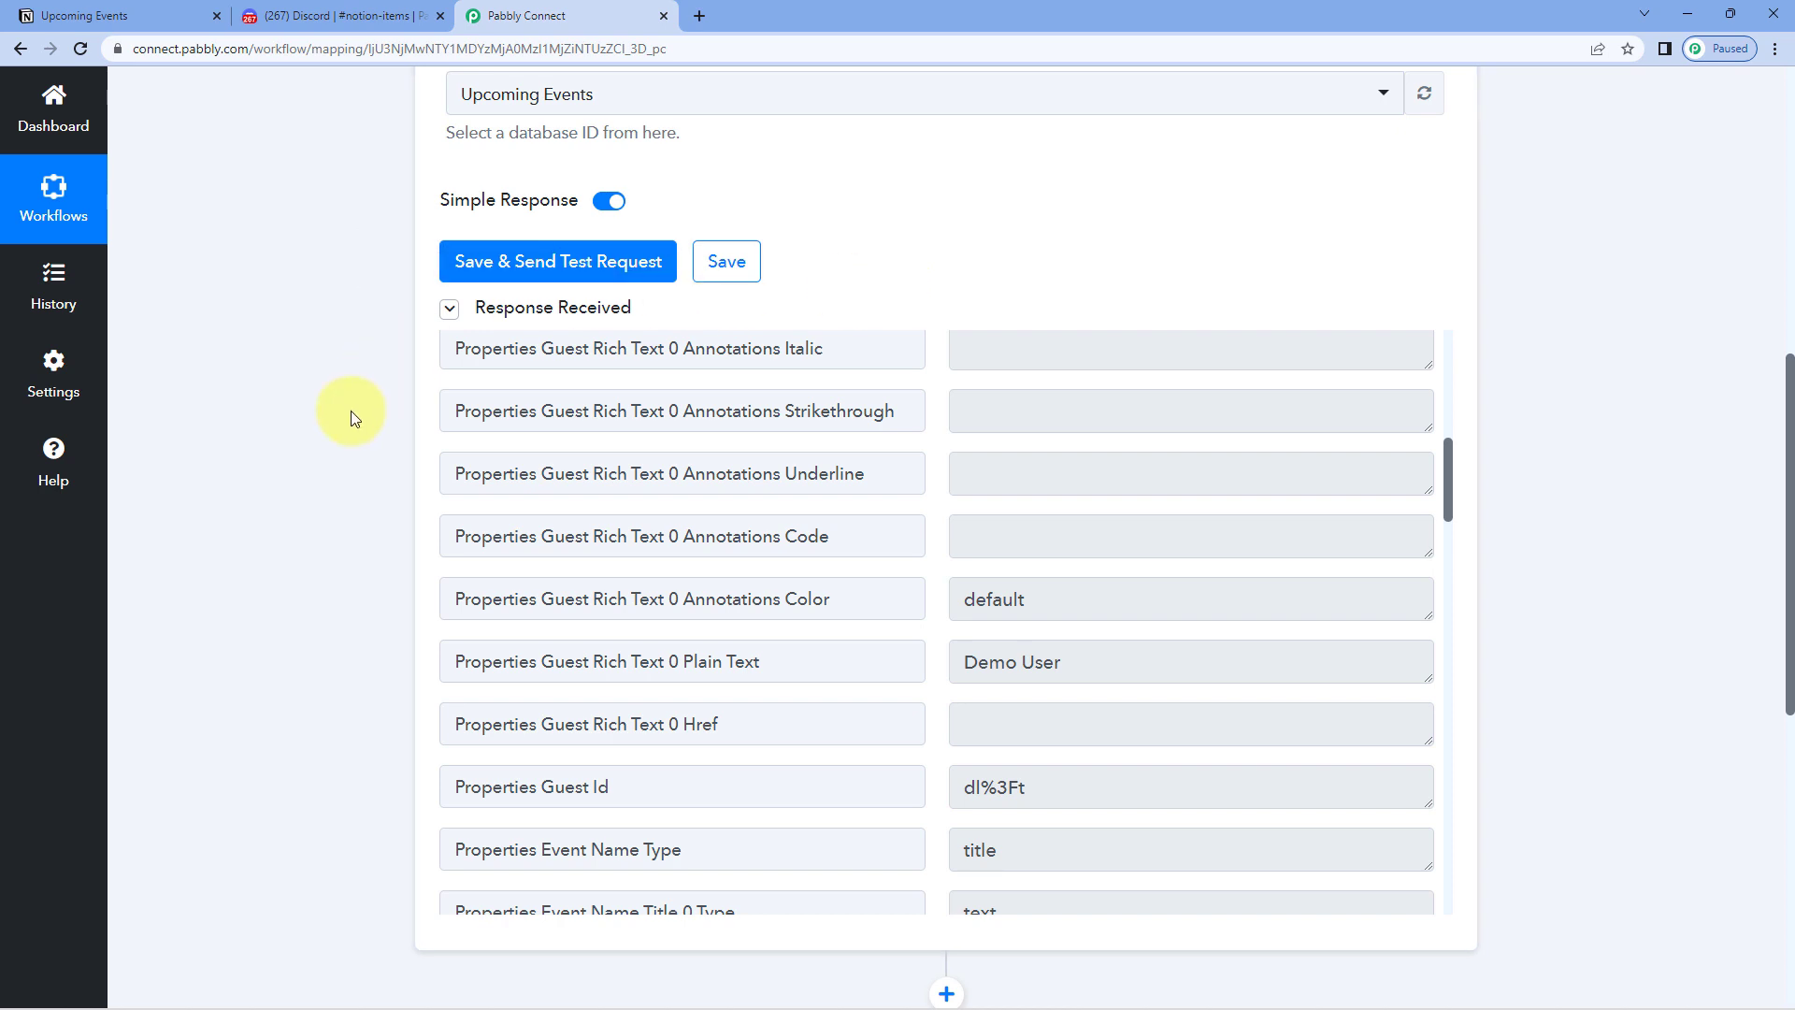
Open the workflow's second step and choose Discord as its action app.
scroll(350, 413, "down", 6)
scroll(350, 411, "down", 1)
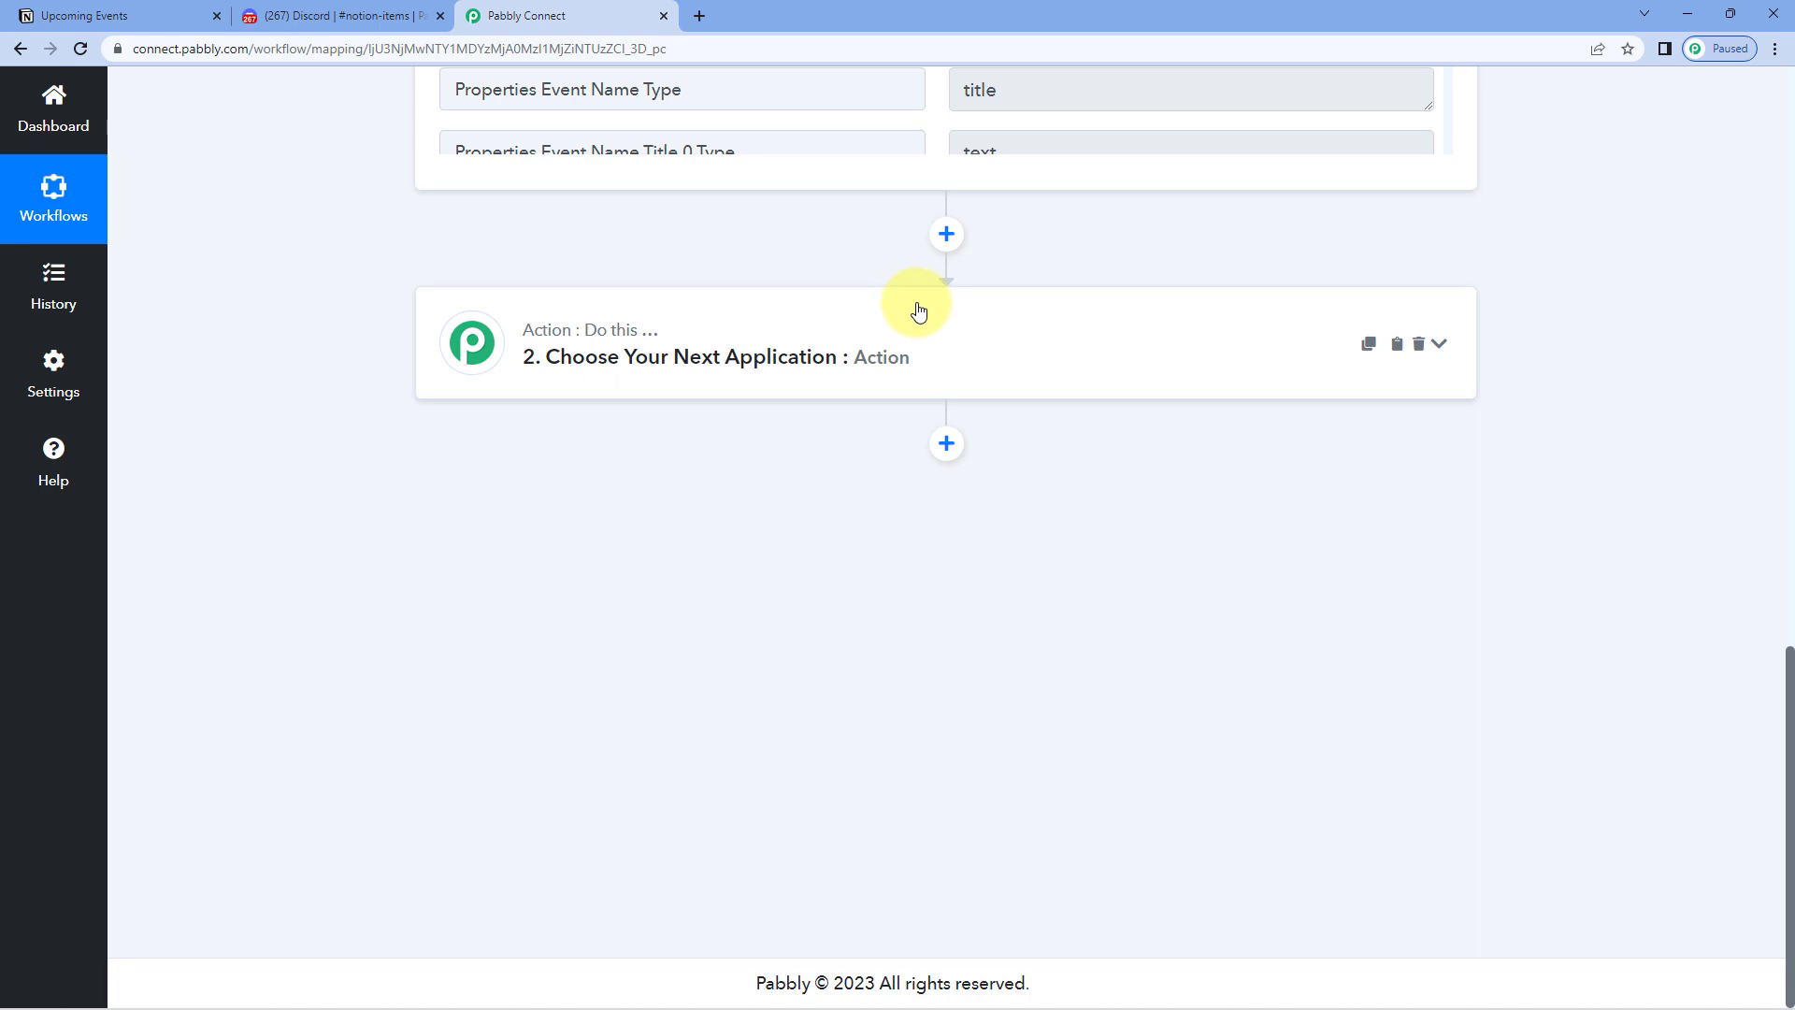
left_click(729, 374)
left_click(532, 474)
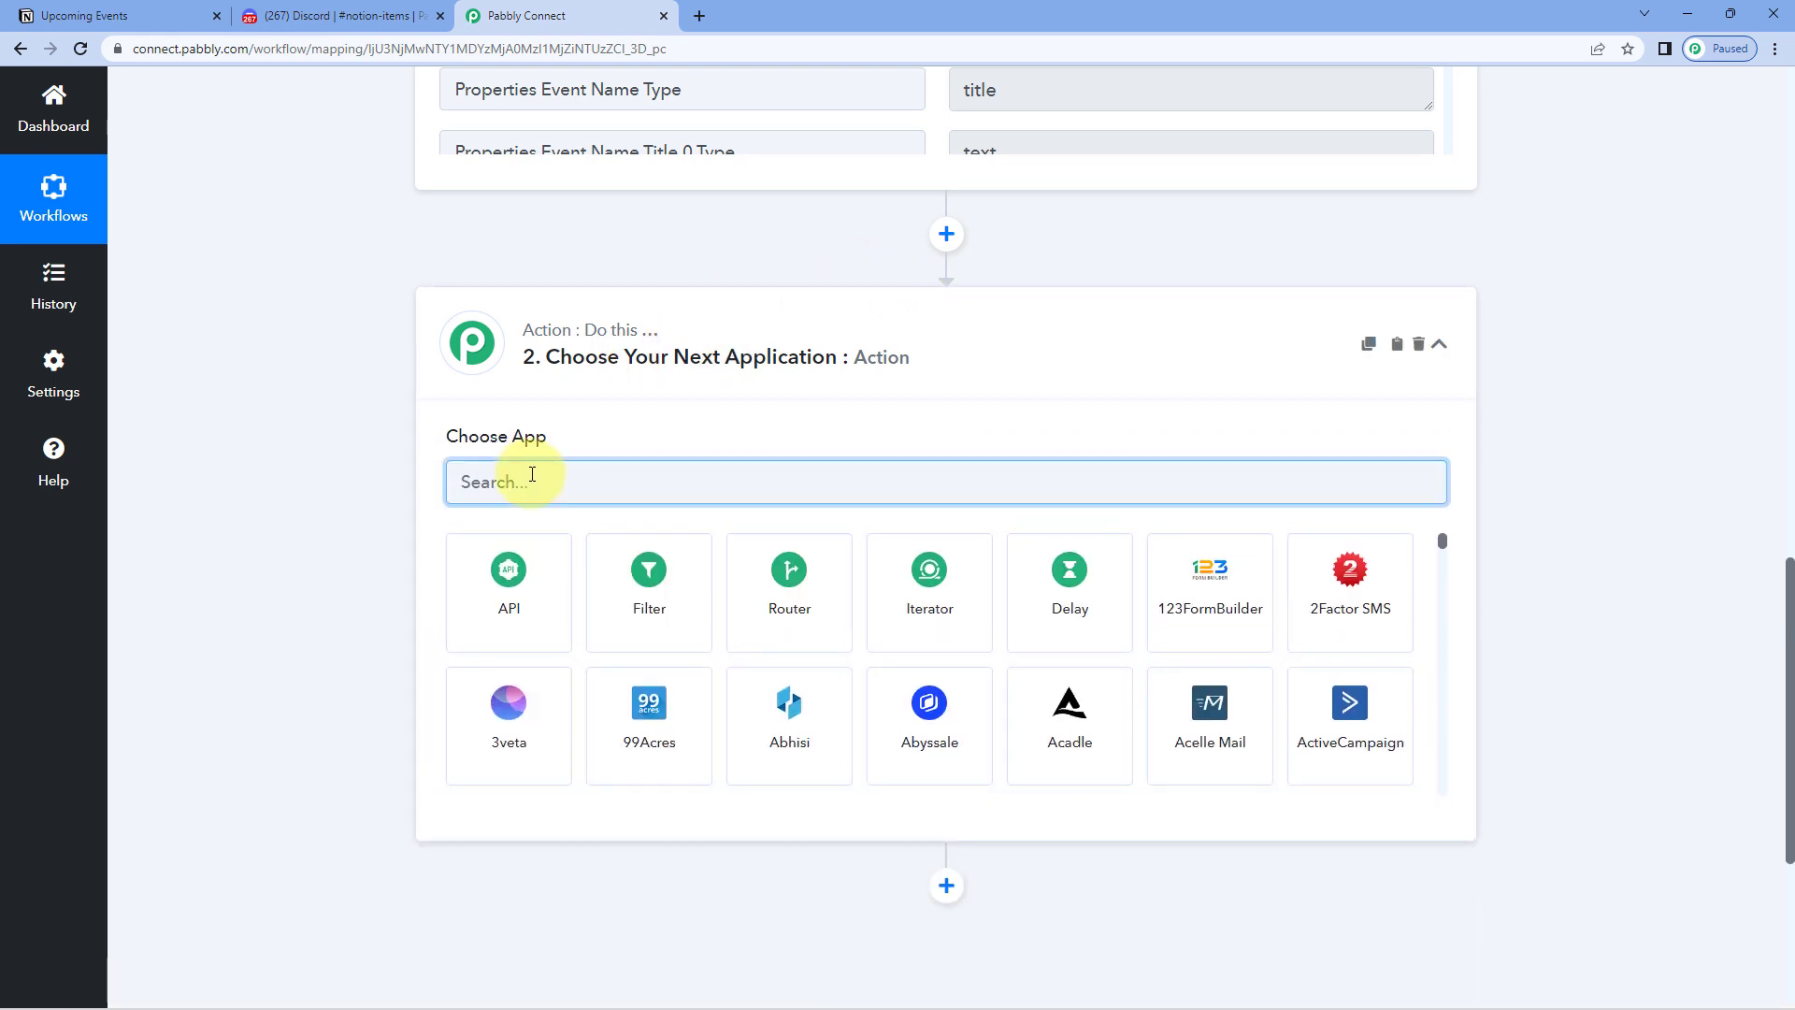
type("Discord")
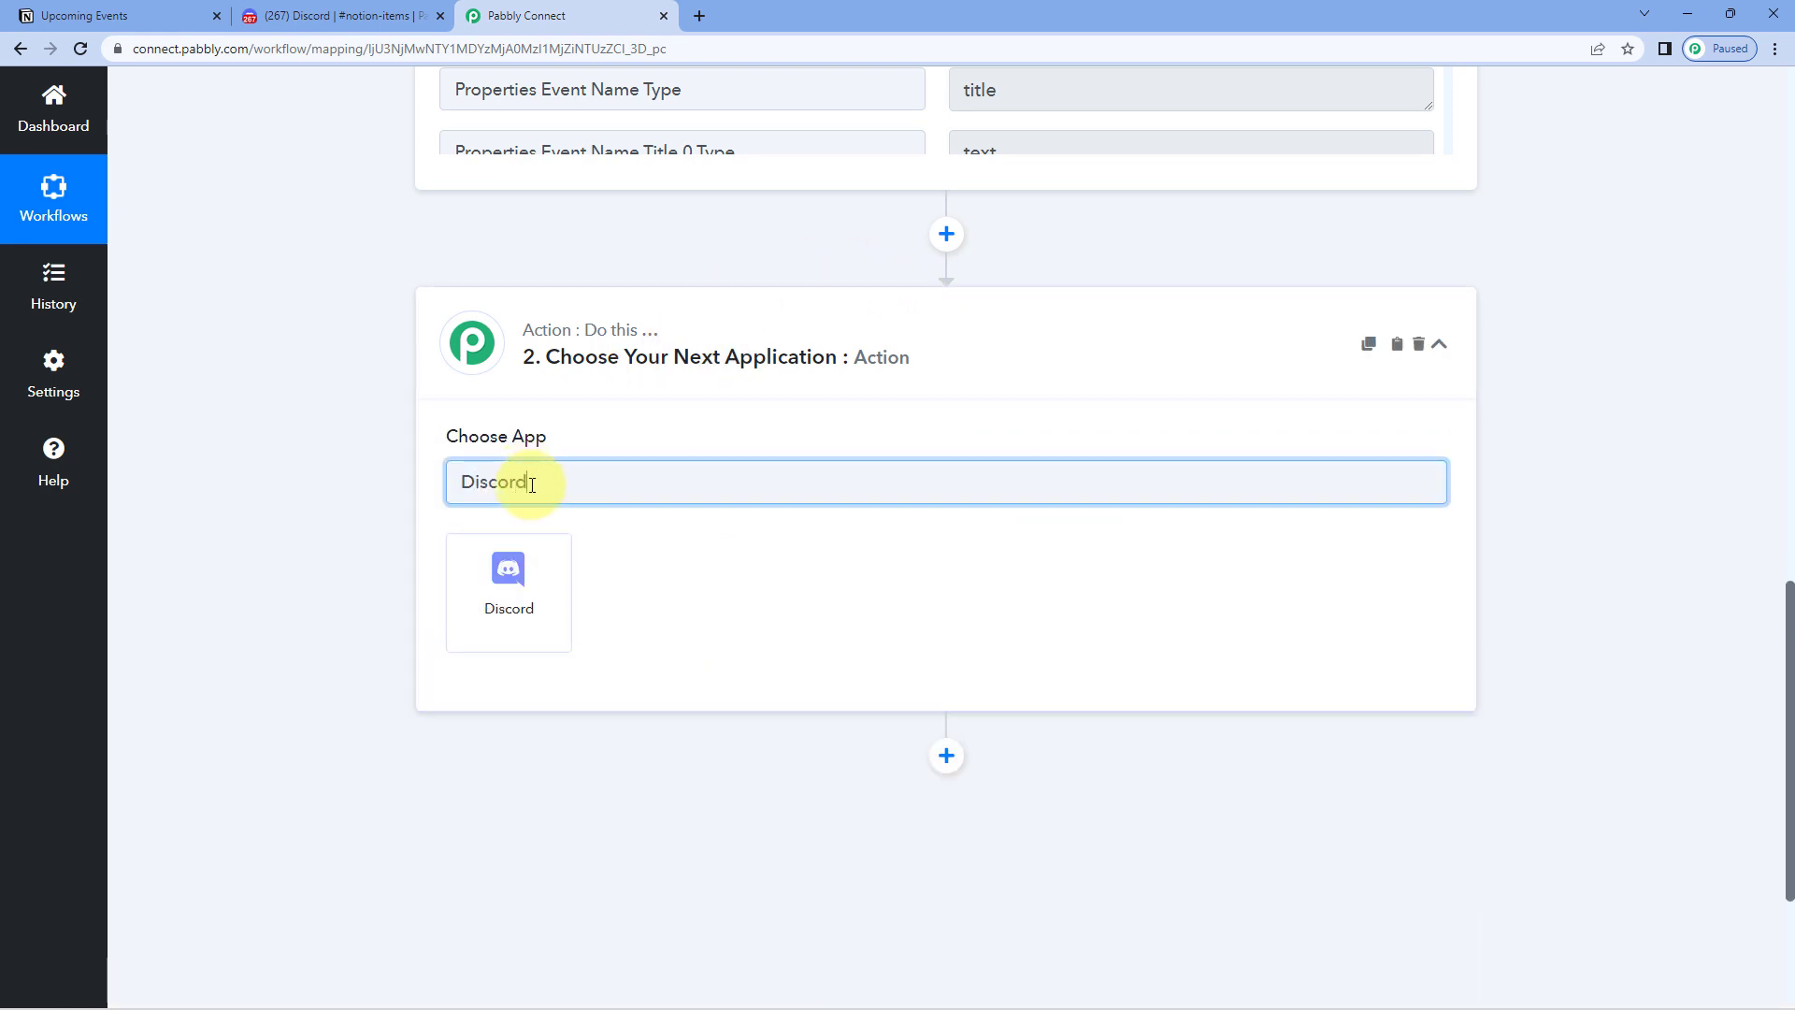
left_click(545, 573)
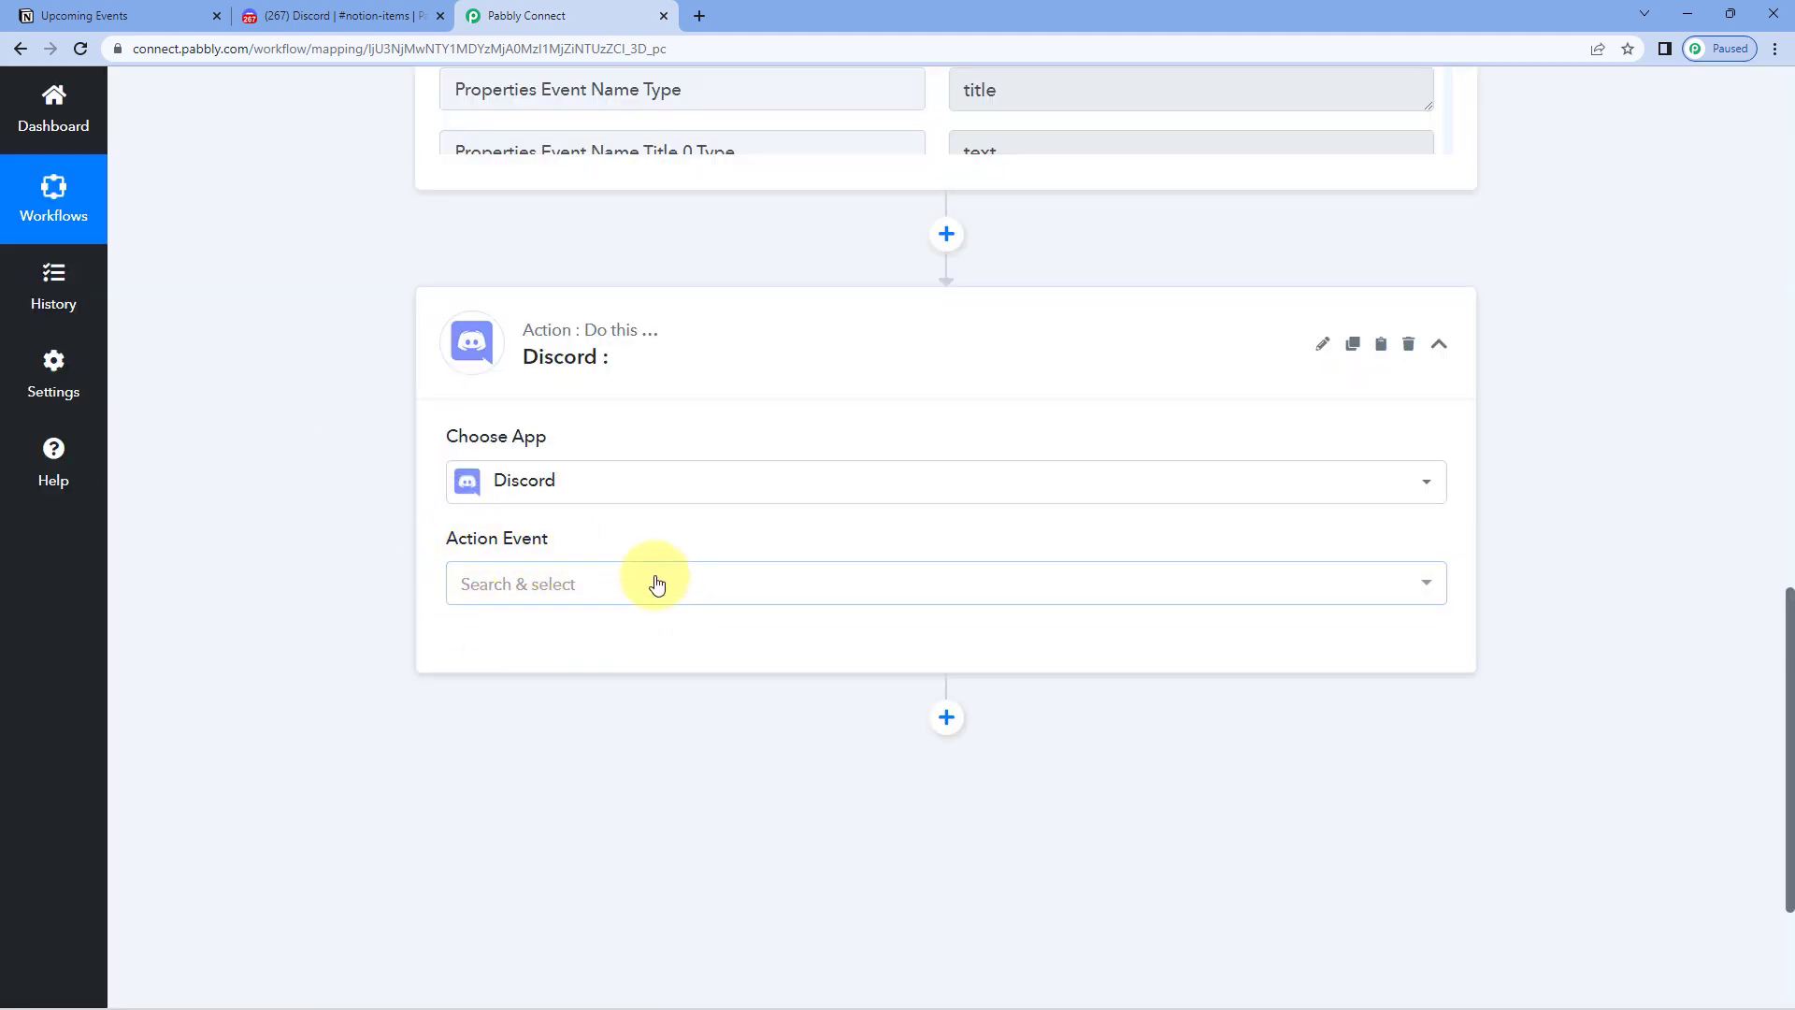
Set the Discord action event to Send Channel Message (HTML), connect it, and bring its webhook and message fields into view.
left_click(656, 584)
scroll(365, 552, "down", 1)
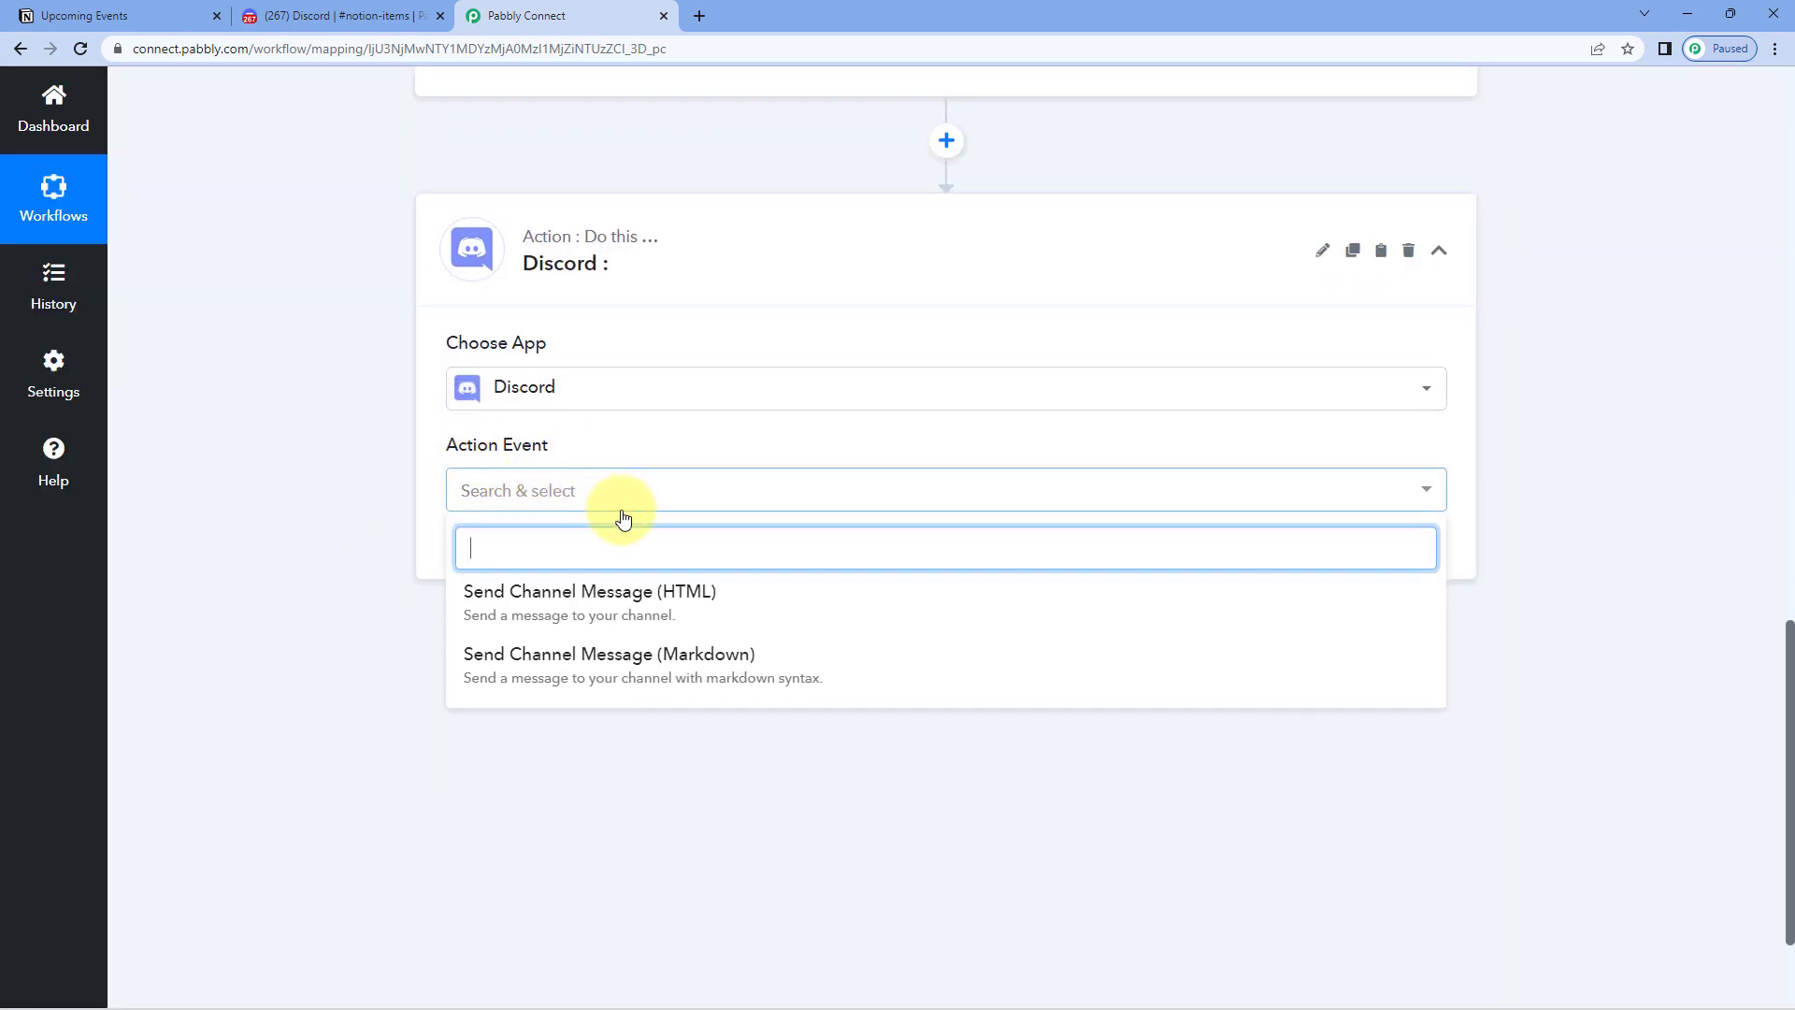
left_click(742, 613)
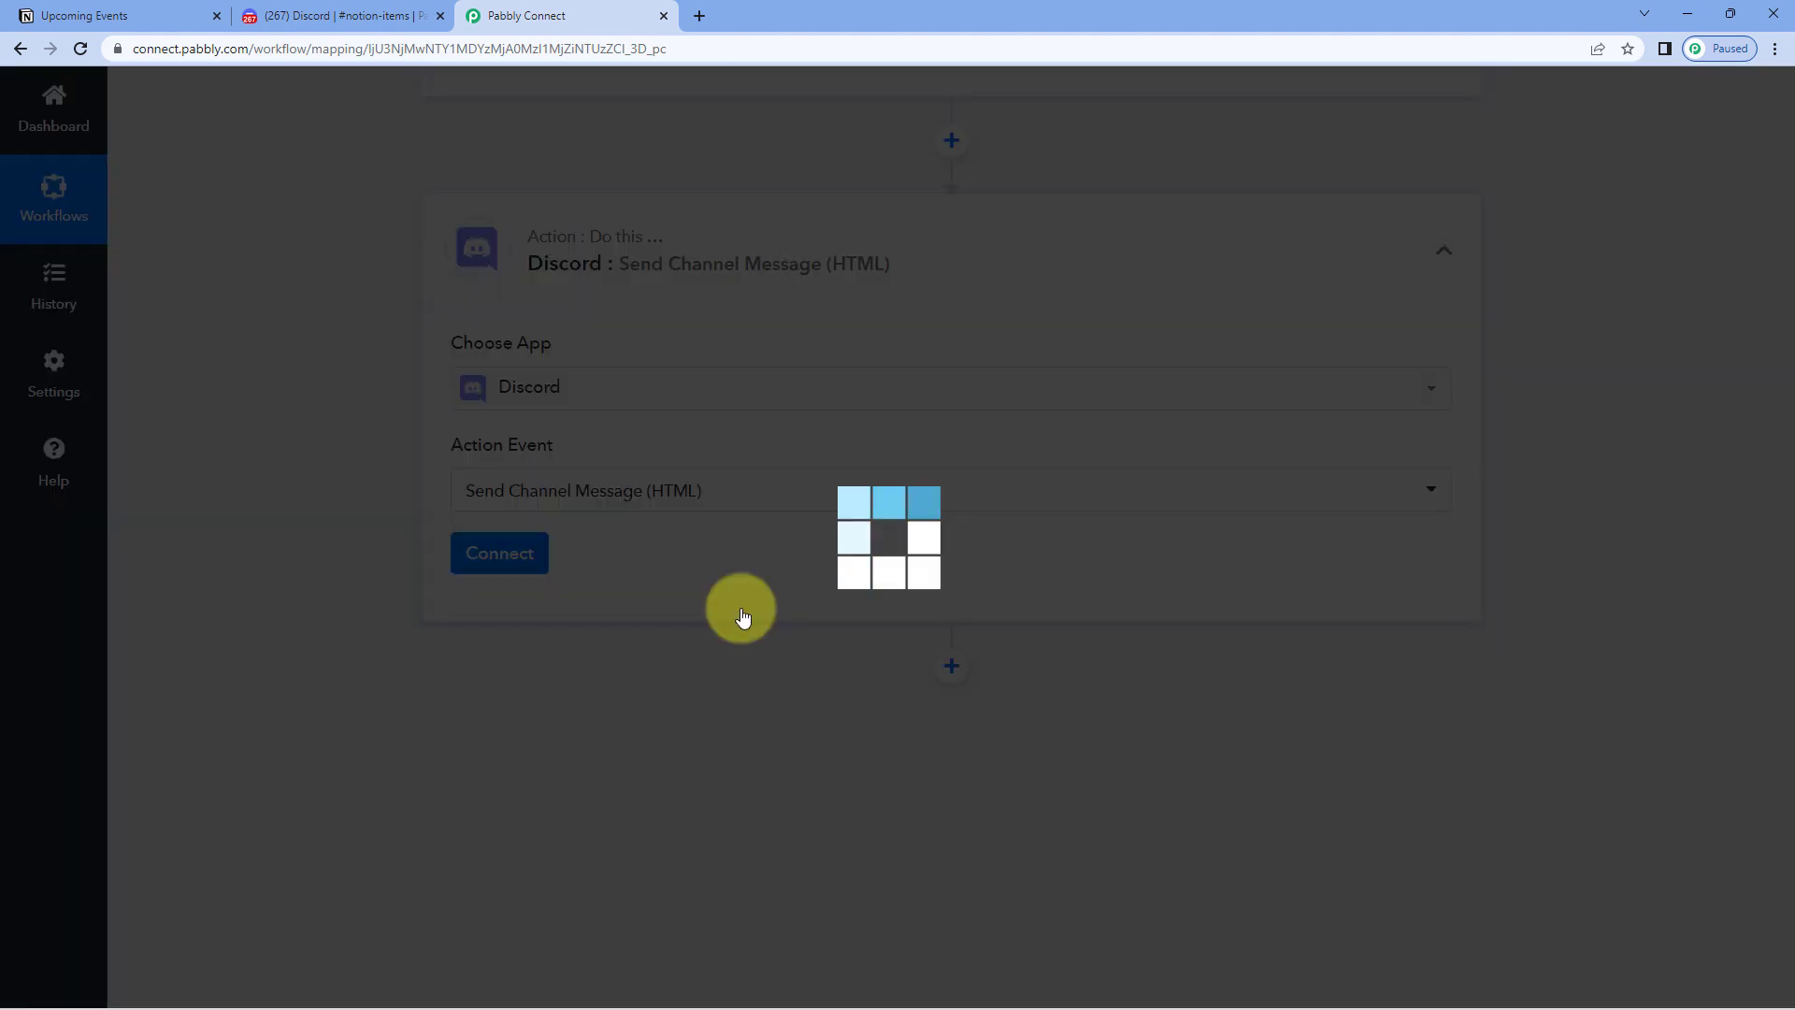
left_click(533, 551)
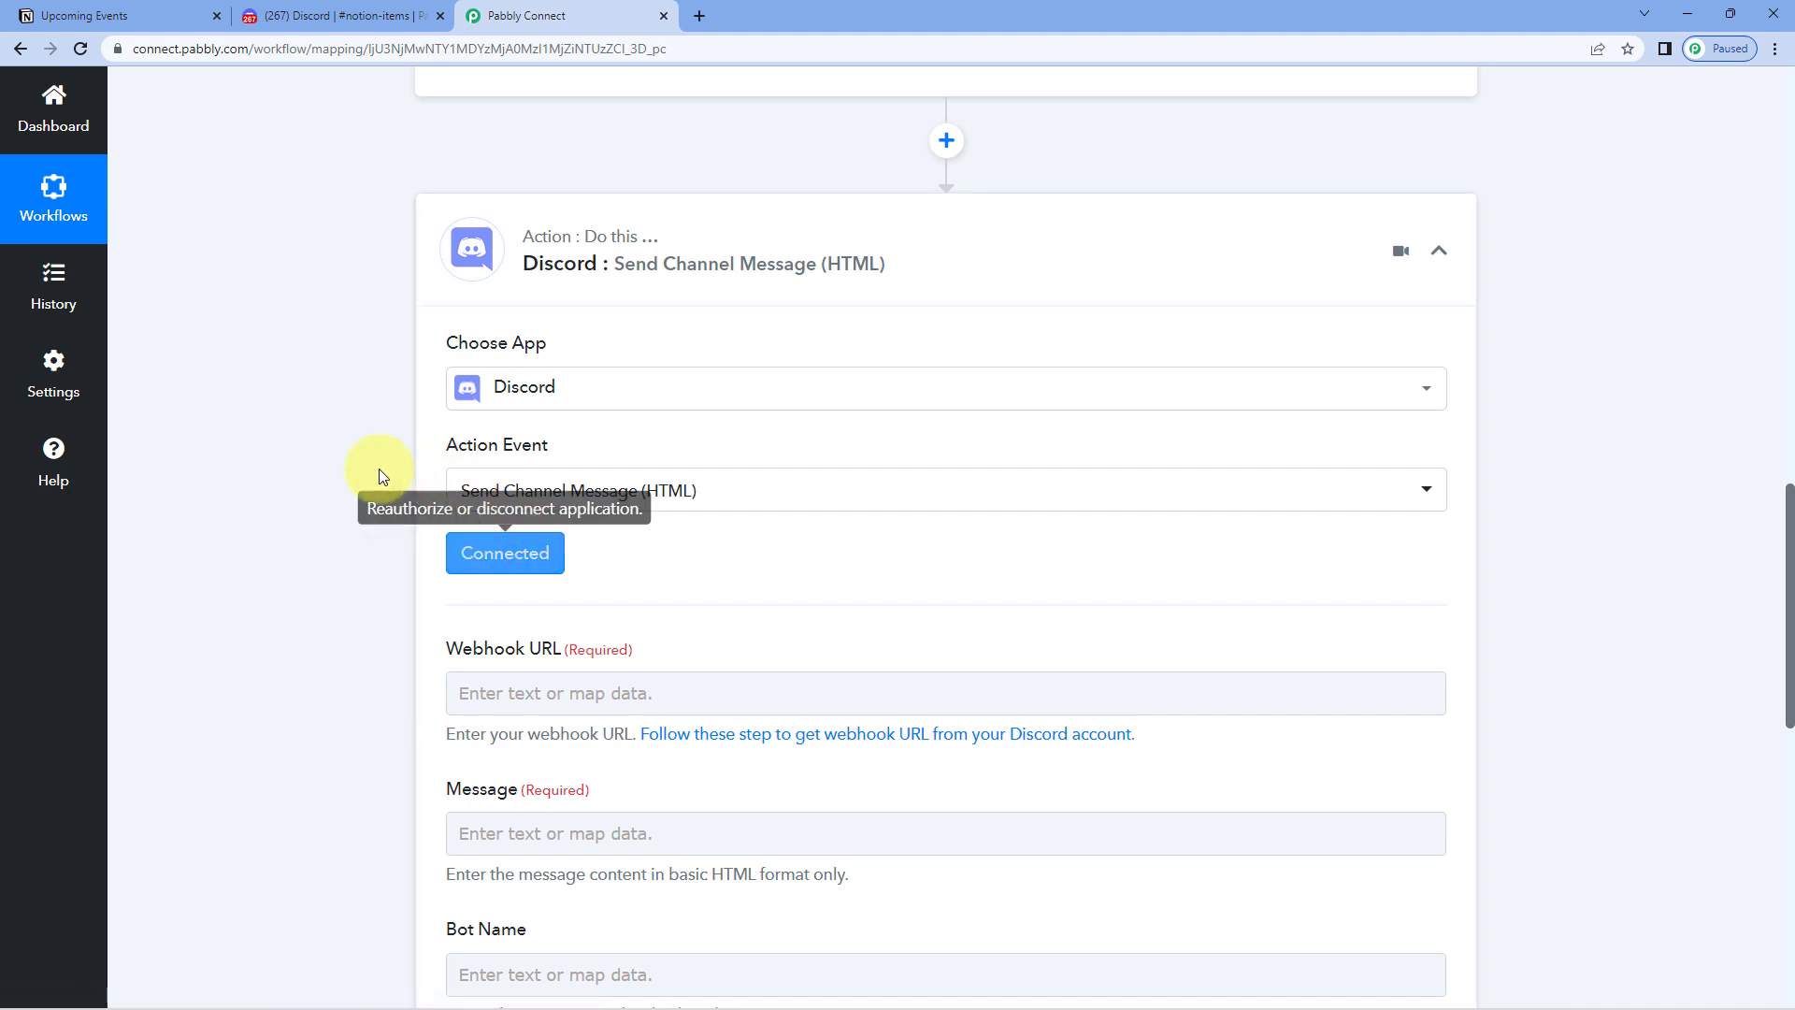
scroll(338, 531, "down", 2)
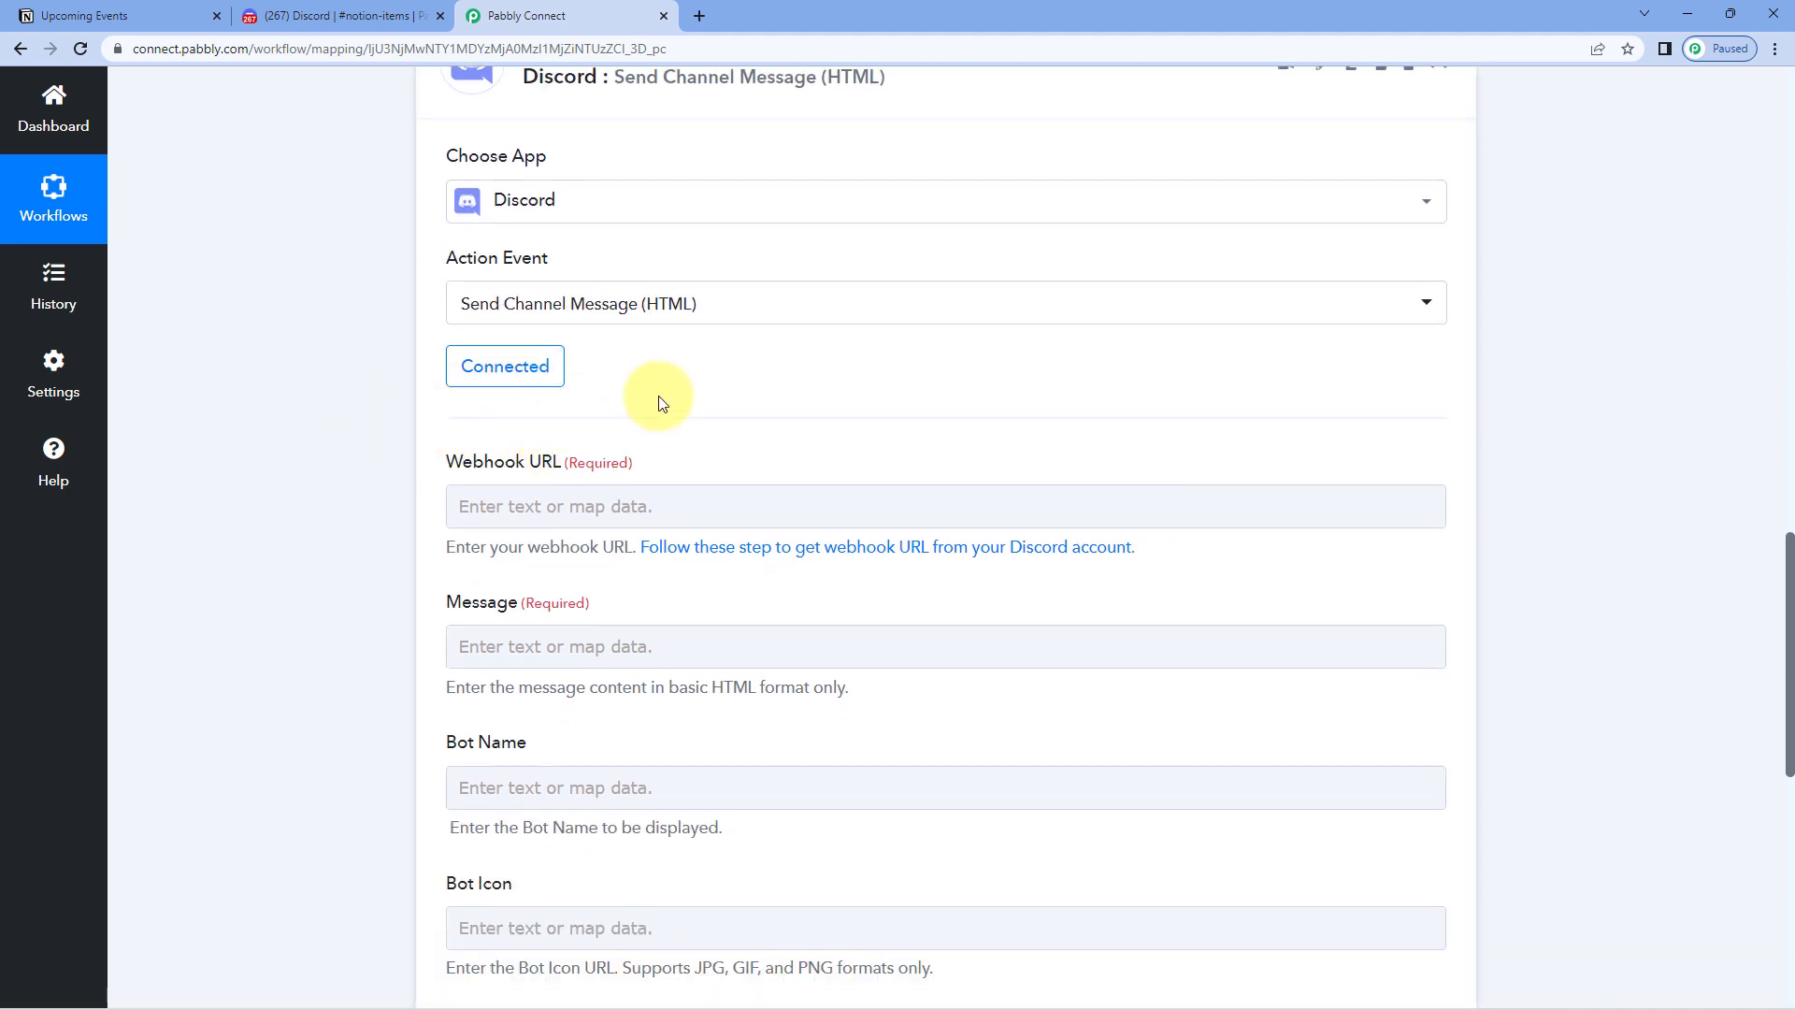
scroll(658, 396, "down", 1)
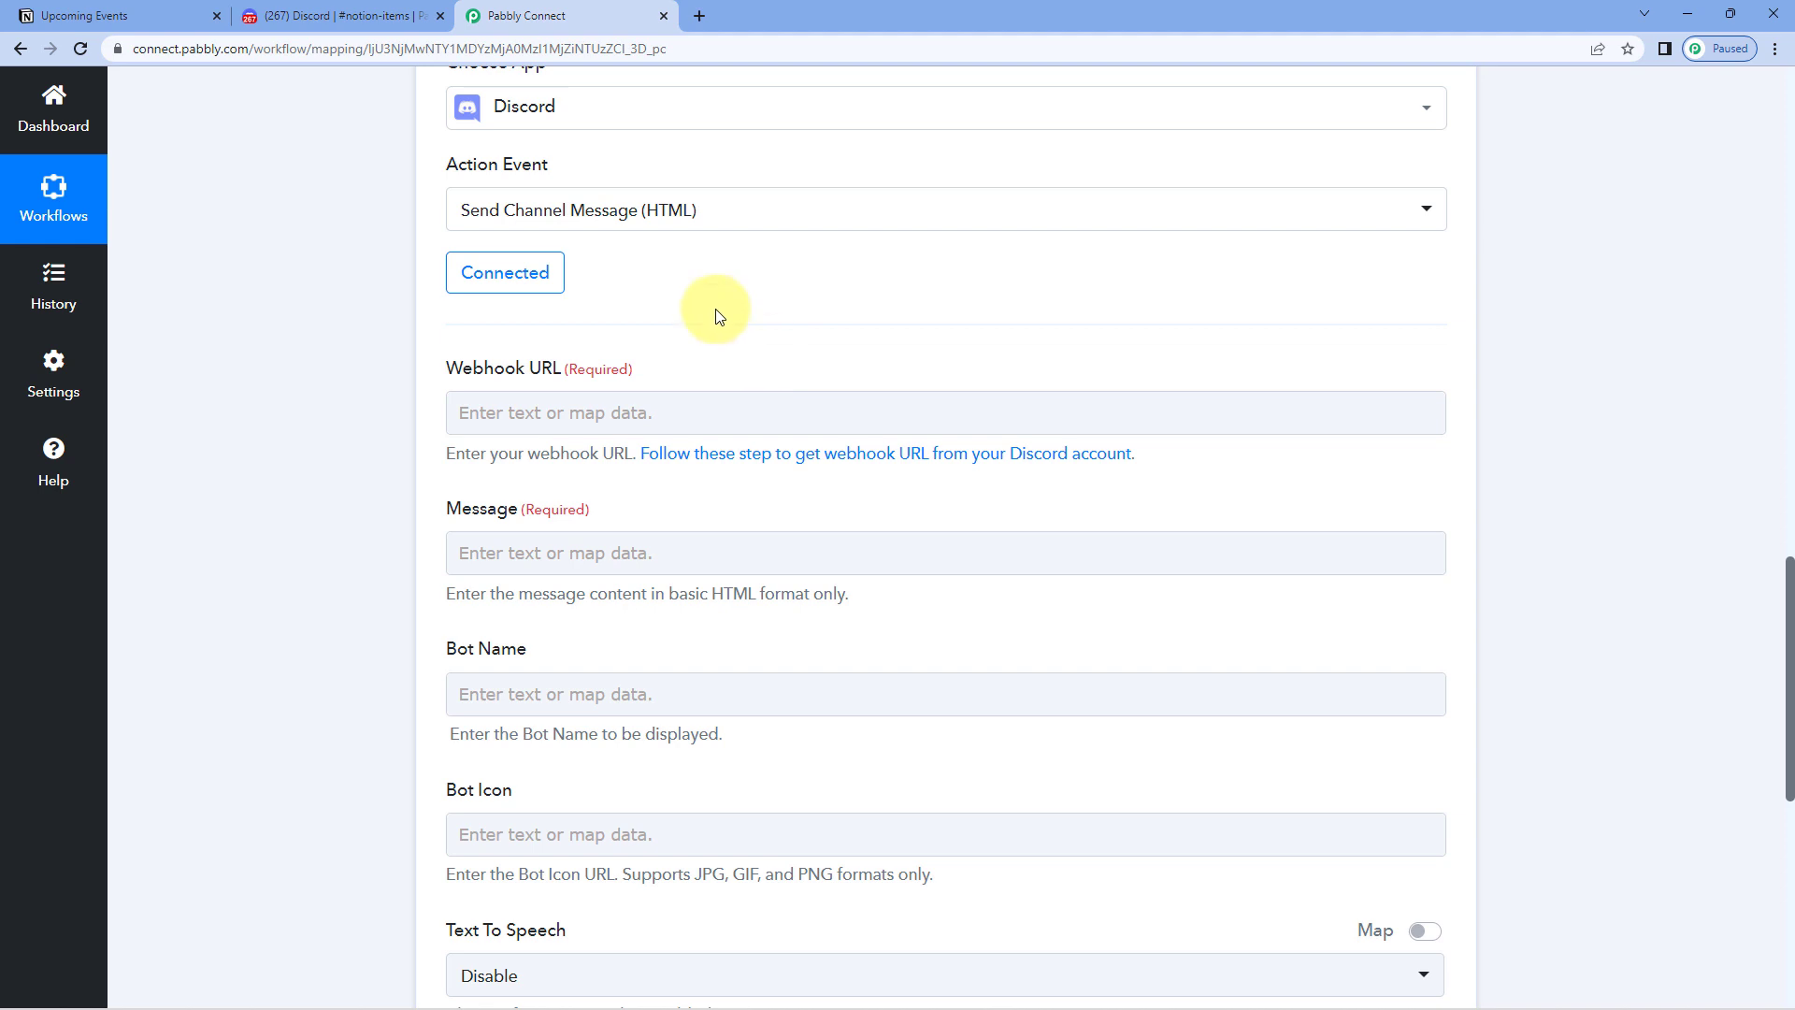
Switch to Discord and open the webhooks list in the Pabbly Team server's integration settings.
left_click(367, 16)
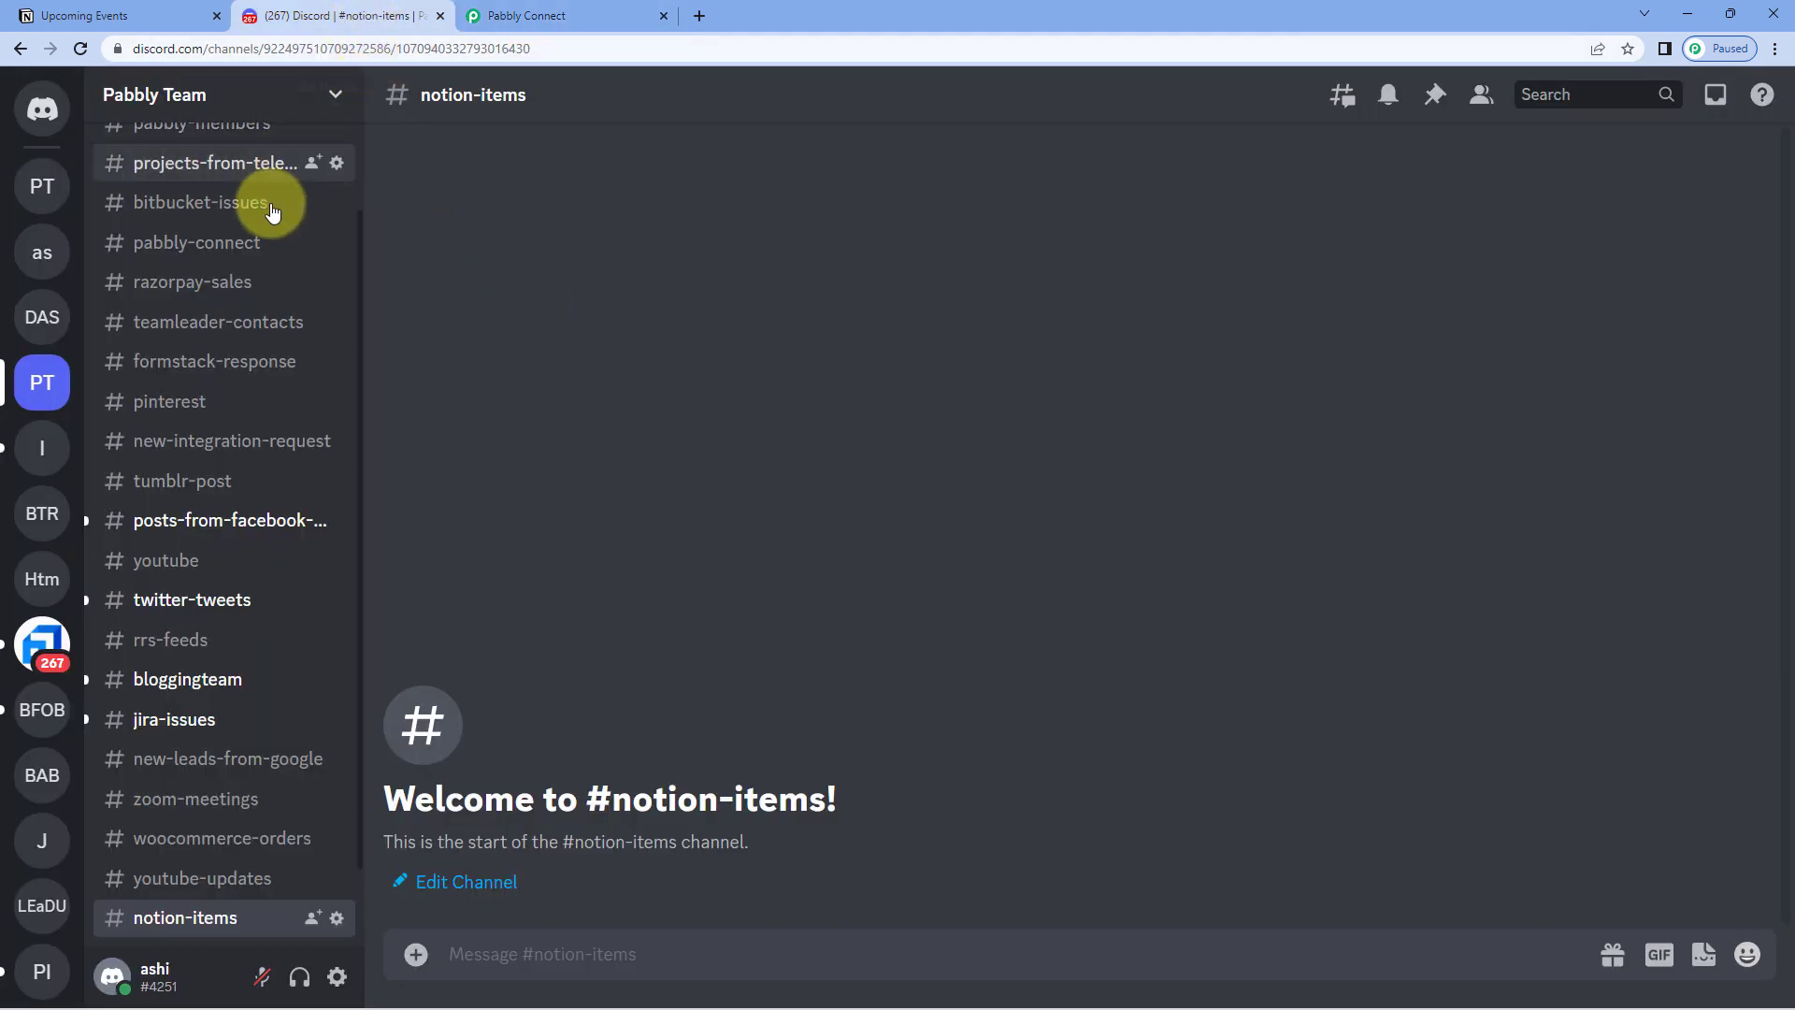
scroll(290, 215, "up", 3)
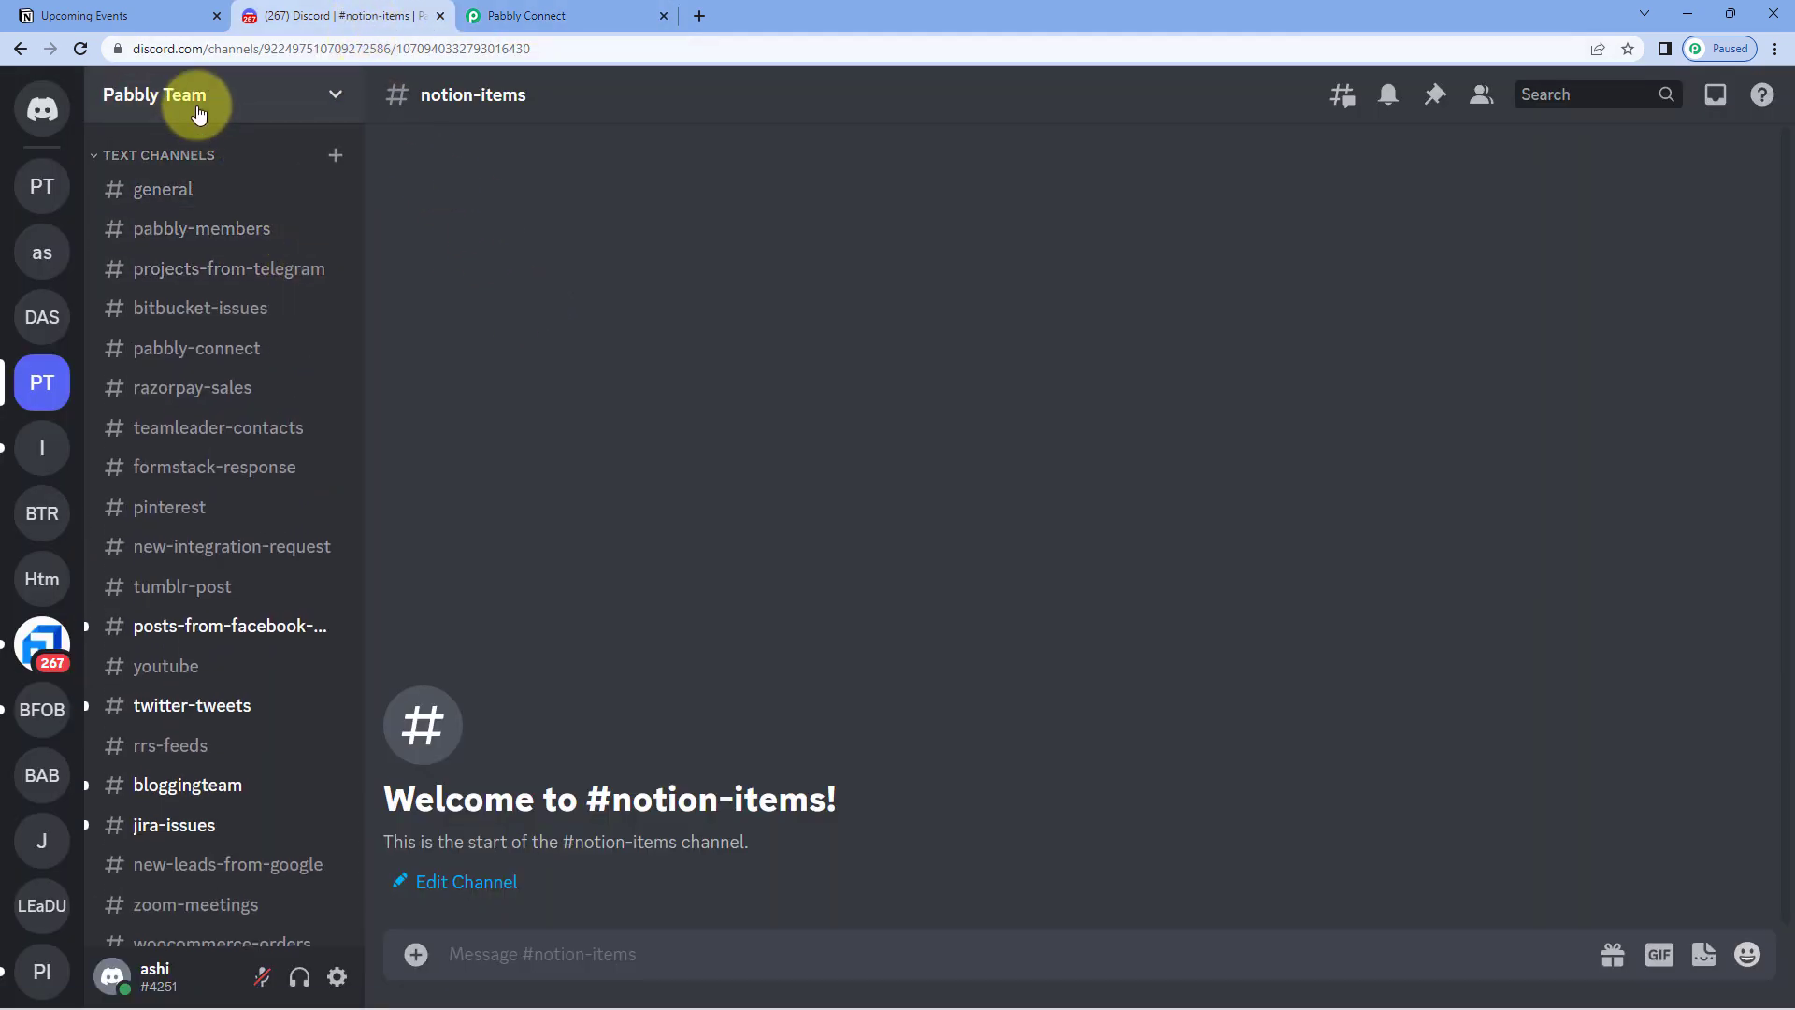
left_click(338, 99)
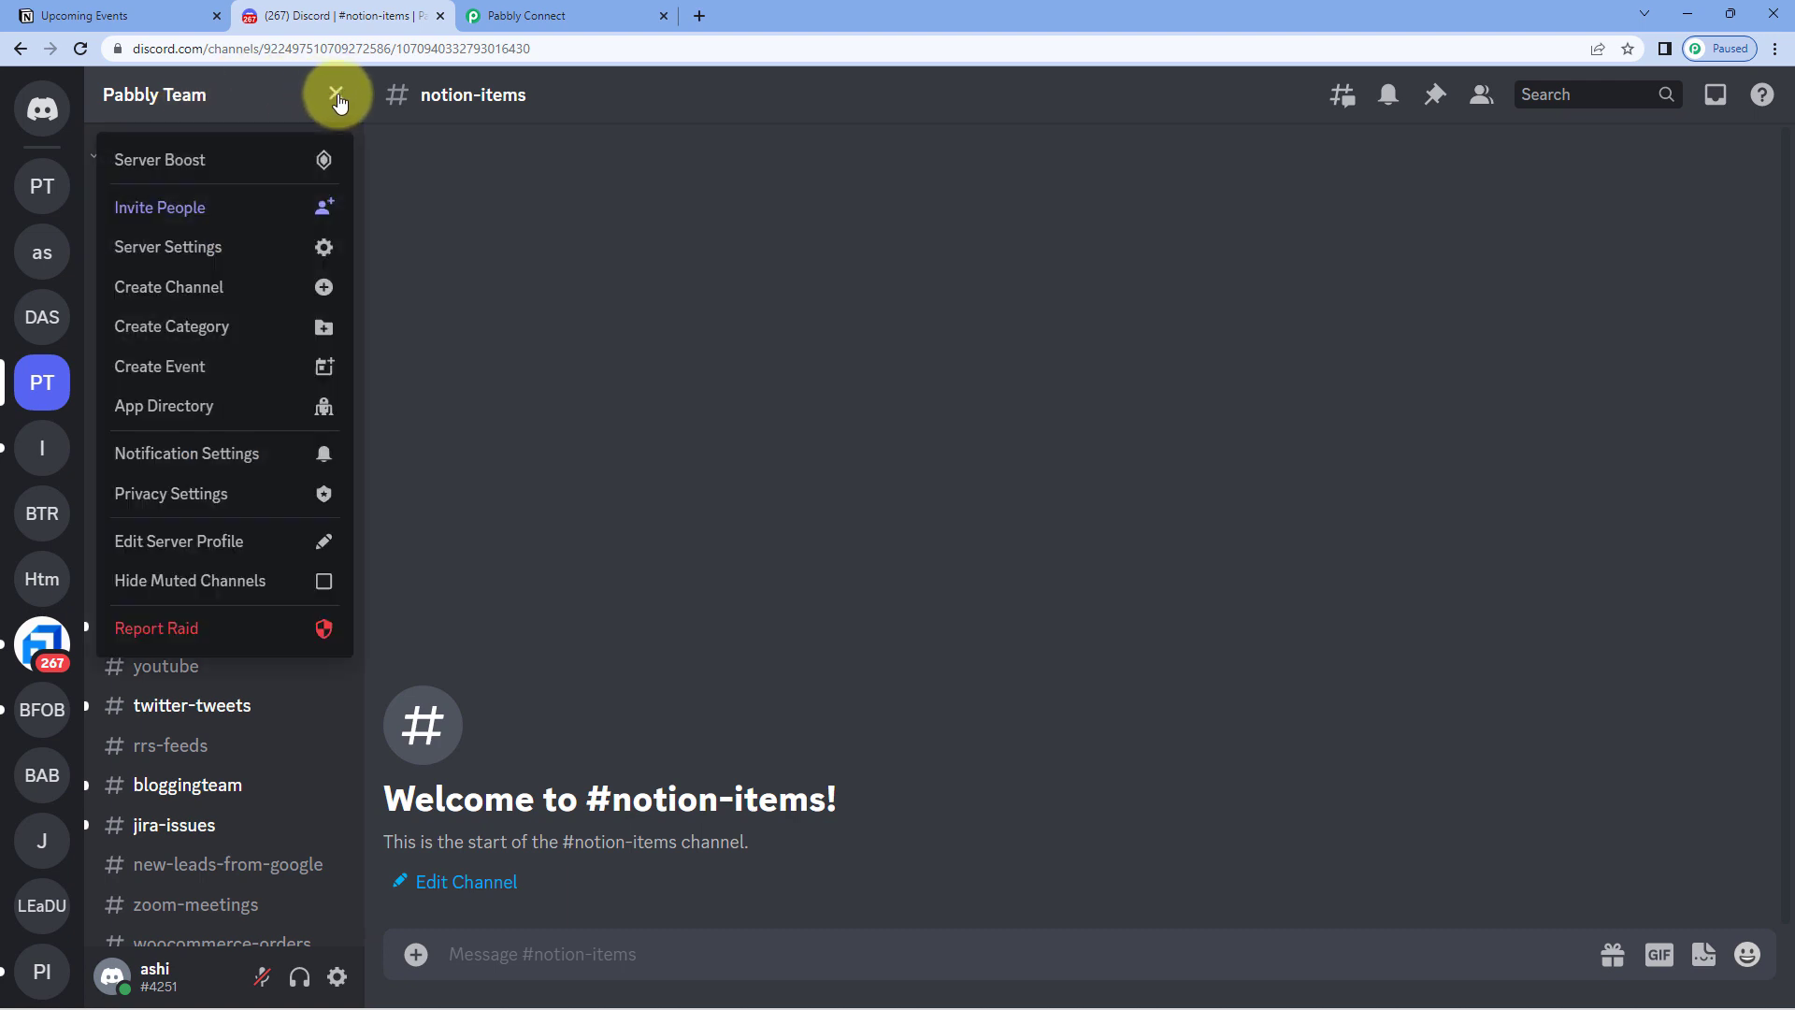
left_click(240, 255)
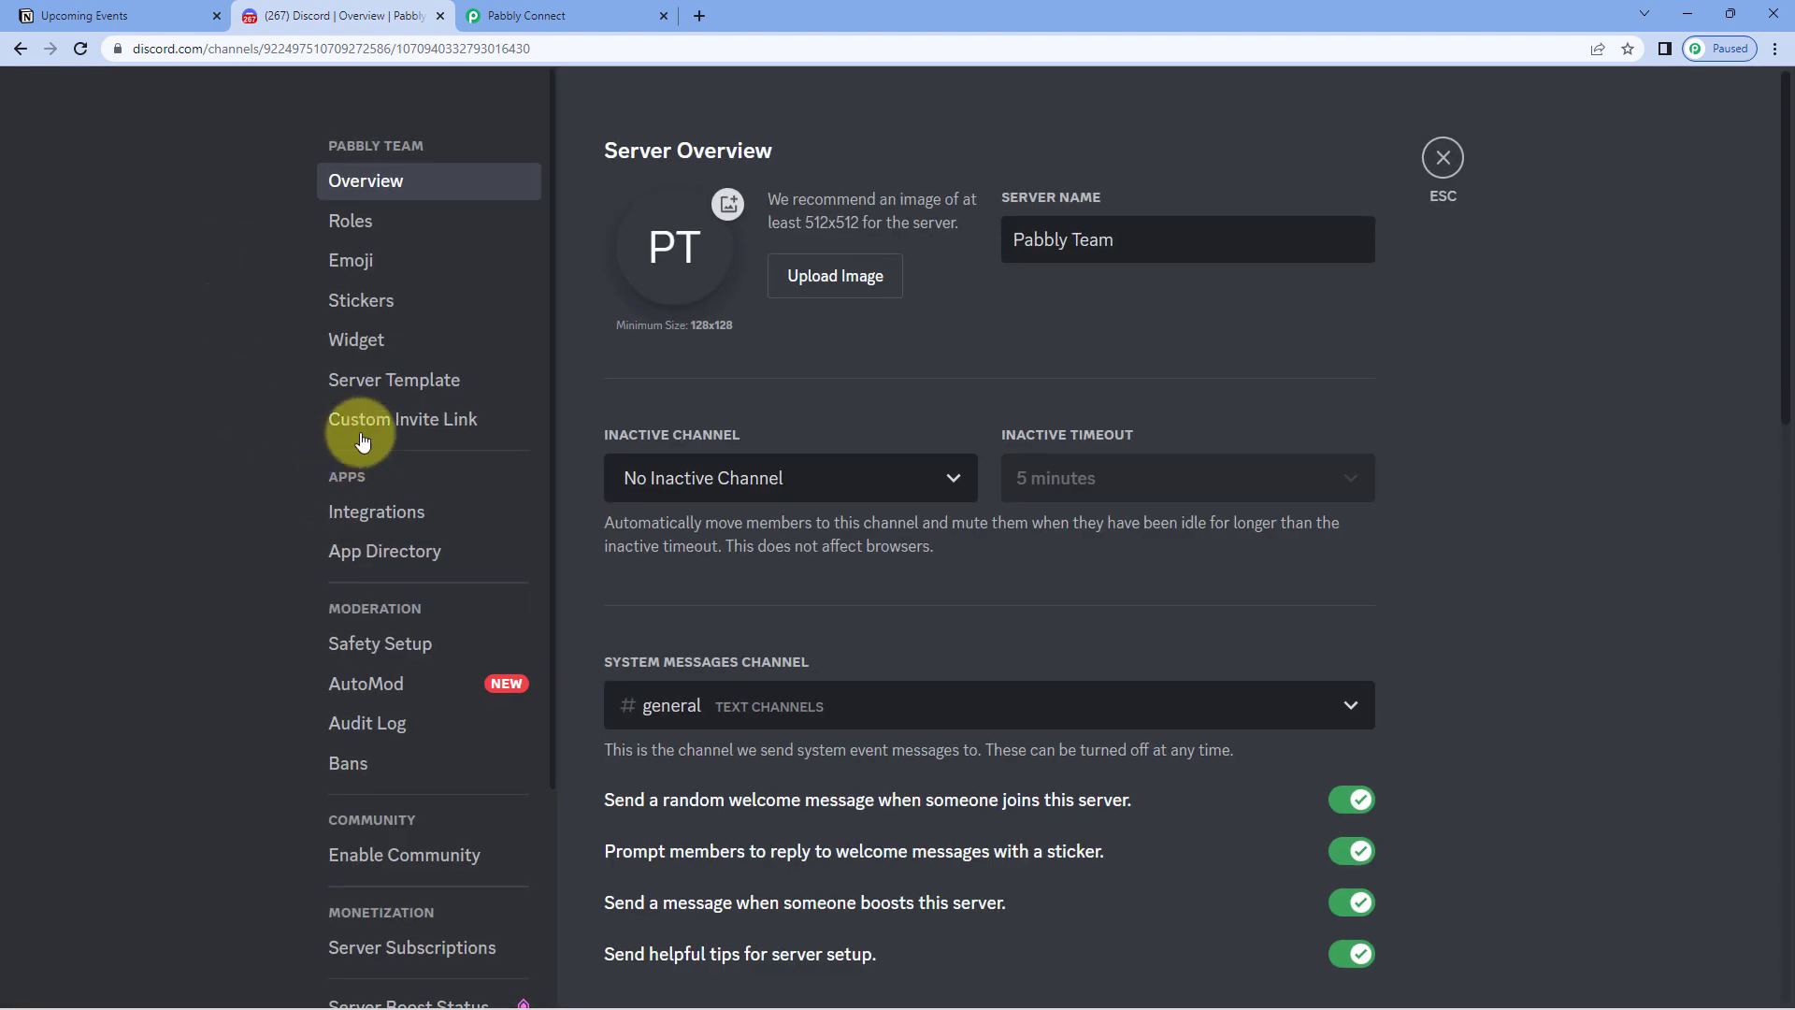
left_click(448, 516)
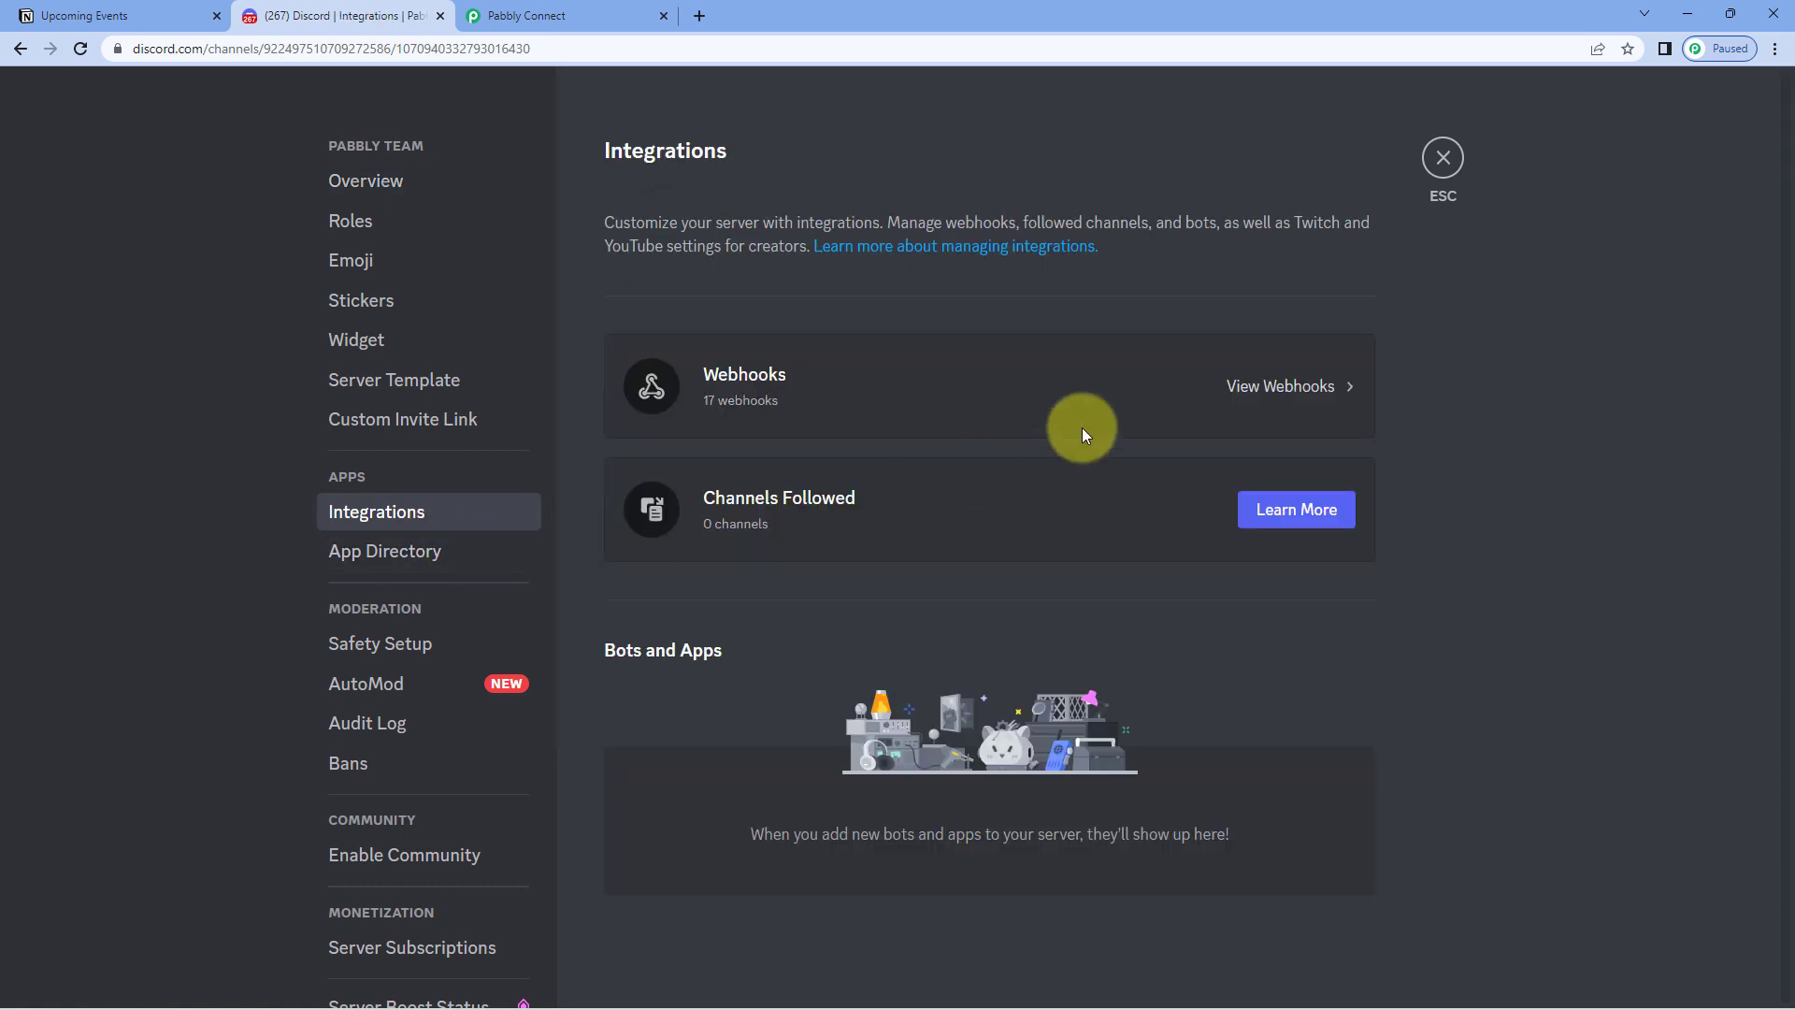
left_click(1288, 386)
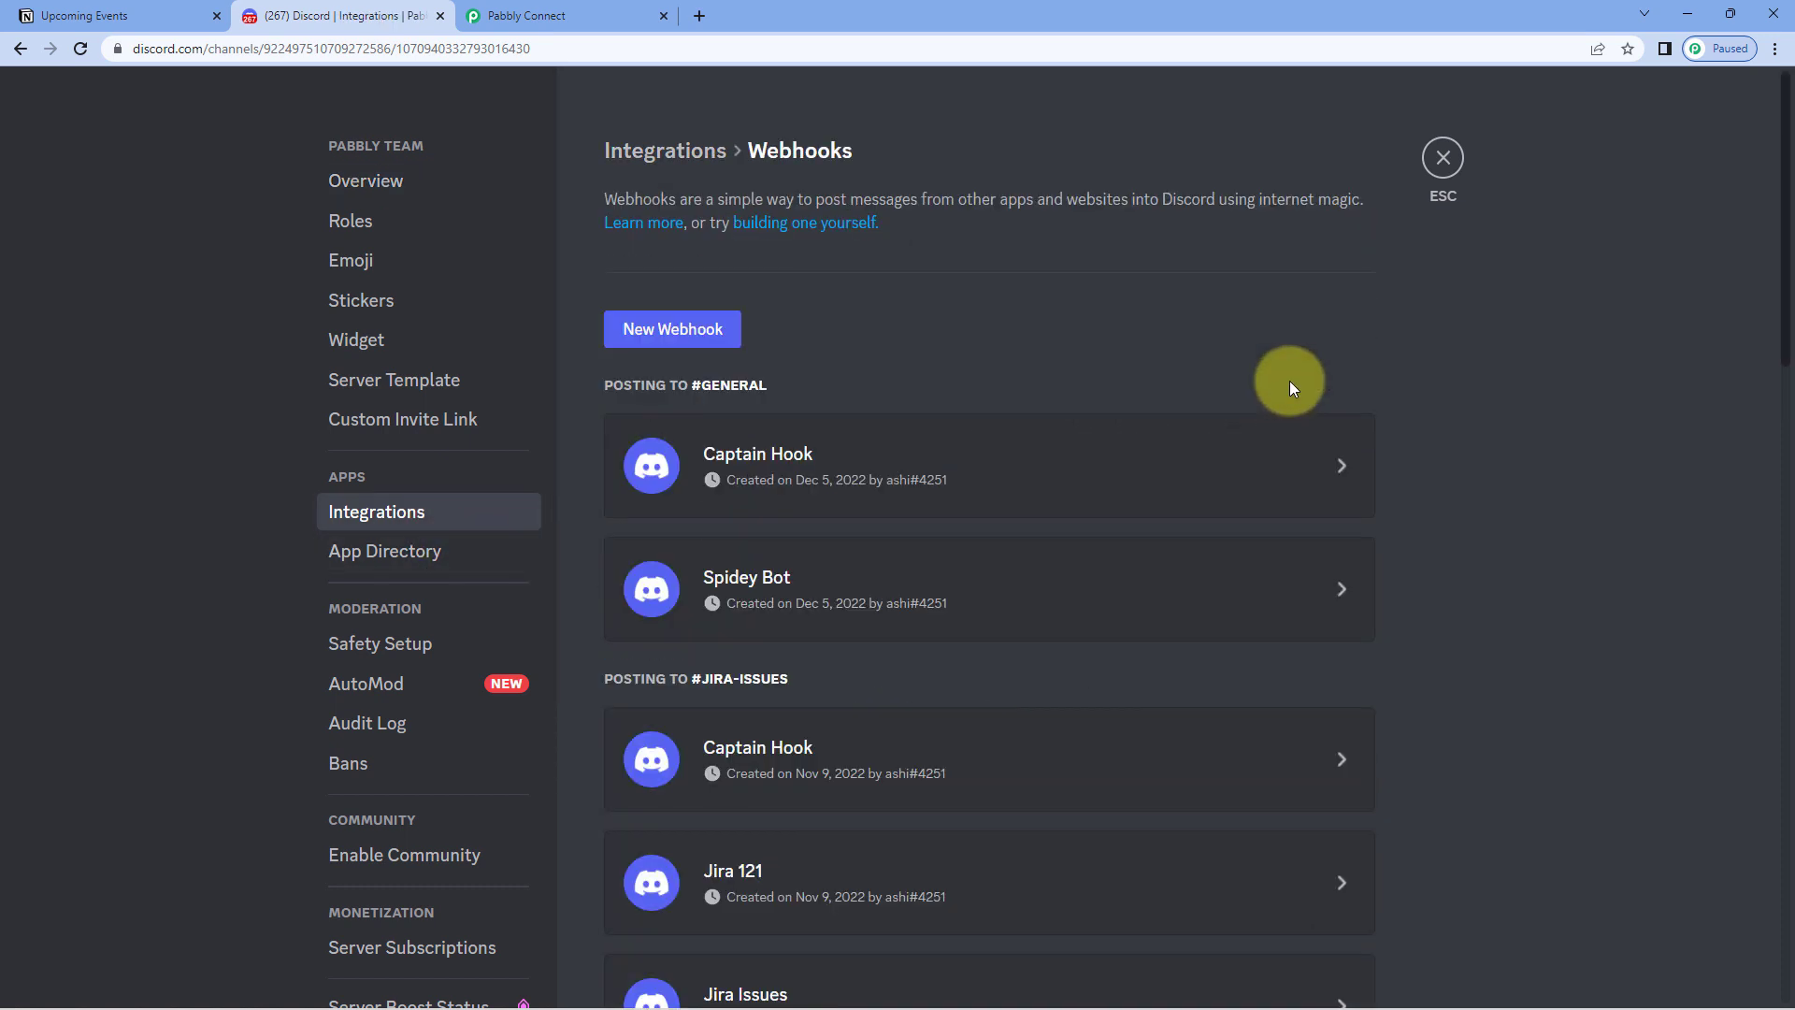
Create a new webhook for the server and name it Notion Items.
left_click(733, 334)
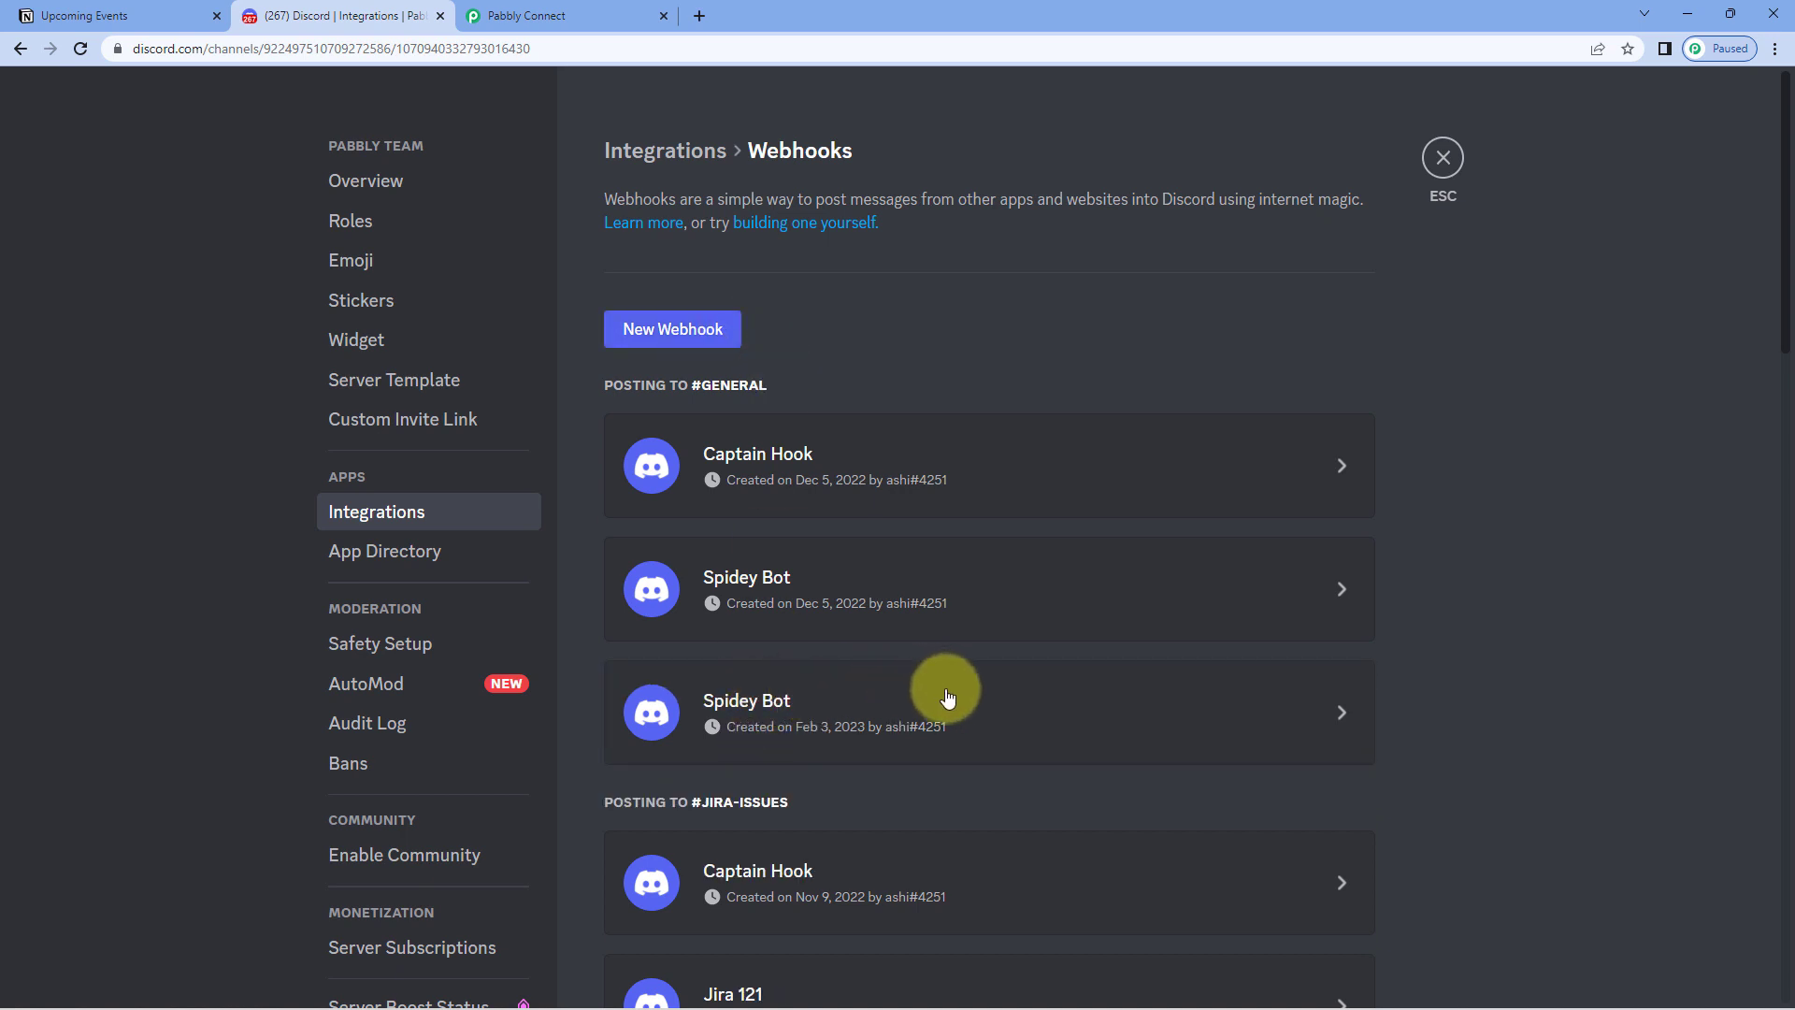
left_click(989, 713)
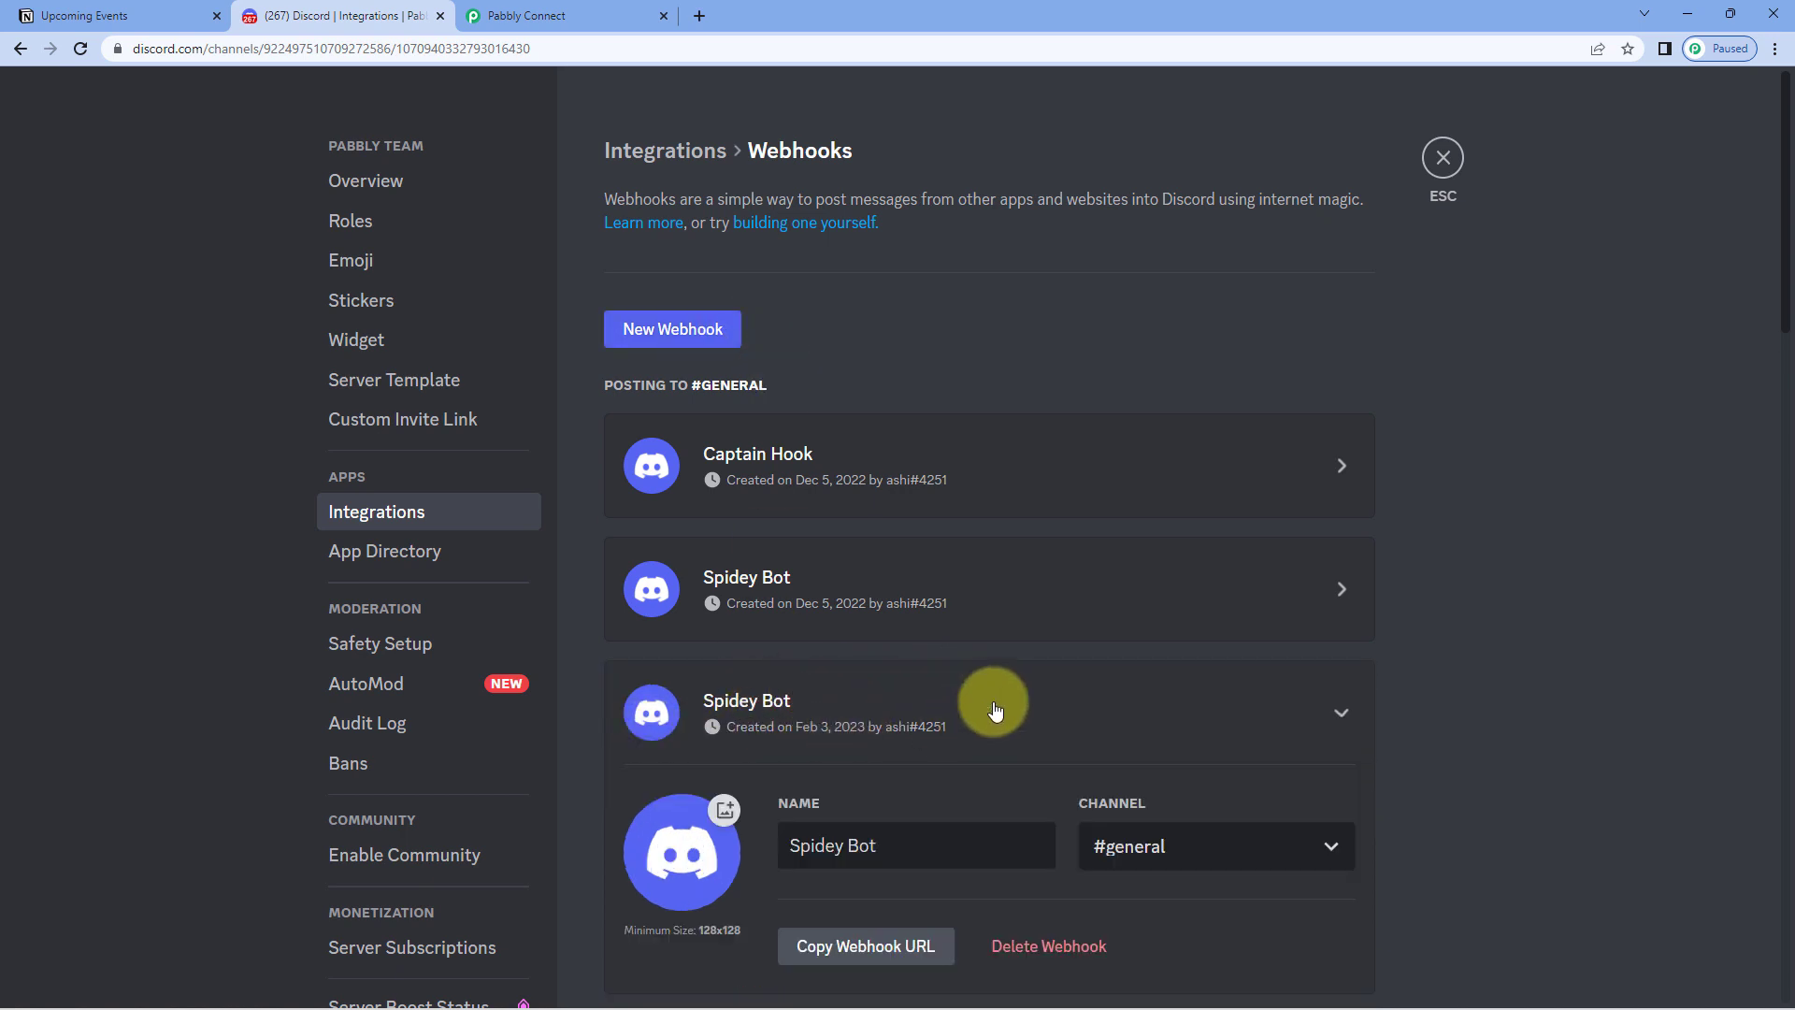
scroll(997, 711, "down", 1)
left_click_drag(922, 651, 729, 658)
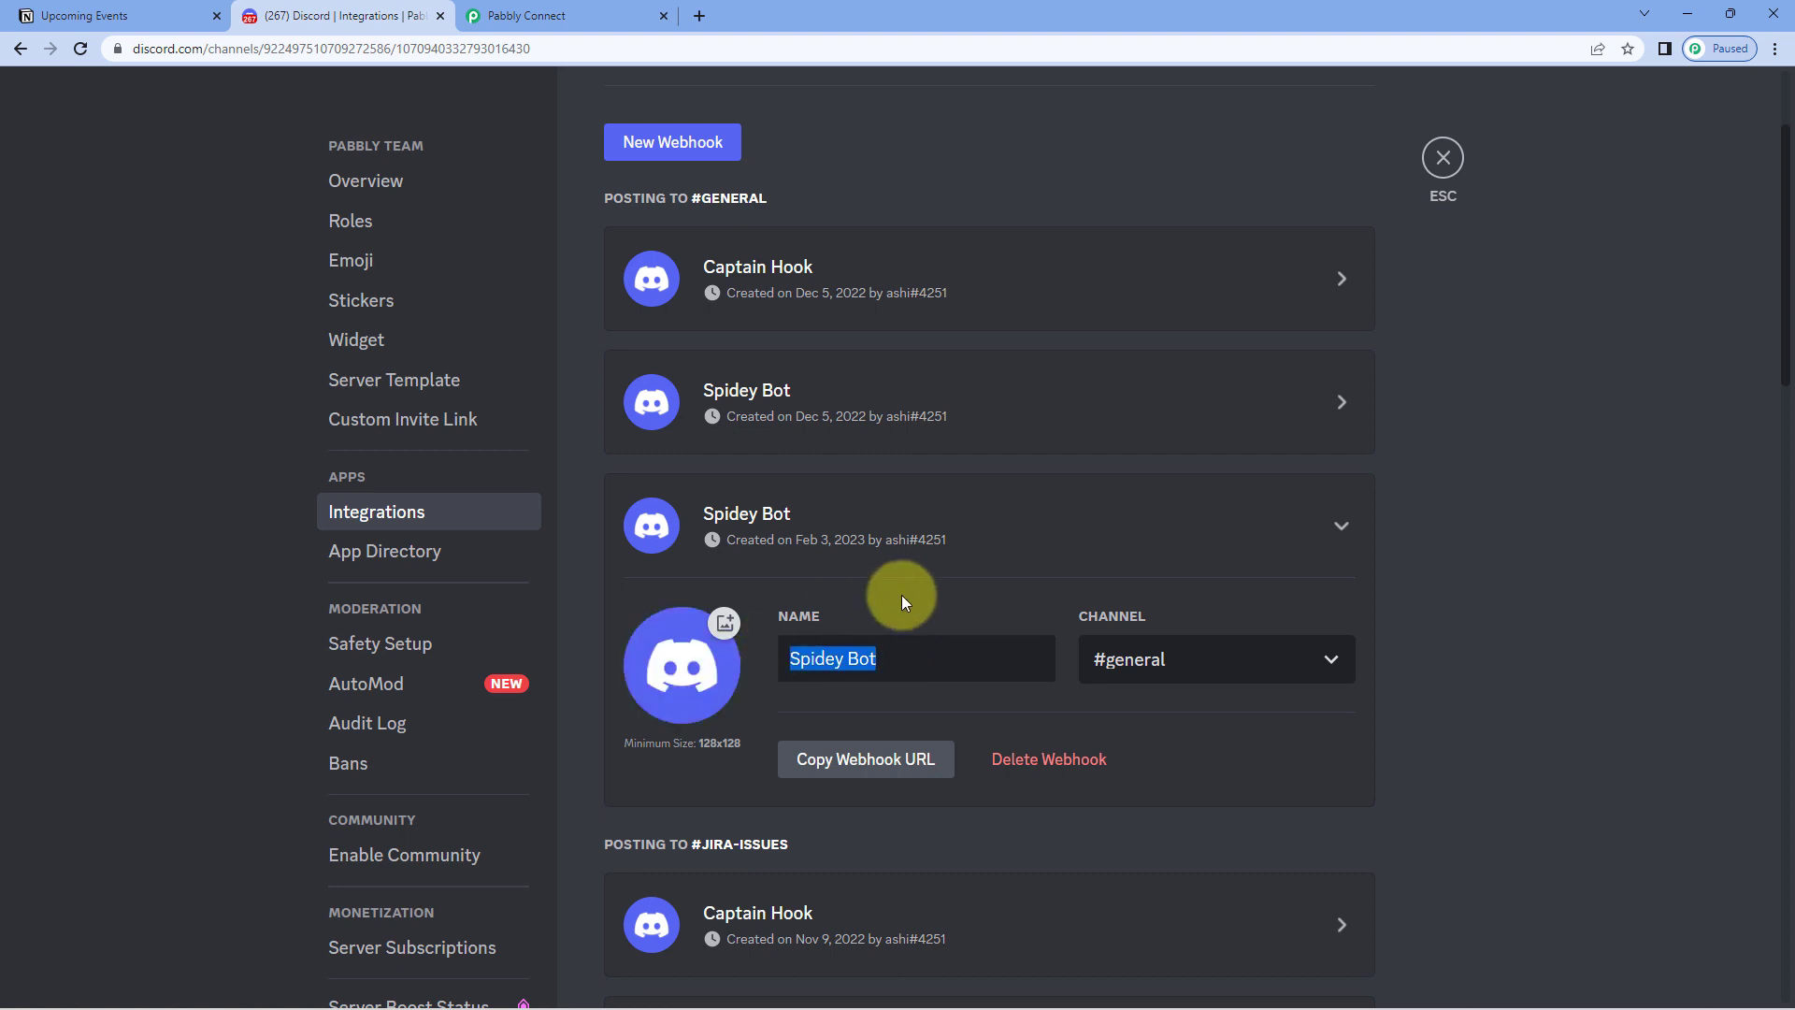
type("Noti")
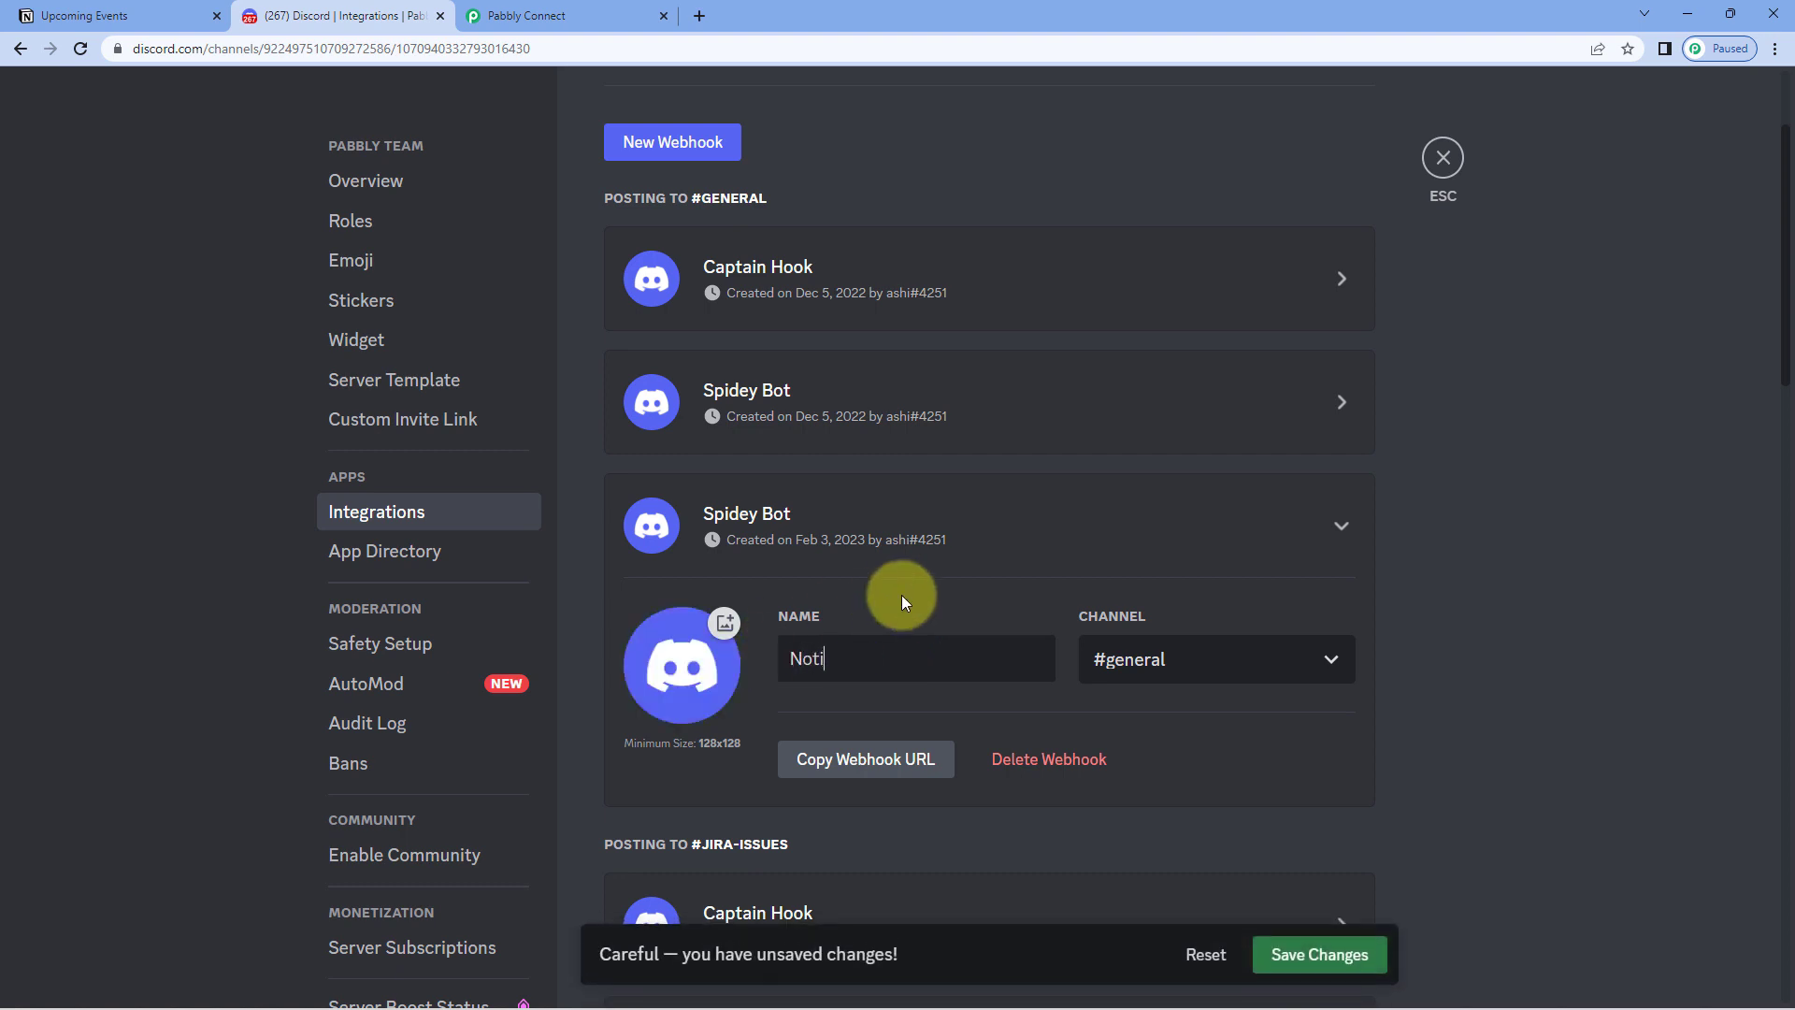
type("on Items")
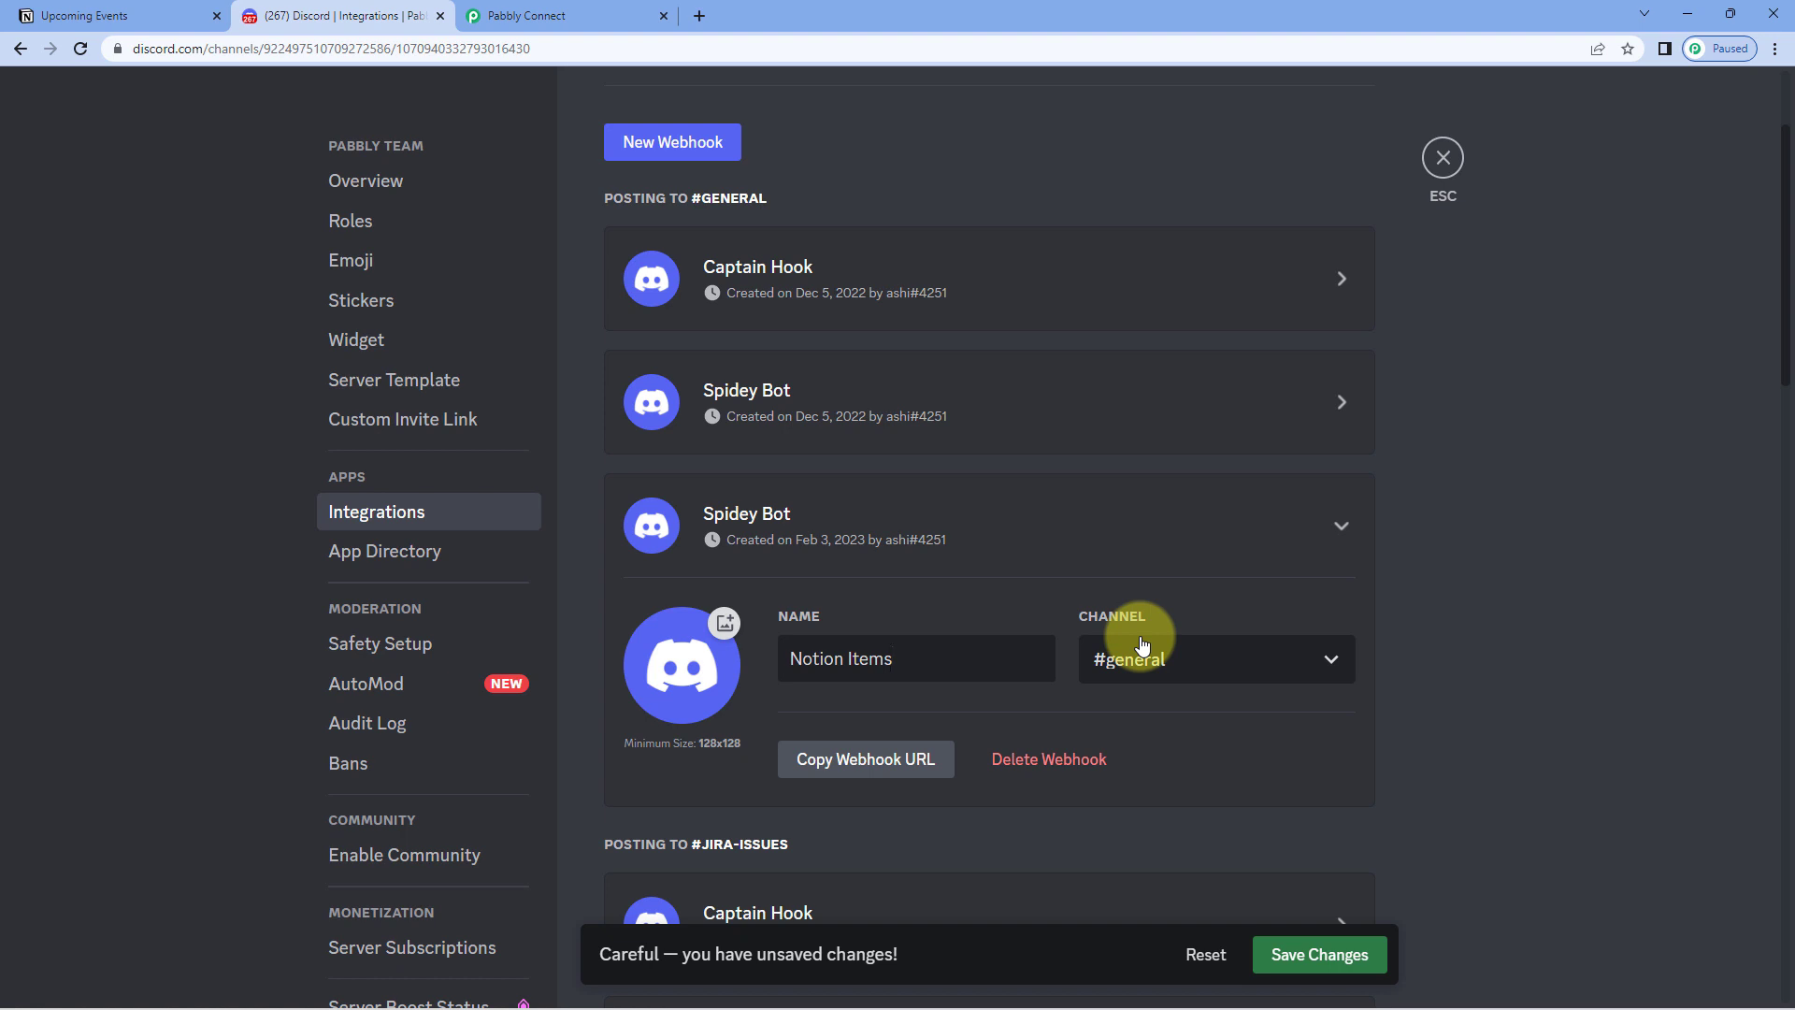
Set the new webhook's channel to #notion-items.
left_click(1243, 660)
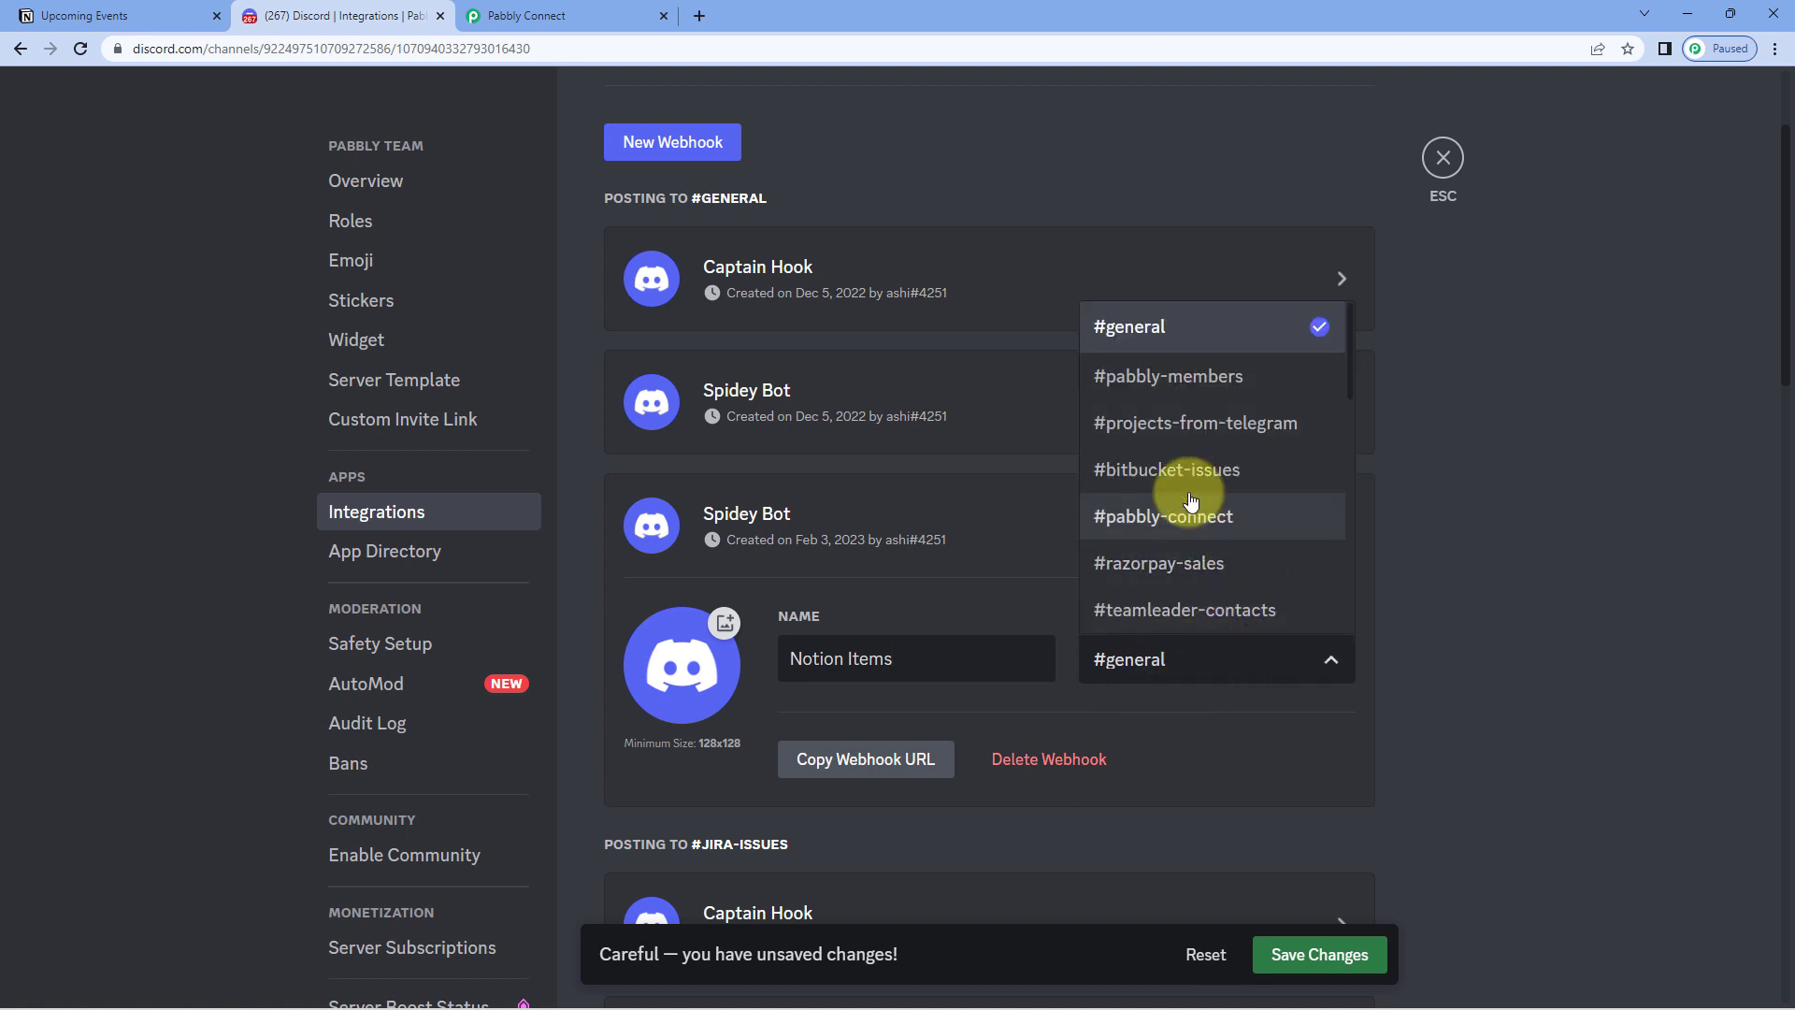
scroll(1192, 430, "down", 2)
scroll(1192, 428, "down", 8)
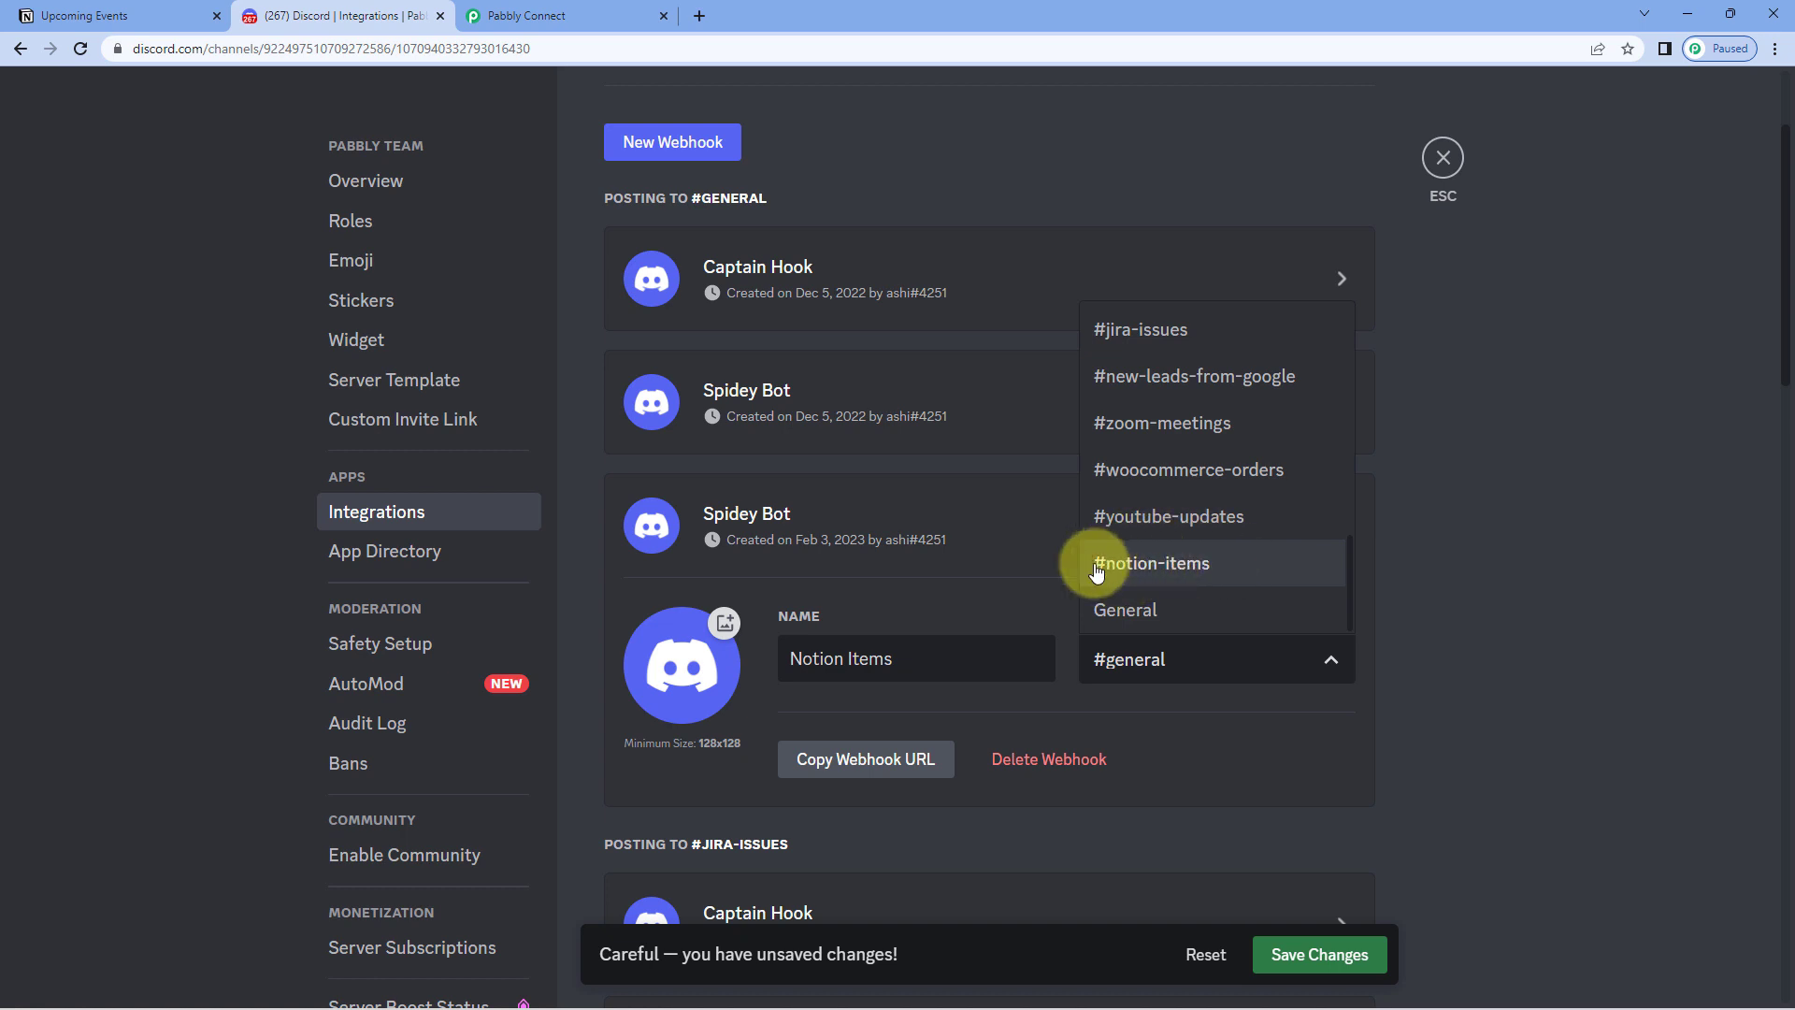
left_click(1181, 577)
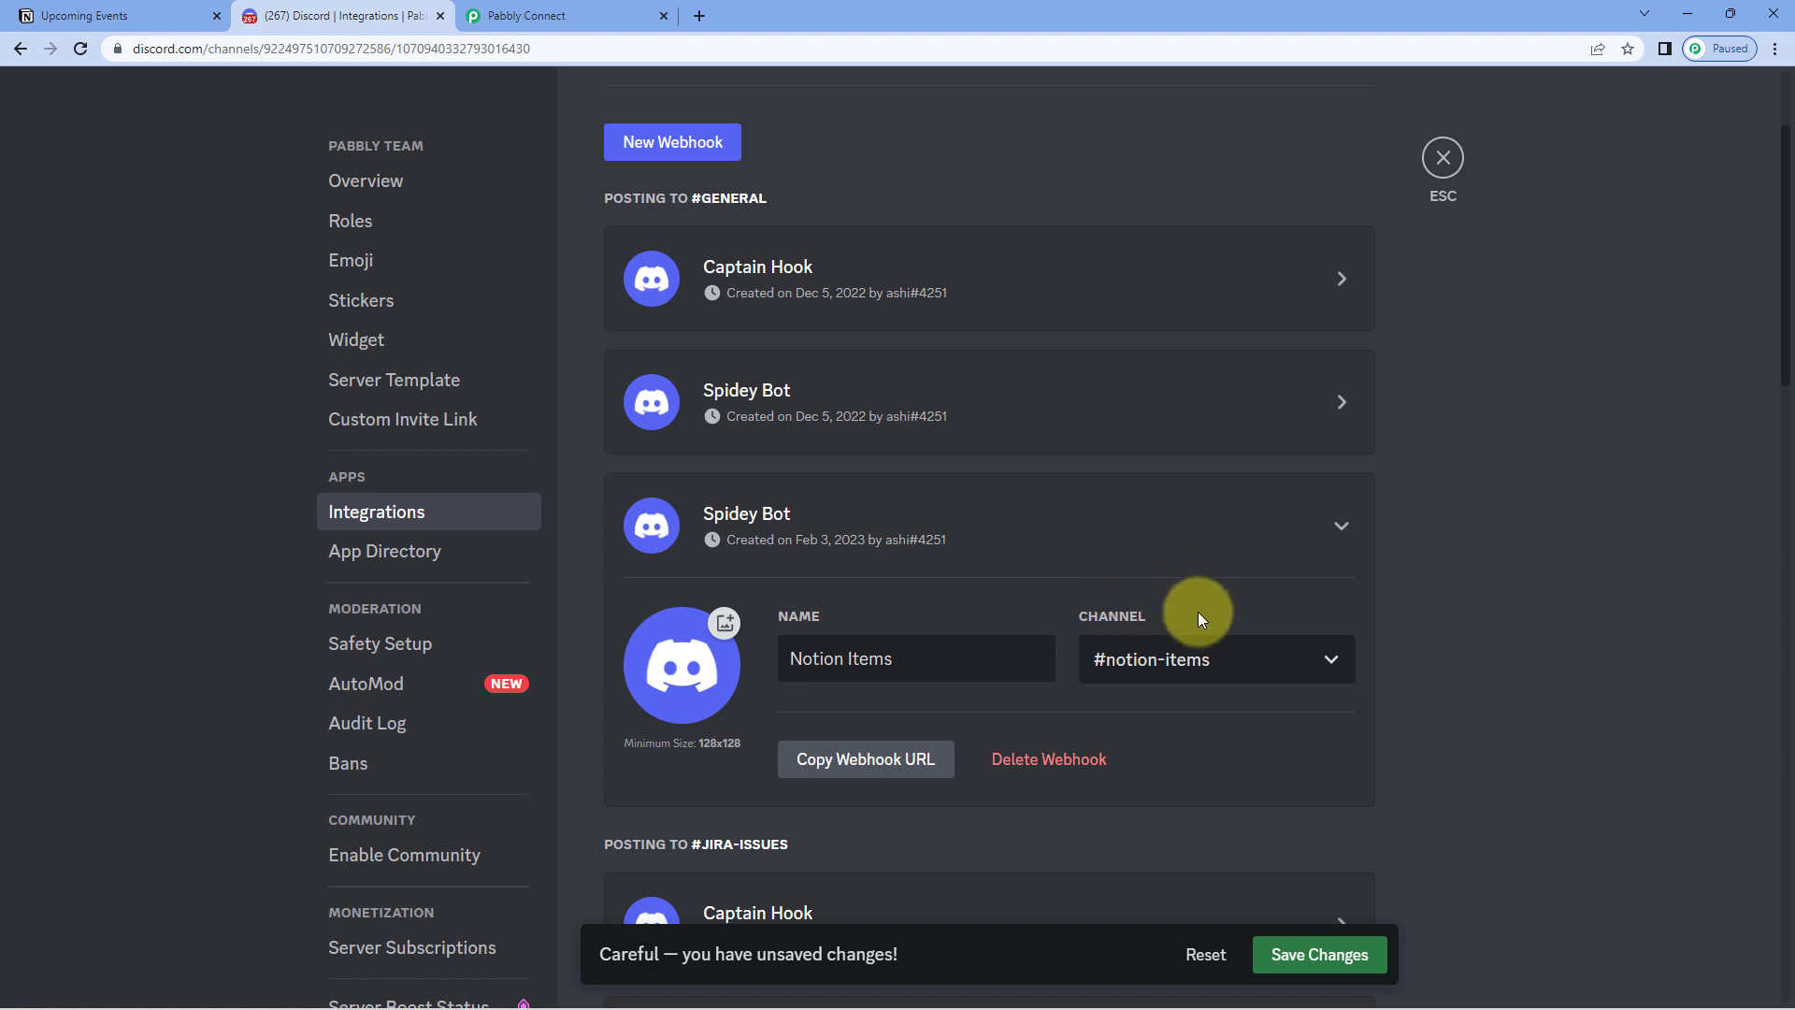
Copy the Notion Items webhook's URL and save the webhook changes.
left_click(869, 765)
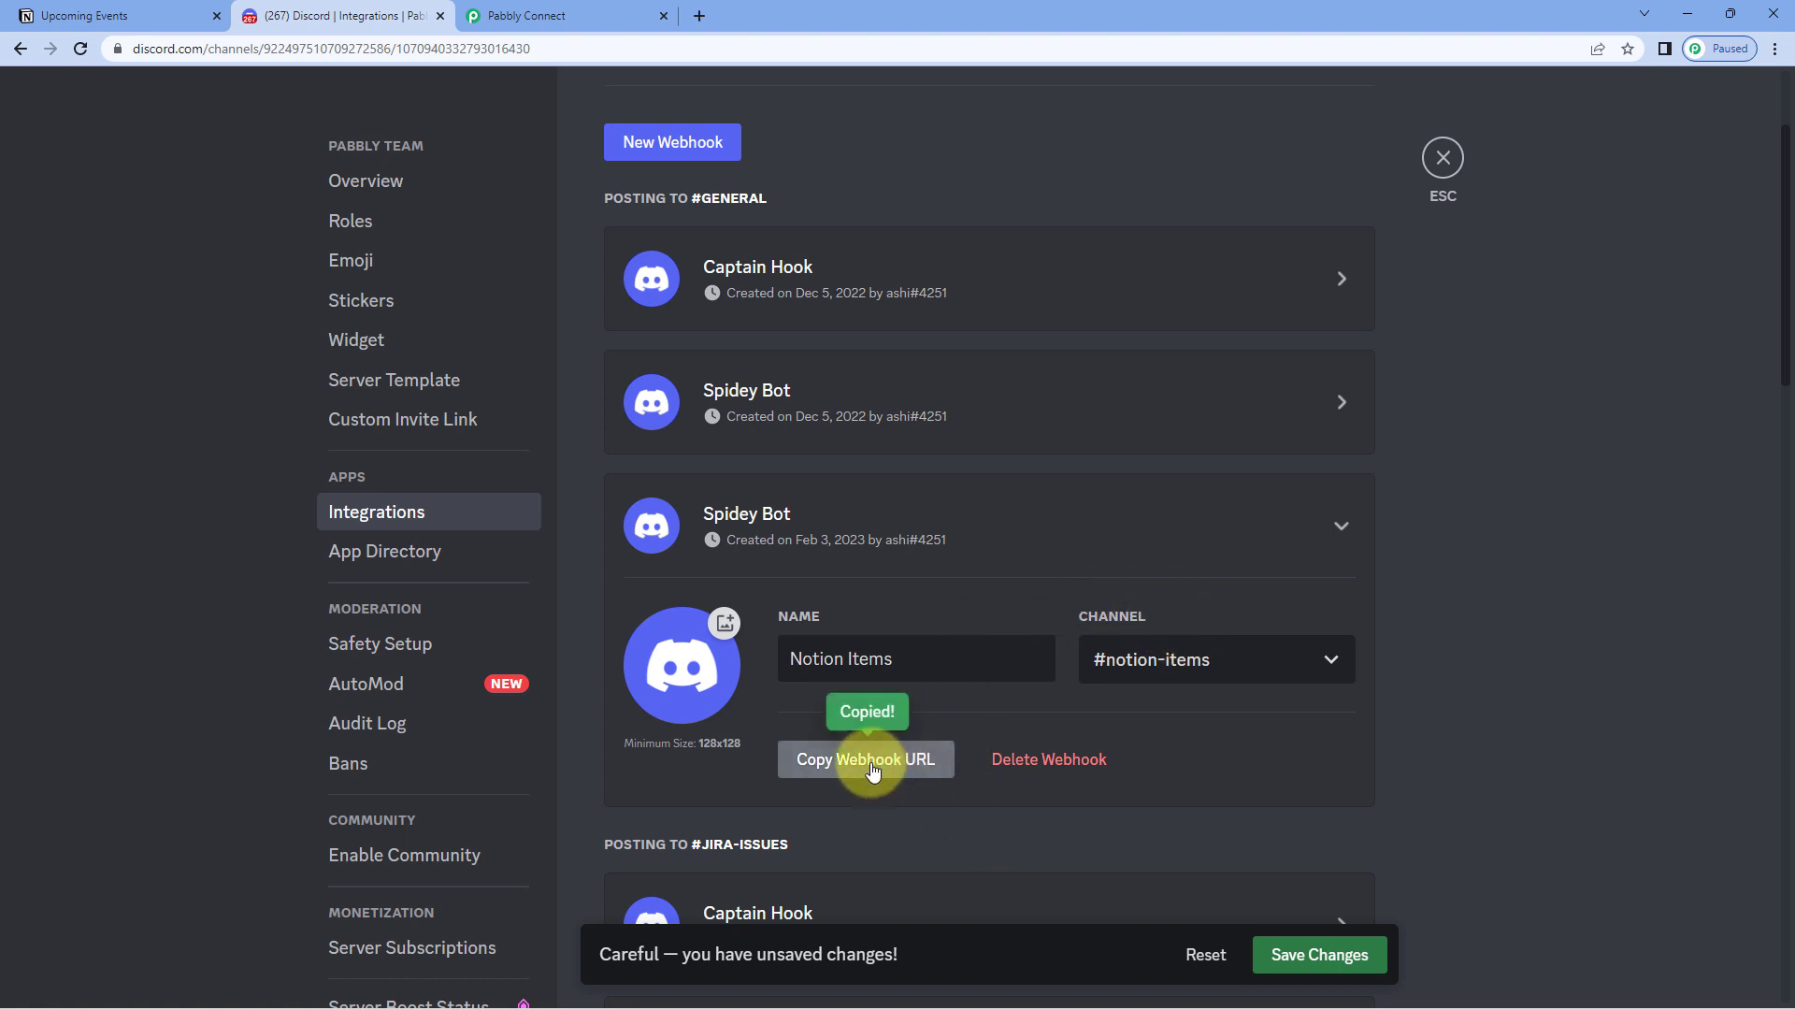
left_click(1332, 963)
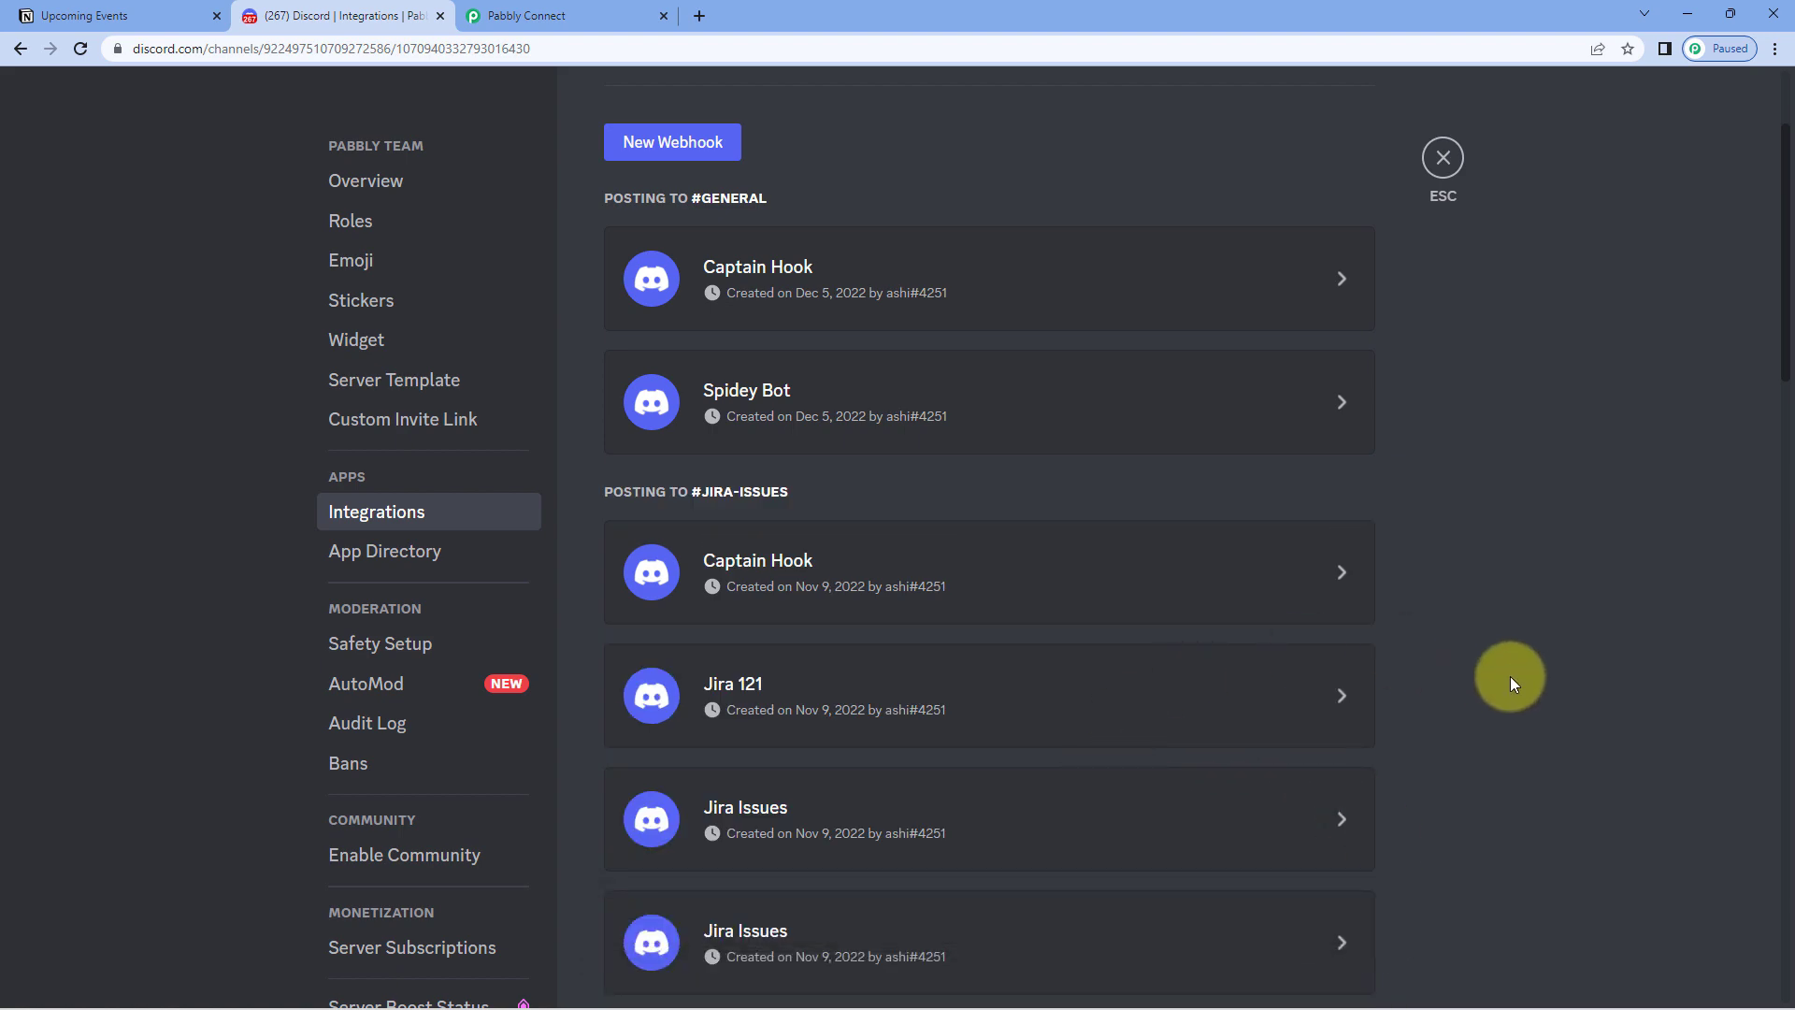
scroll(1485, 633, "down", 9)
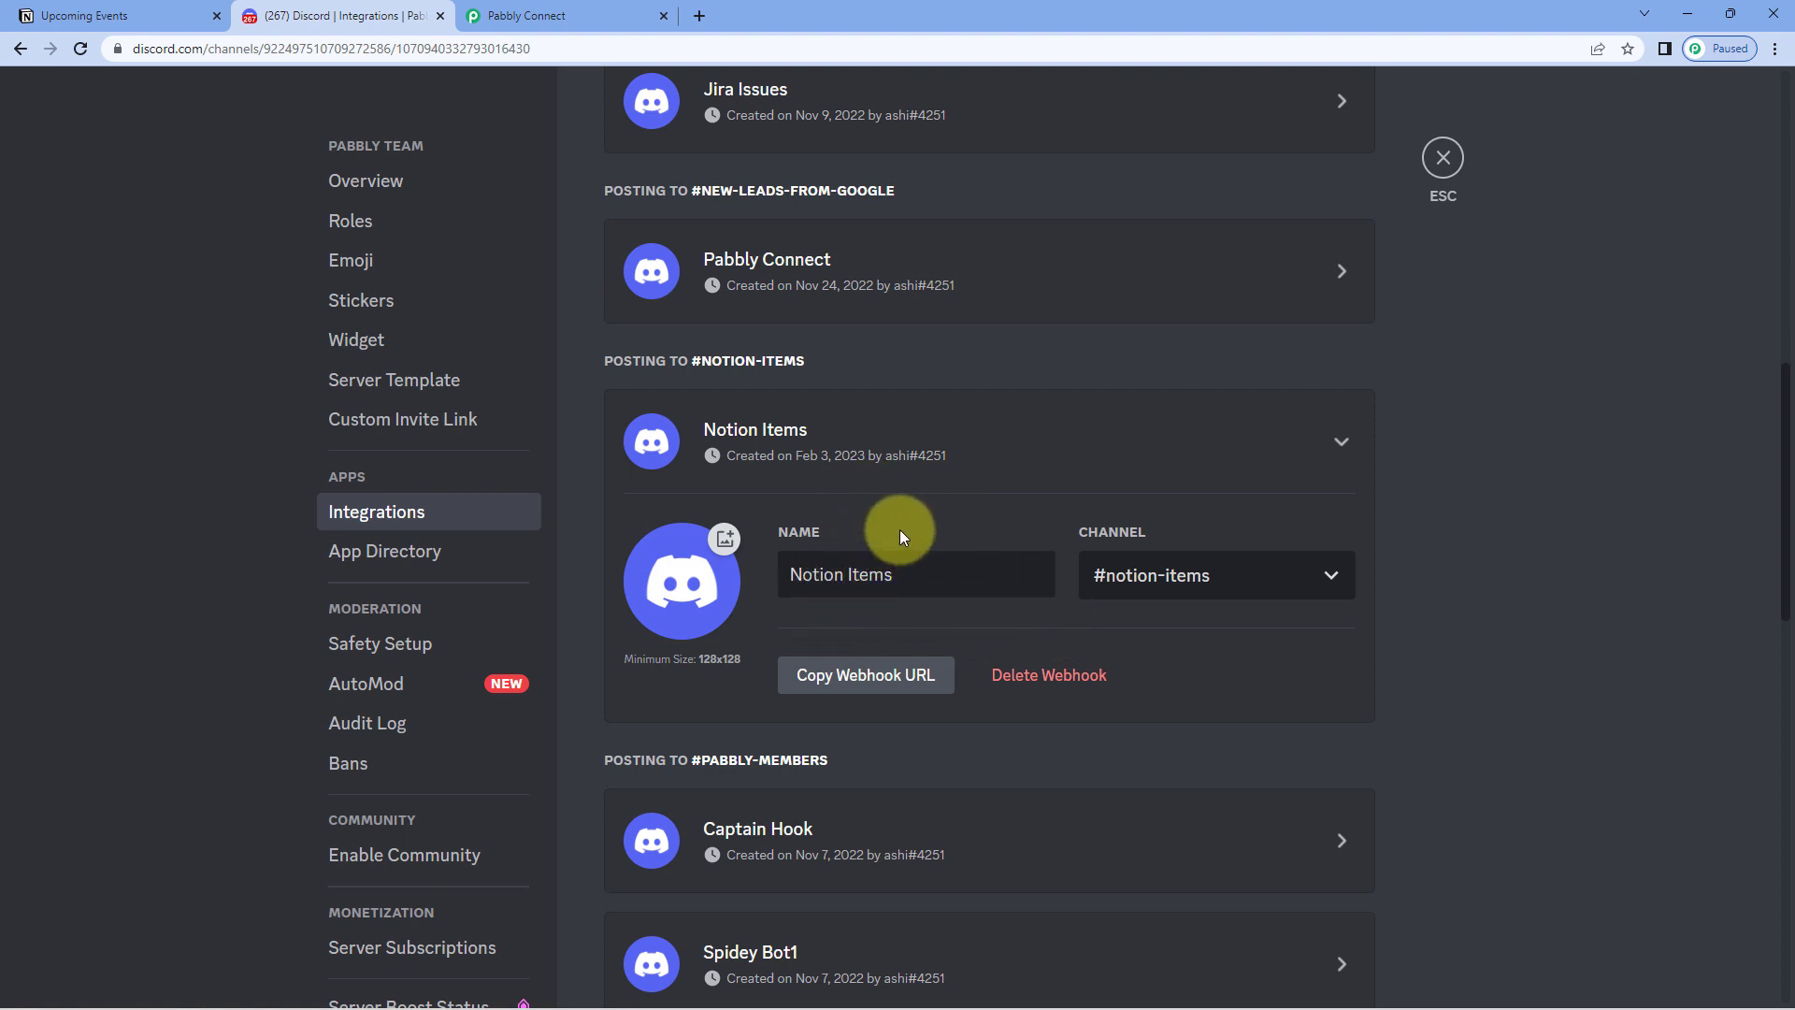
Switch to Pabbly Connect and paste the copied webhook URL into the Discord action's Webhook URL field.
left_click(575, 19)
left_click(535, 412)
right_click(543, 417)
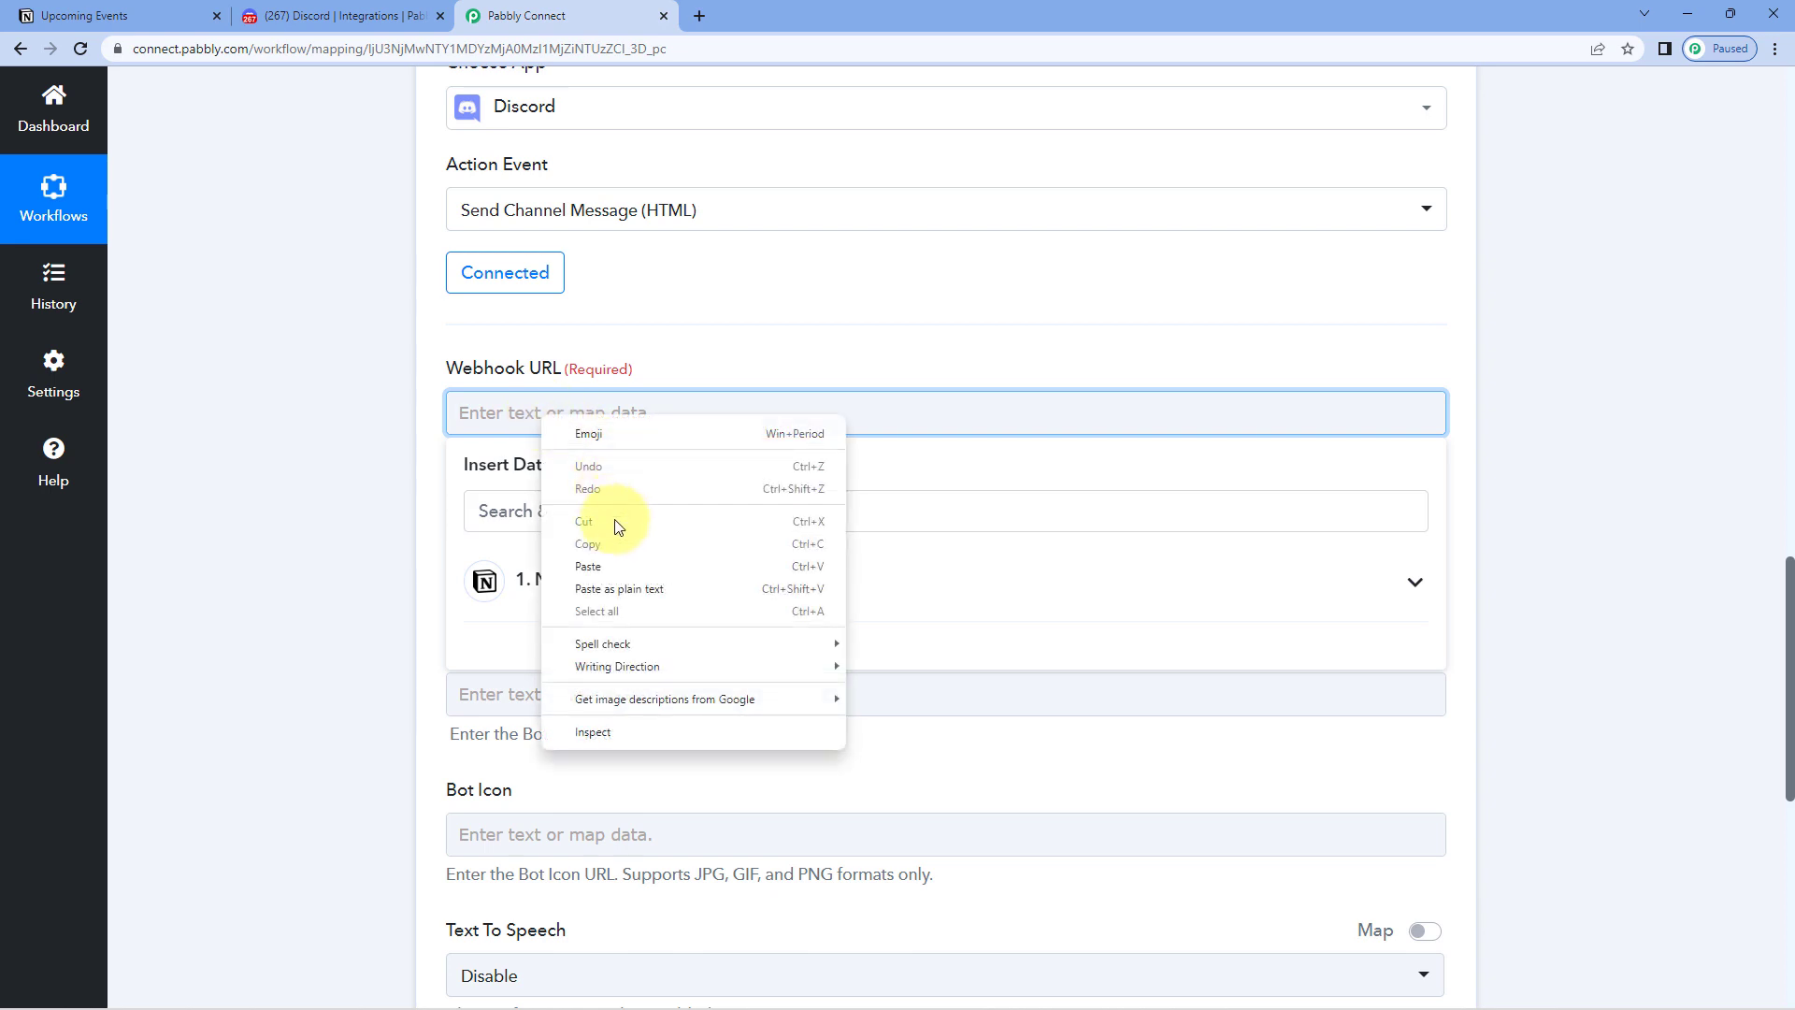
left_click(588, 566)
left_click(333, 460)
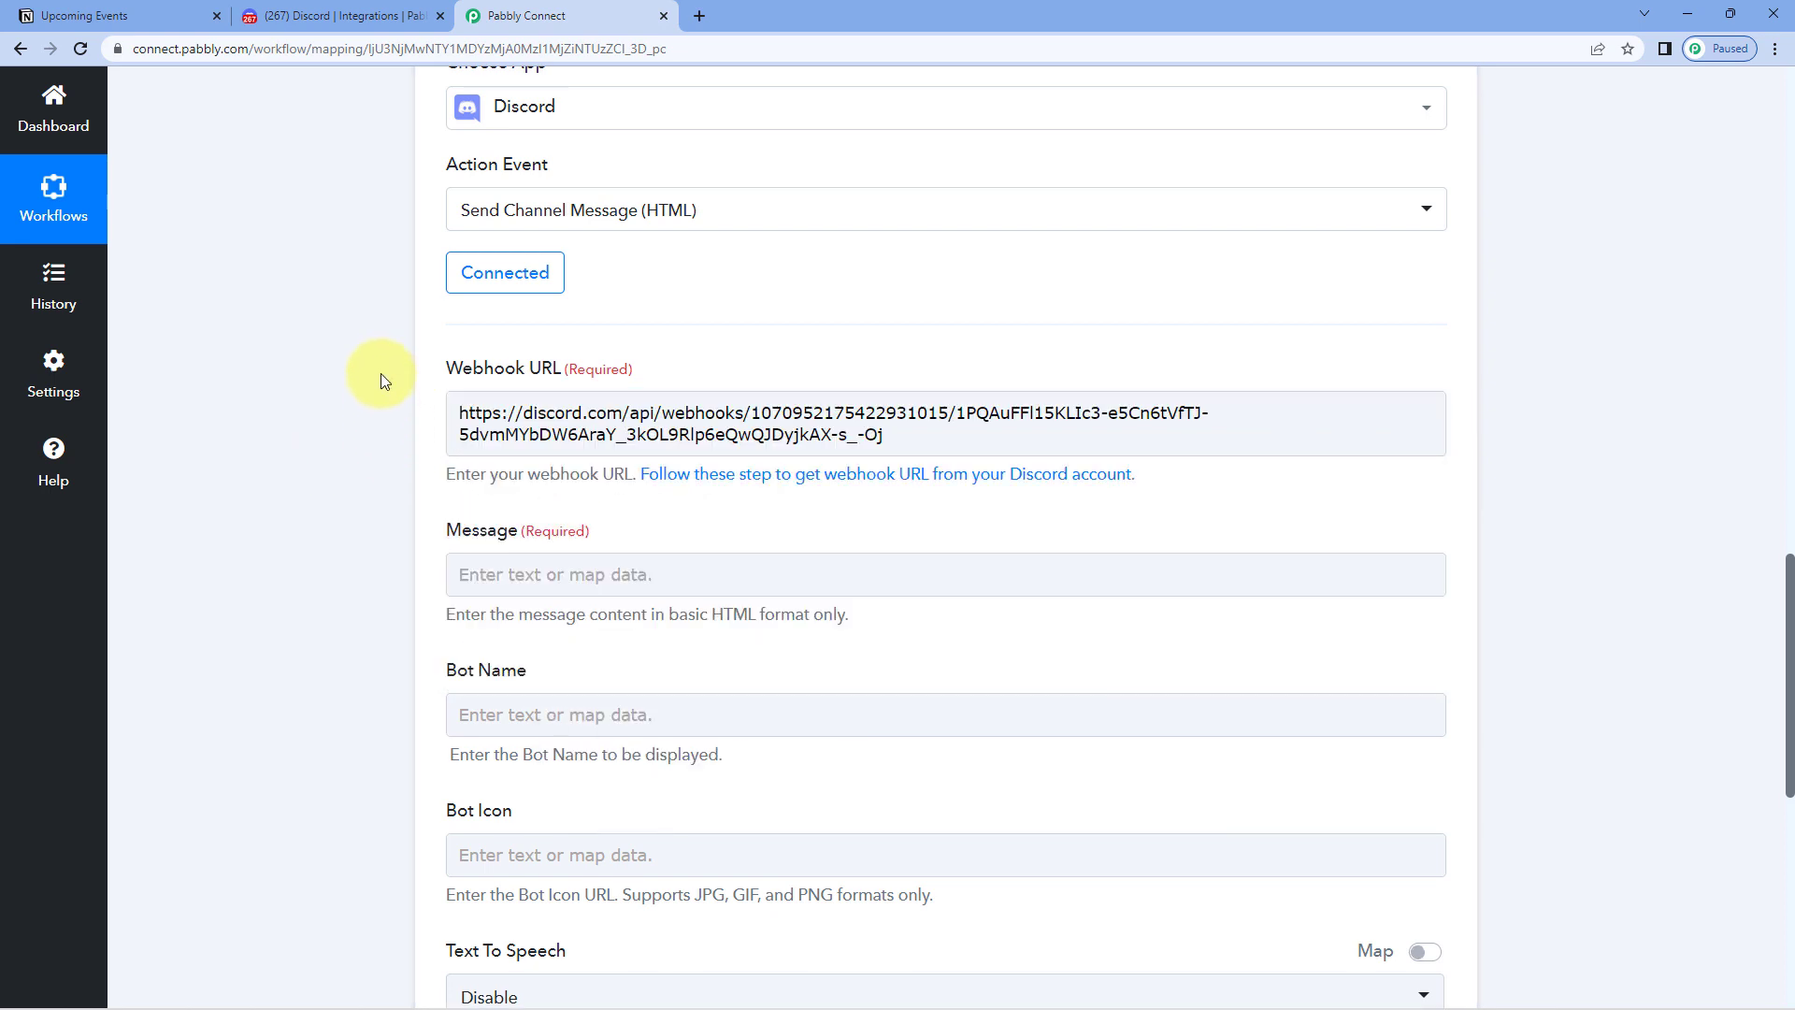
Begin the Discord message with "Hello Team," and the paragraph "We have a new upcoming event, event details are as follows:".
scroll(391, 434, "down", 2)
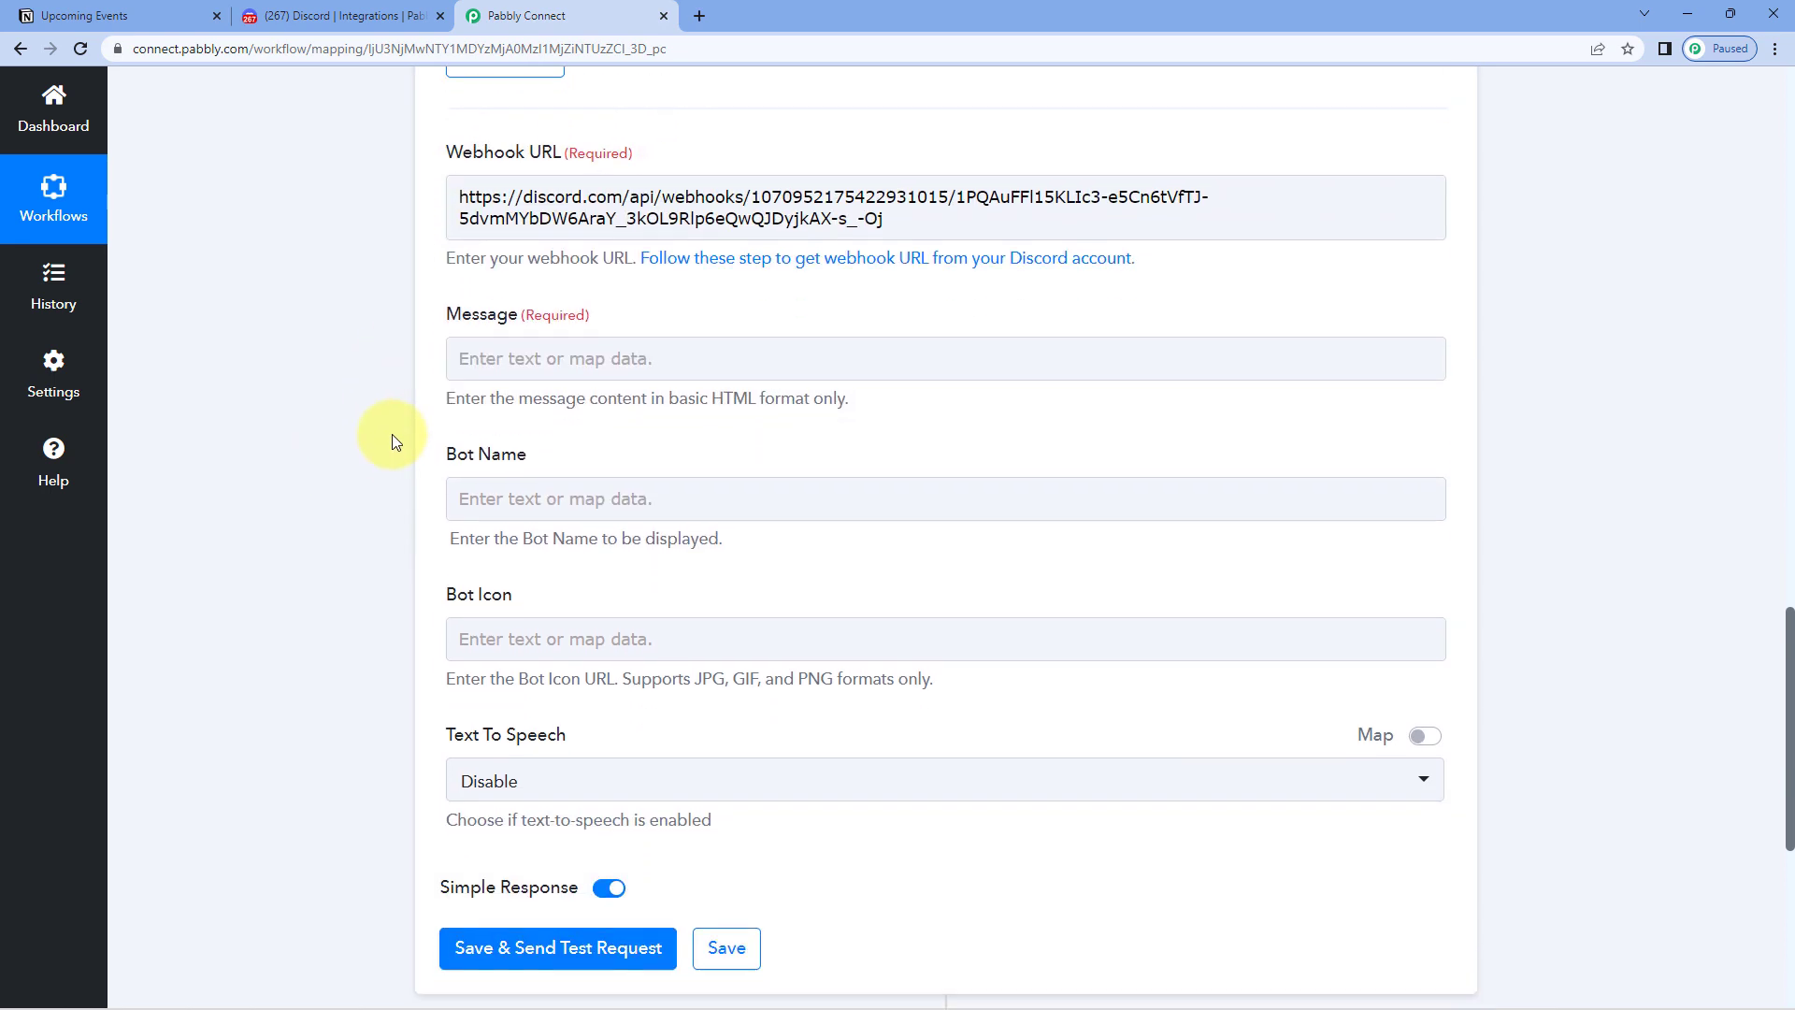
scroll(390, 434, "down", 1)
left_click(626, 280)
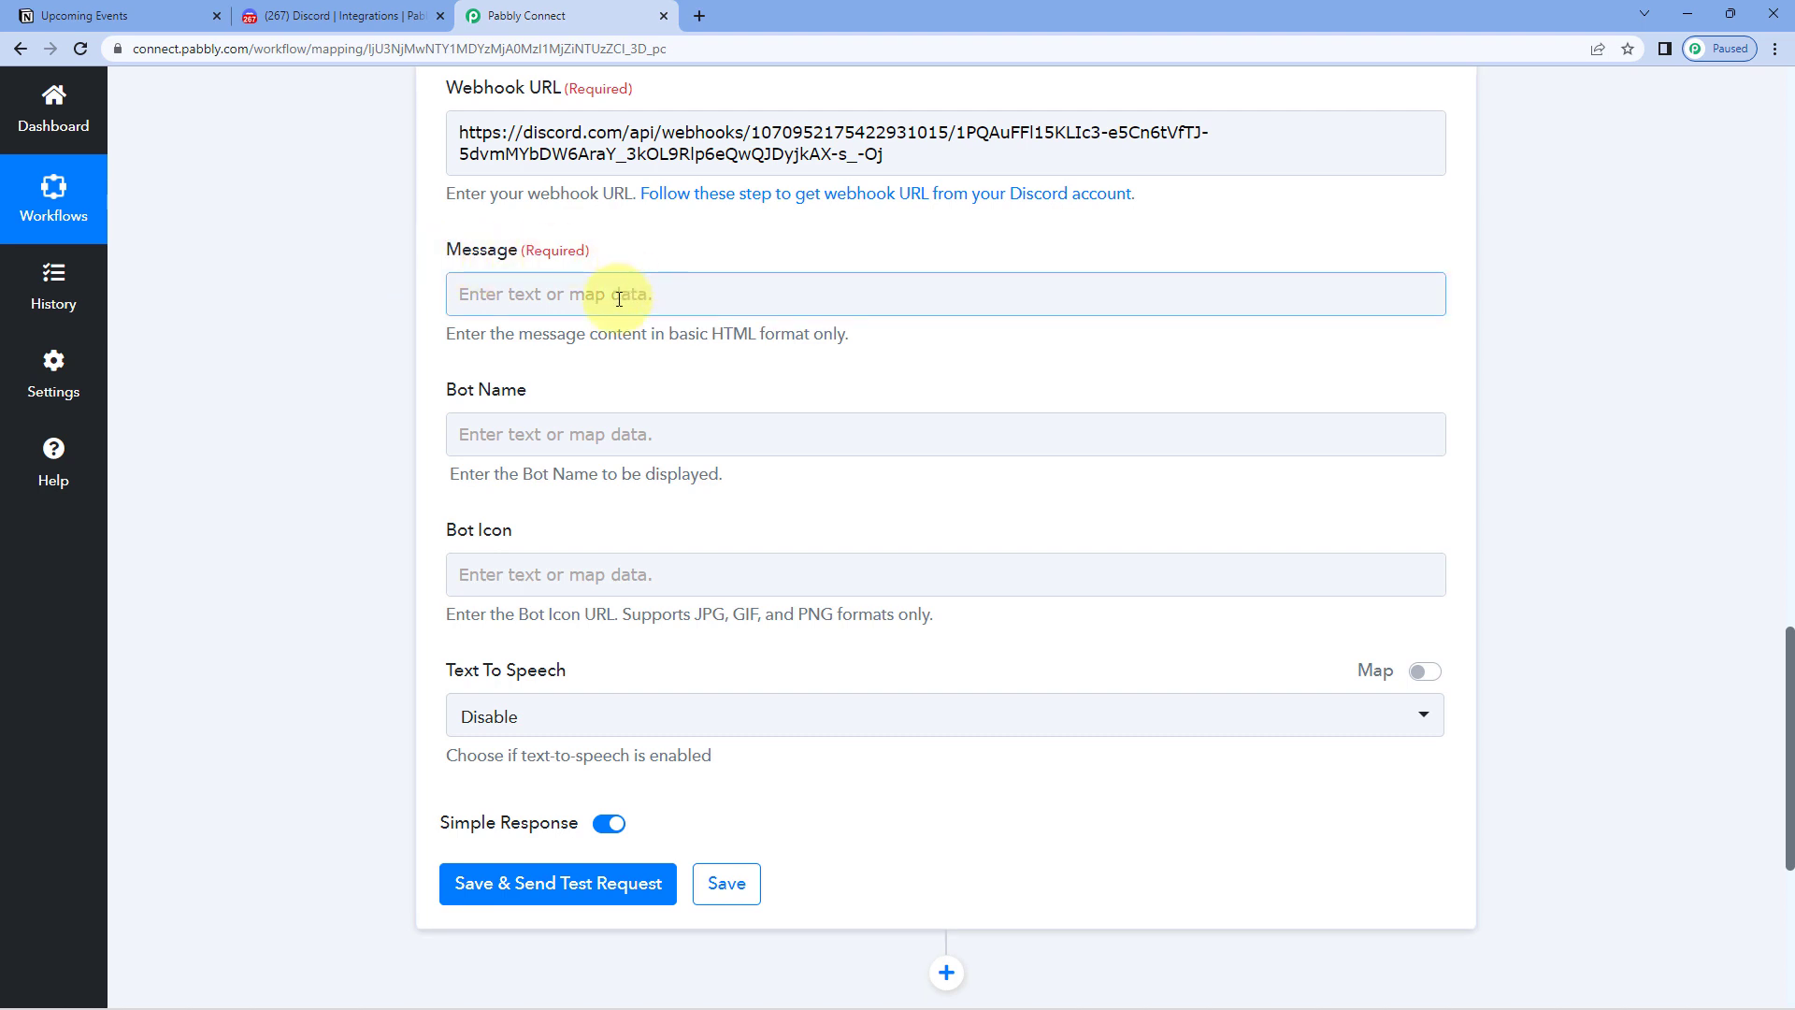
left_click(619, 297)
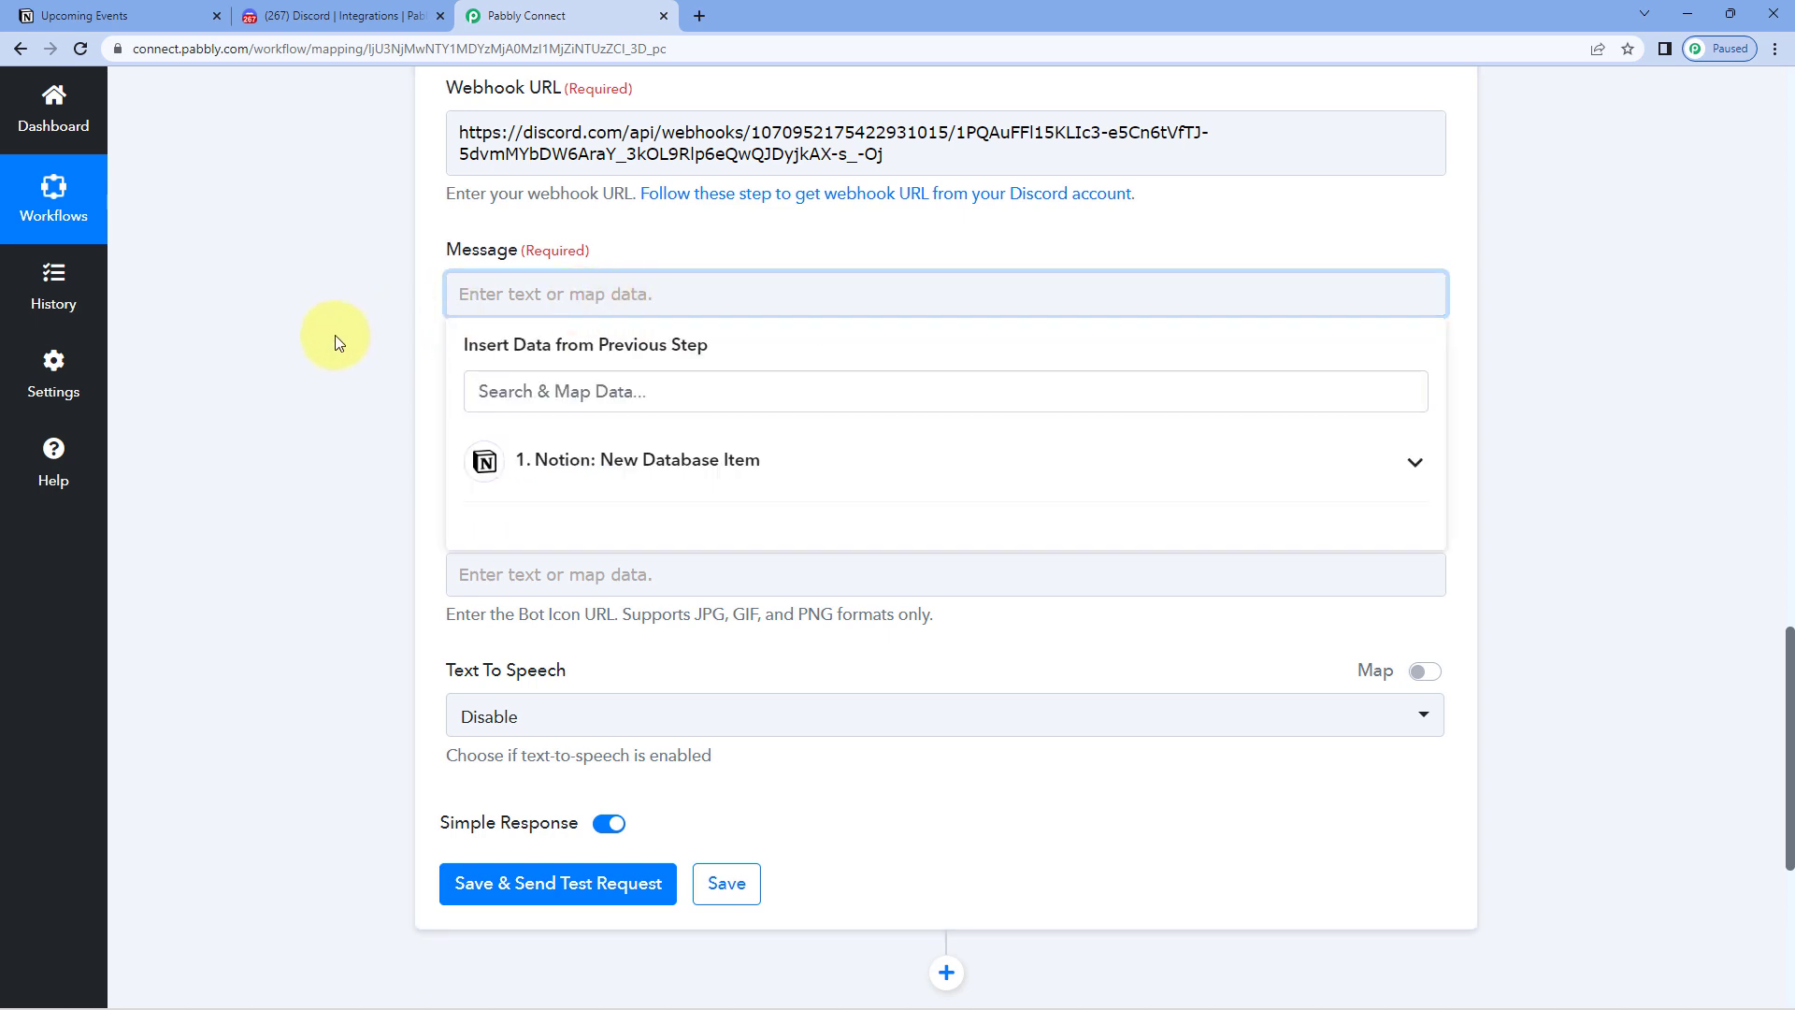
type("Hello Team,")
key("Return")
key("Return")
type("We have a new upcoming event:")
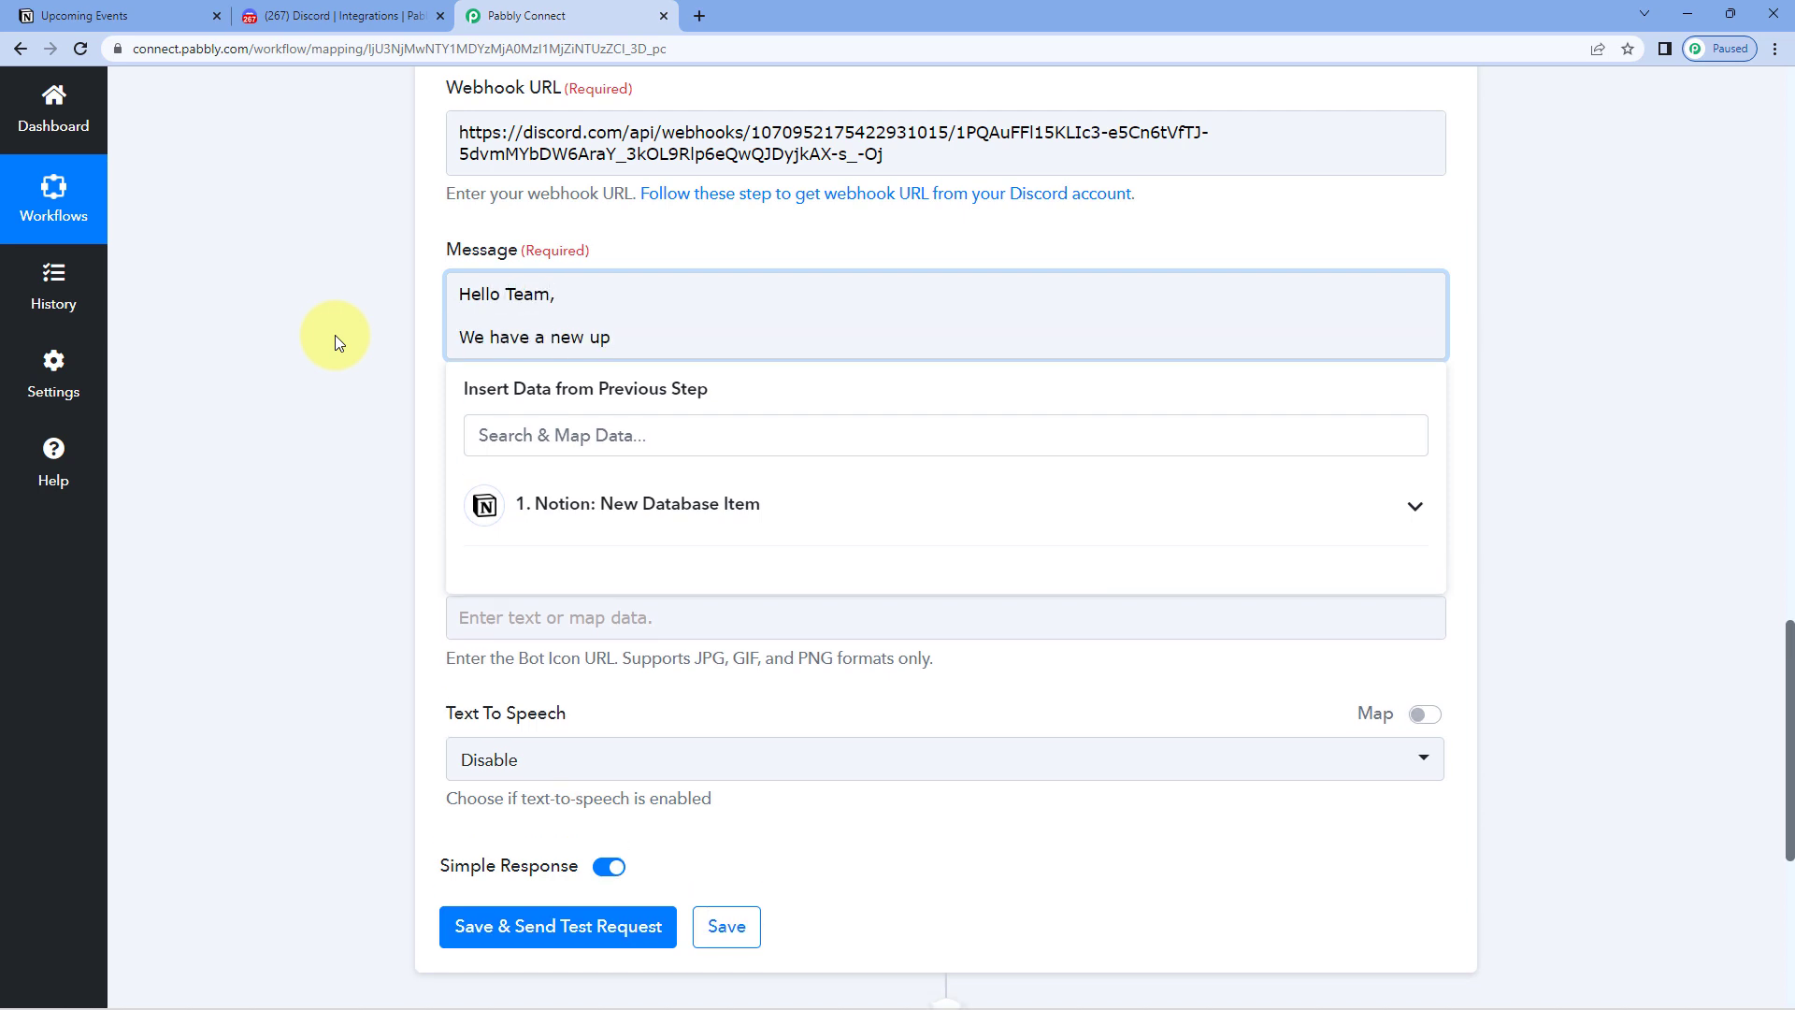
key("BackSpace")
type(", event details are as follows:")
key("Return")
key("Return")
Add the message lines "Event Name:", "Event Start Date:", "Event End Date:", "Description:" and "Guest:".
type("Event Name:")
key("Return")
type("Event Start Date:")
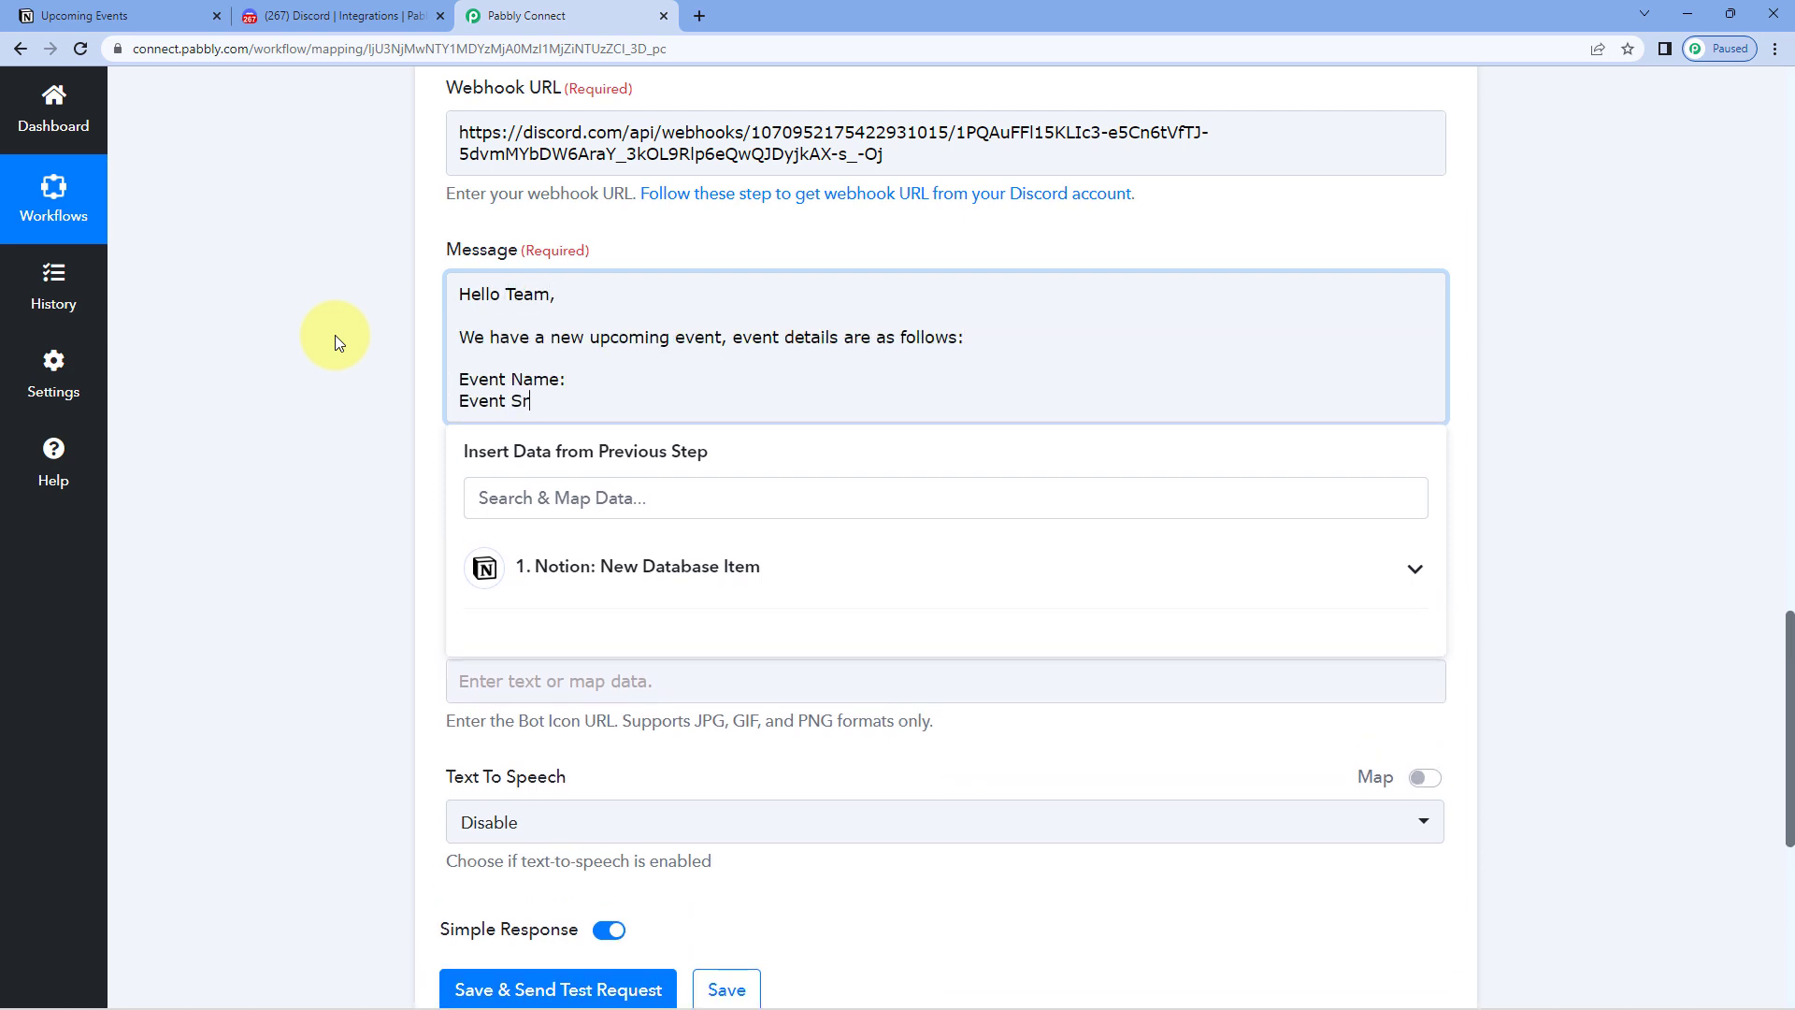
key("Return")
type("Event End Date:")
key("Return")
type("Description:")
key("Return")
type("Guest:")
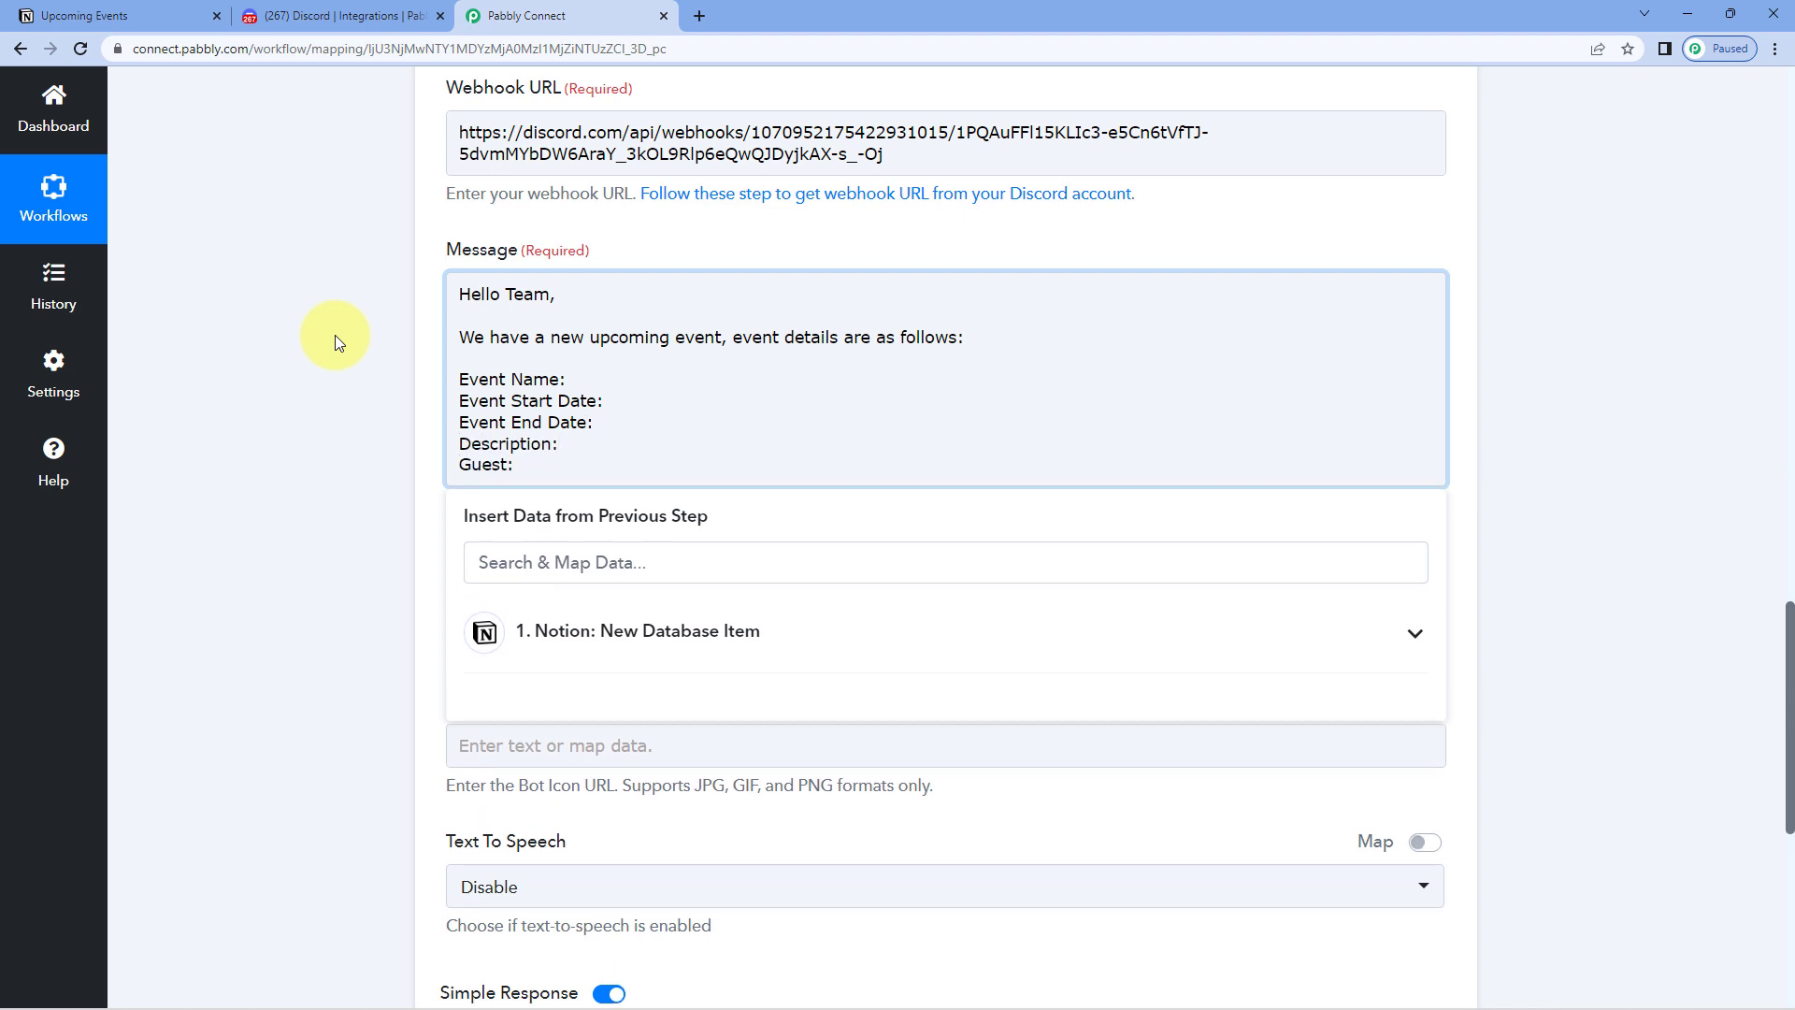
left_click(326, 357)
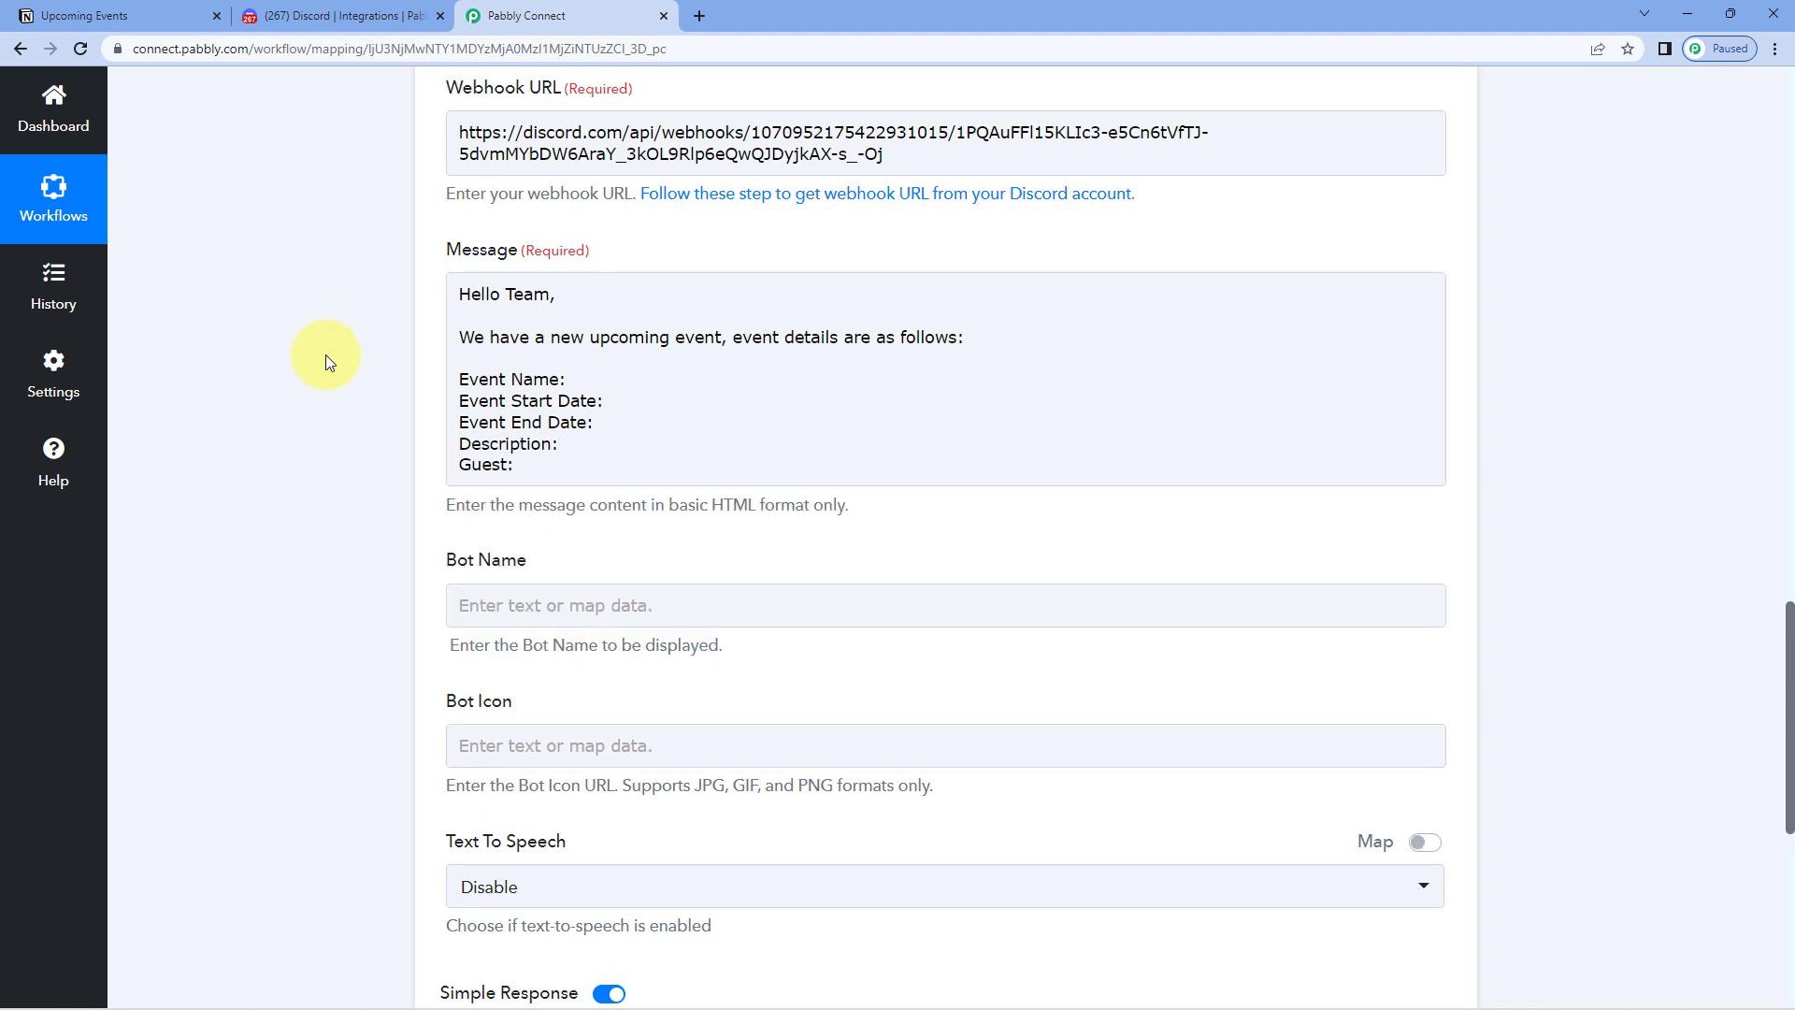
Compare the message's Event Name line with the event entry in Notion's Upcoming Events table.
left_click(465, 307)
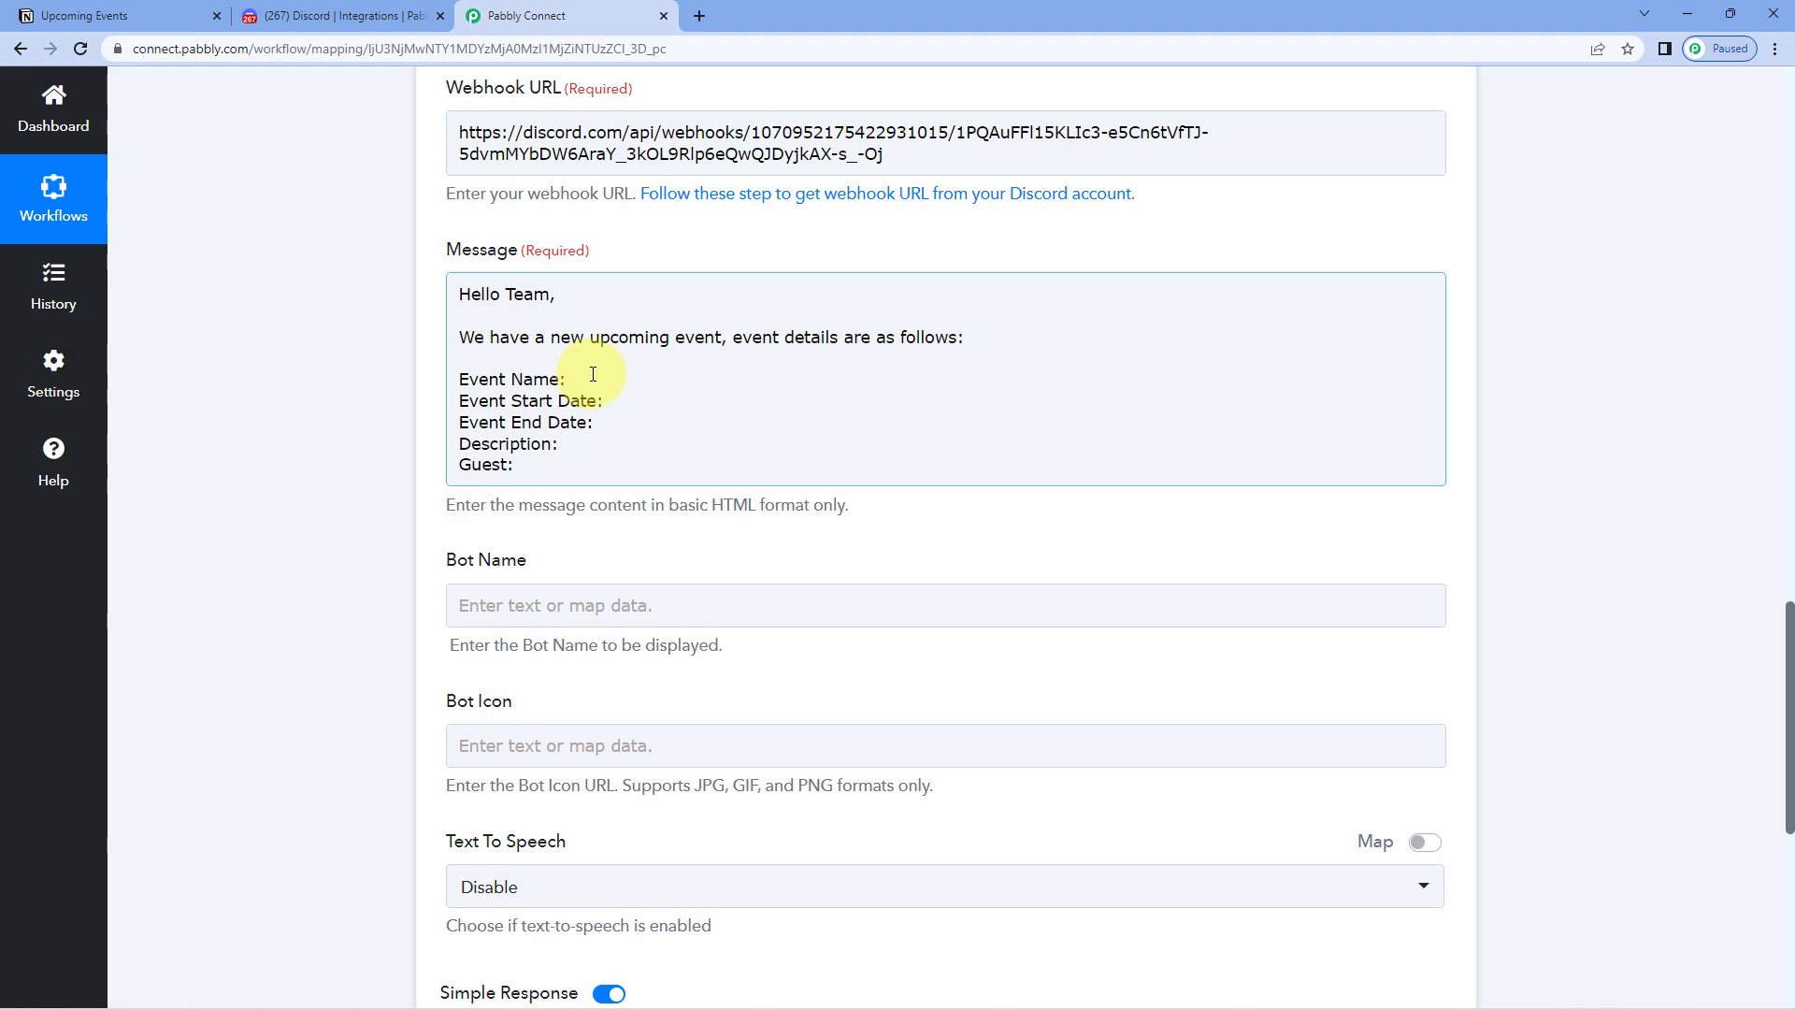
left_click(120, 15)
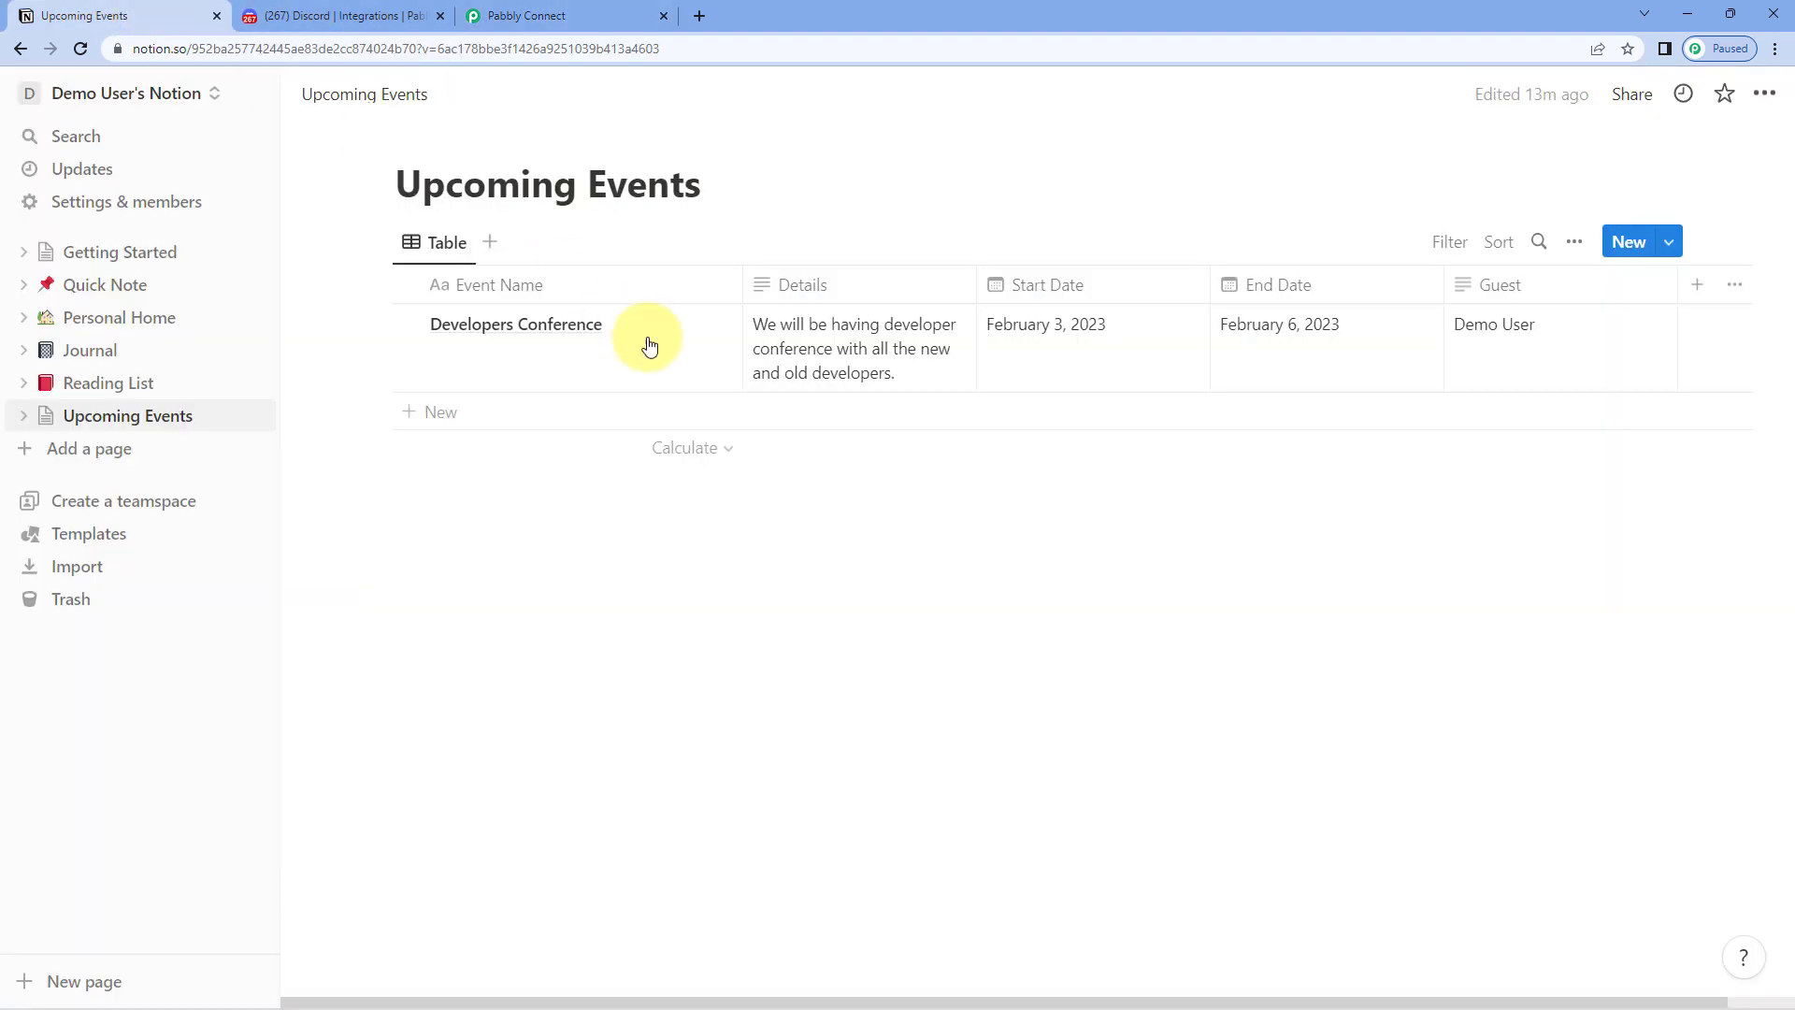
left_click(603, 19)
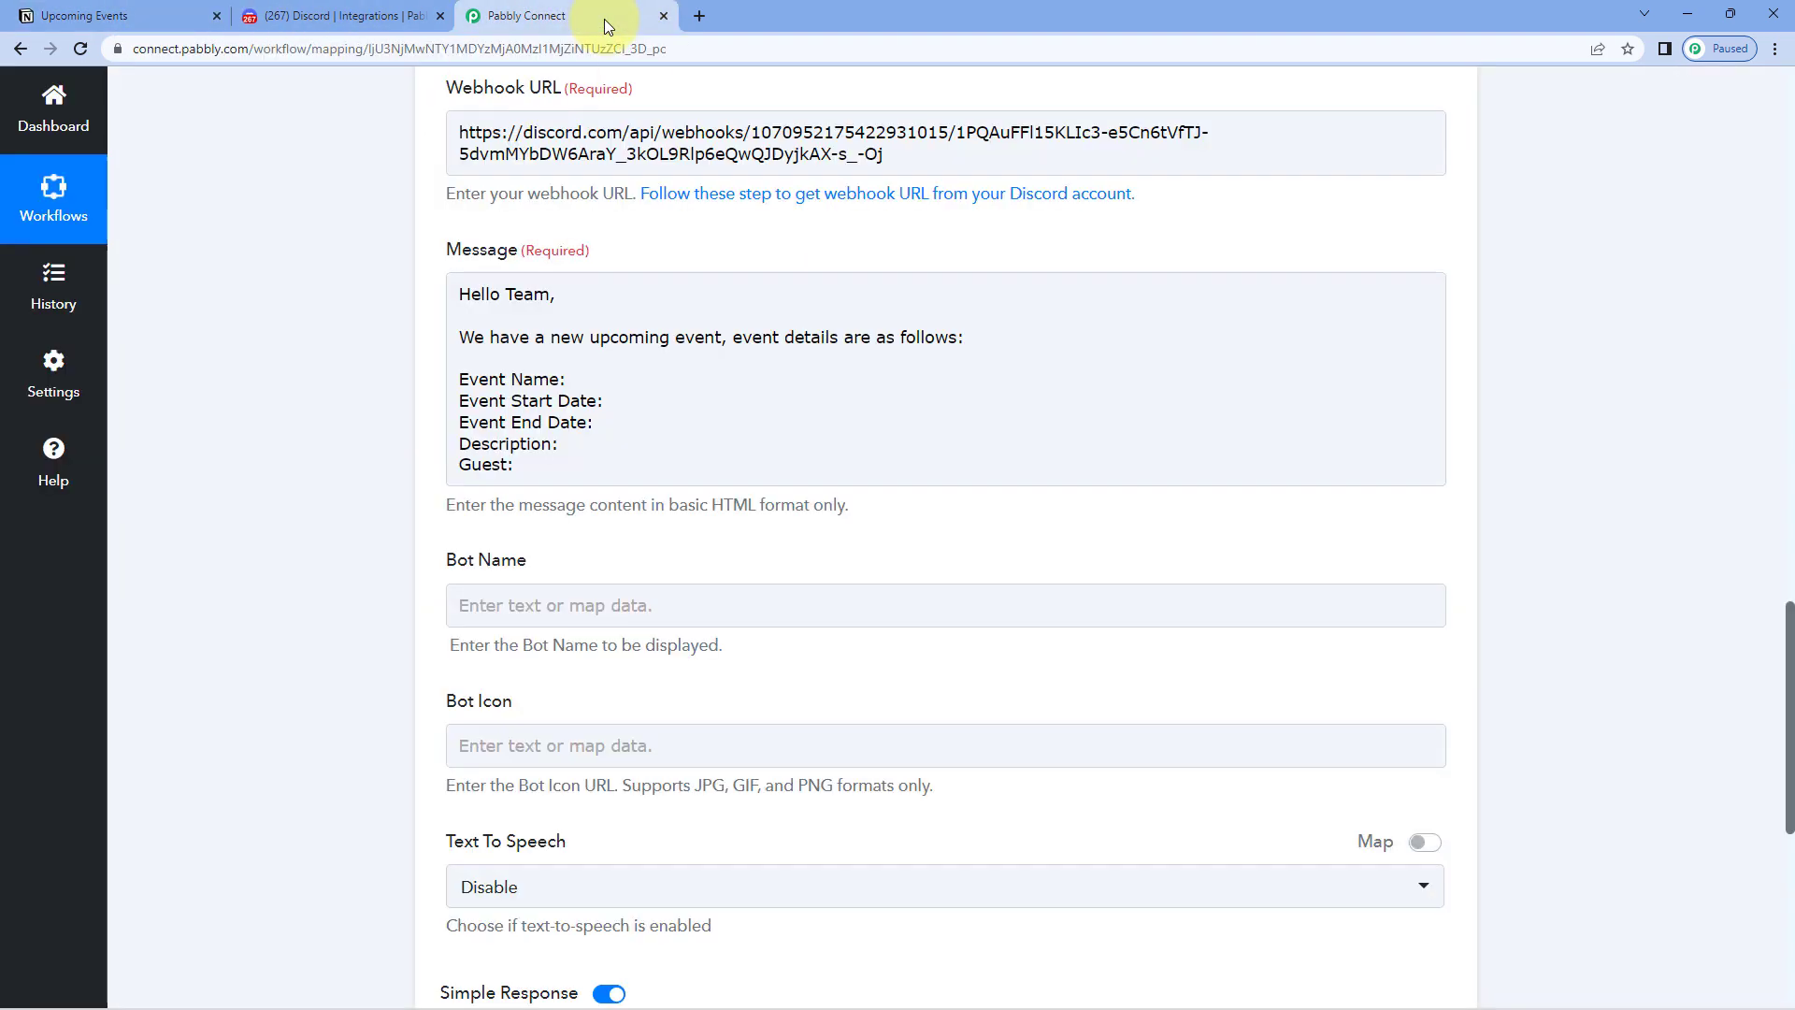
left_click(579, 378)
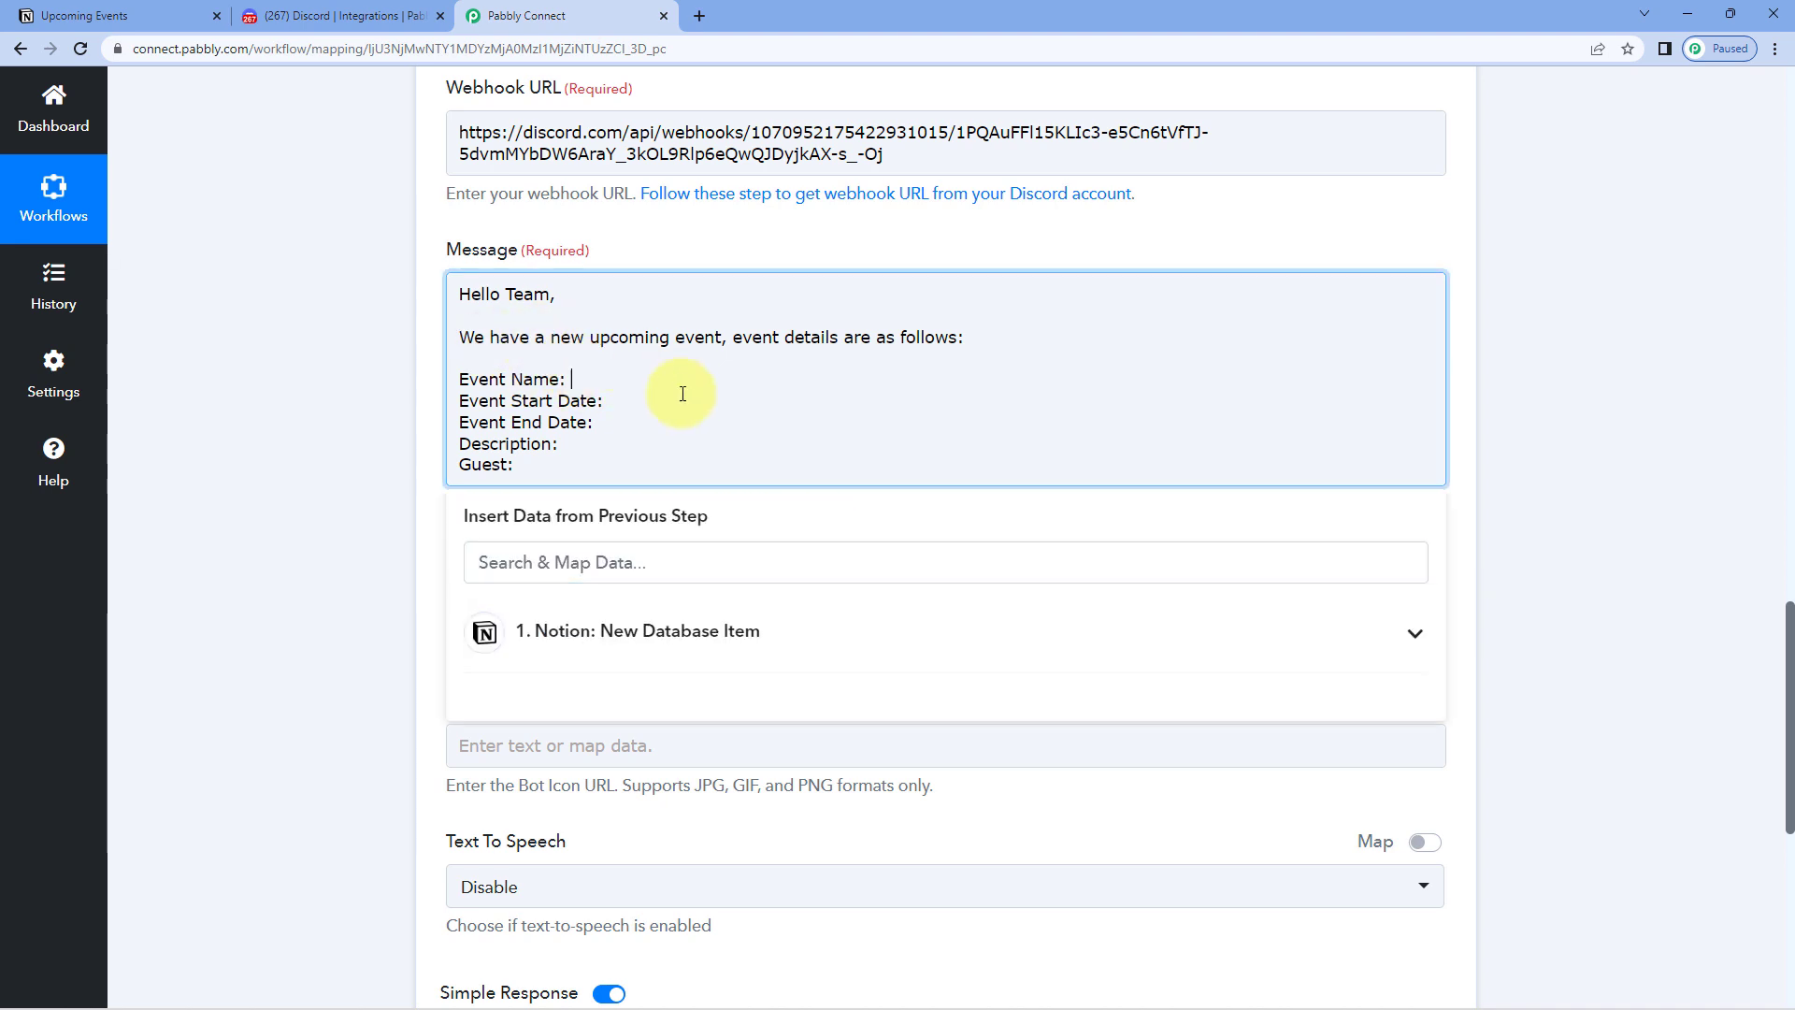
left_click(173, 14)
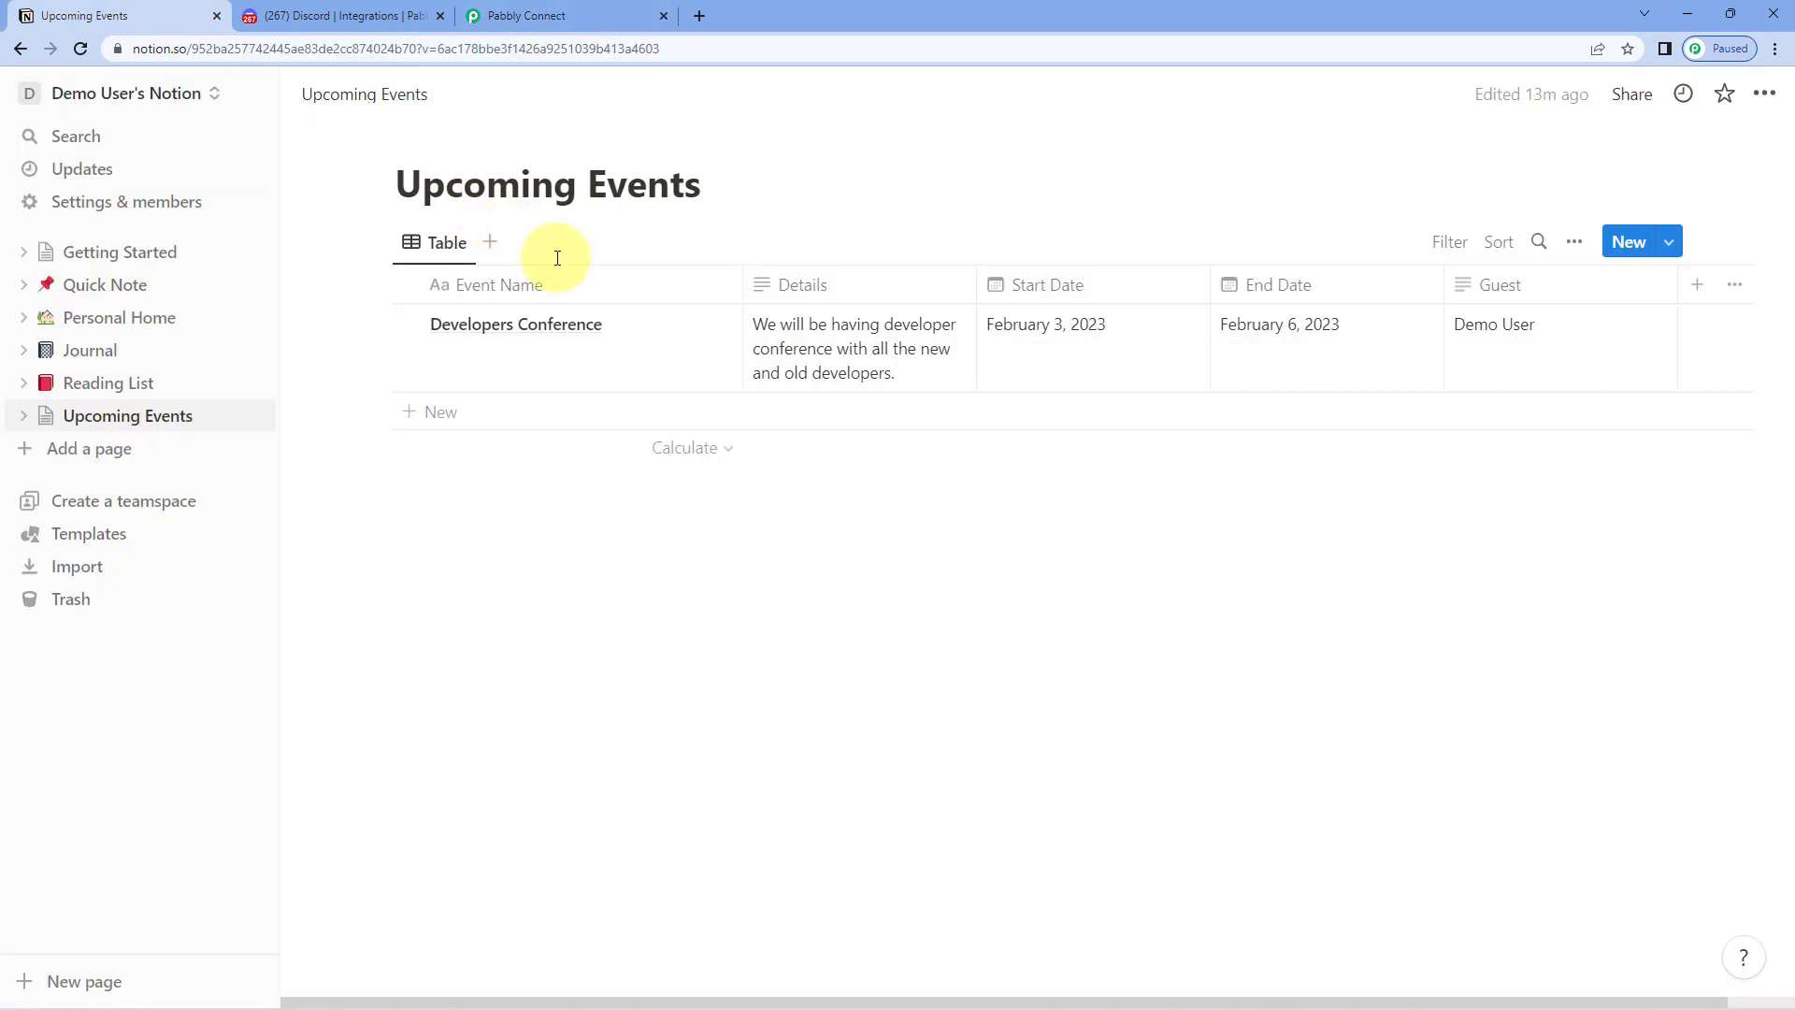
Return to Pabbly Connect and locate the event name's title text content in the Notion trigger response.
left_click(512, 14)
scroll(761, 281, "up", 10)
scroll(916, 358, "up", 10)
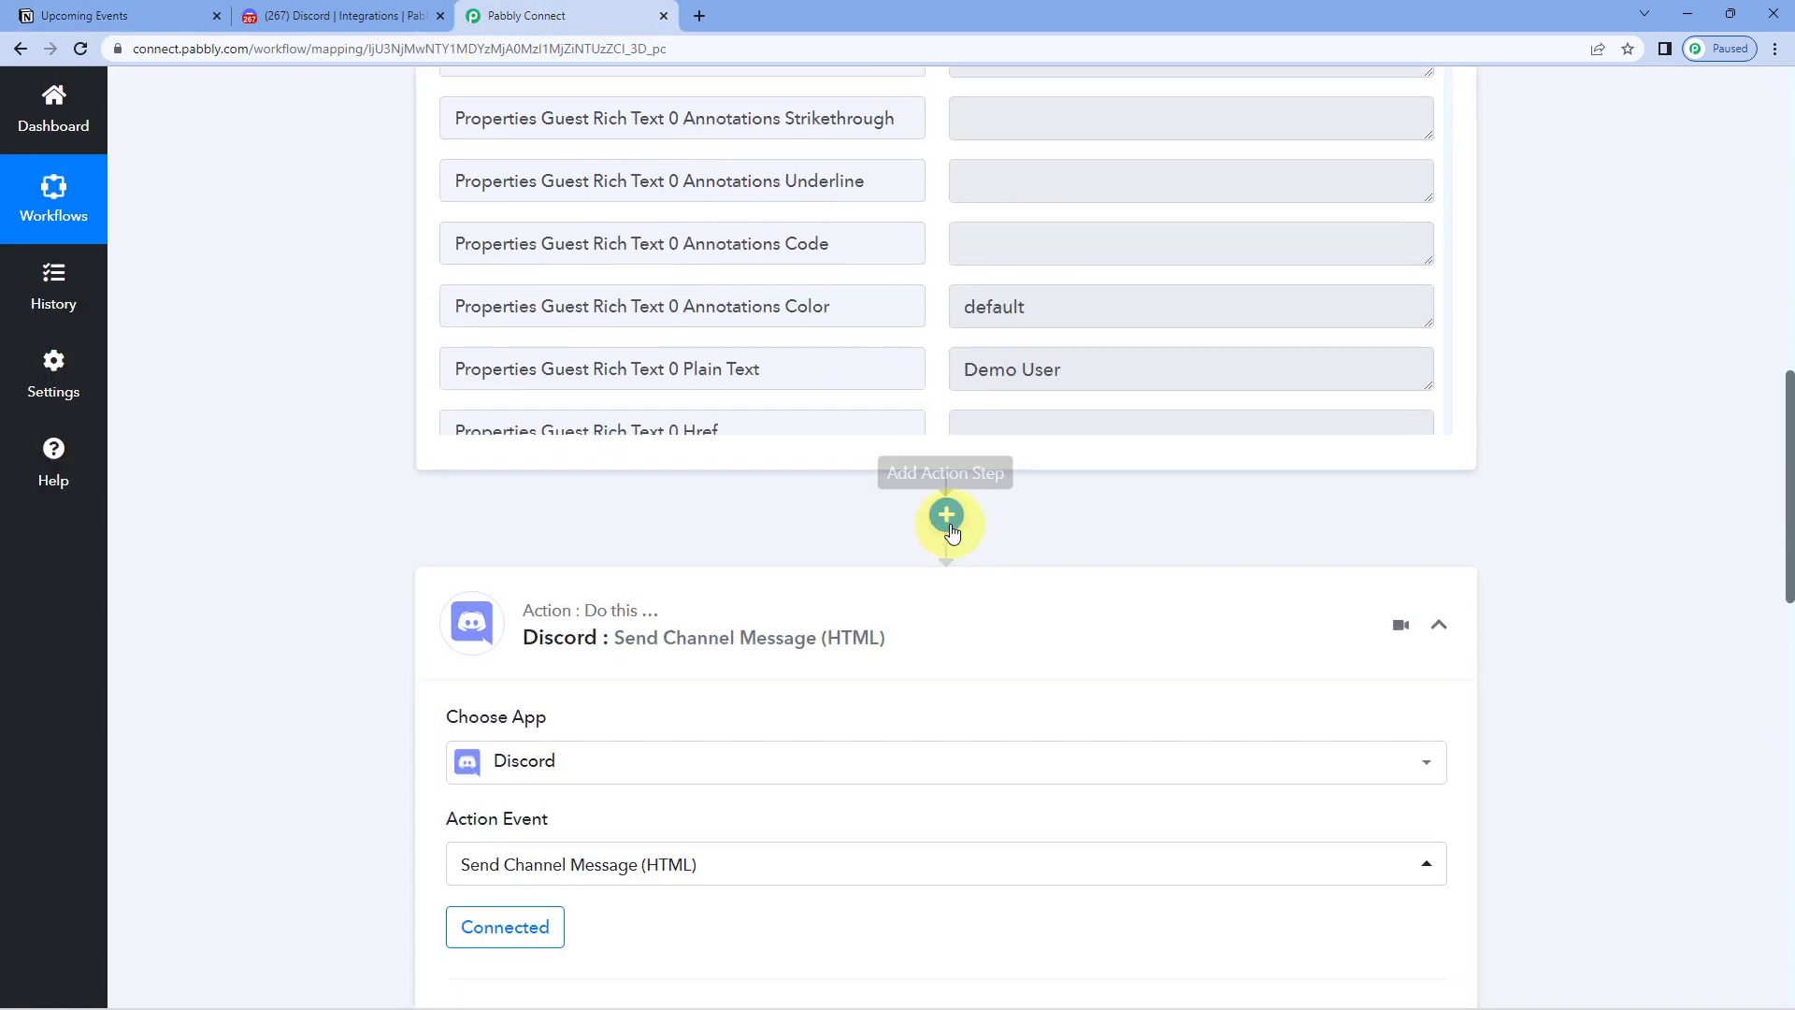
scroll(916, 462, "down", 10)
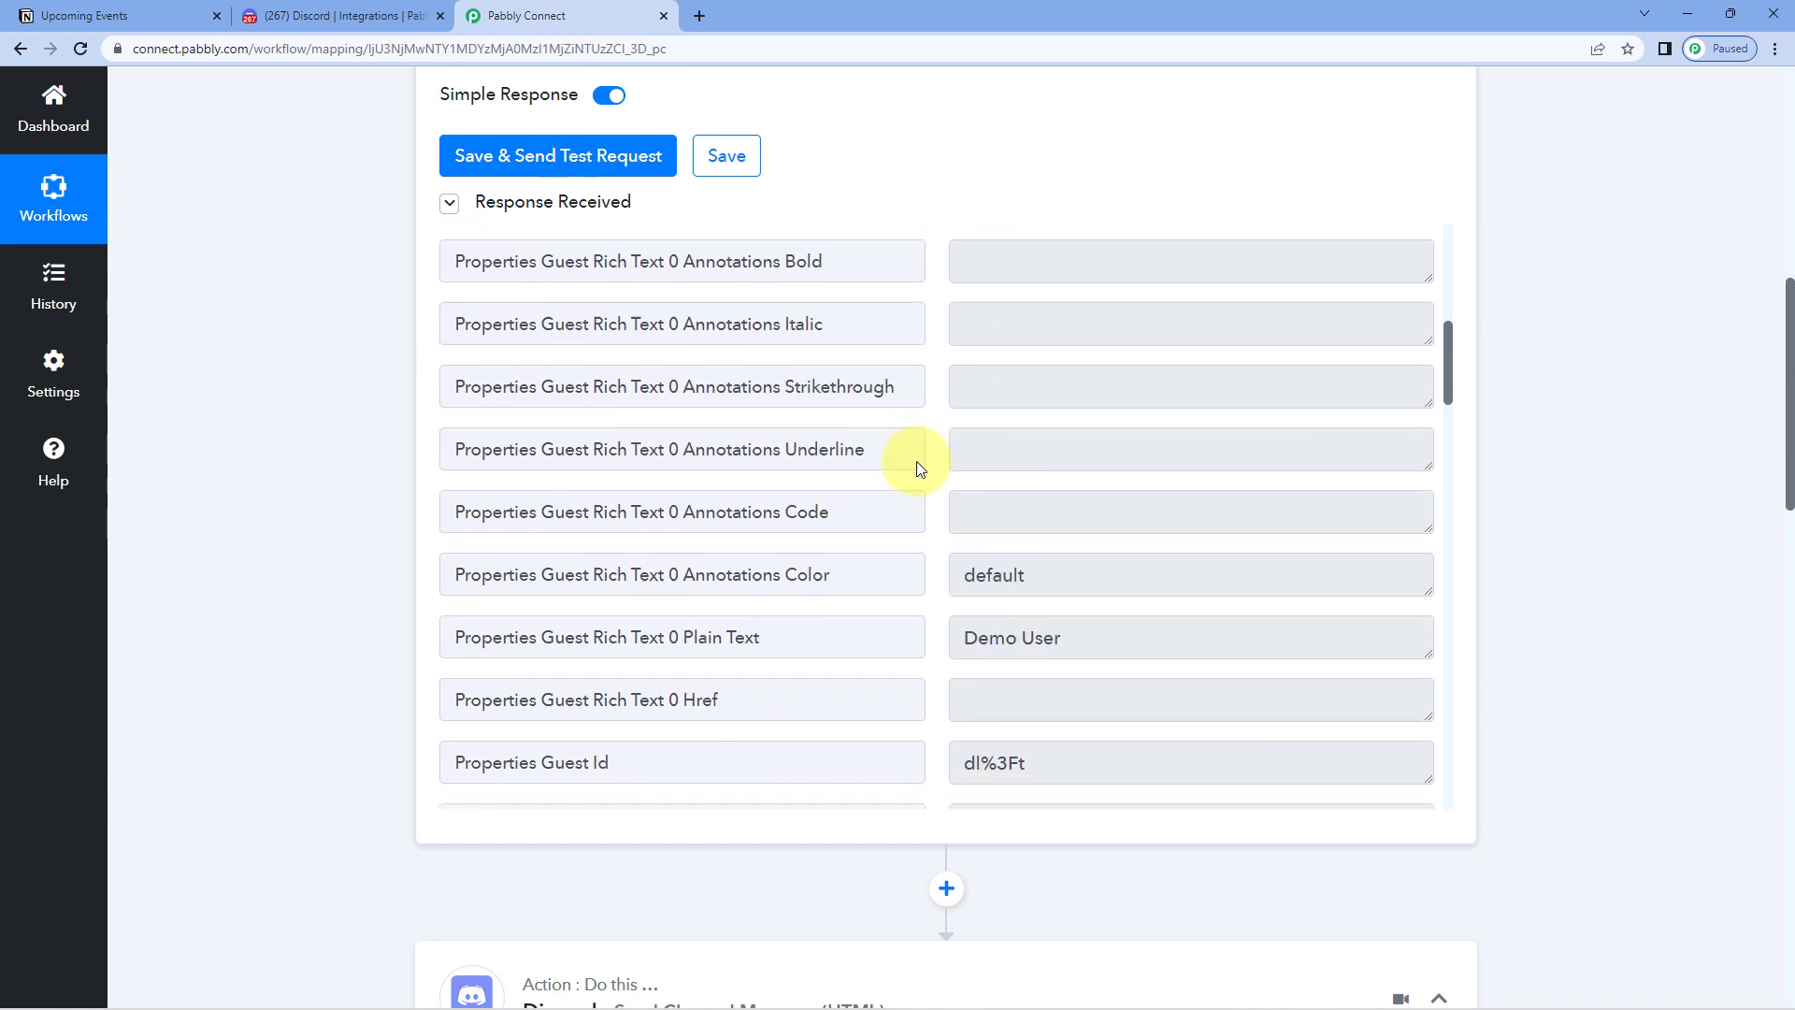
left_click_drag(1213, 505, 933, 496)
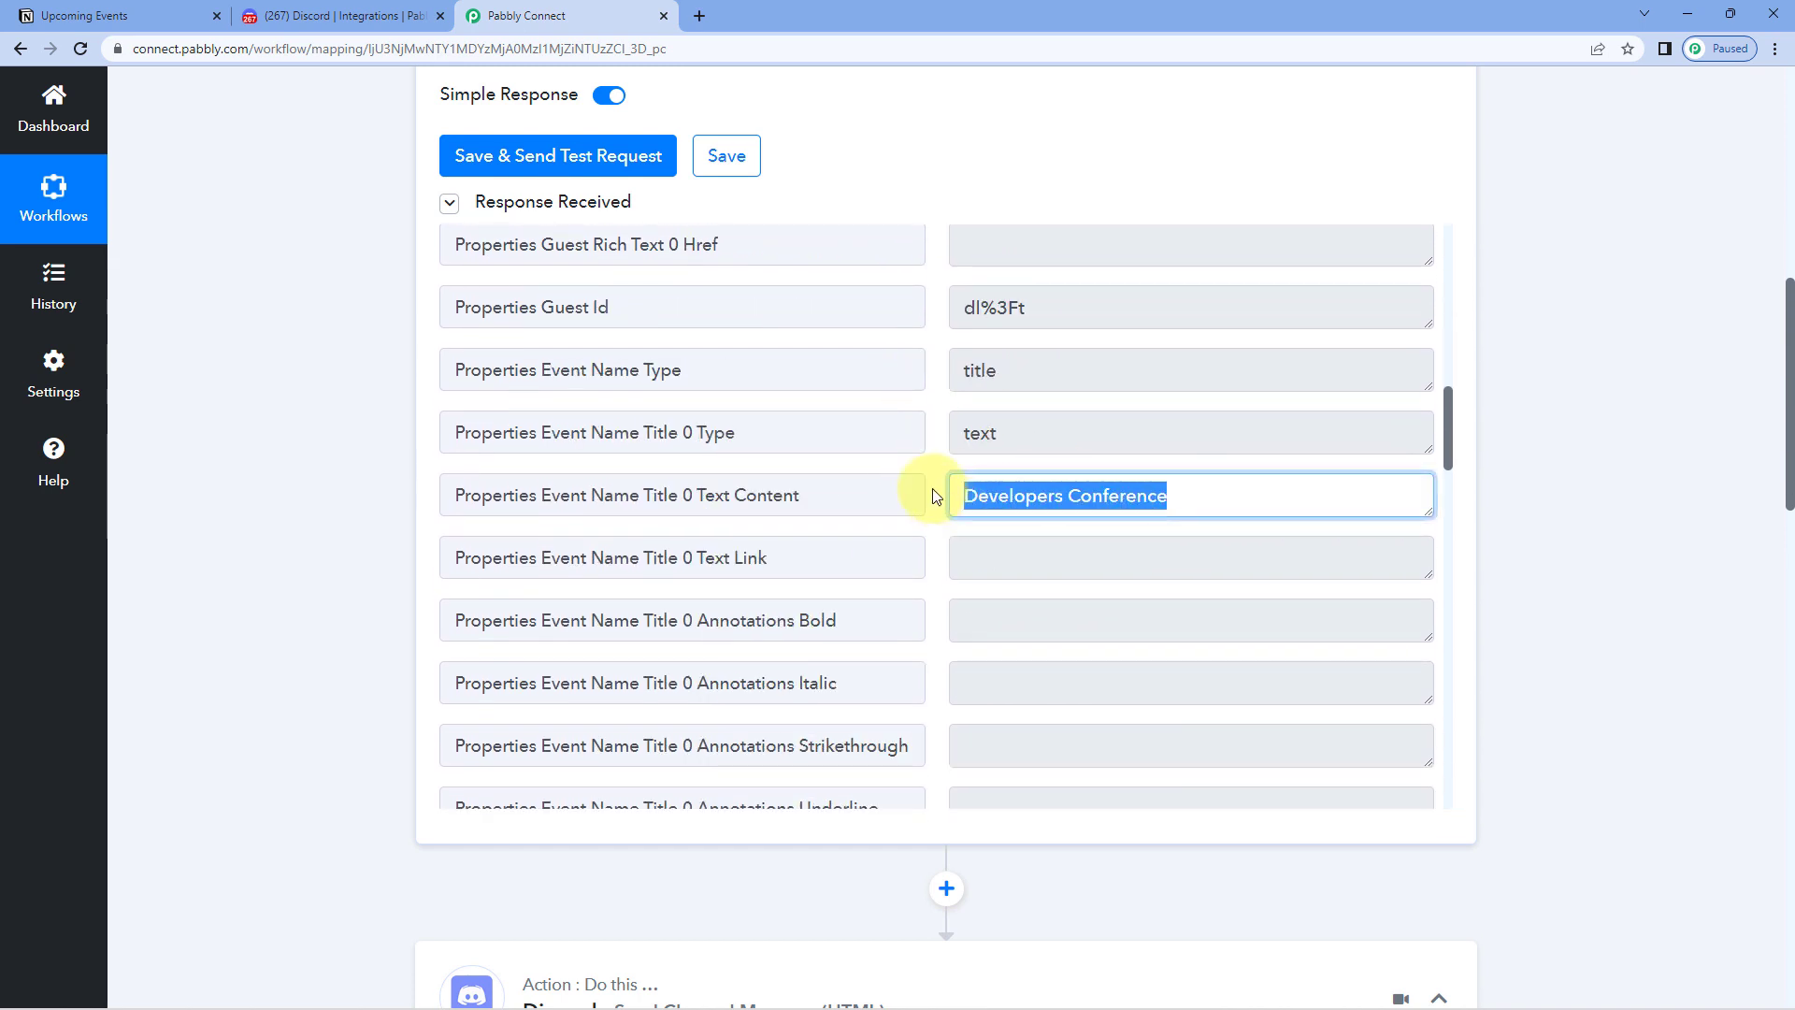
left_click(946, 498)
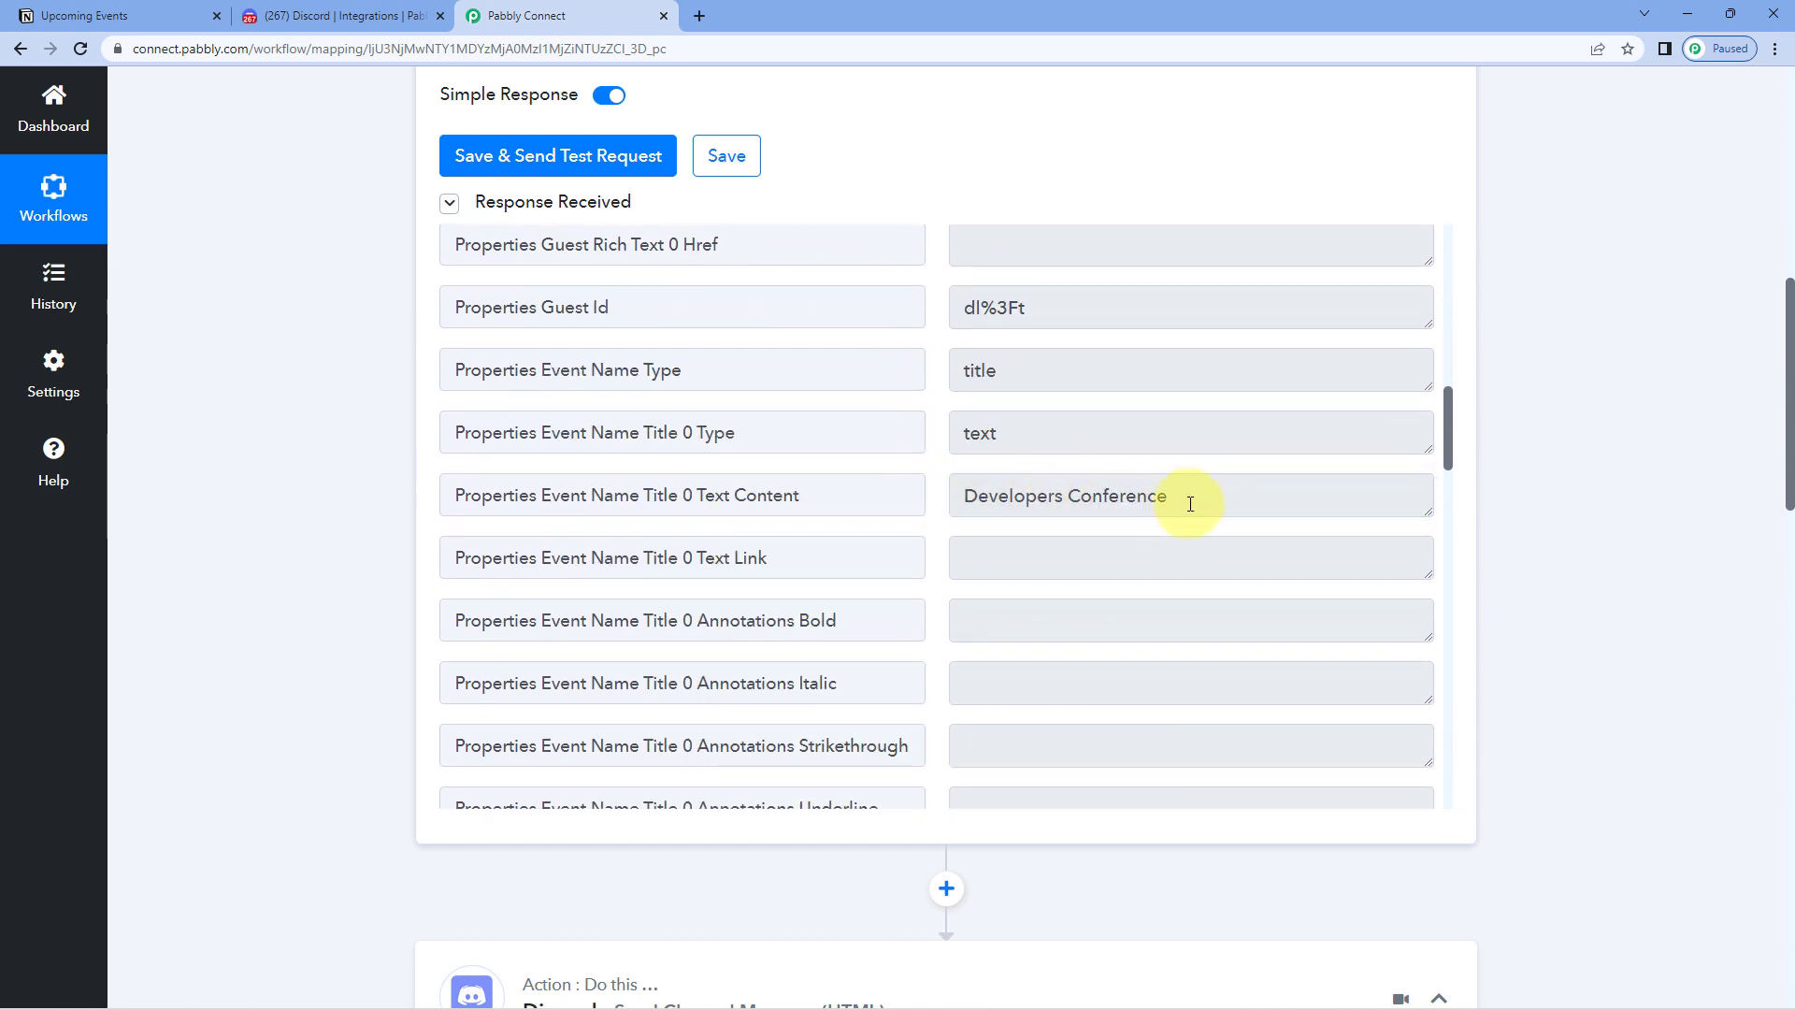
Map the Notion event name's title plain text into the Event Name line of the Discord message.
scroll(368, 482, "down", 5)
scroll(367, 475, "down", 6)
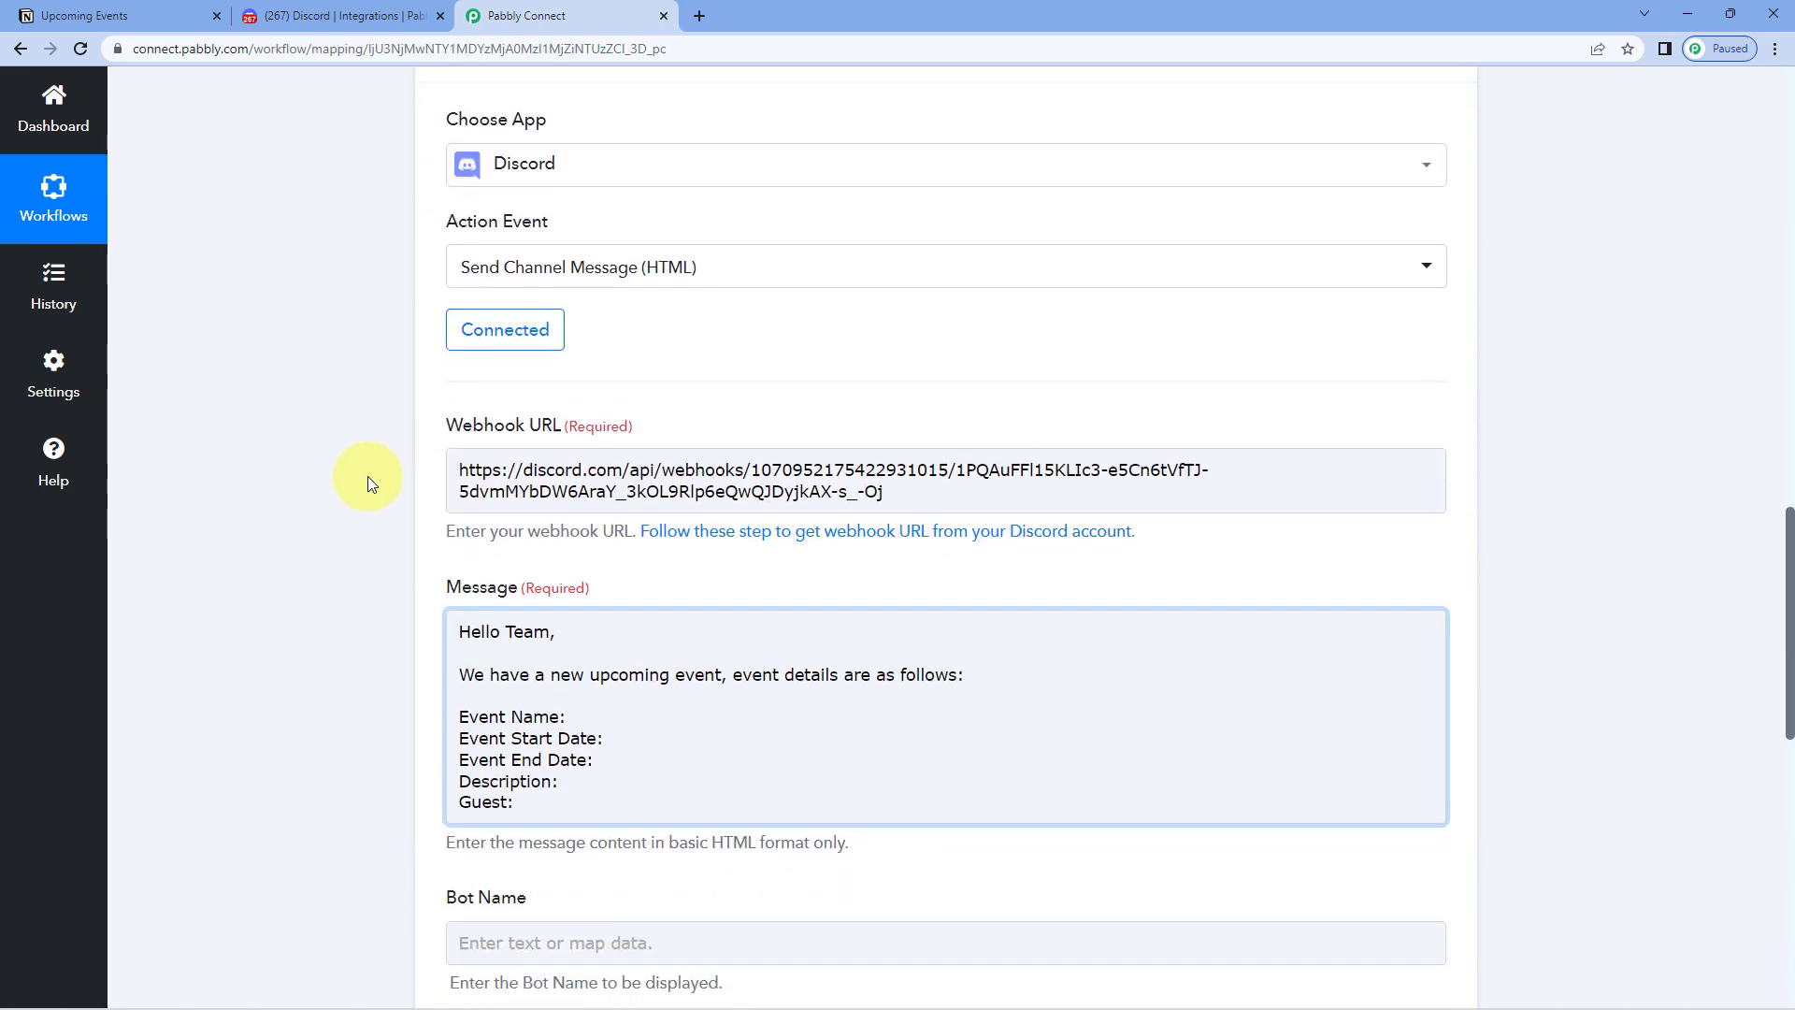
left_click(593, 471)
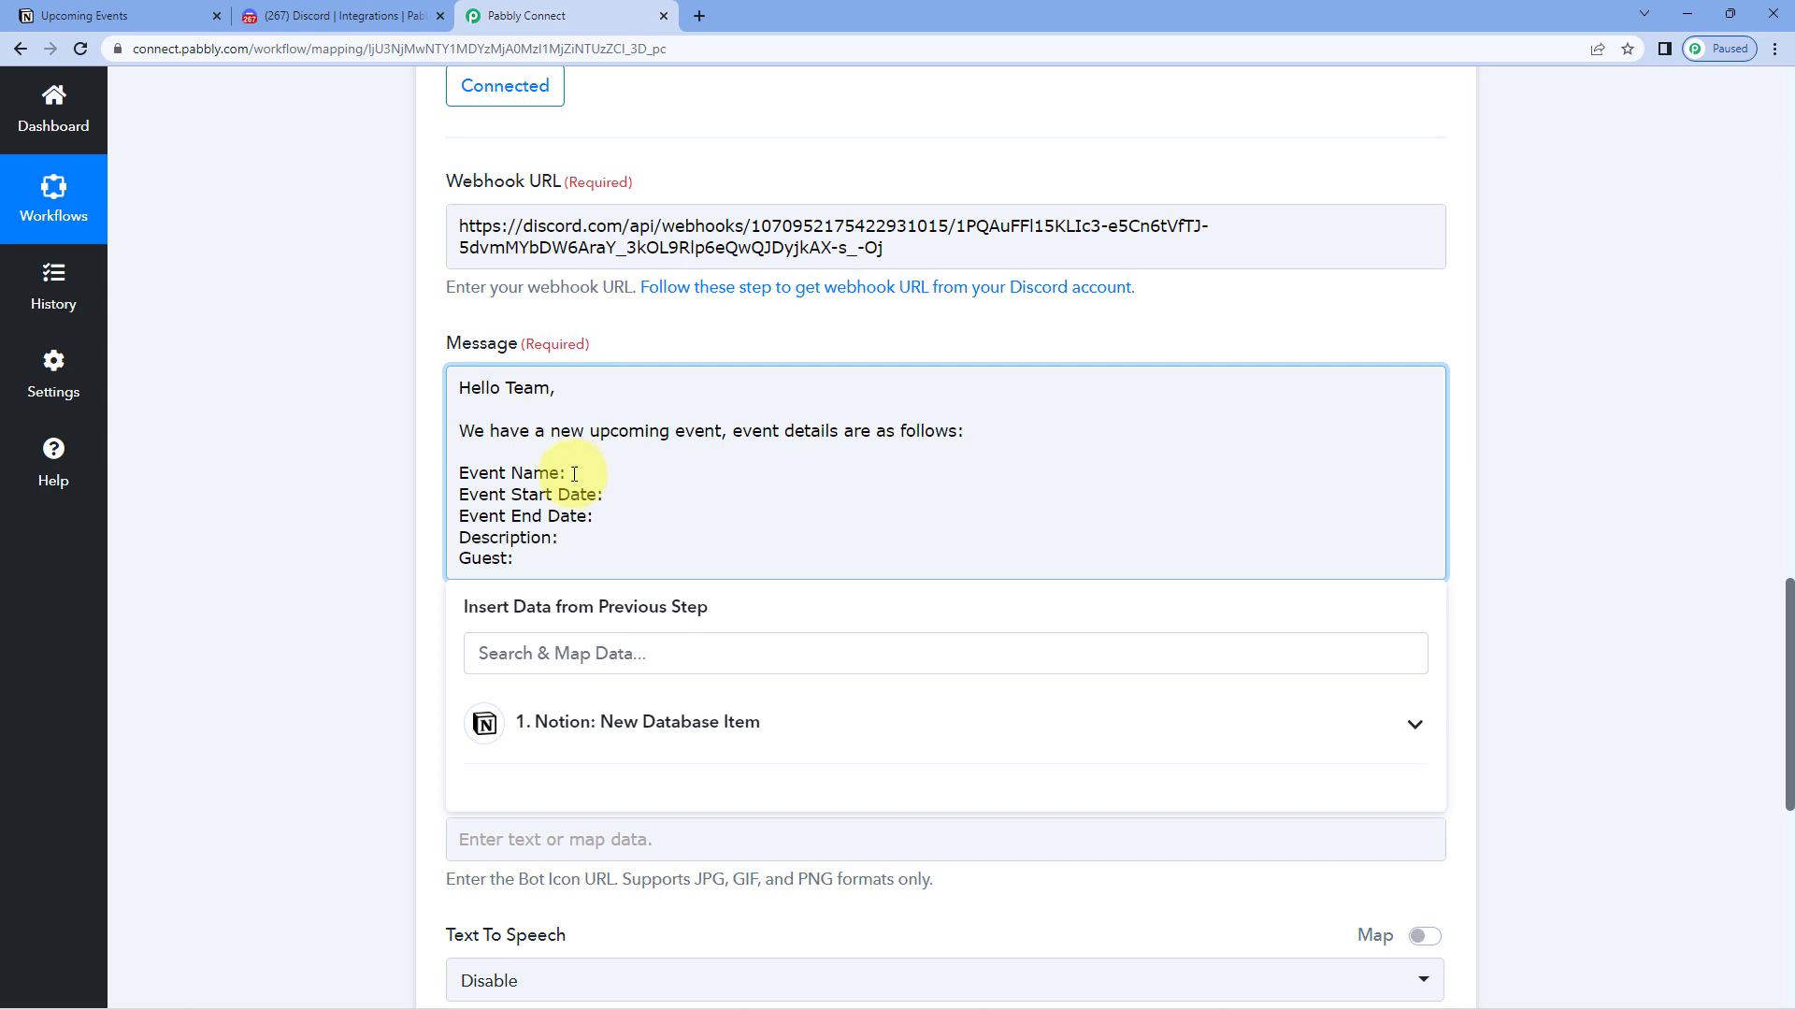
scroll(468, 505, "down", 2)
left_click(594, 472)
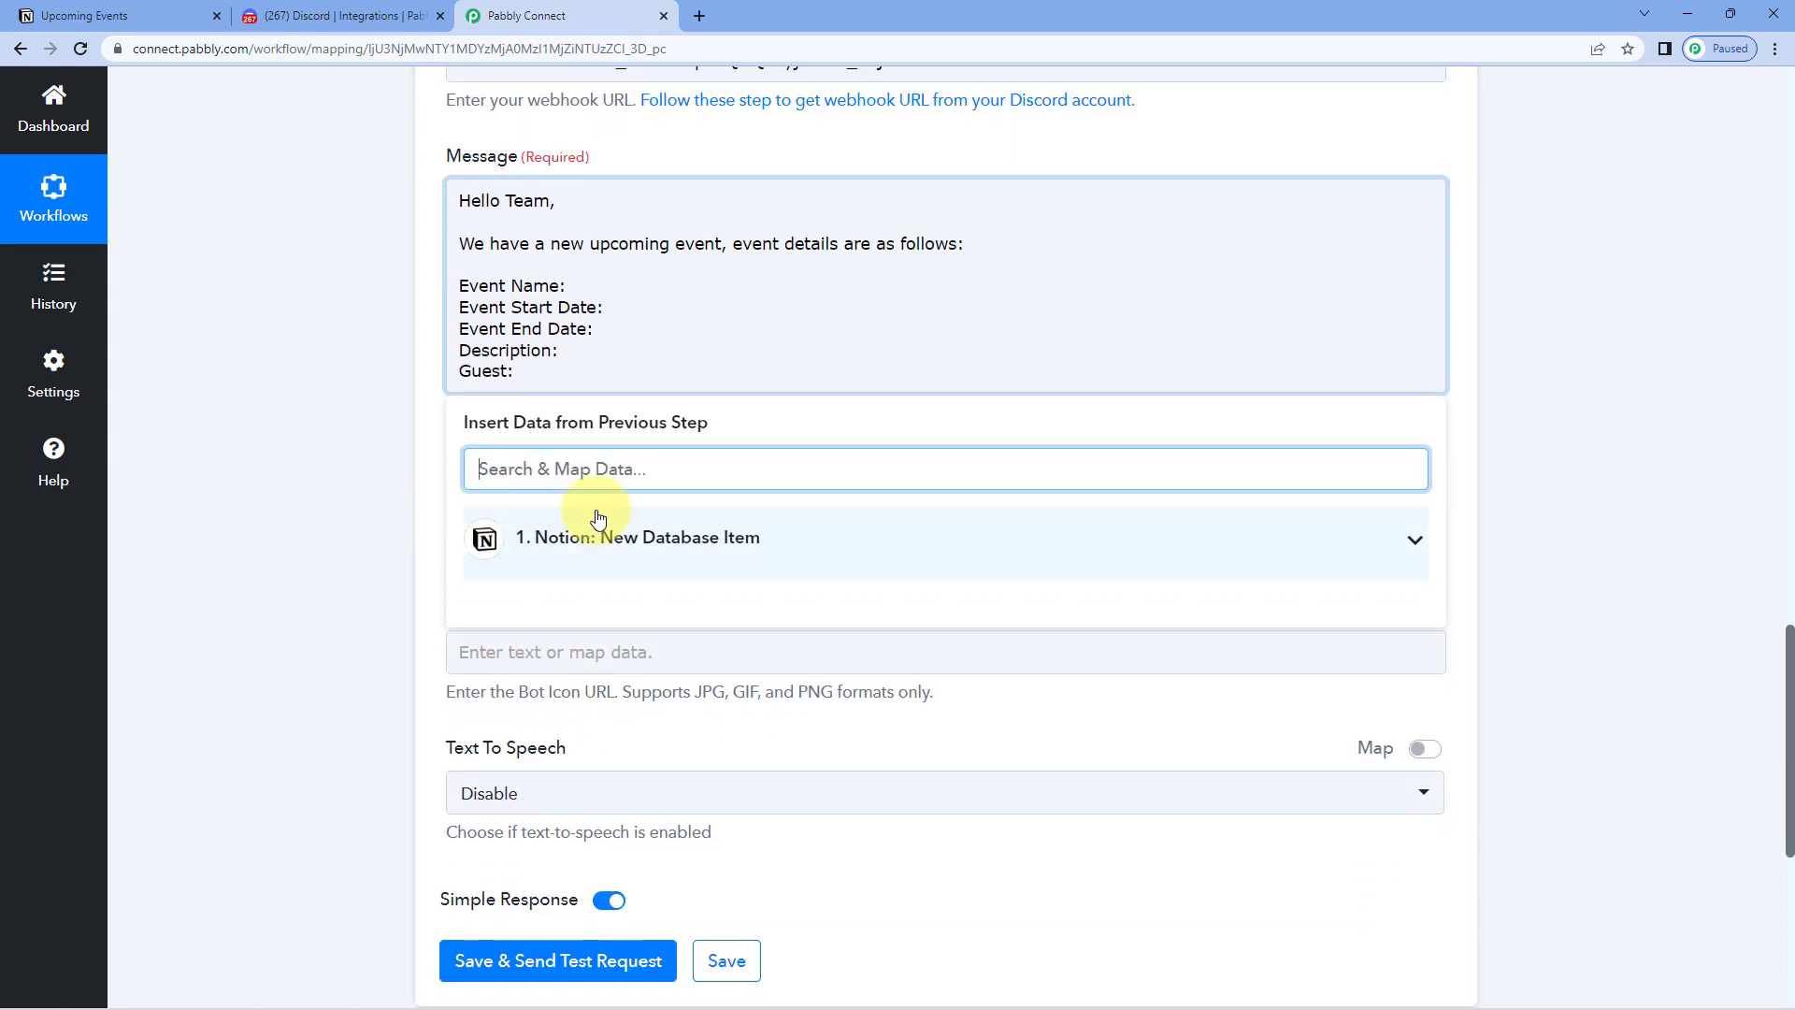
left_click(692, 537)
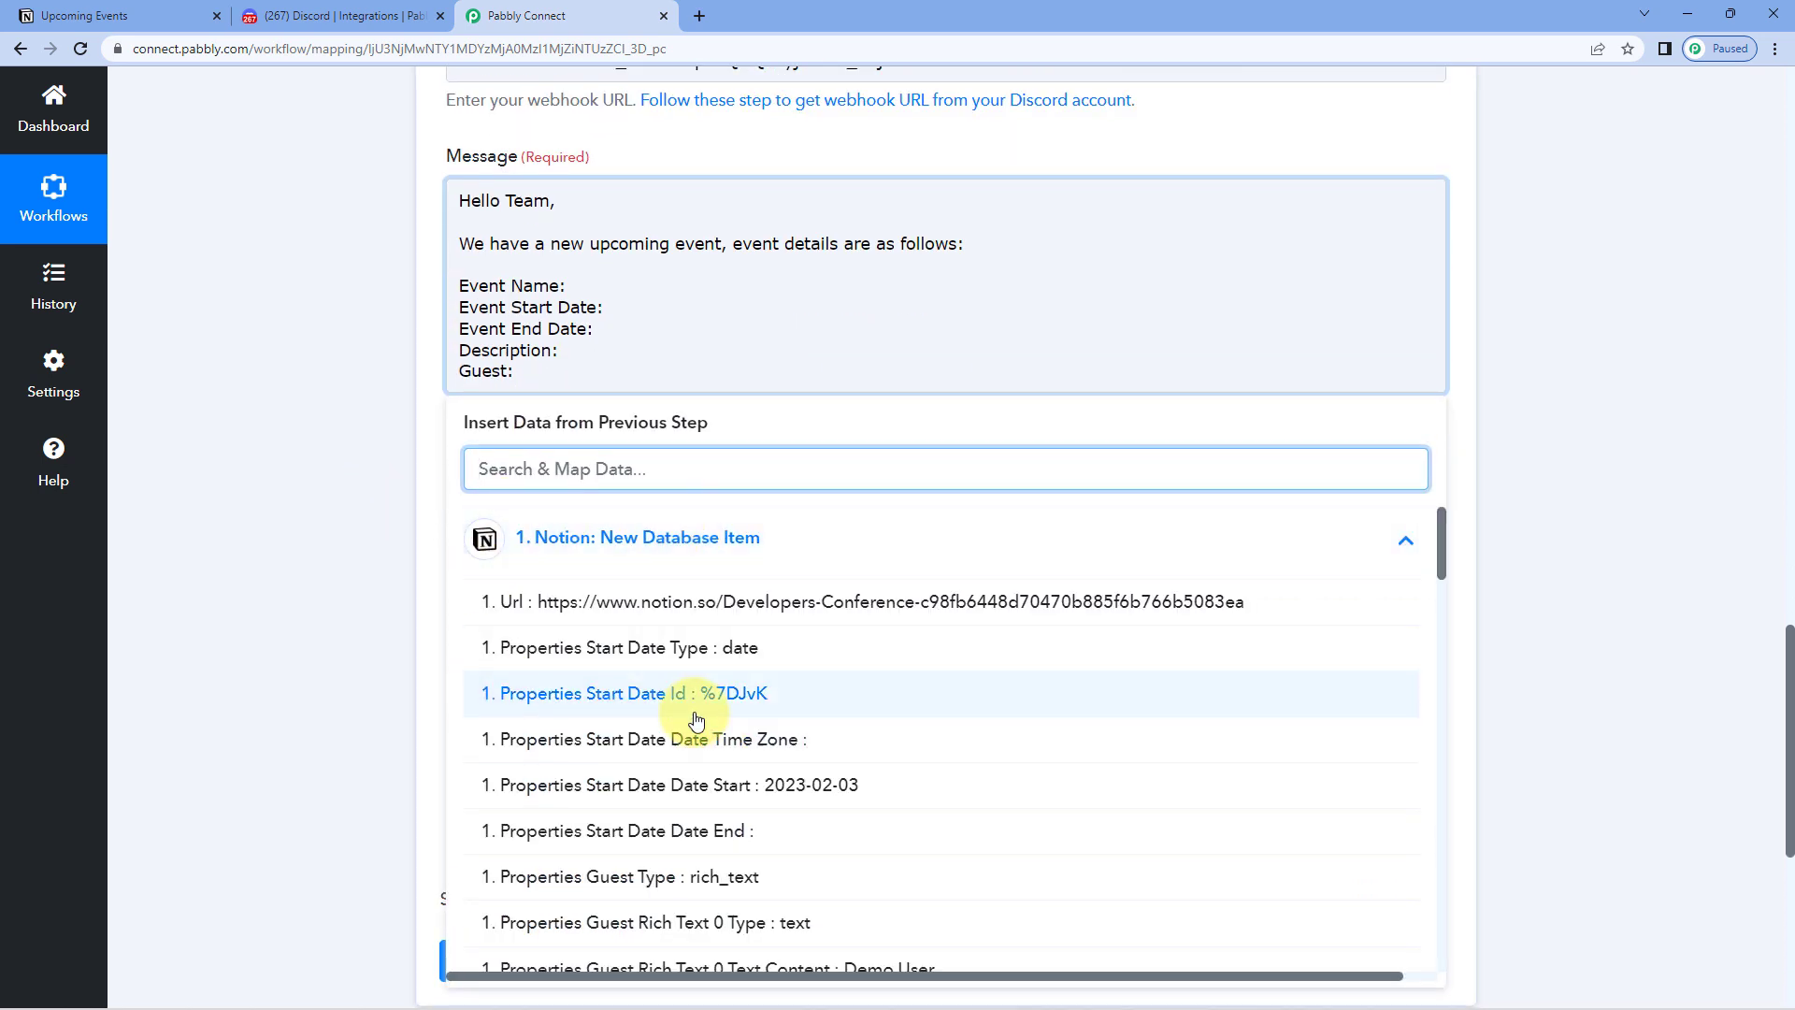
scroll(751, 662, "down", 2)
scroll(752, 662, "down", 9)
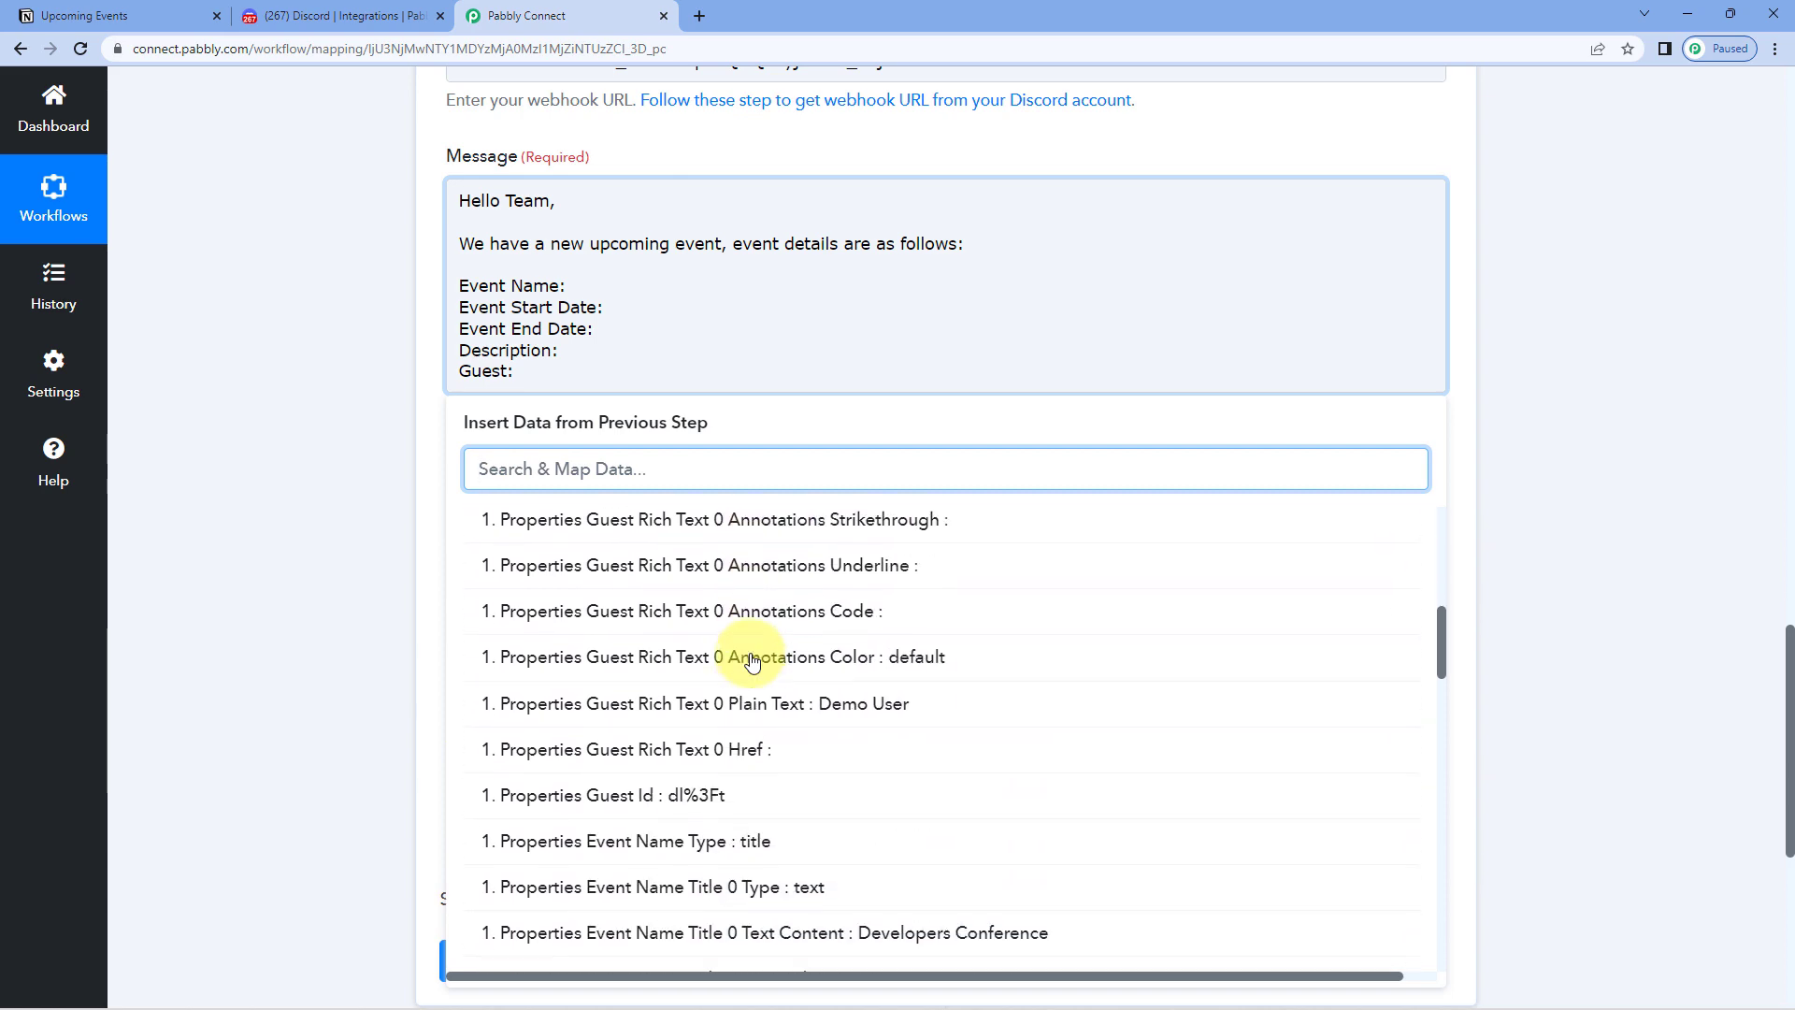
scroll(755, 634, "down", 10)
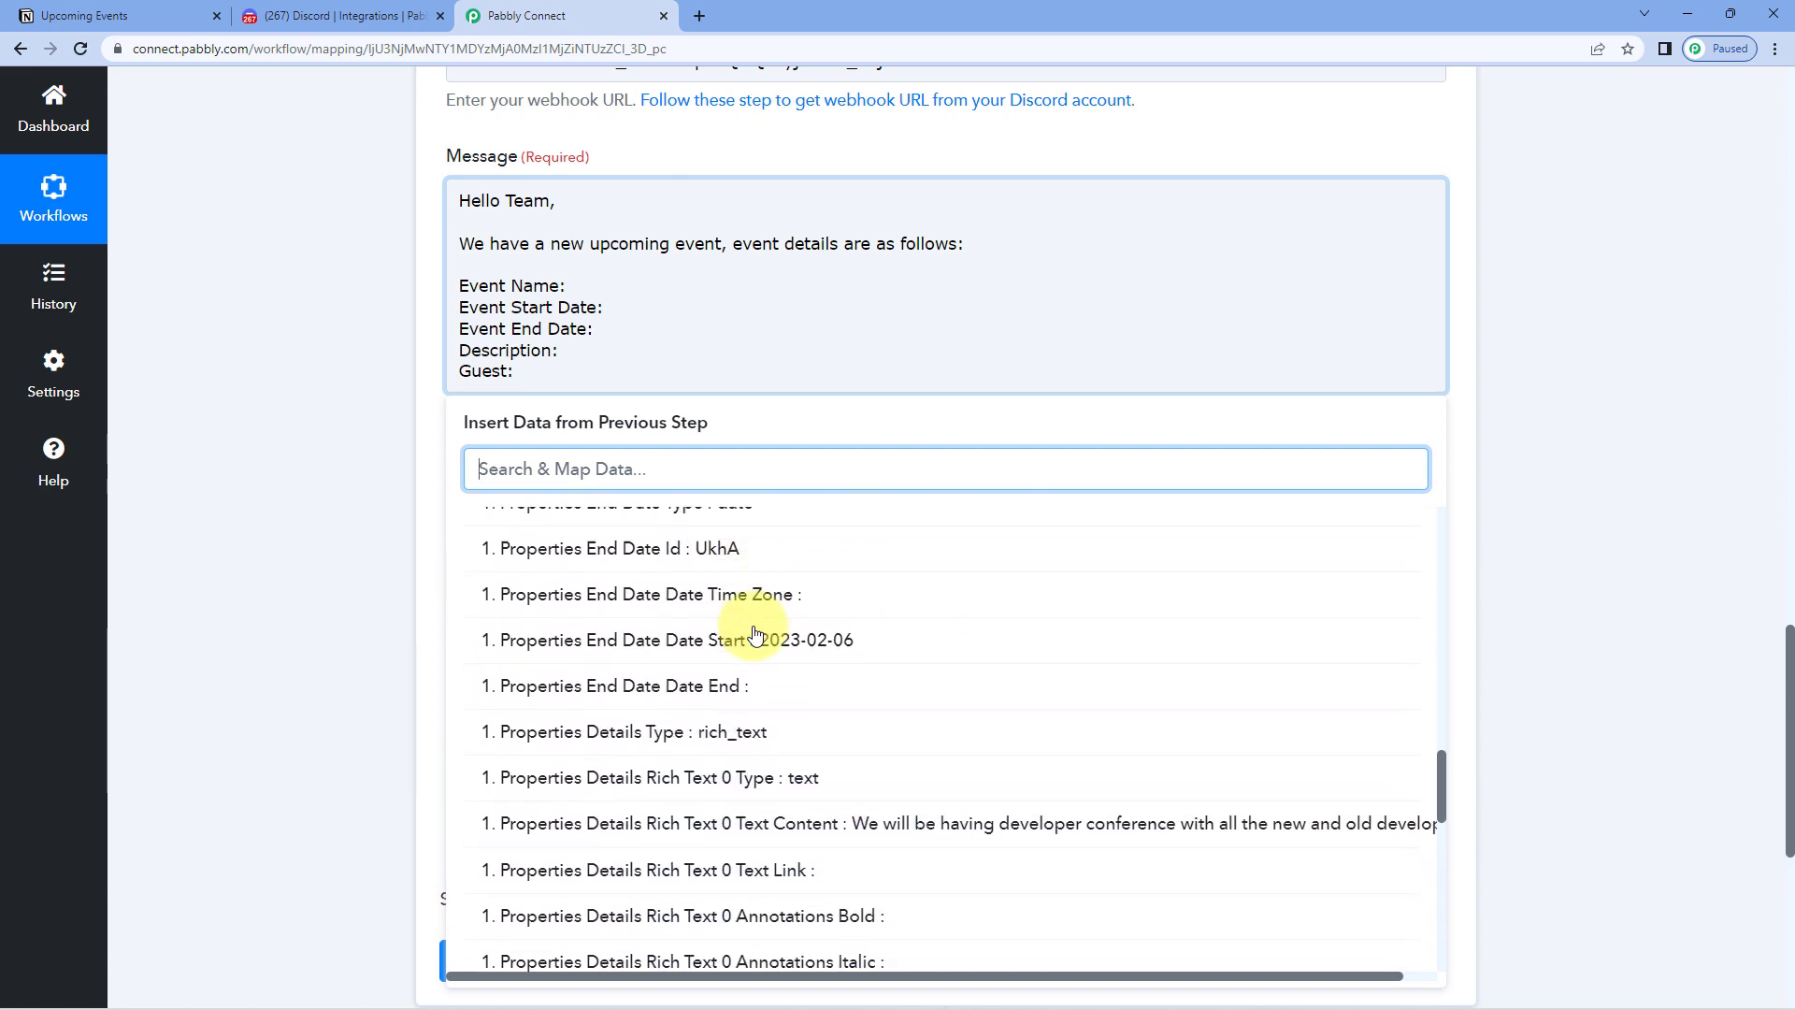
scroll(755, 634, "down", 2)
scroll(748, 627, "up", 8)
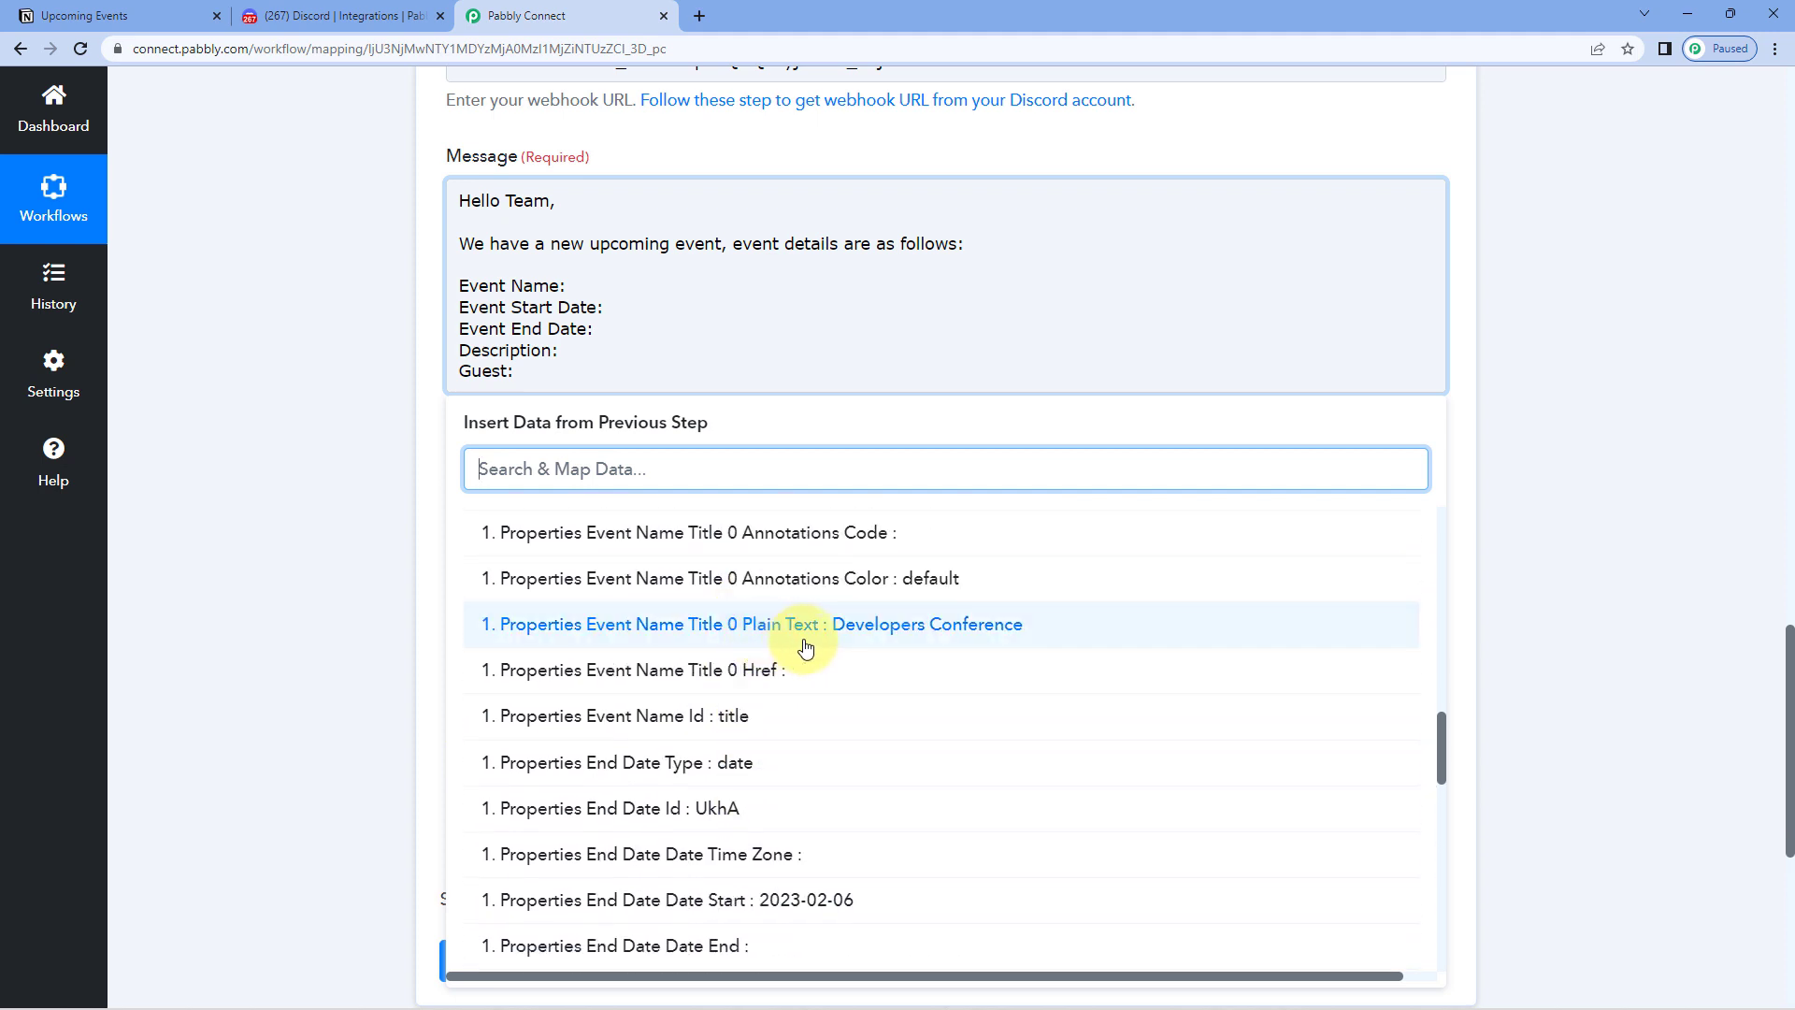
left_click(643, 629)
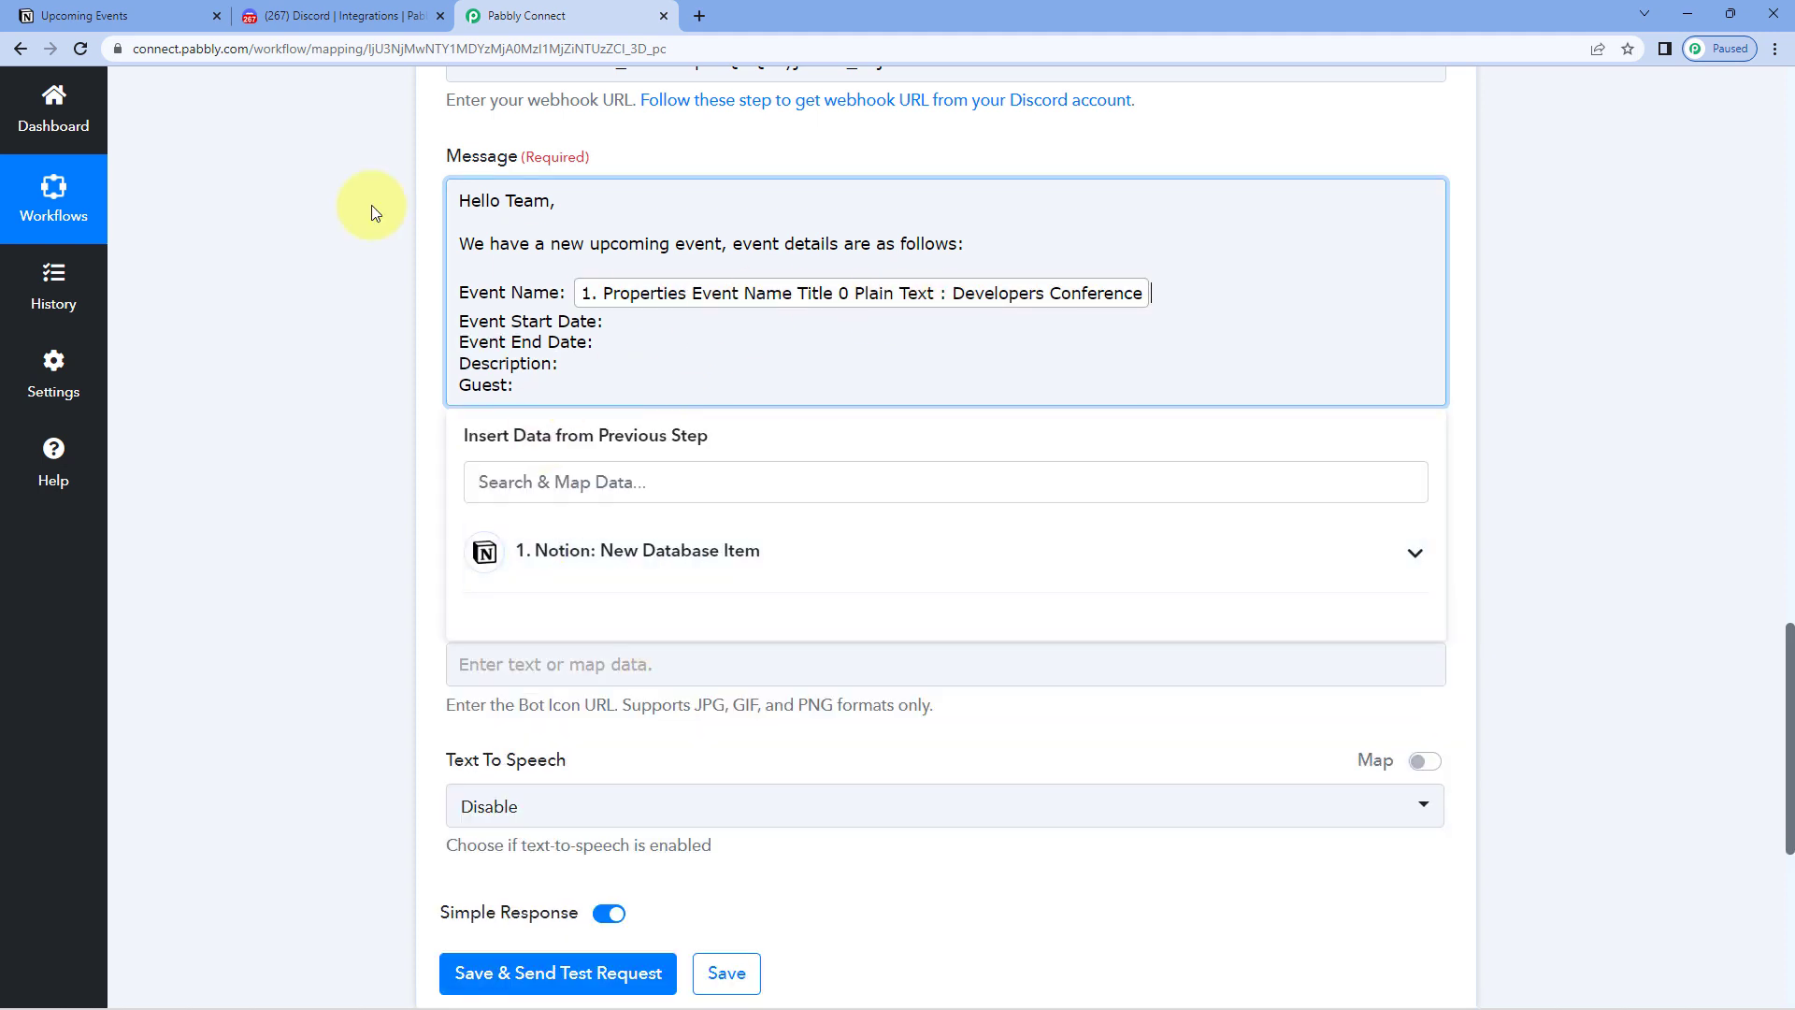
Check the event's entry in Notion, then map the Start Date's Date Start value into the message's Event Start Date line.
left_click(155, 13)
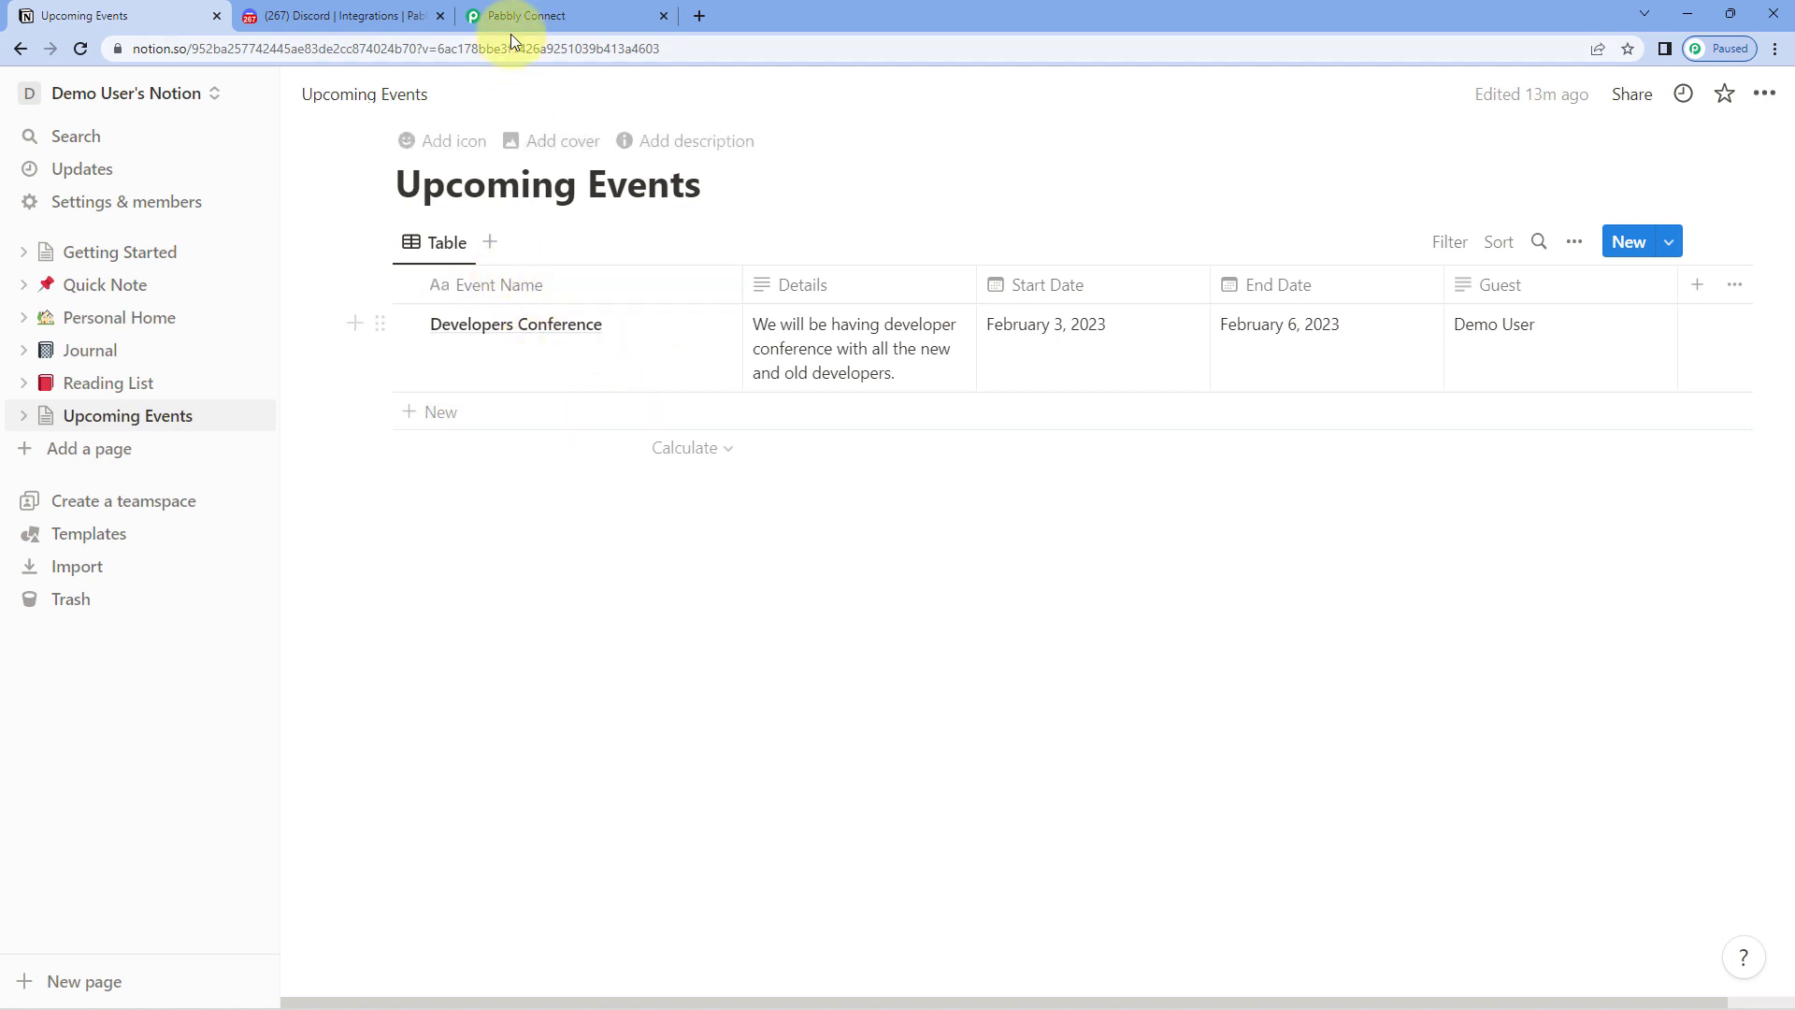
left_click(577, 12)
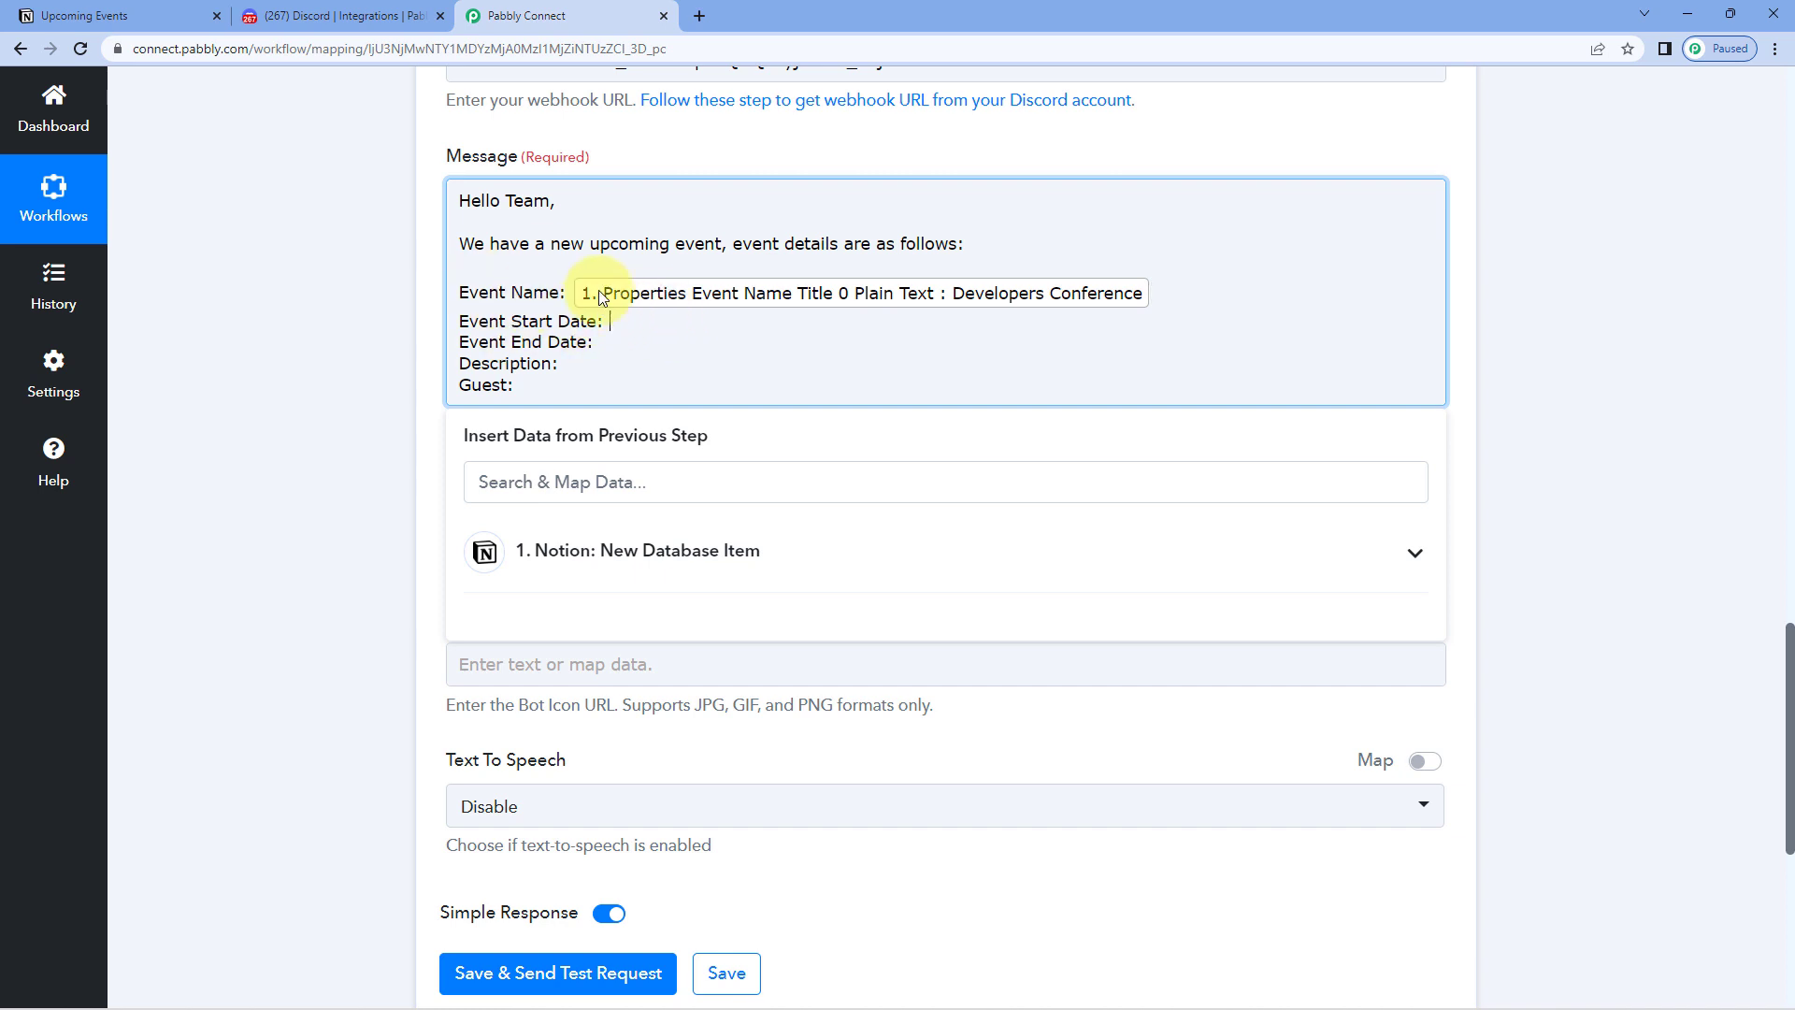
left_click(659, 552)
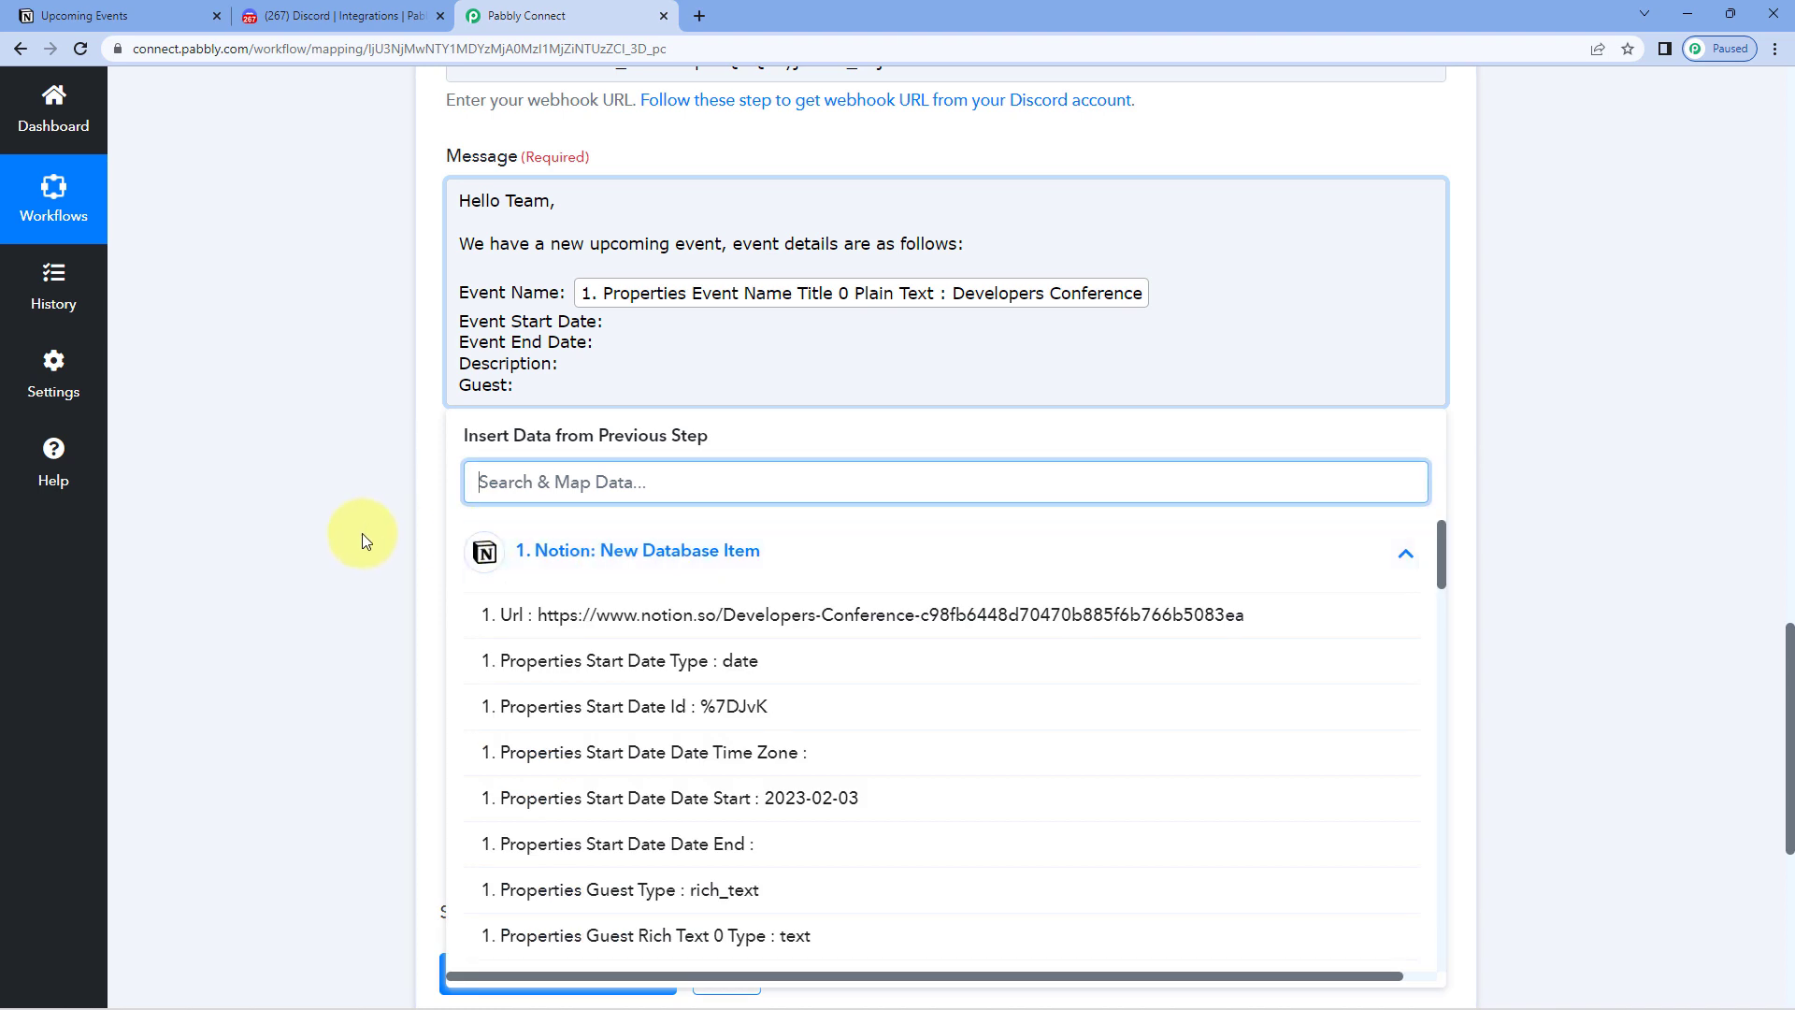
scroll(721, 681, "down", 2)
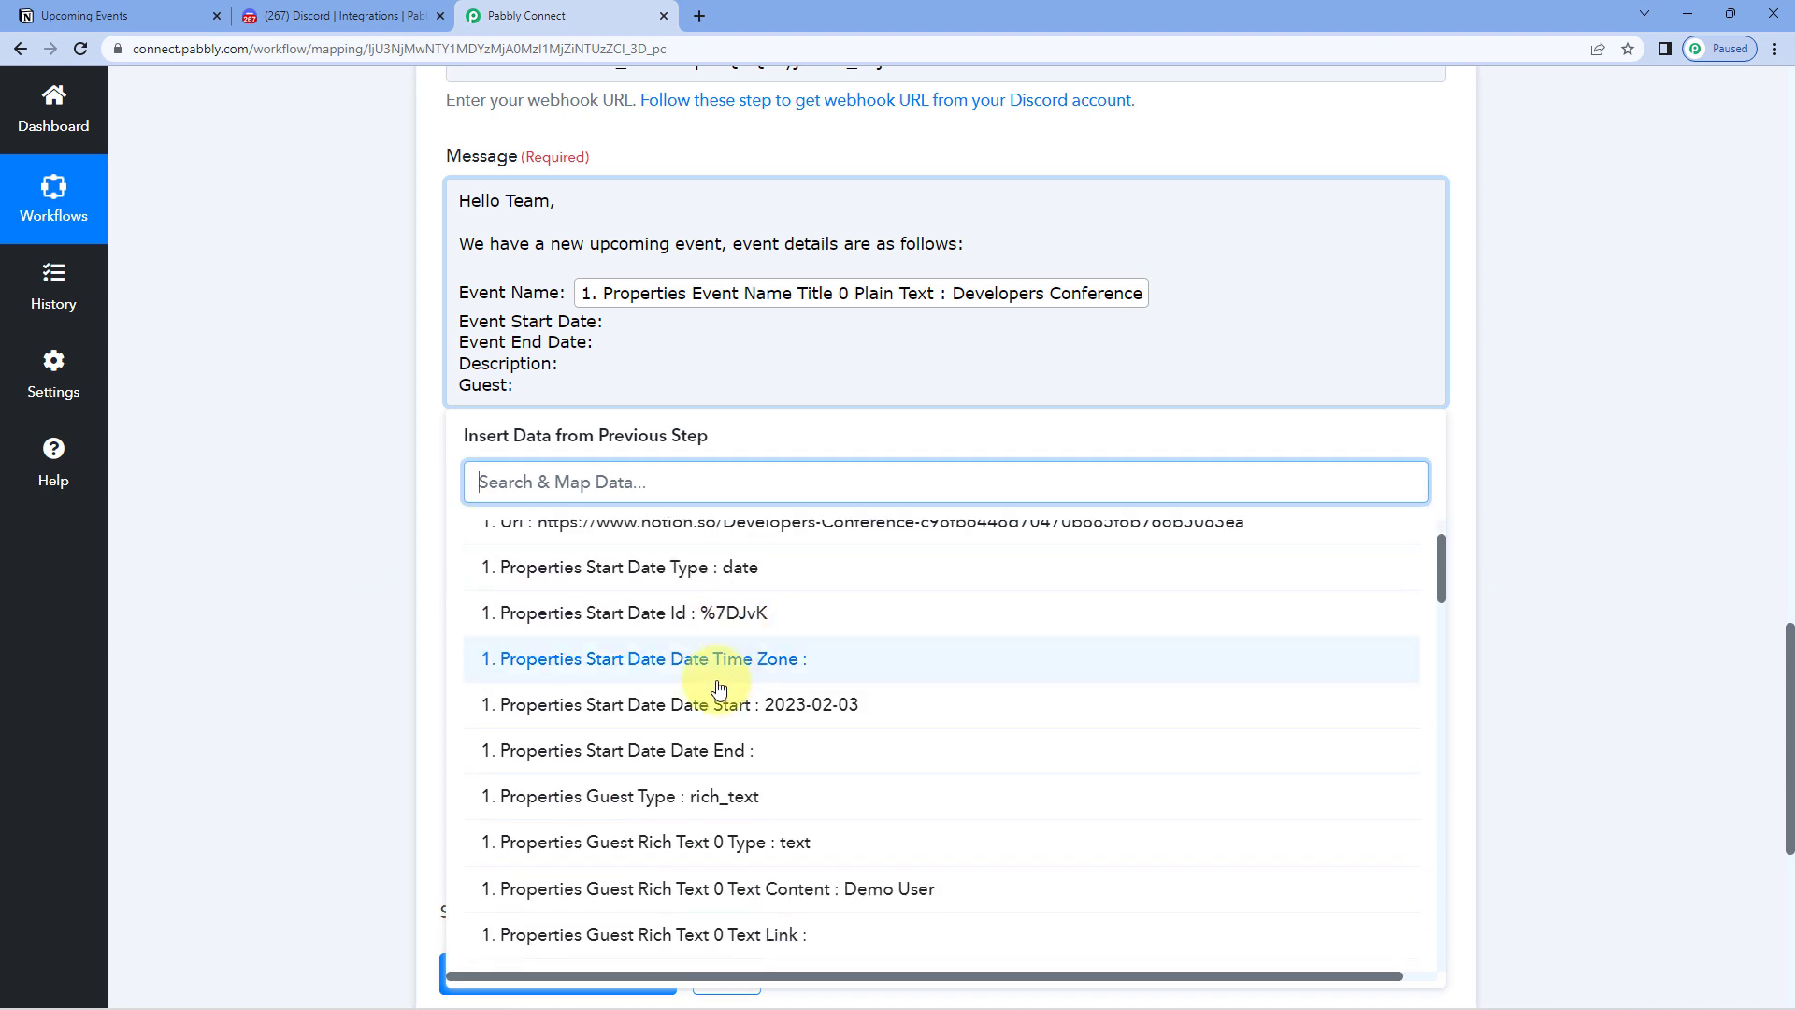
left_click(652, 708)
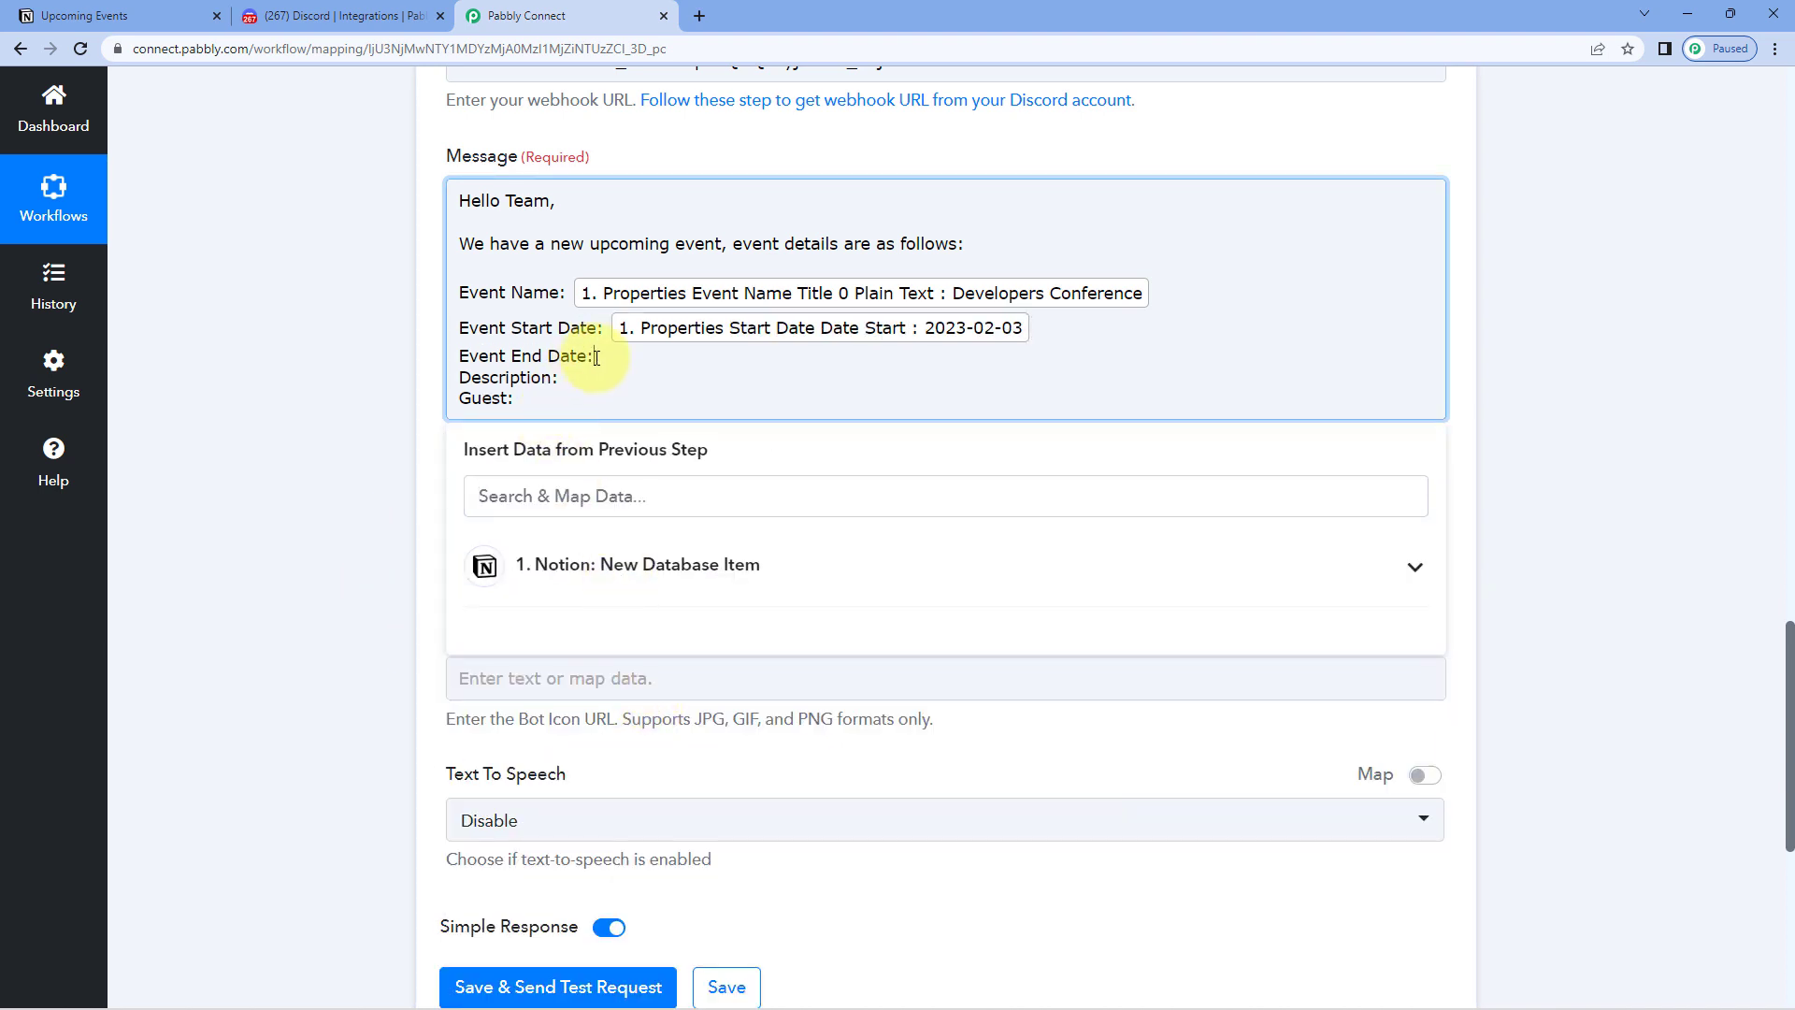
Map the Notion End Date's Date Start value into the Event End Date line of the message.
left_click(743, 571)
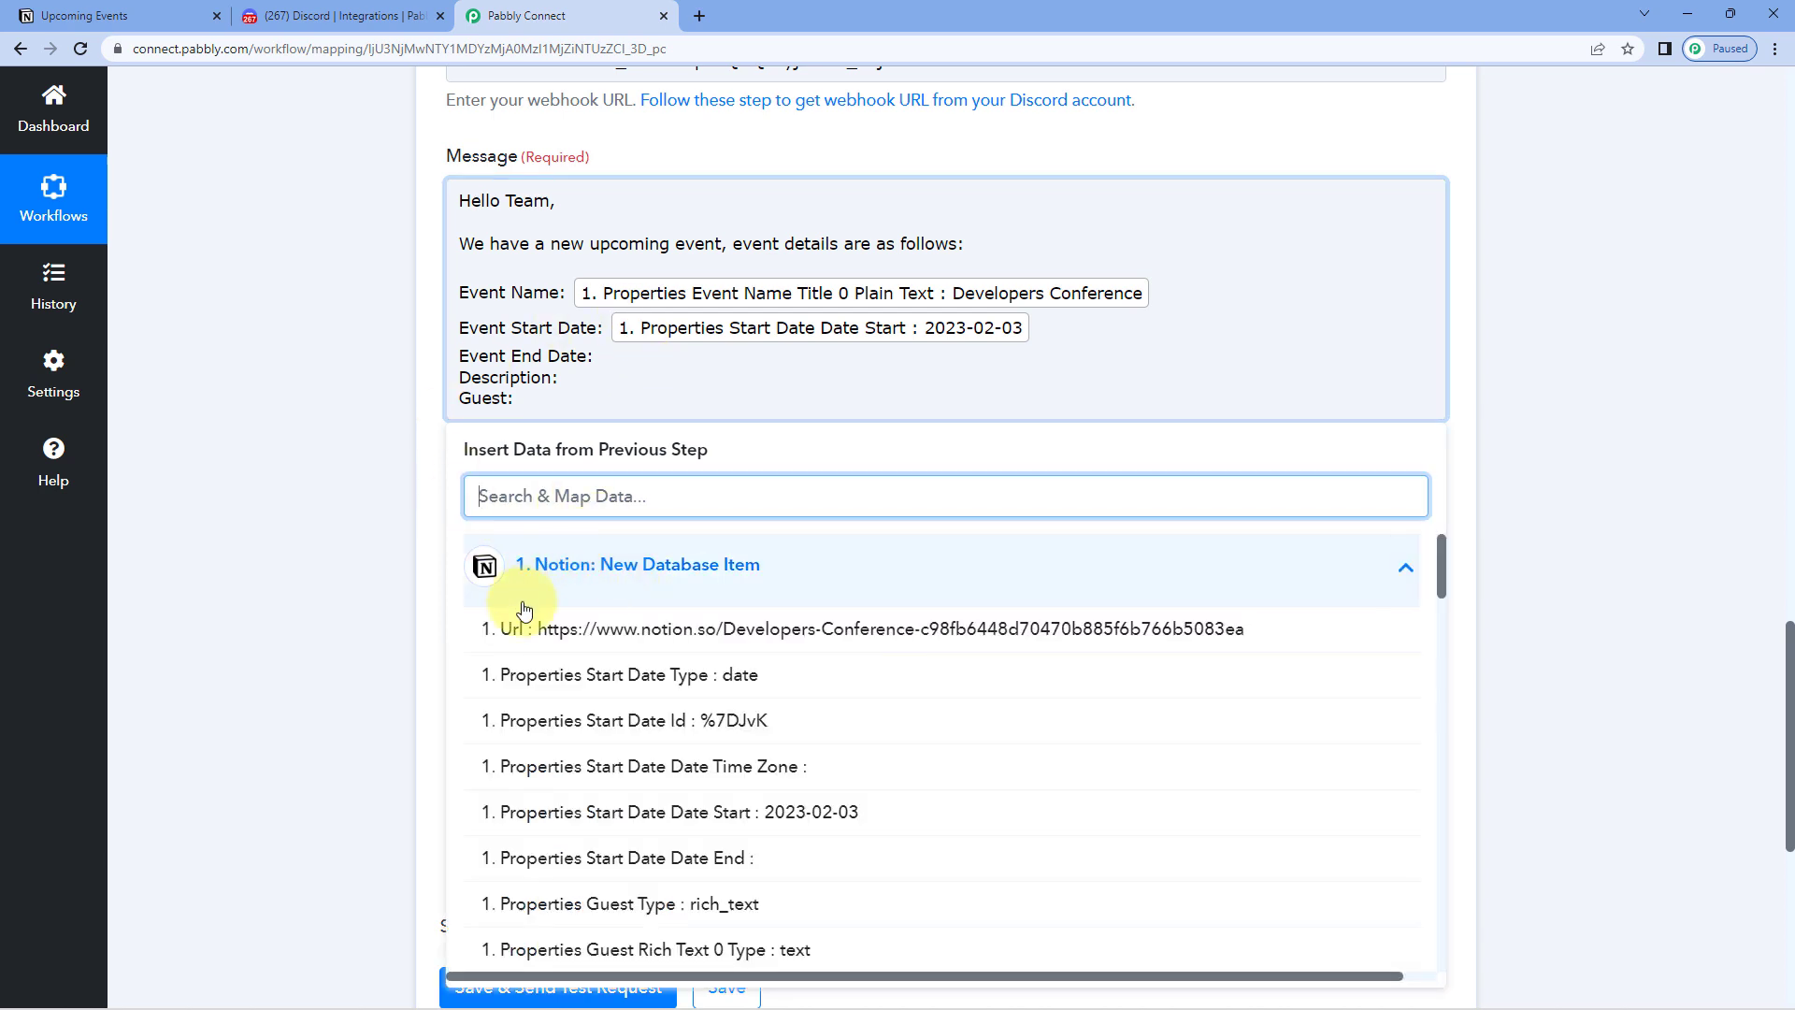
scroll(657, 729, "down", 8)
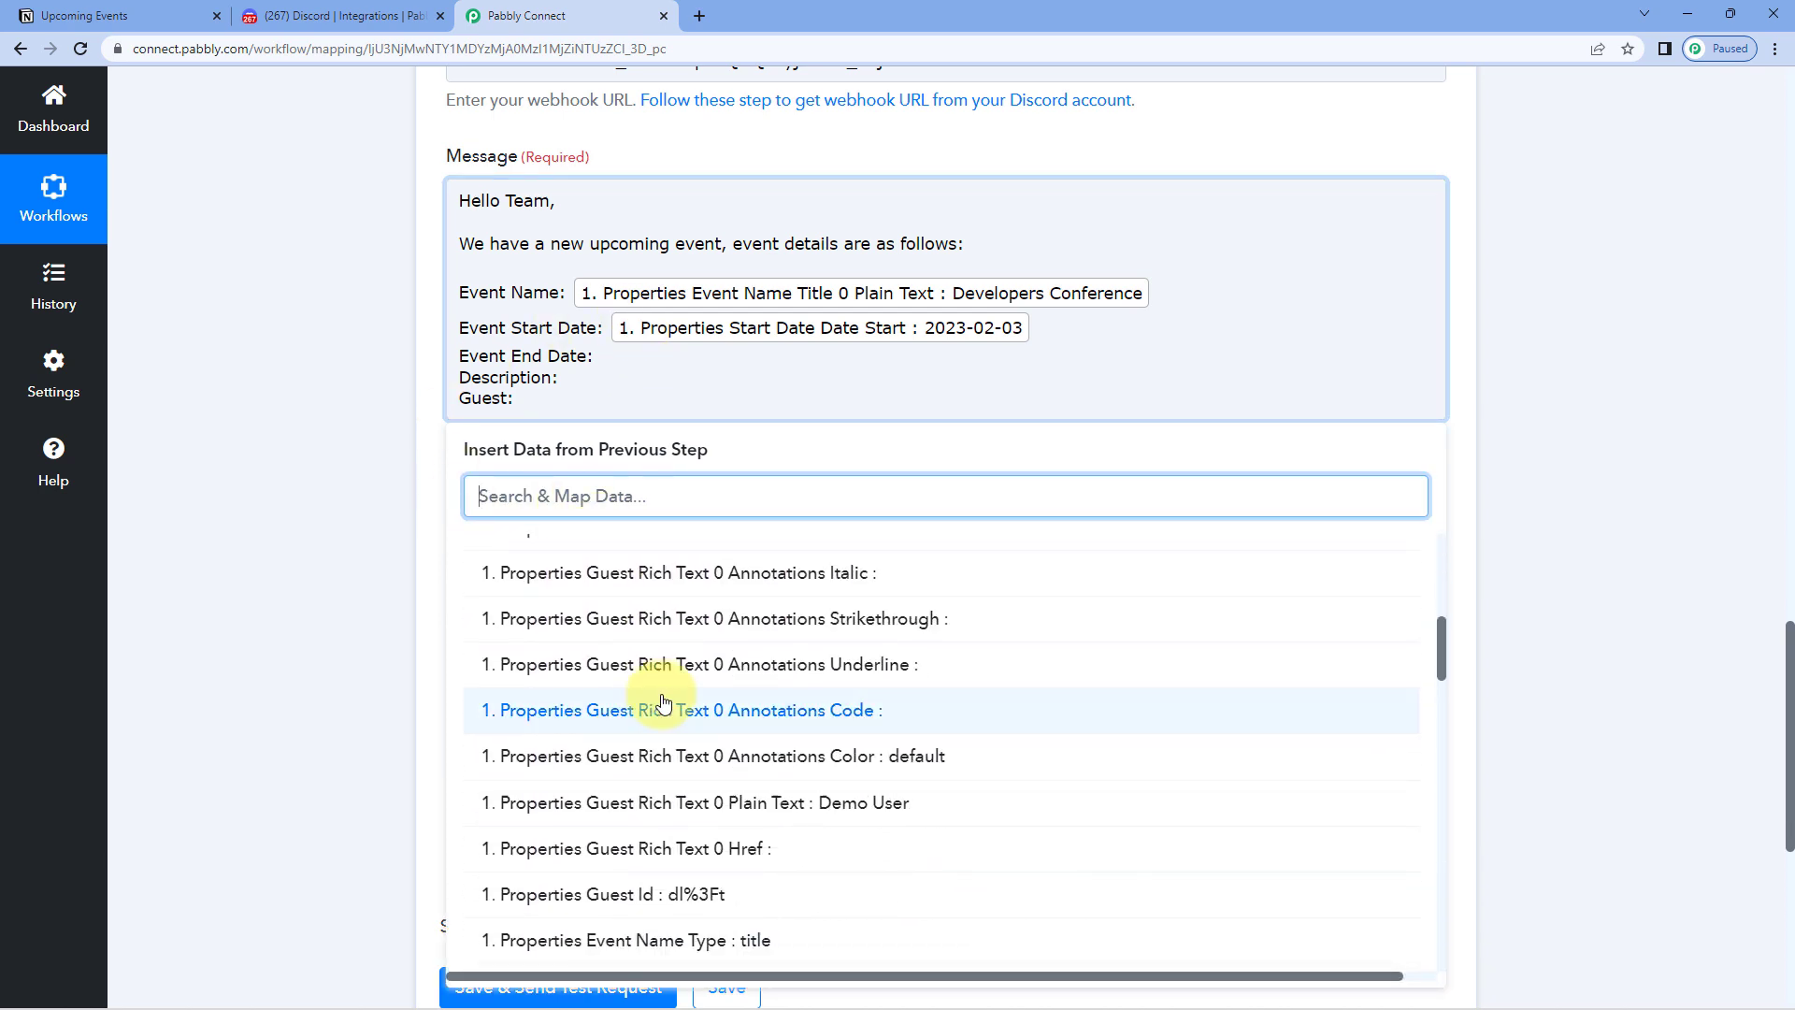
scroll(667, 698, "down", 8)
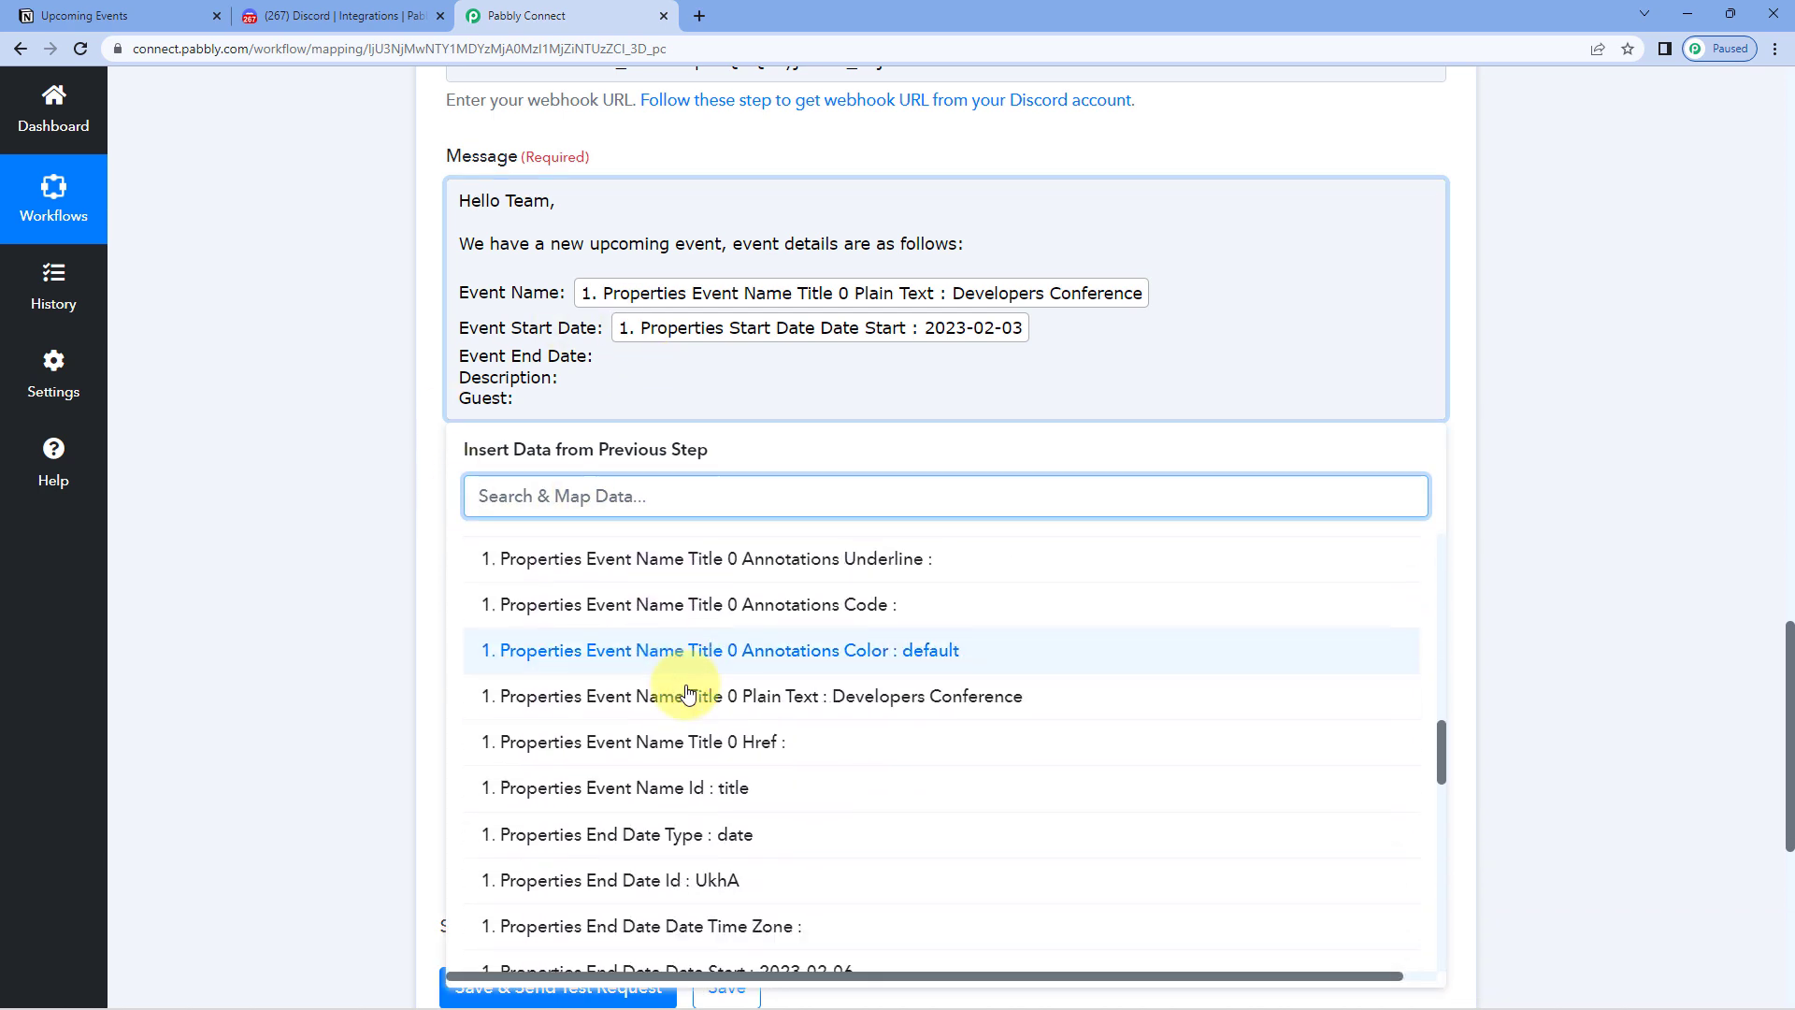
scroll(704, 687, "down", 1)
left_click(599, 644)
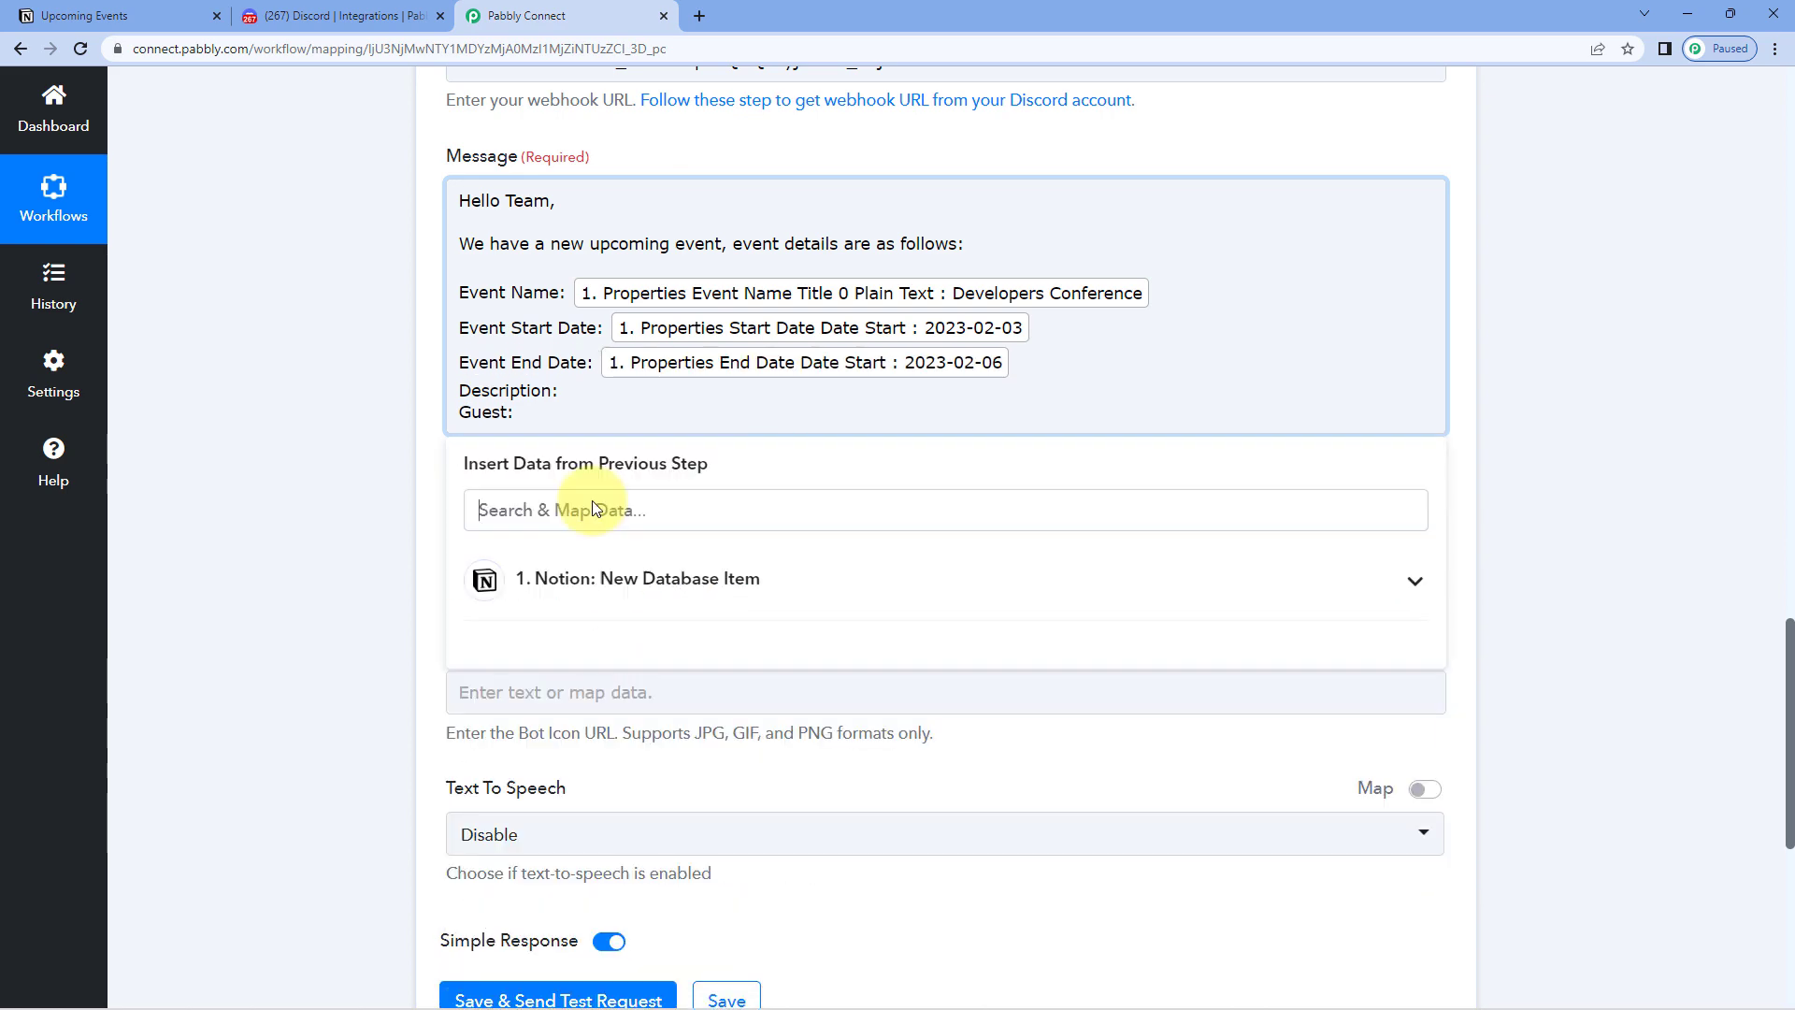
Map the Notion Details rich text content into the Description line of the message.
left_click(567, 390)
left_click(561, 578)
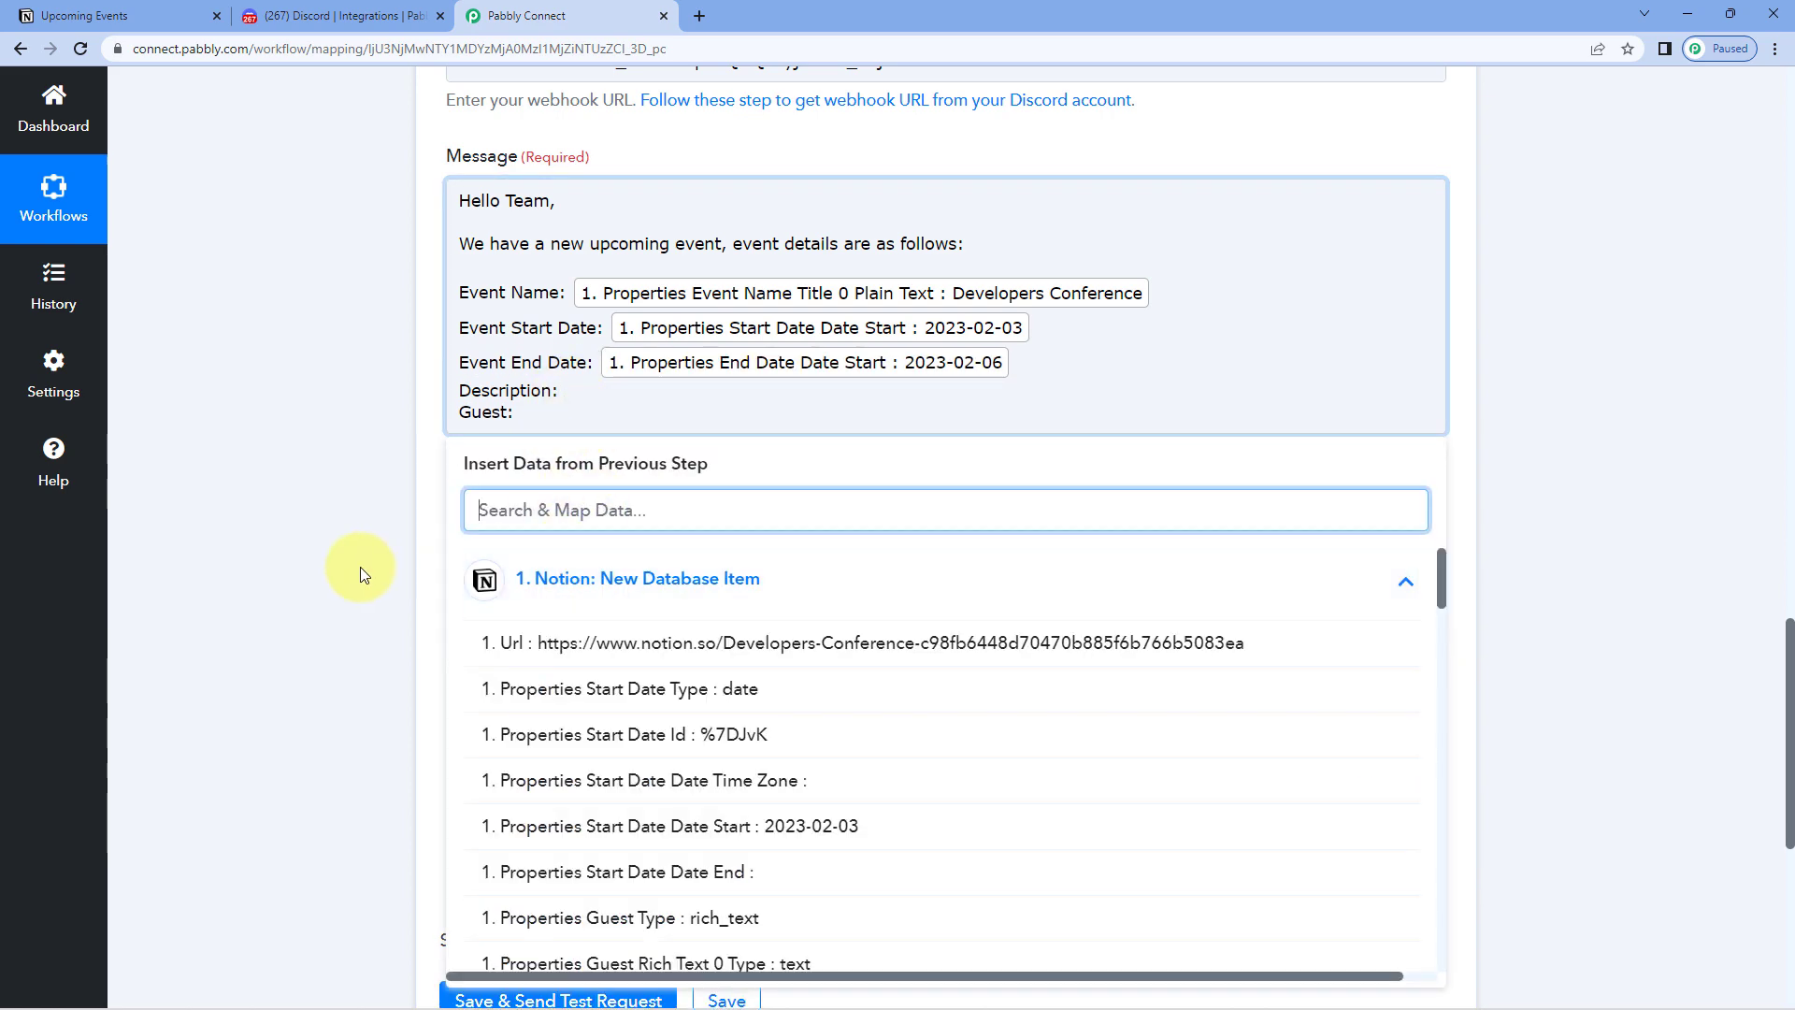
scroll(643, 552, "down", 3)
scroll(673, 547, "down", 12)
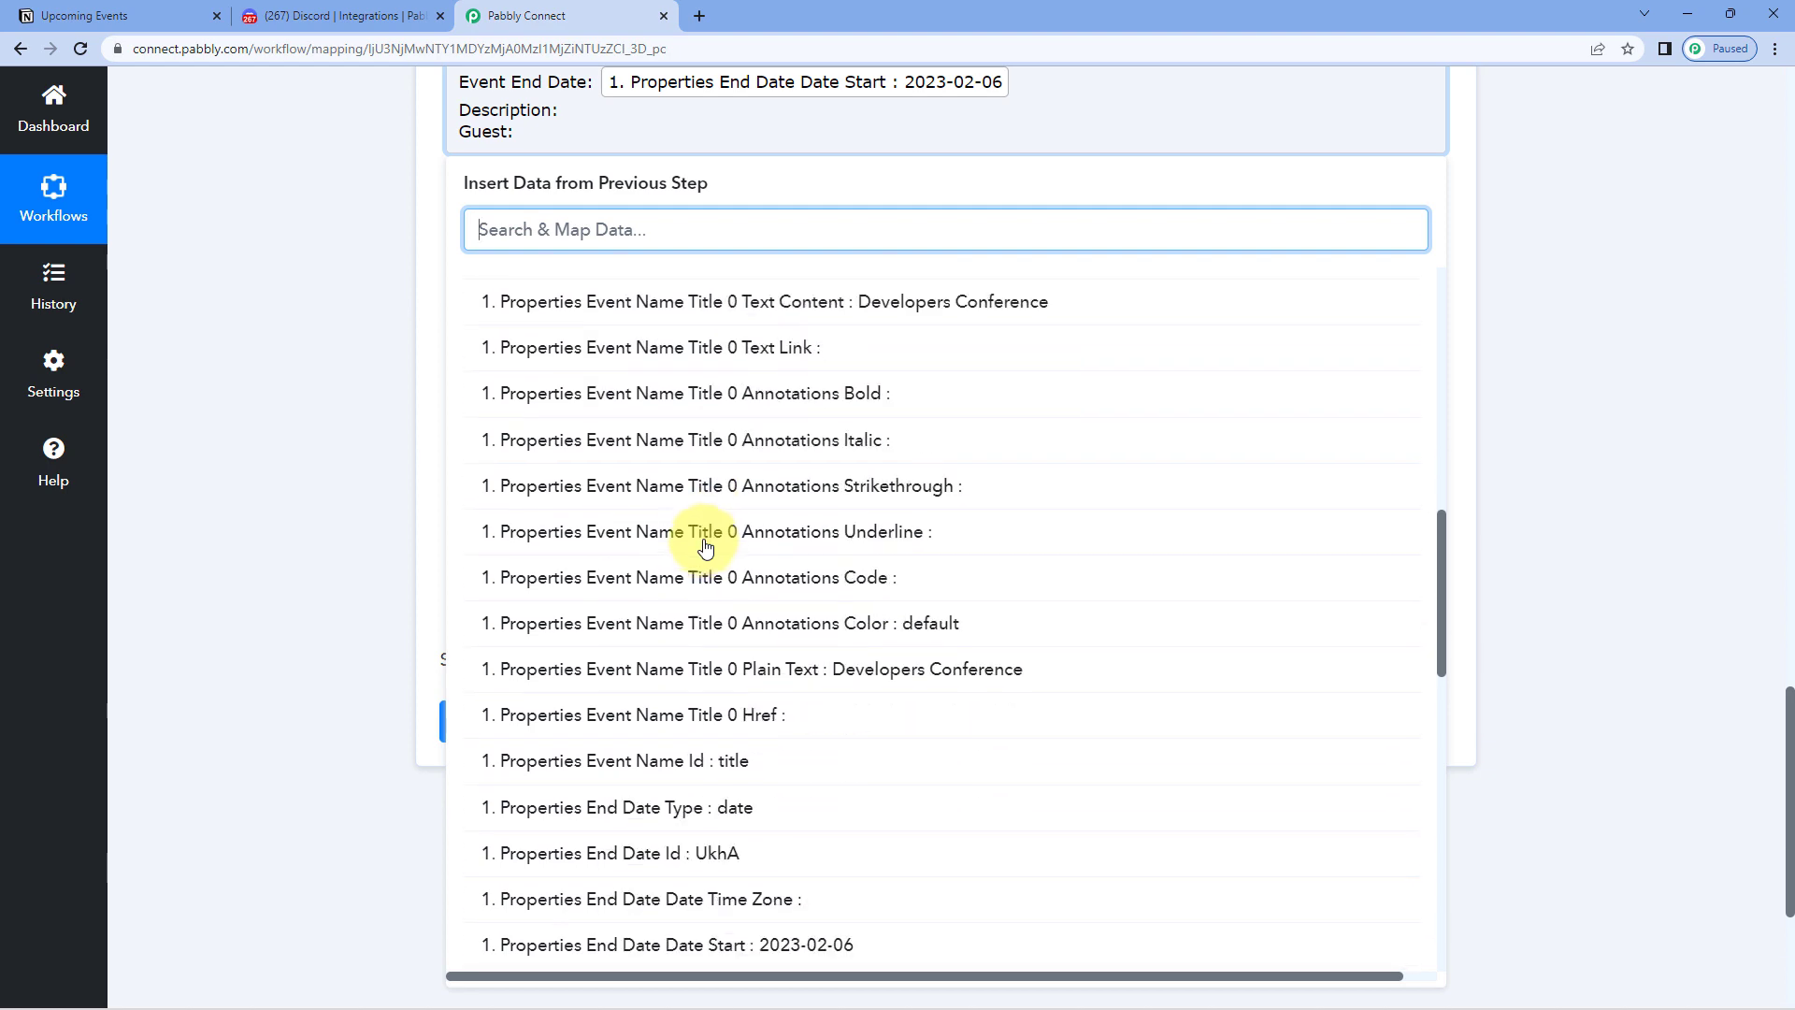
scroll(705, 548, "down", 3)
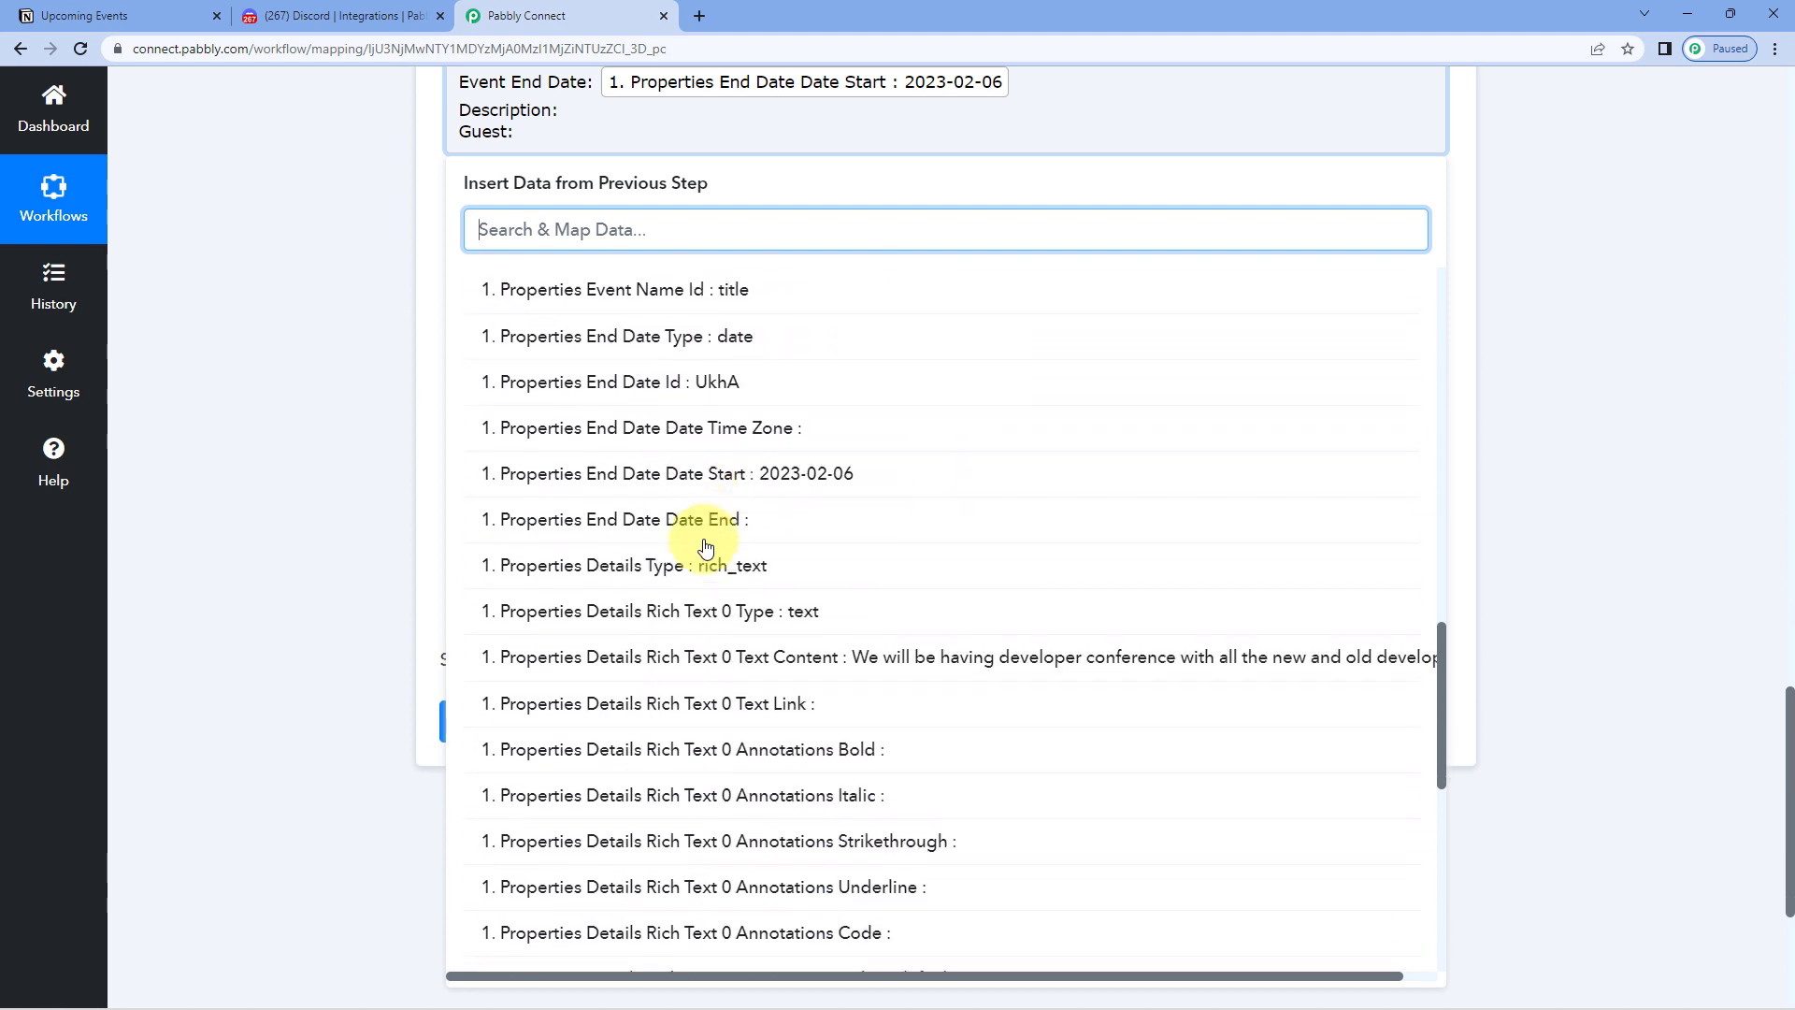
left_click(654, 654)
left_click(421, 261)
Map the Notion Guest rich text content into the Guest line of the message.
left_click(530, 187)
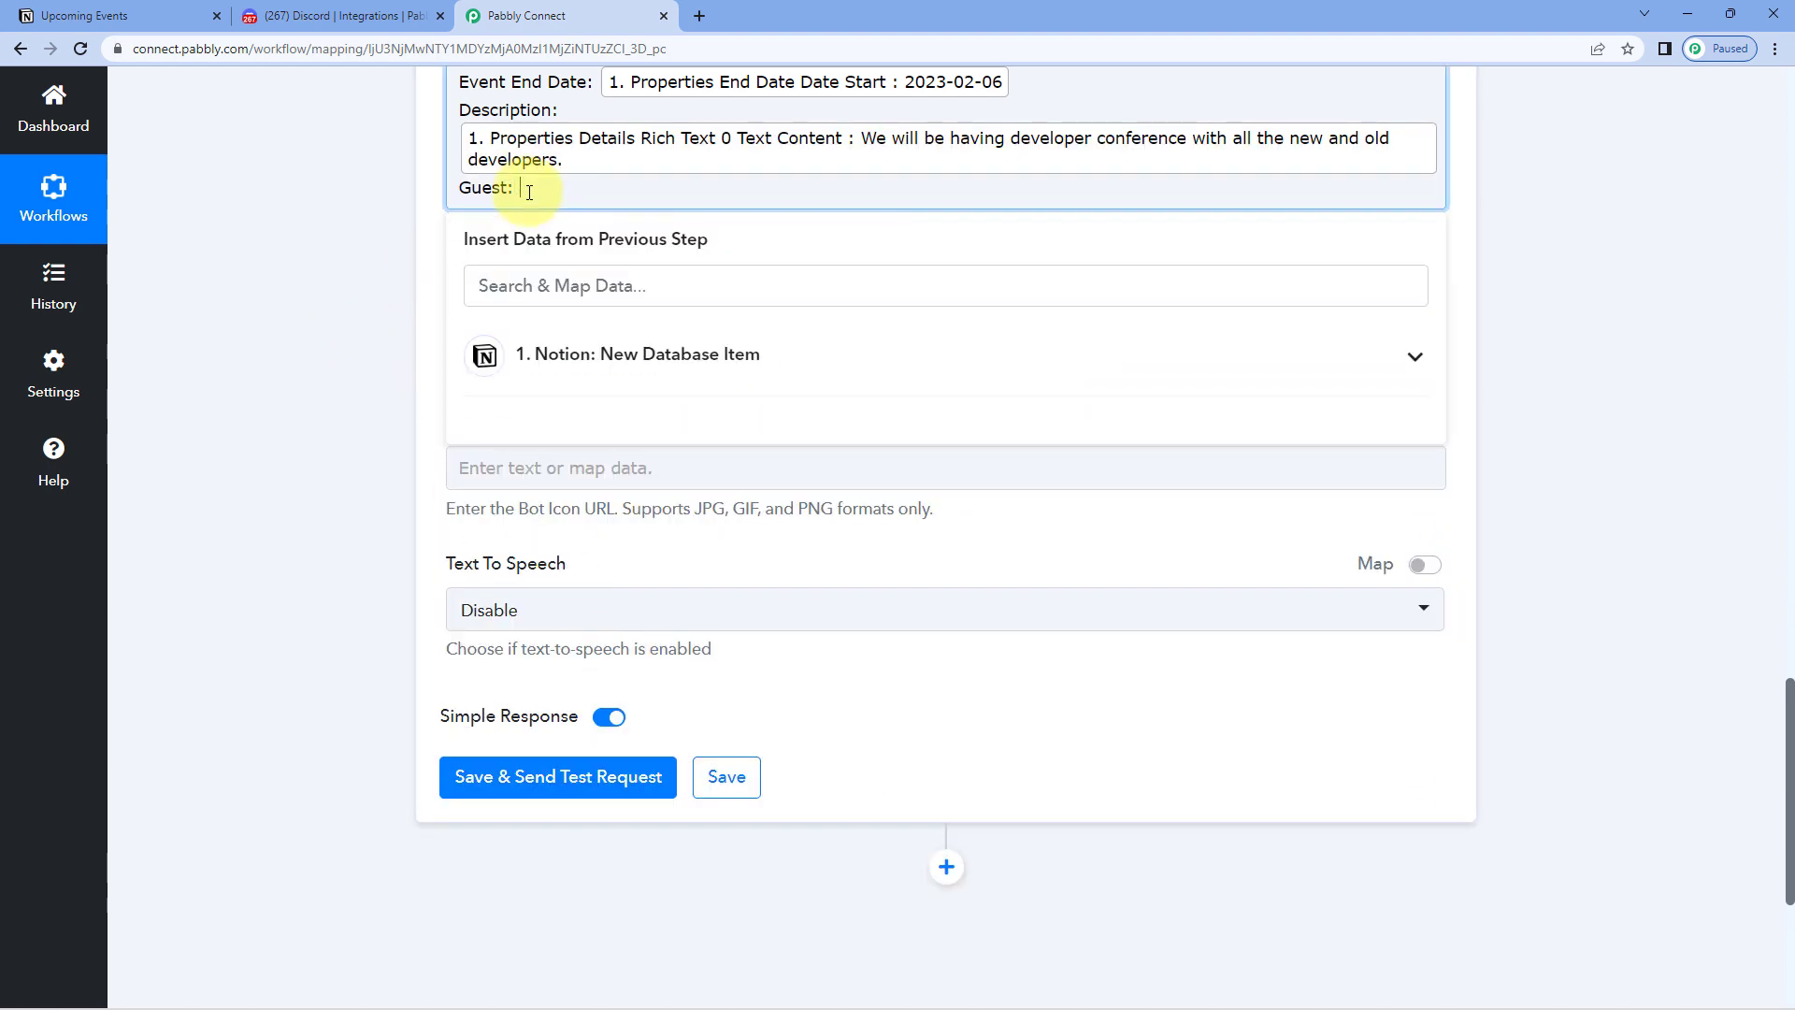
left_click(593, 375)
scroll(688, 557, "down", 3)
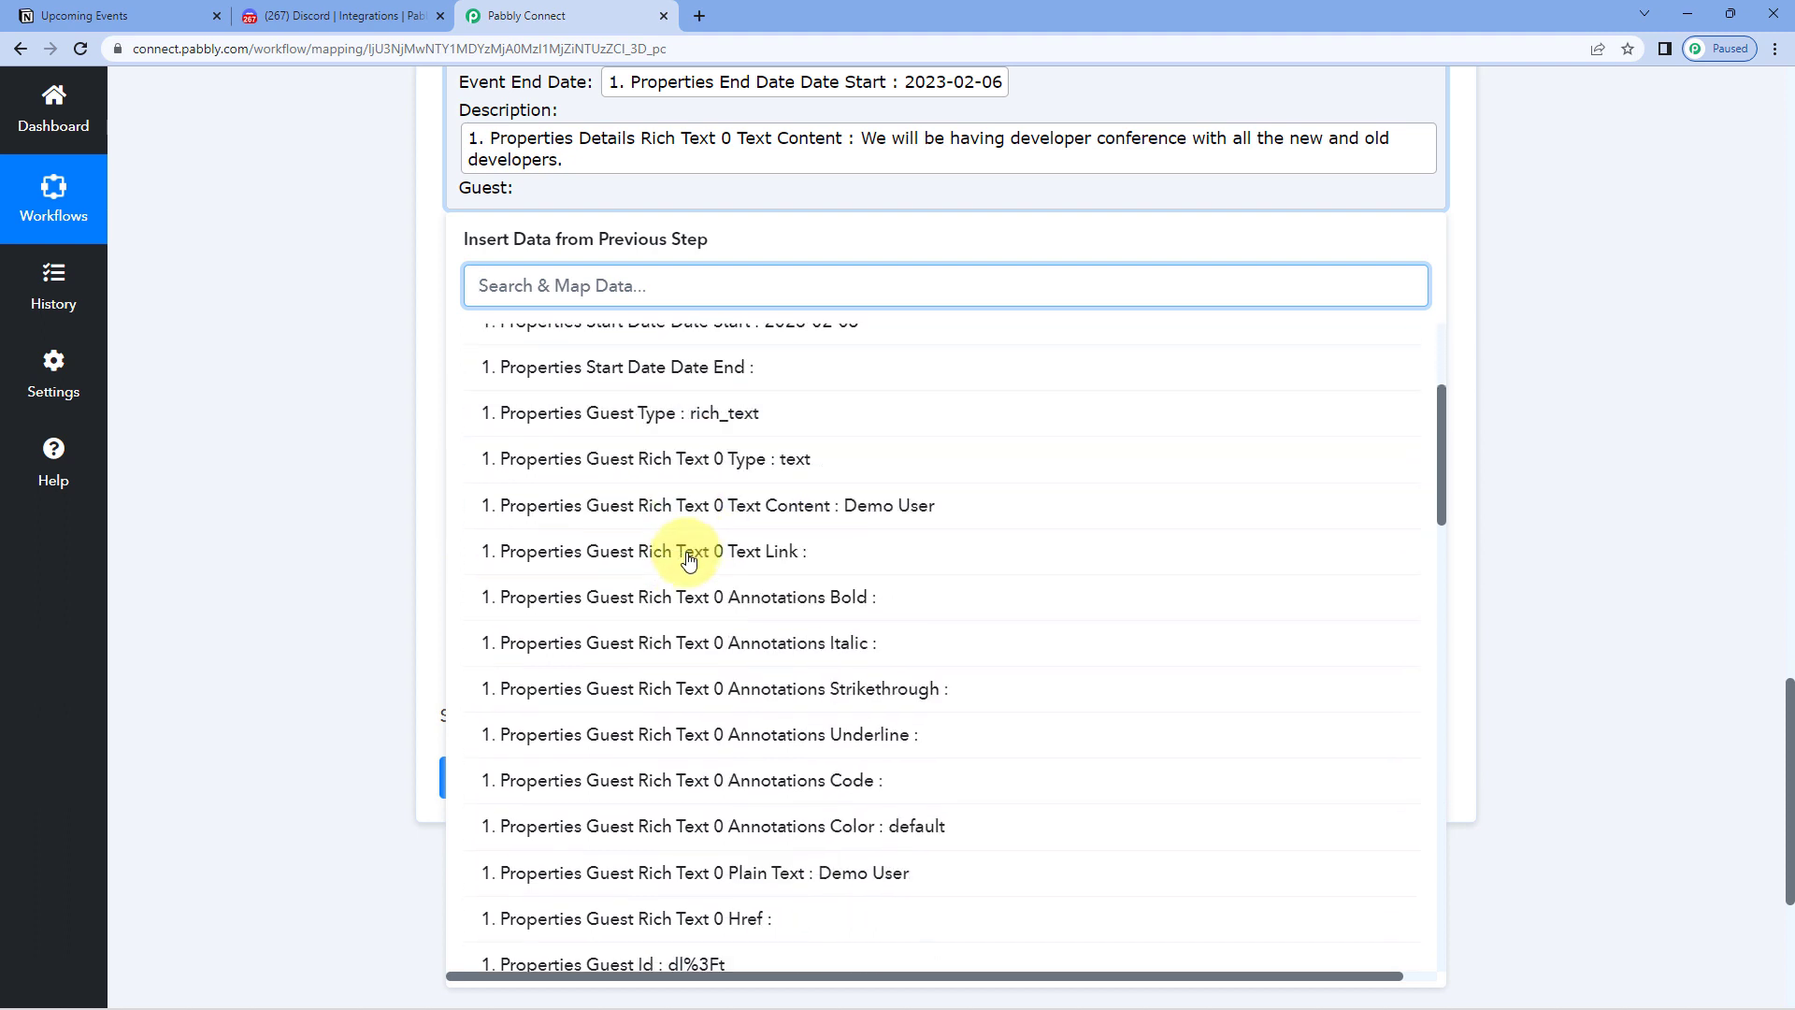
left_click(664, 506)
left_click(334, 335)
scroll(334, 334, "up", 3)
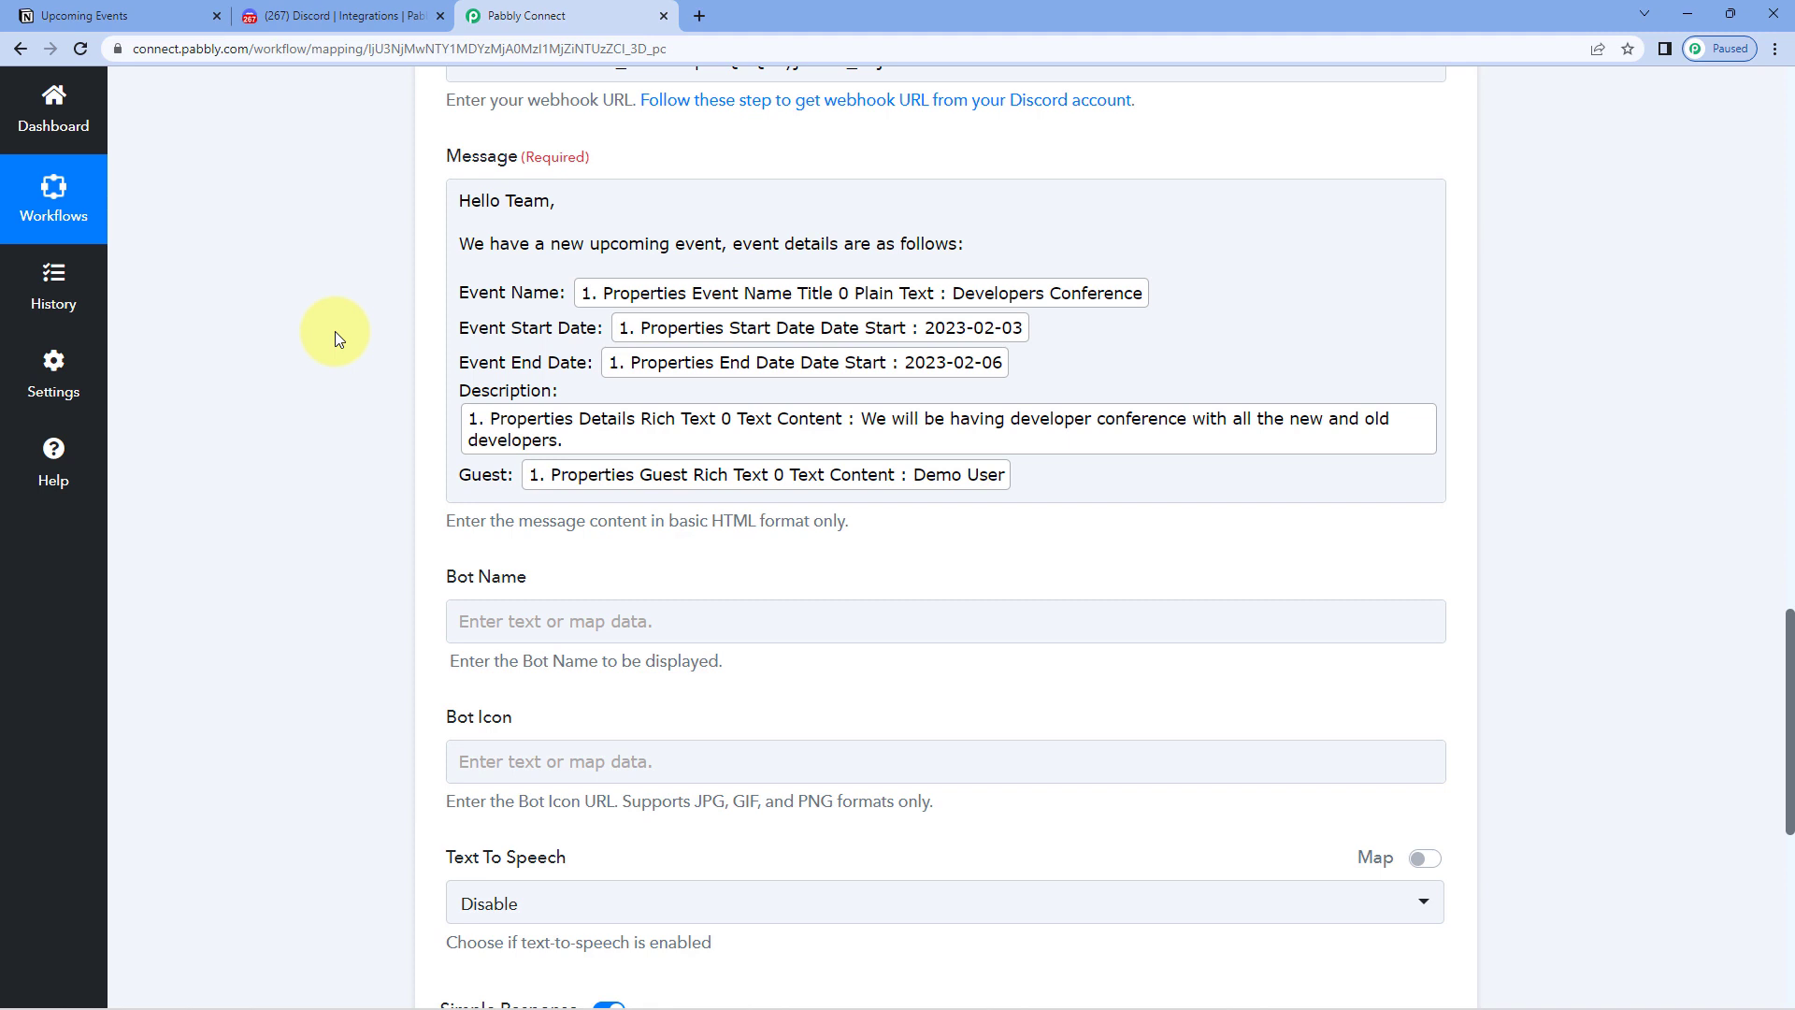
Compare the mapped Discord message in Pabbly Connect with the event's entry in Notion's Upcoming Events table.
left_click(131, 16)
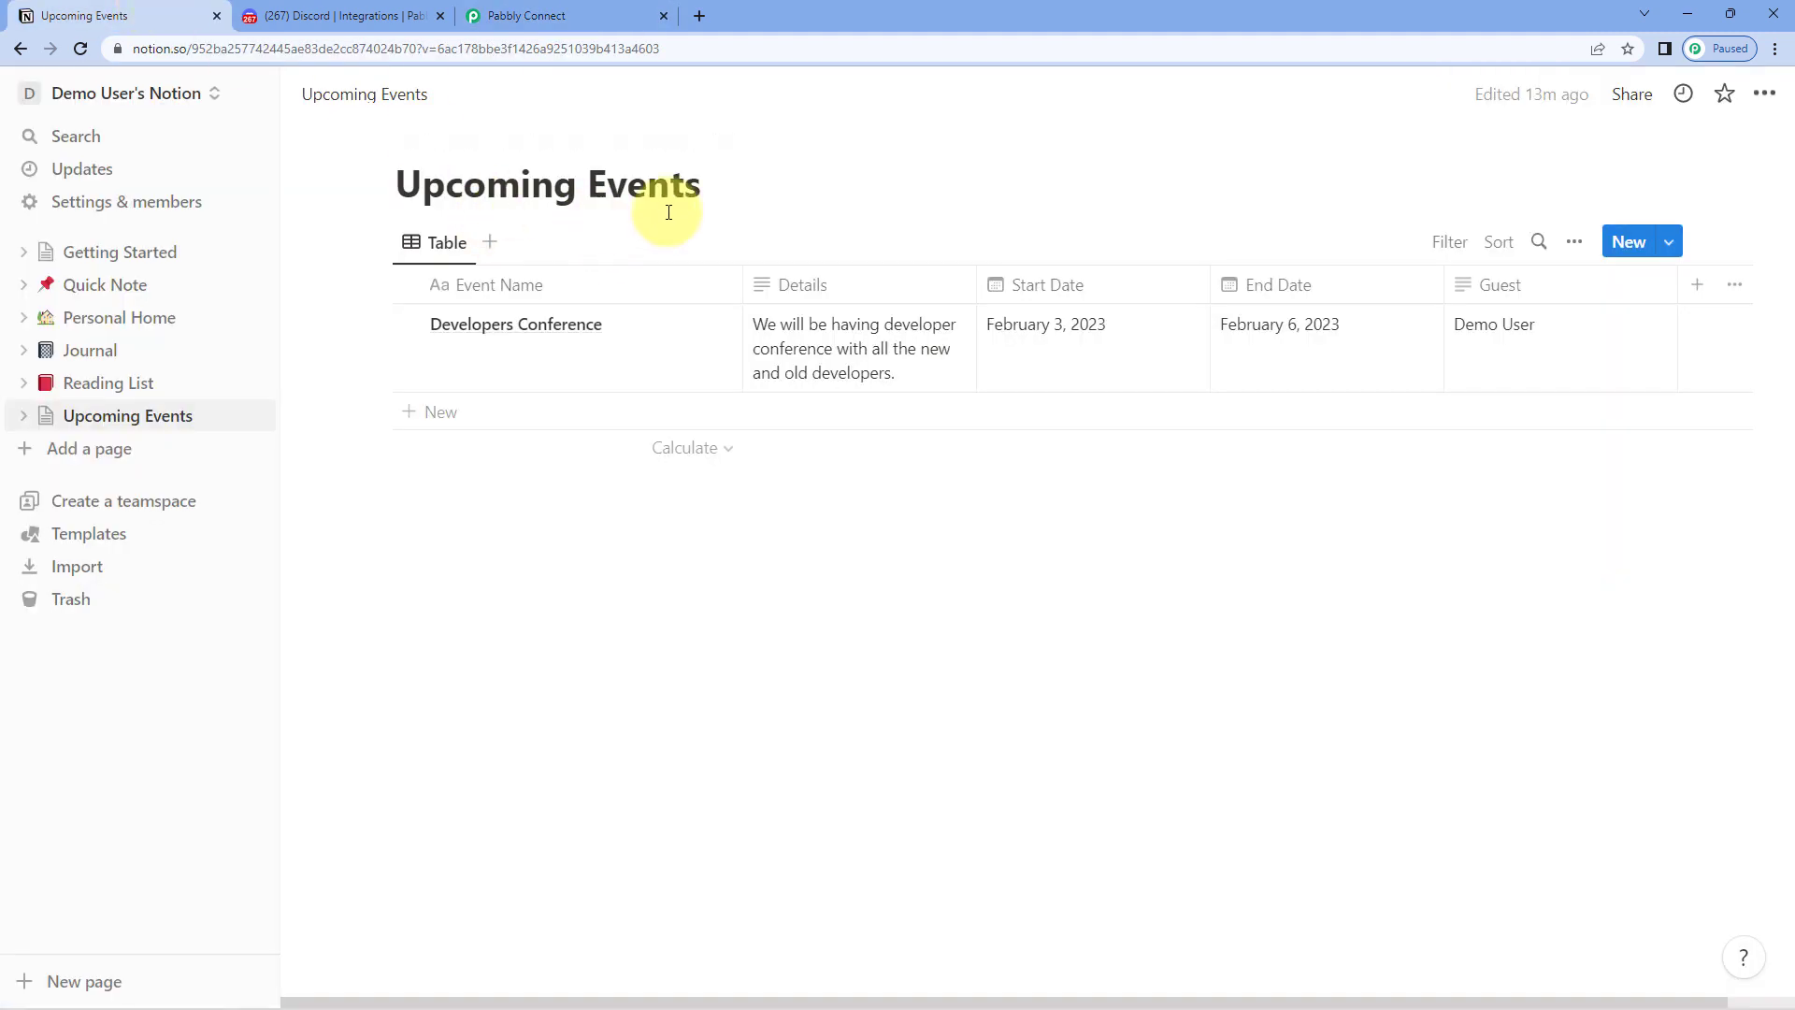
left_click(586, 9)
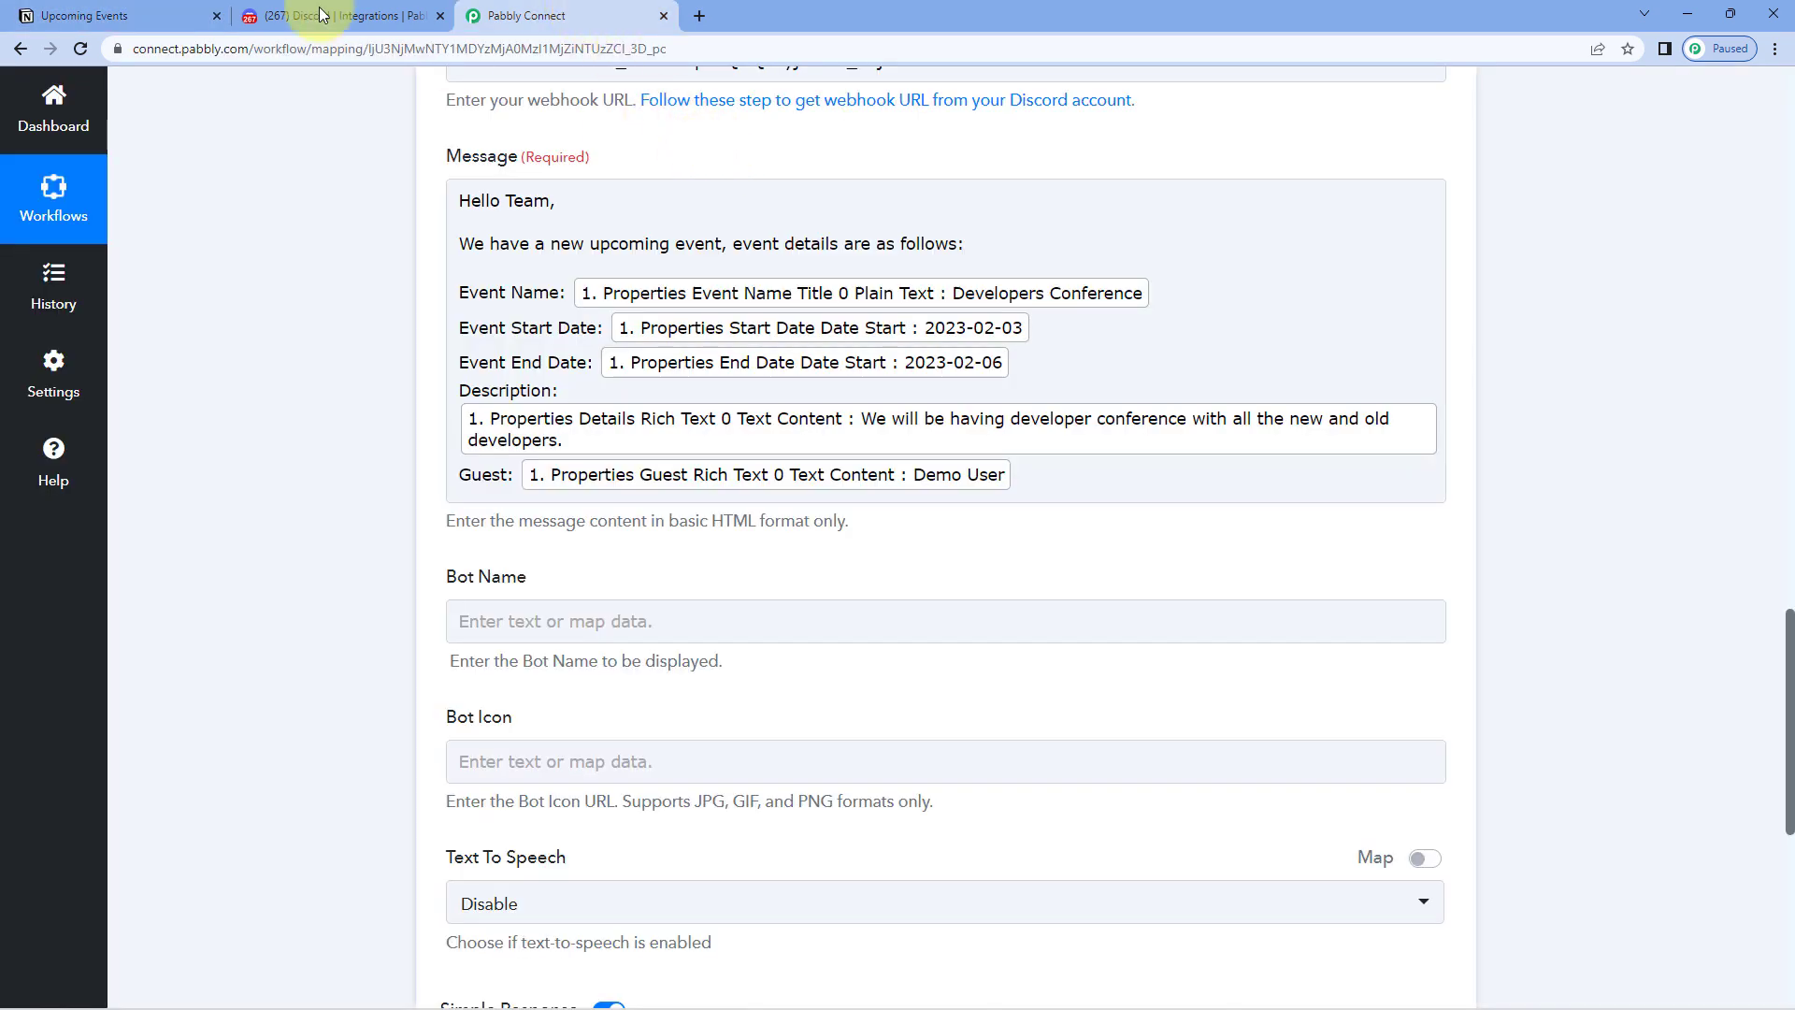
left_click(121, 16)
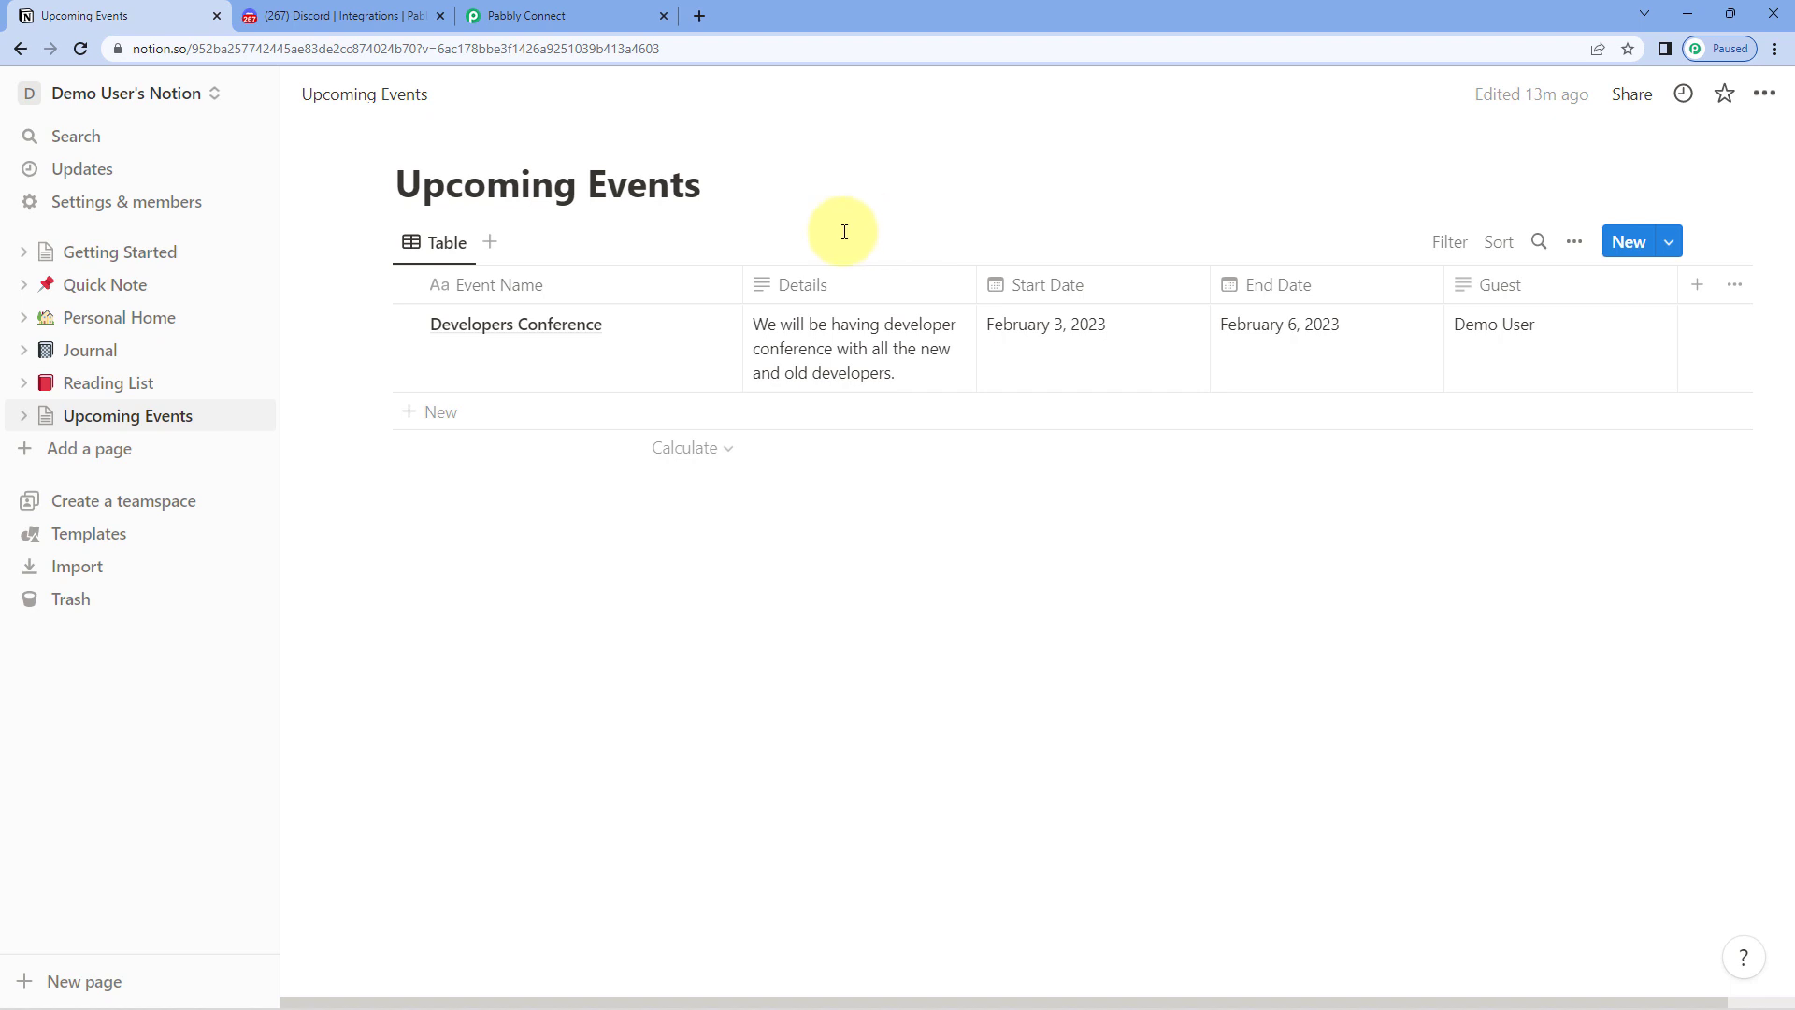
left_click(542, 16)
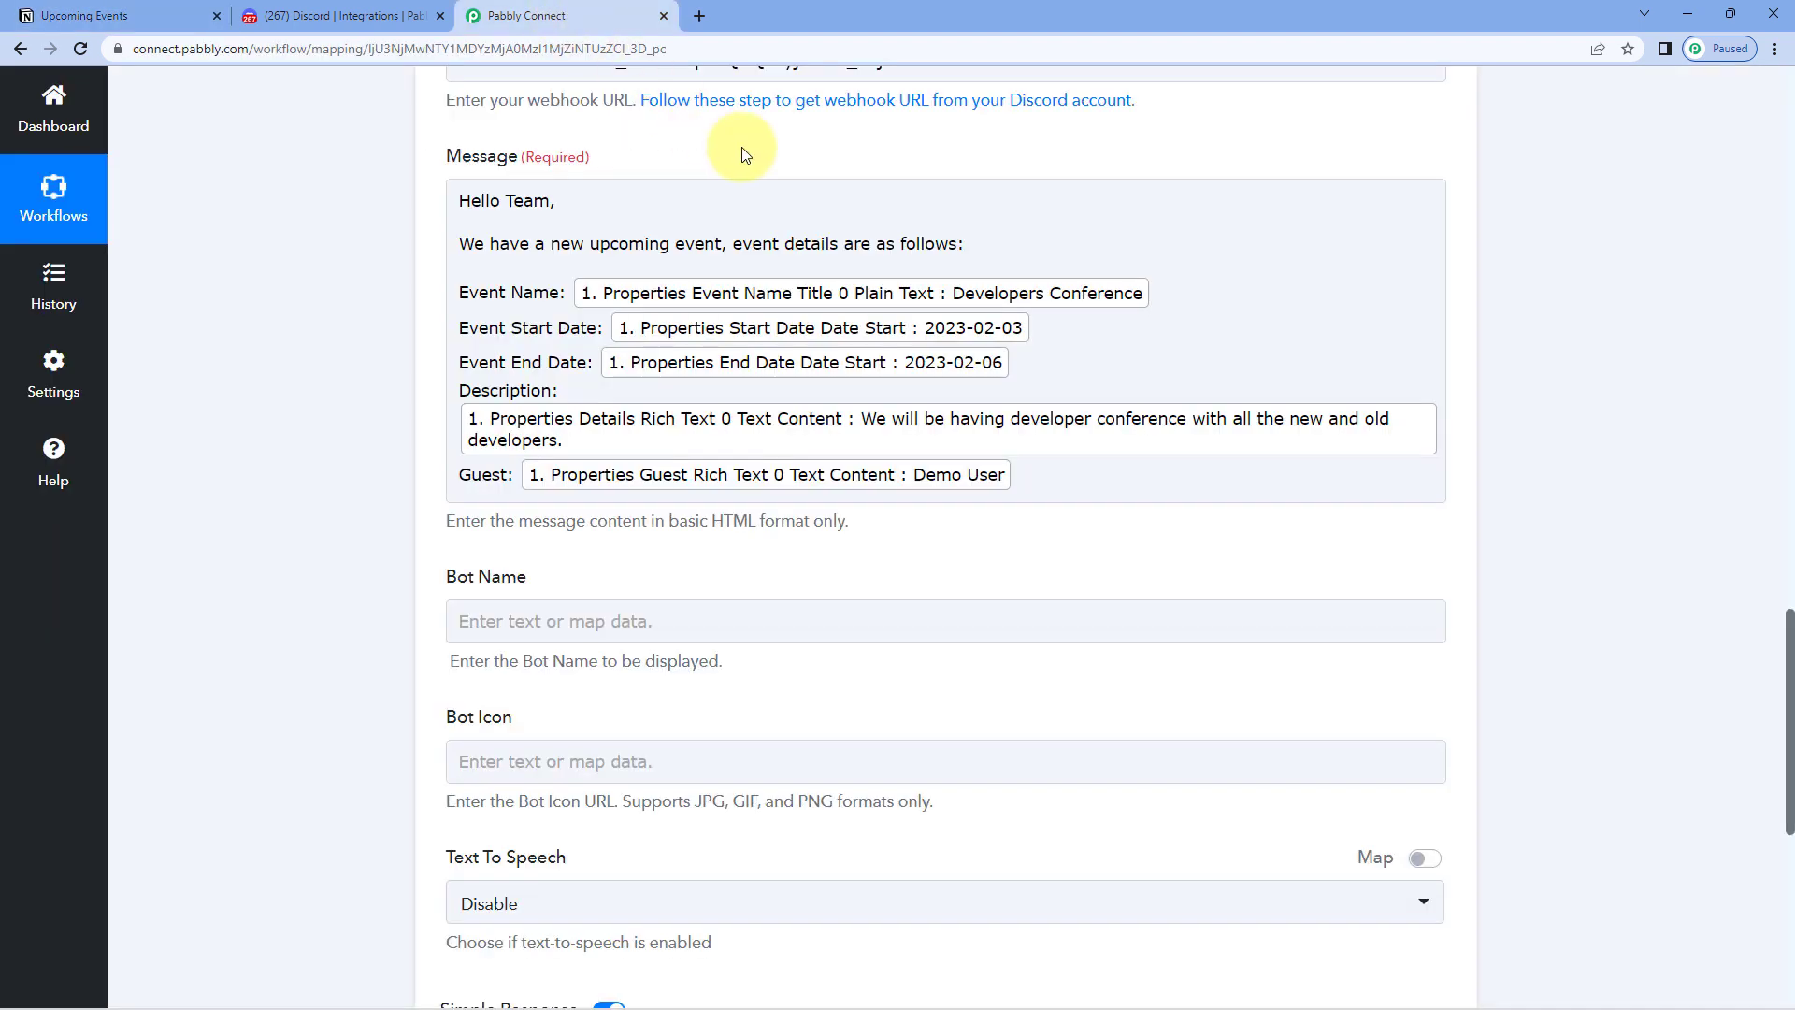
left_click(706, 187)
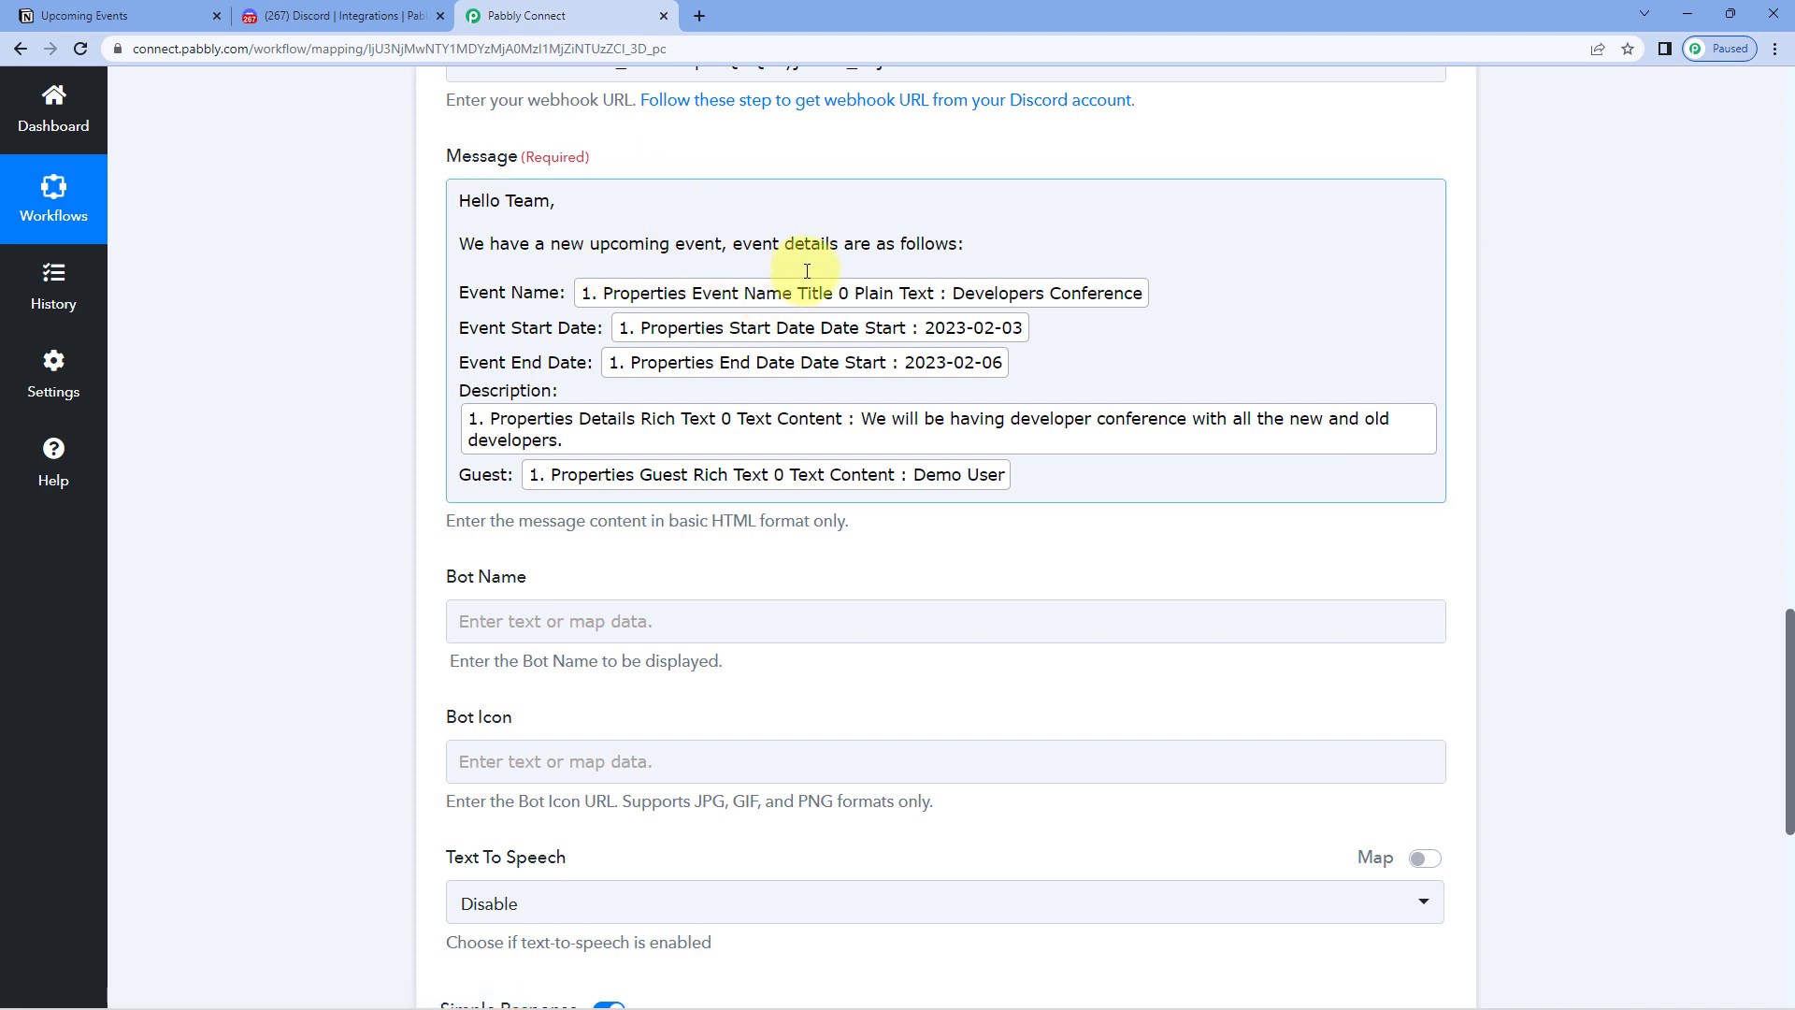
left_click(391, 318)
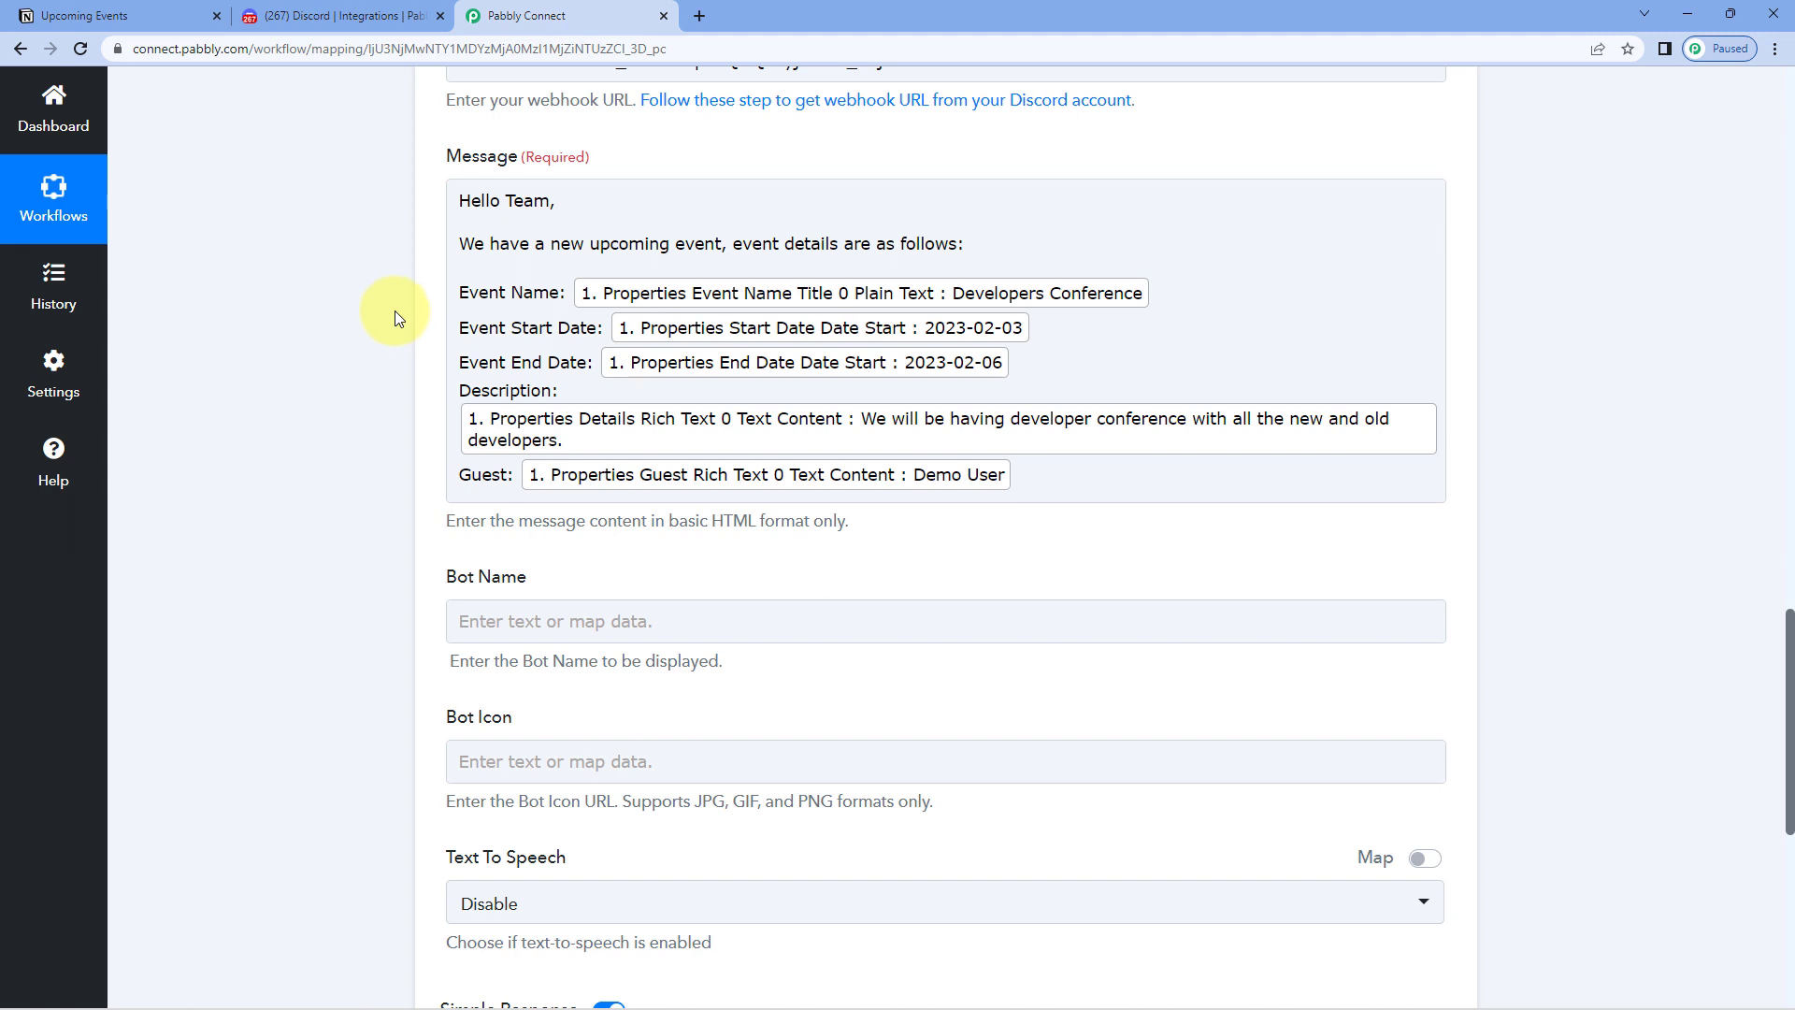
scroll(395, 310, "down", 1)
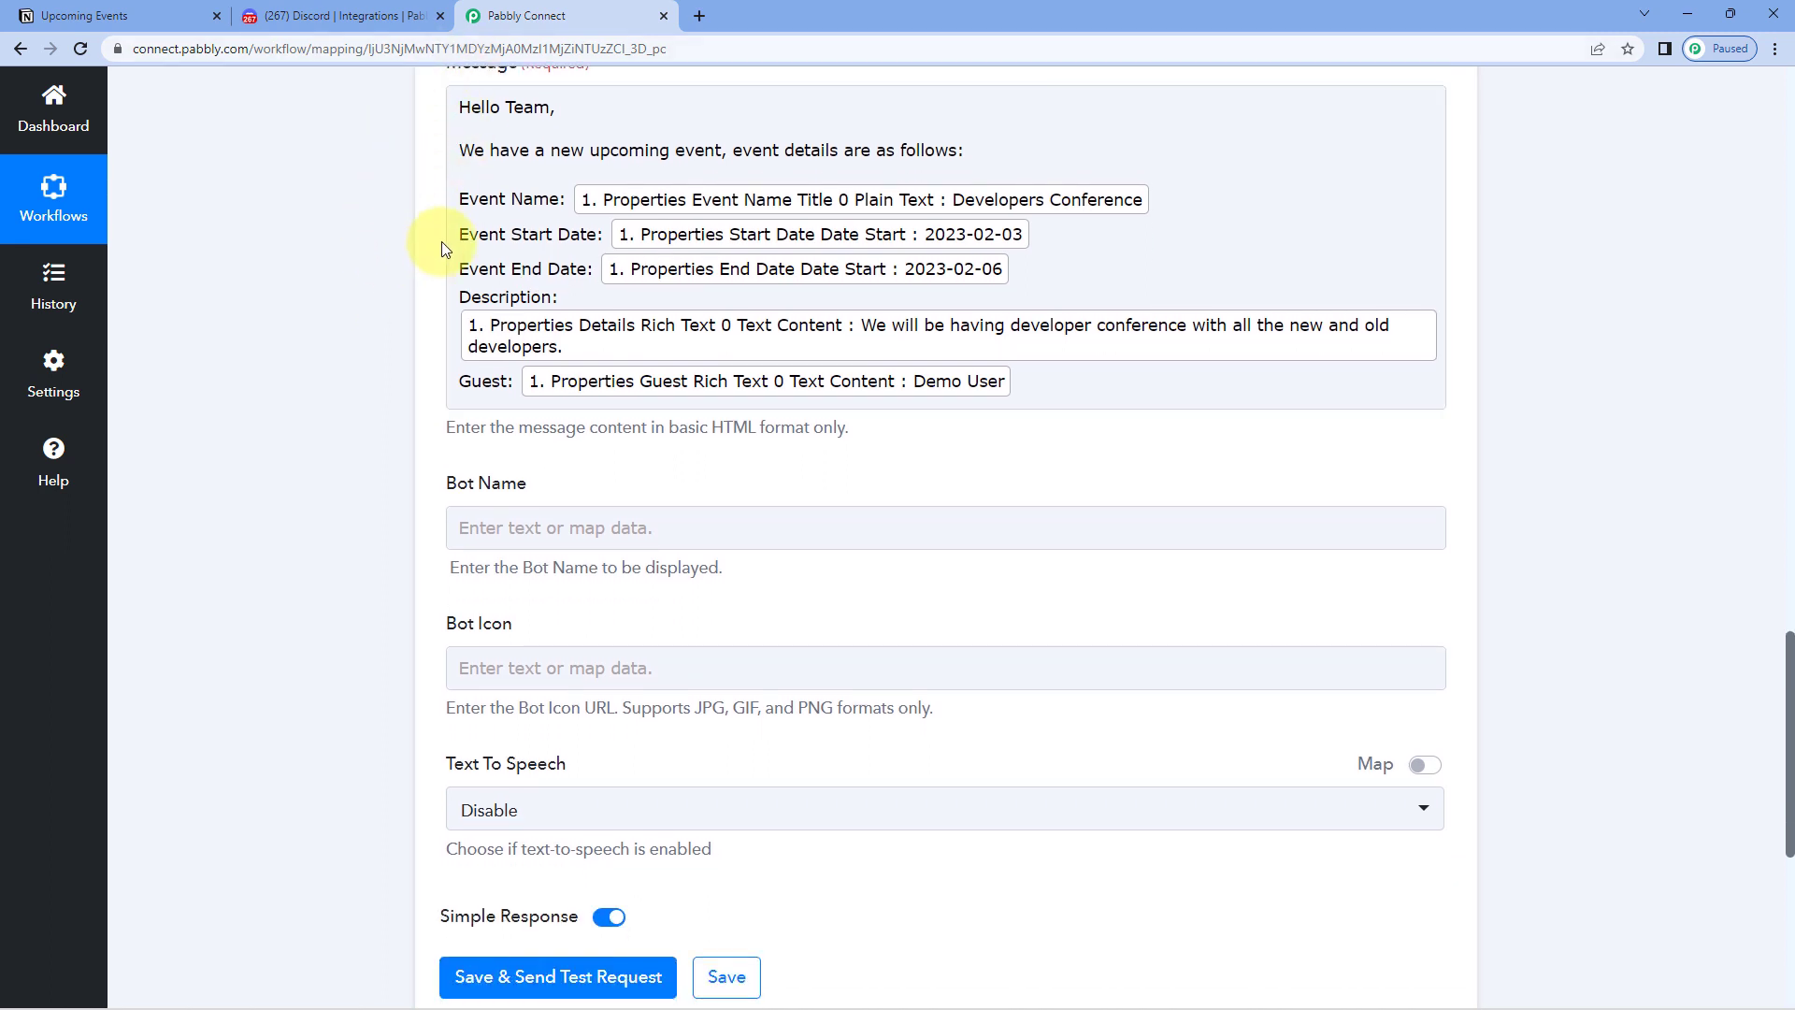
left_click(451, 329)
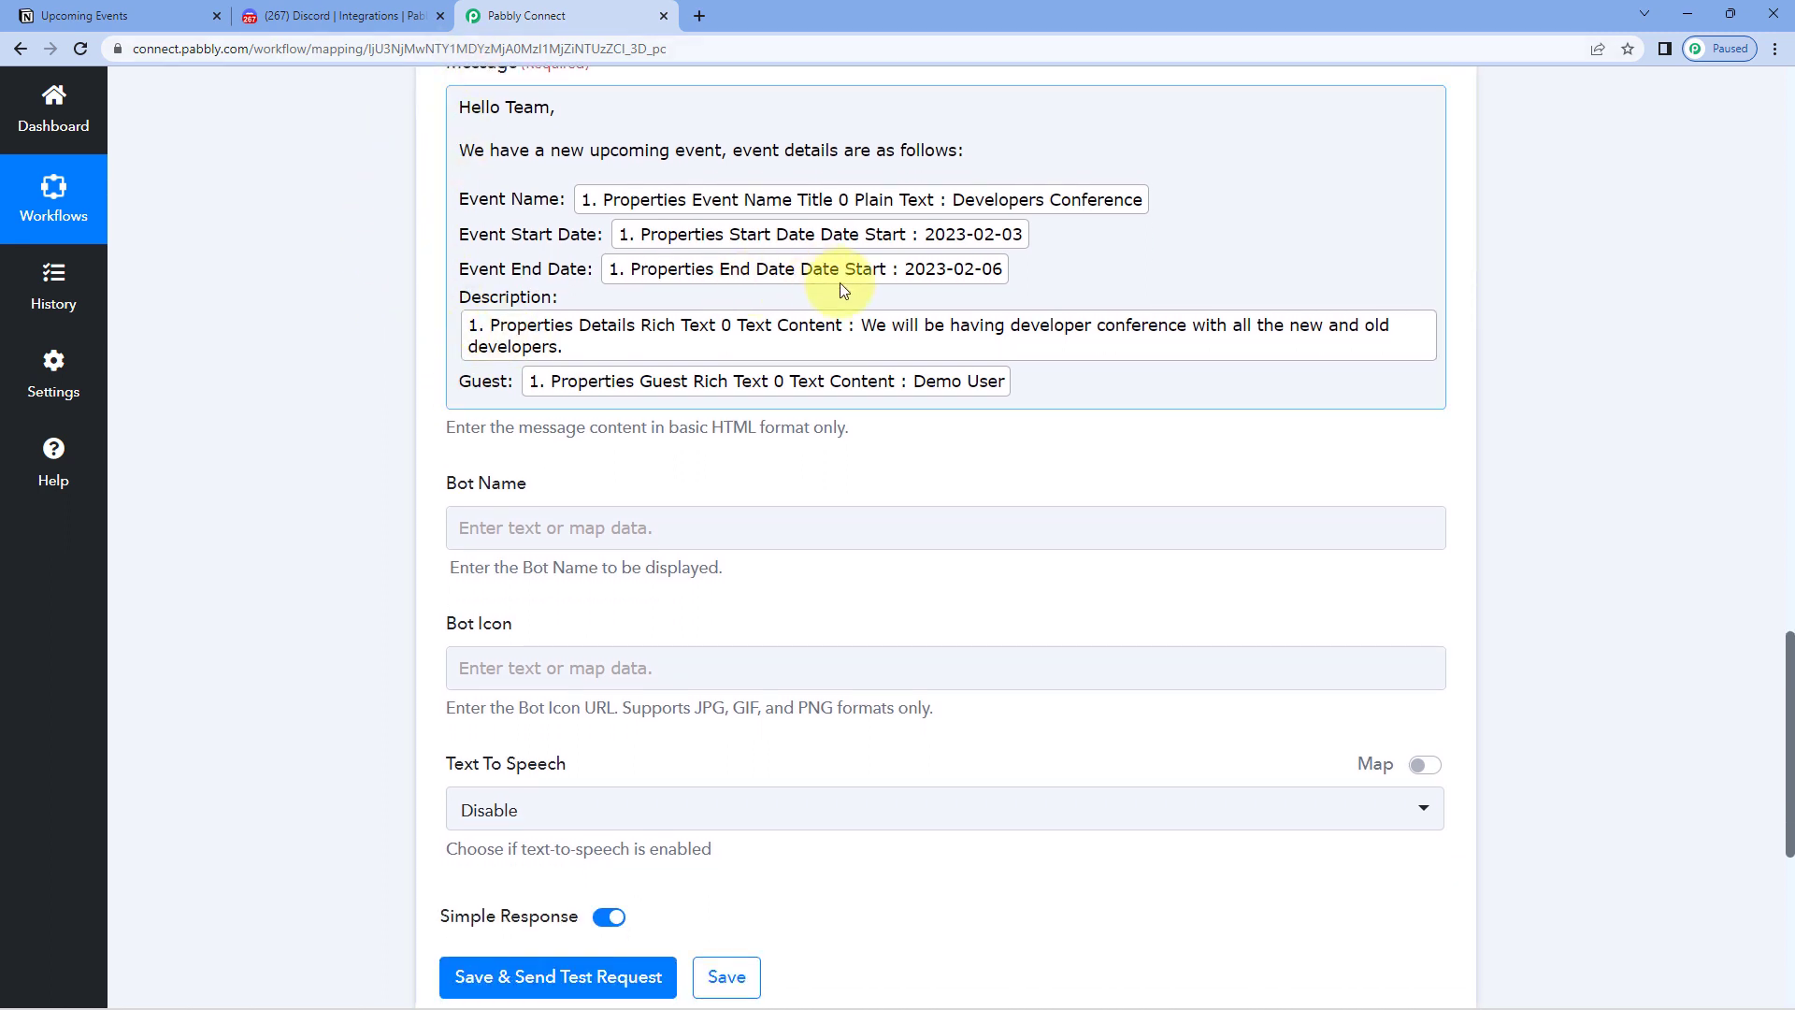
Set the Discord action's bot name to "Notion".
scroll(329, 329, "down", 3)
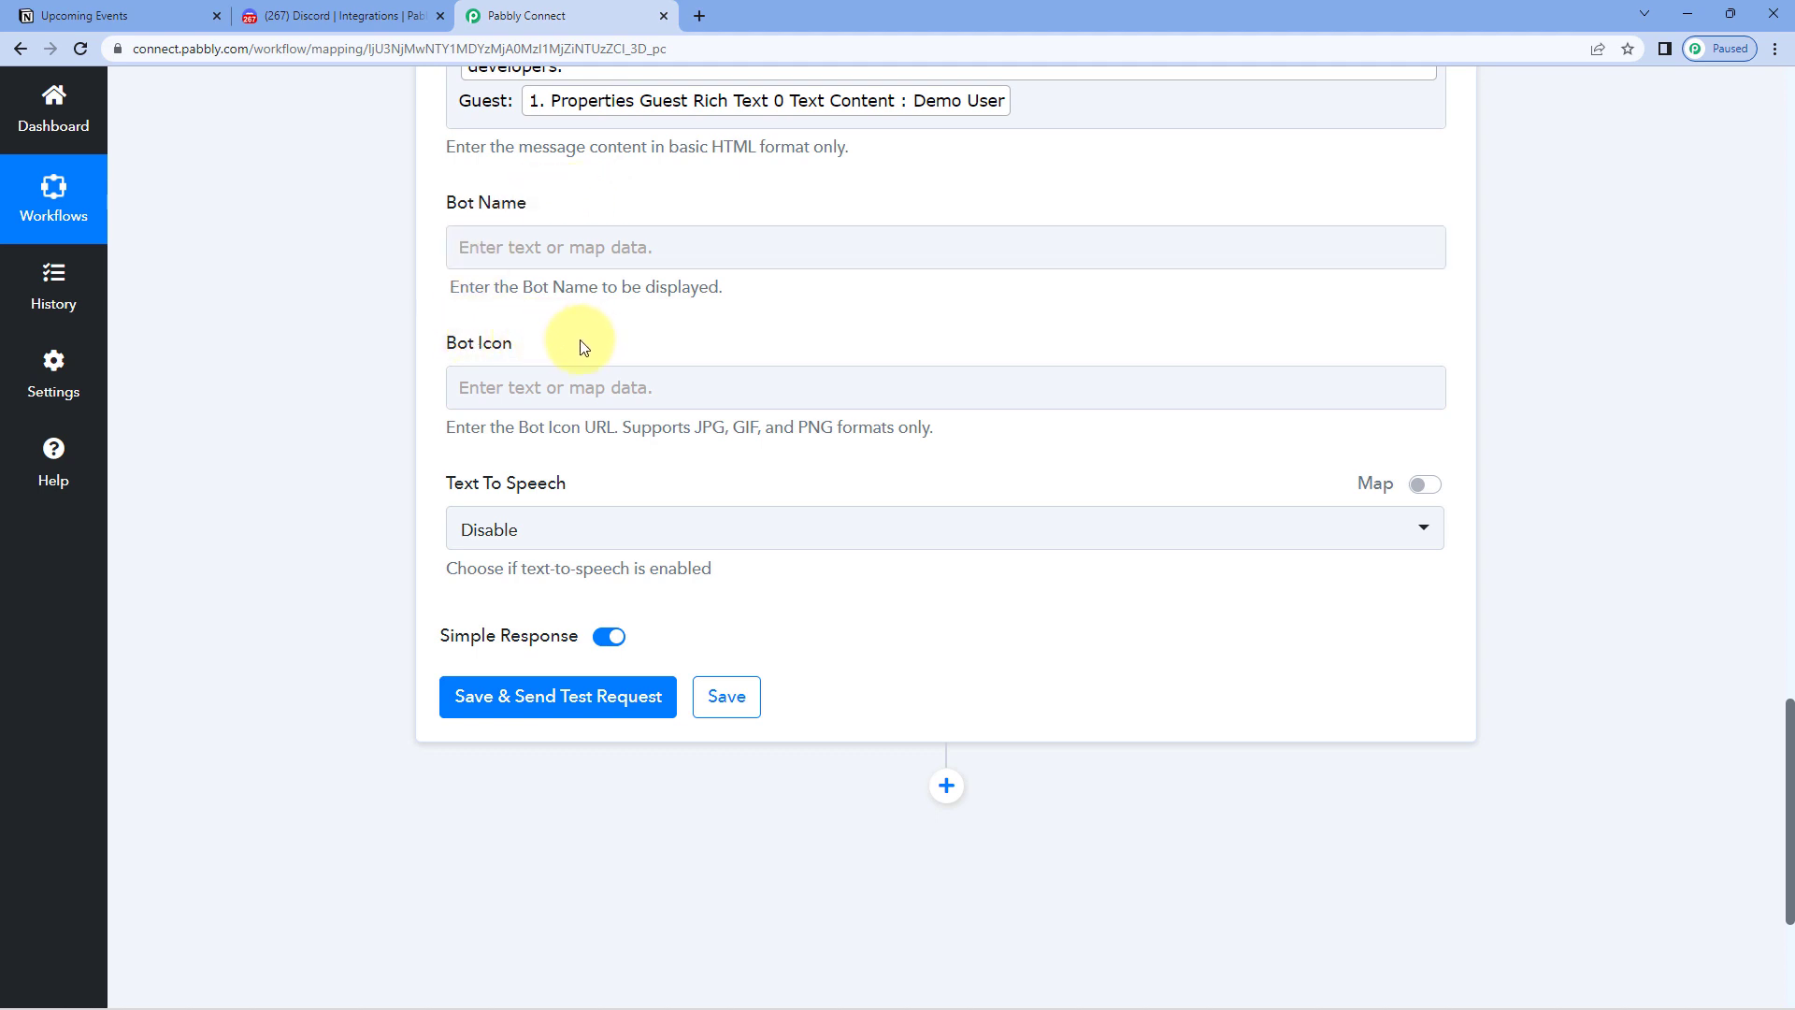
left_click(614, 235)
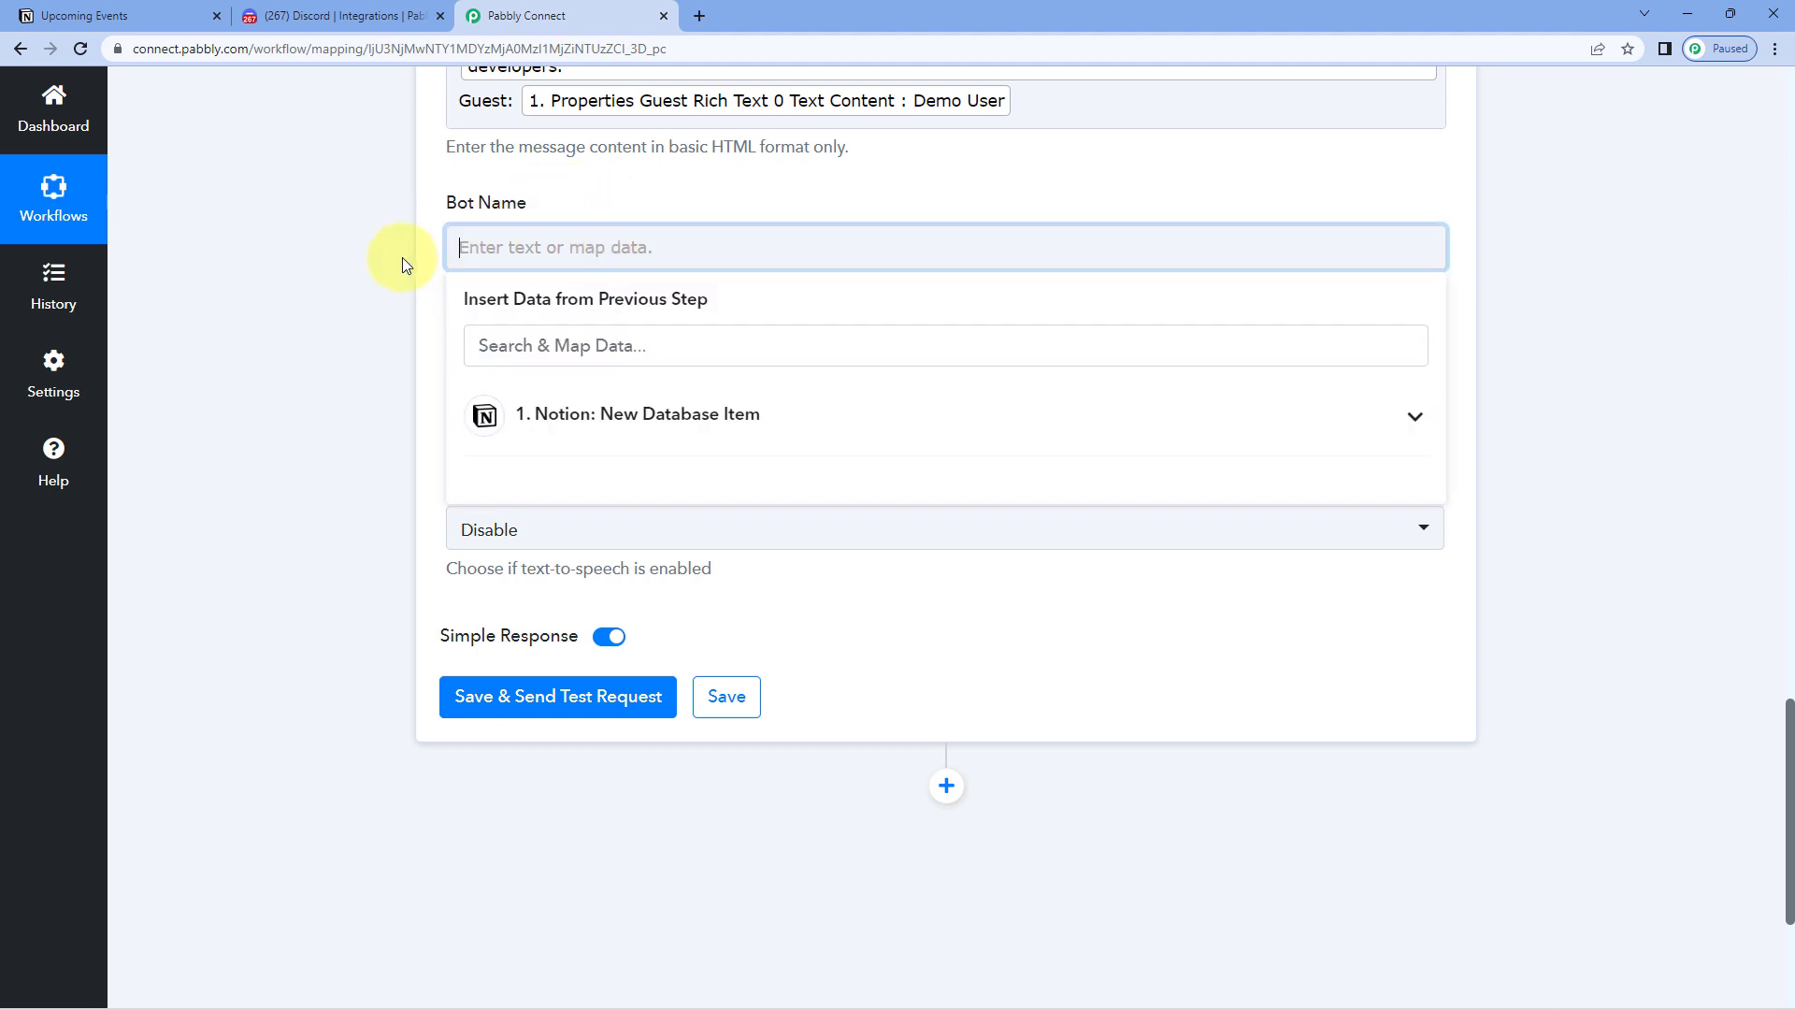
type("Notion")
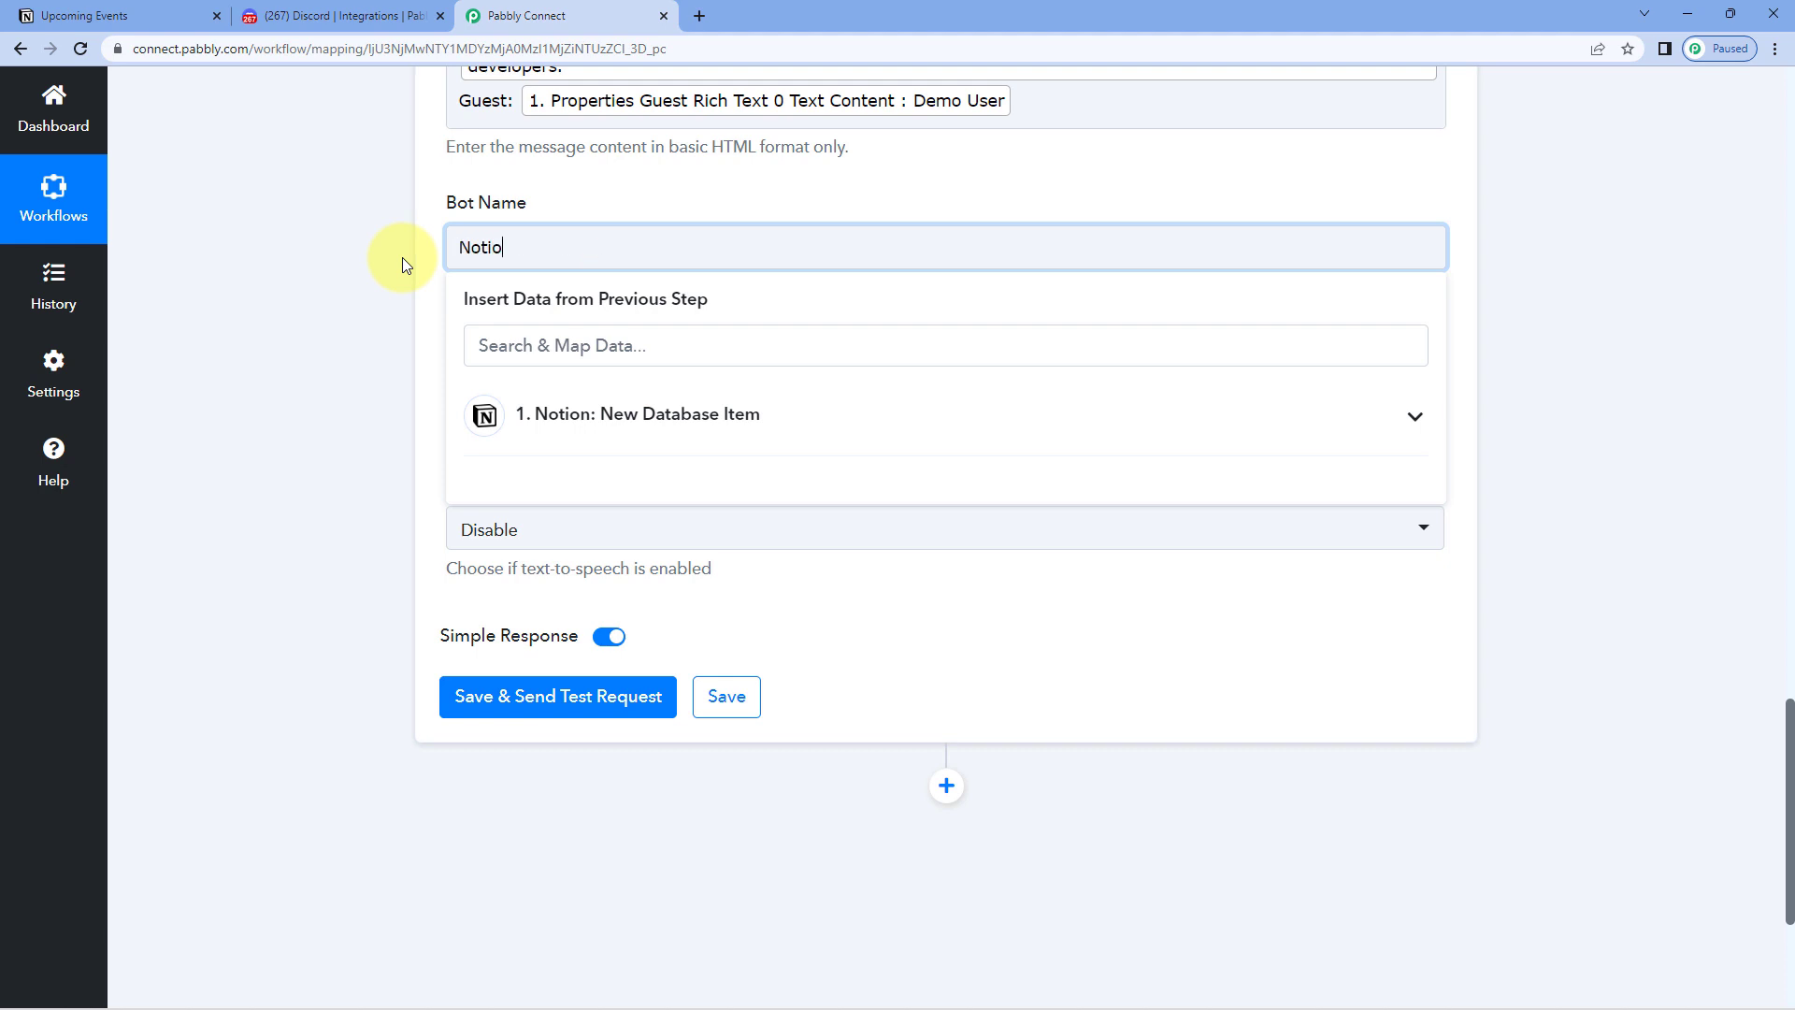
left_click(402, 256)
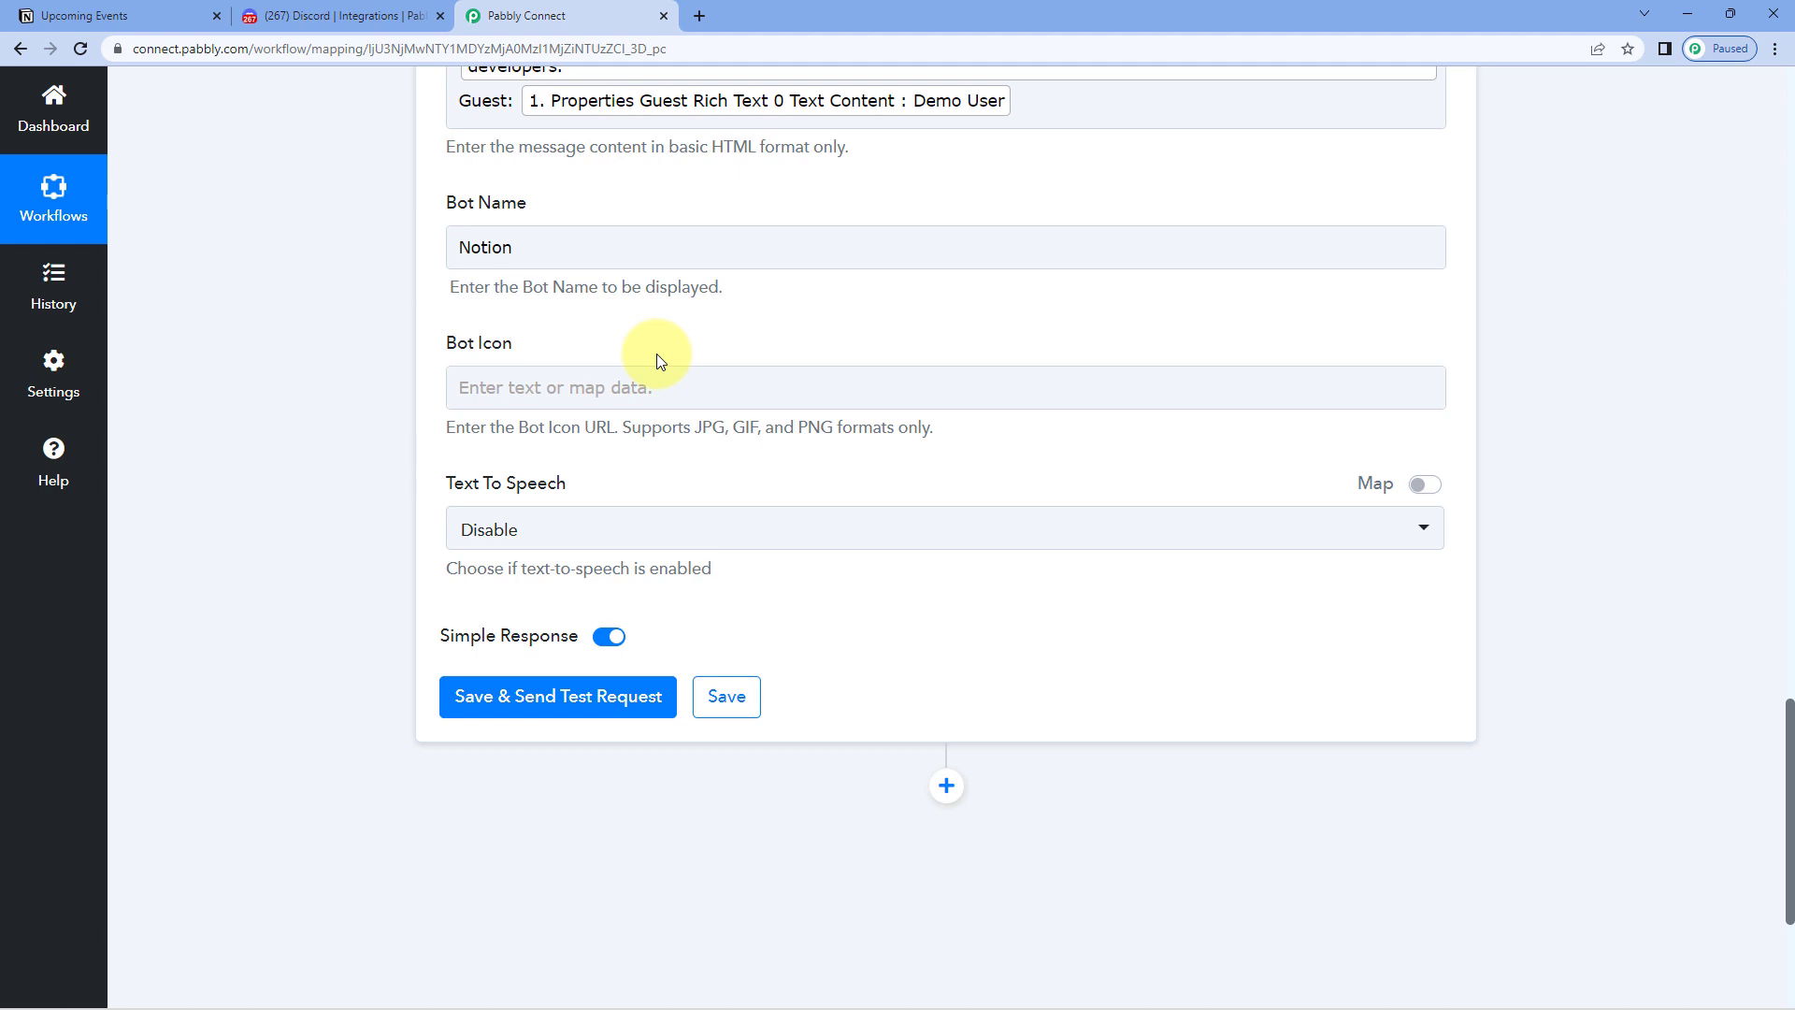
Leave the bot icon empty, keep text to speech set to Disable, and save the Discord action while sending a test request.
left_click(560, 376)
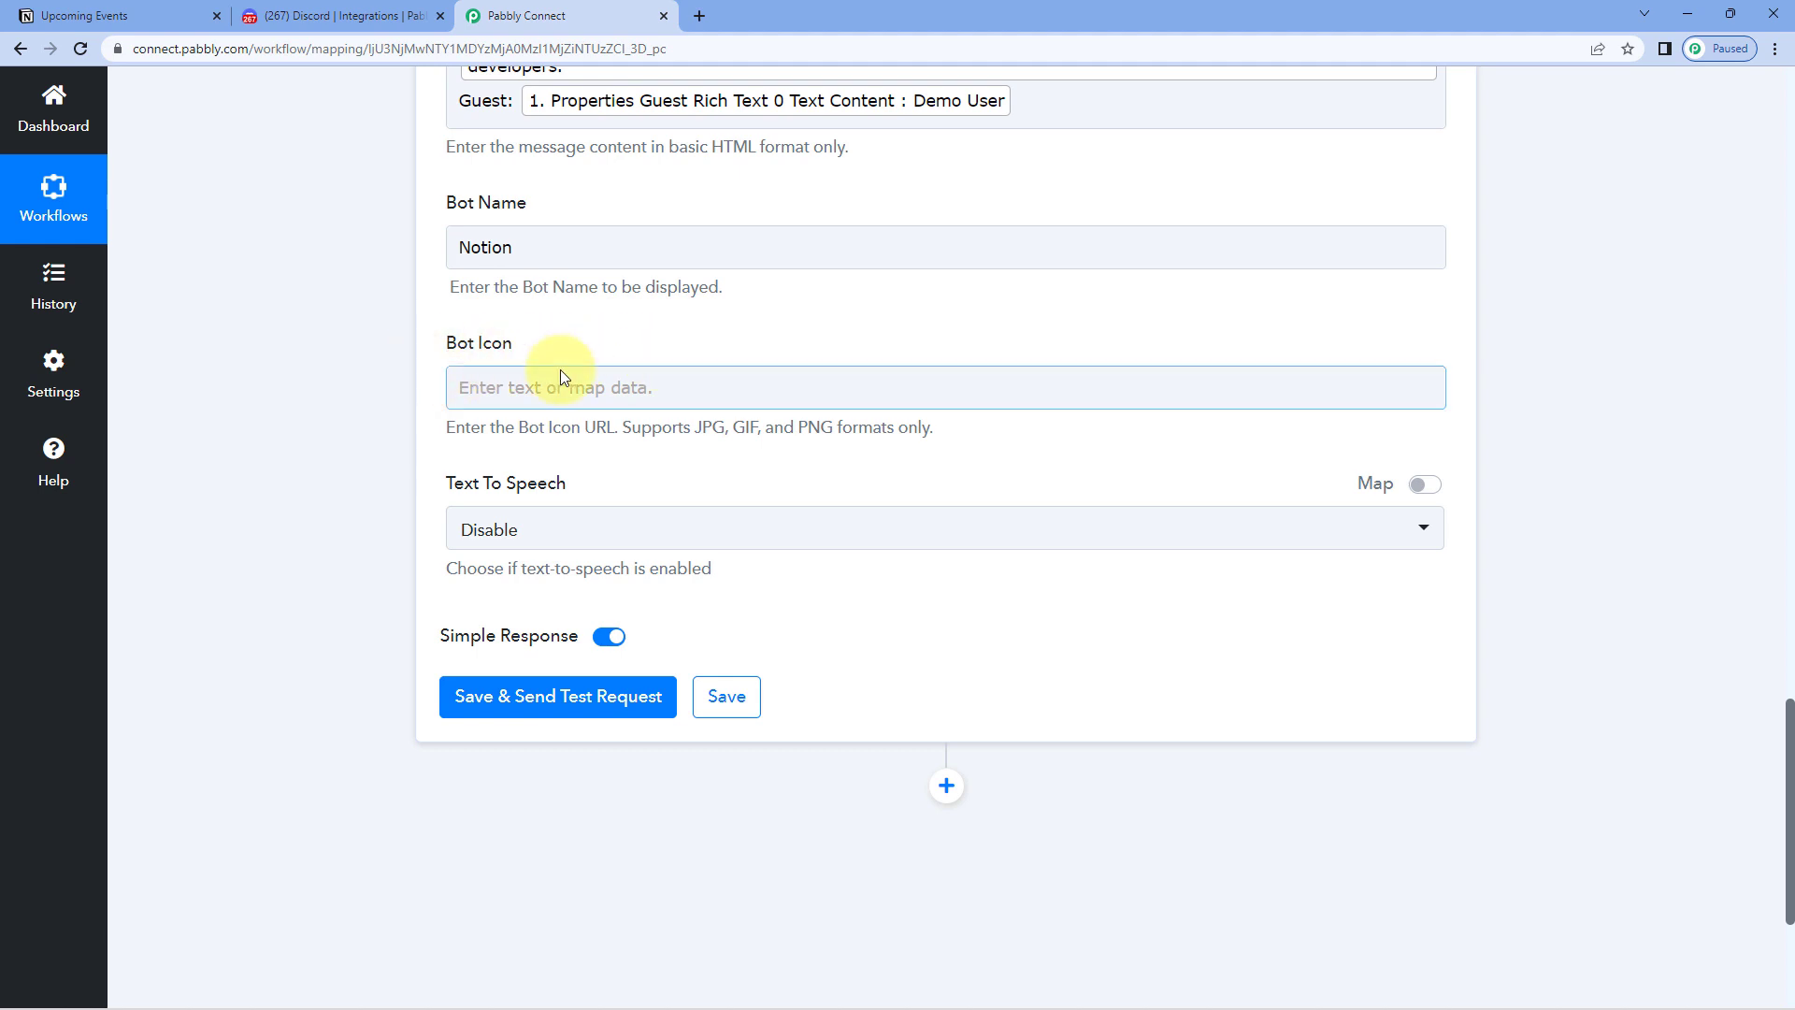
left_click(688, 354)
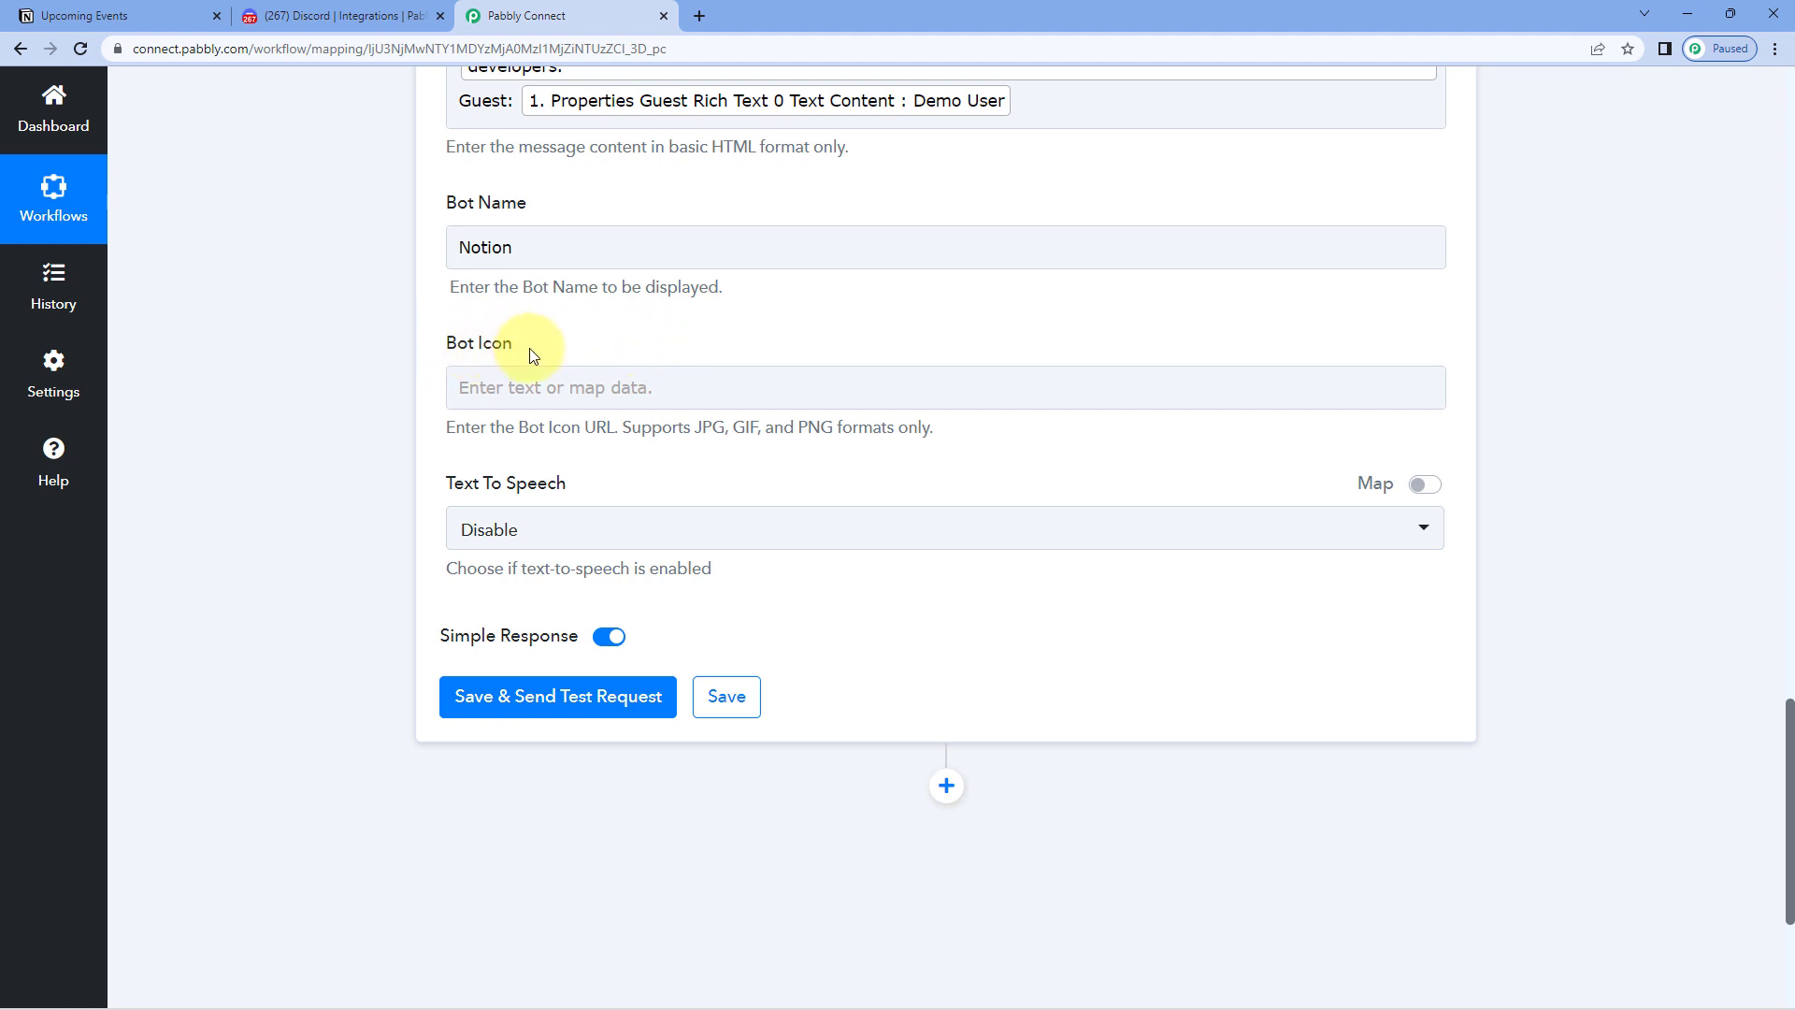
scroll(445, 267, "down", 2)
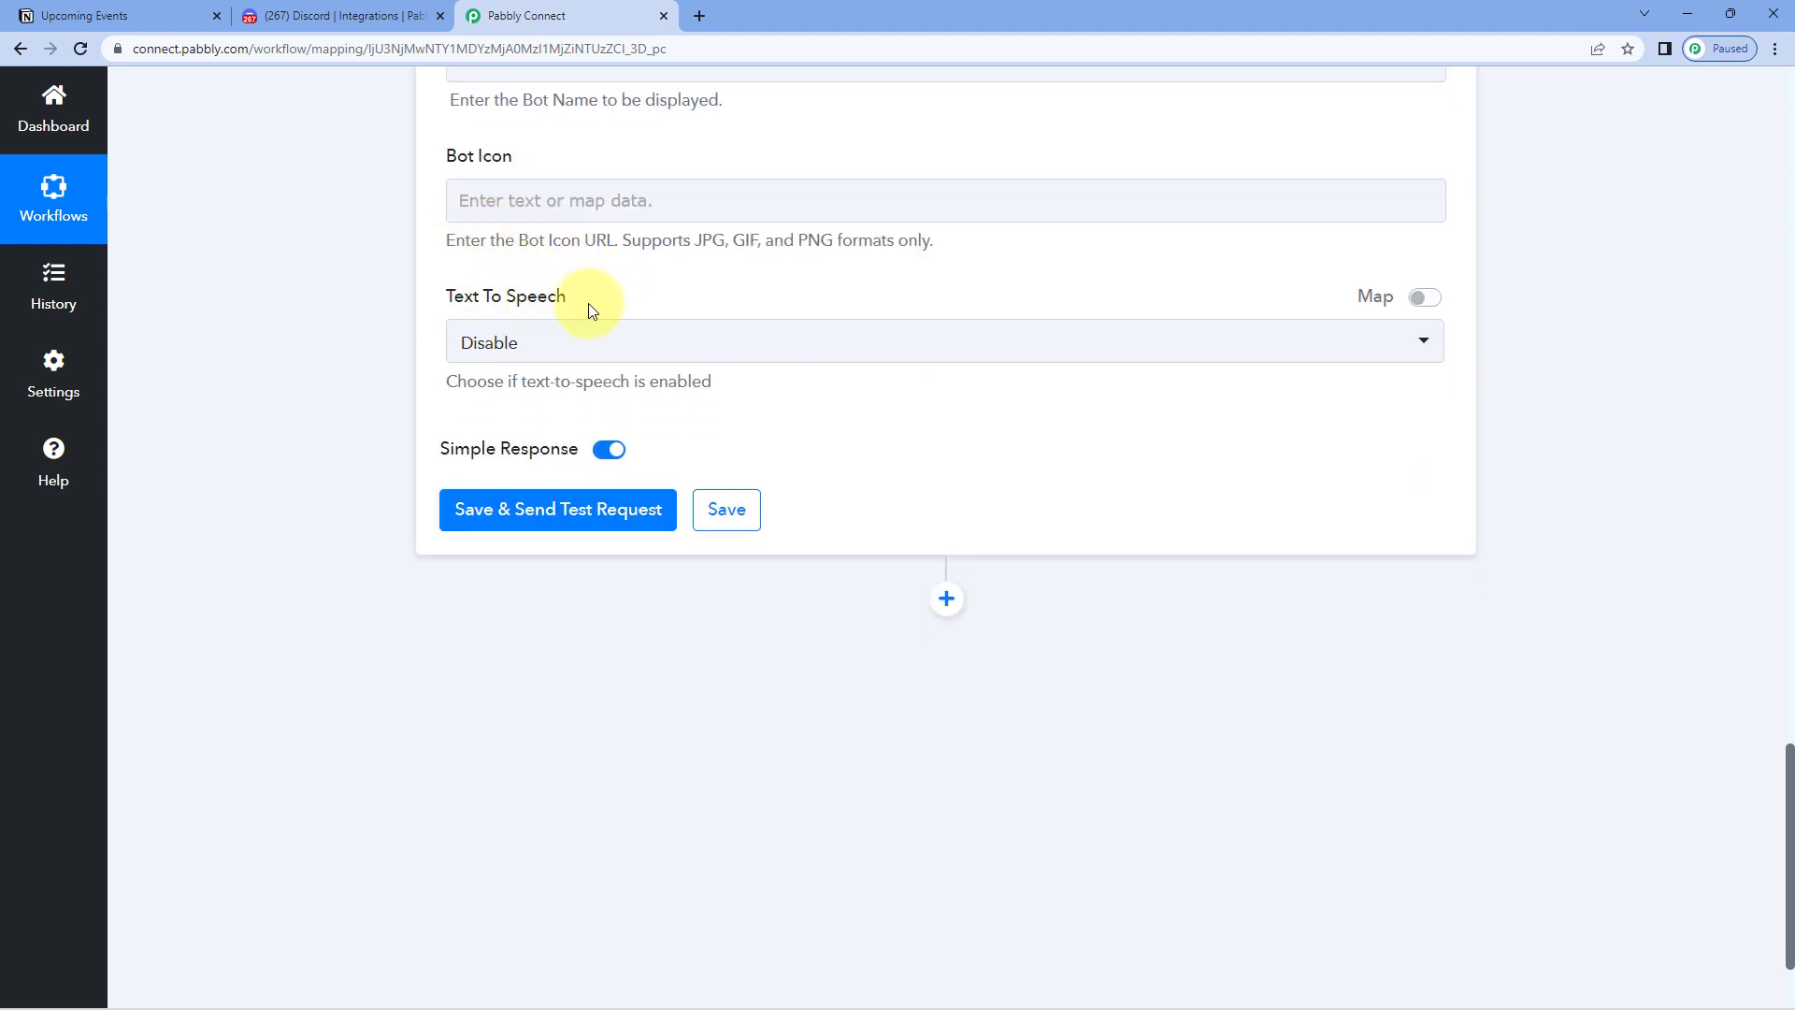
left_click(601, 346)
left_click(493, 440)
scroll(393, 350, "down", 1)
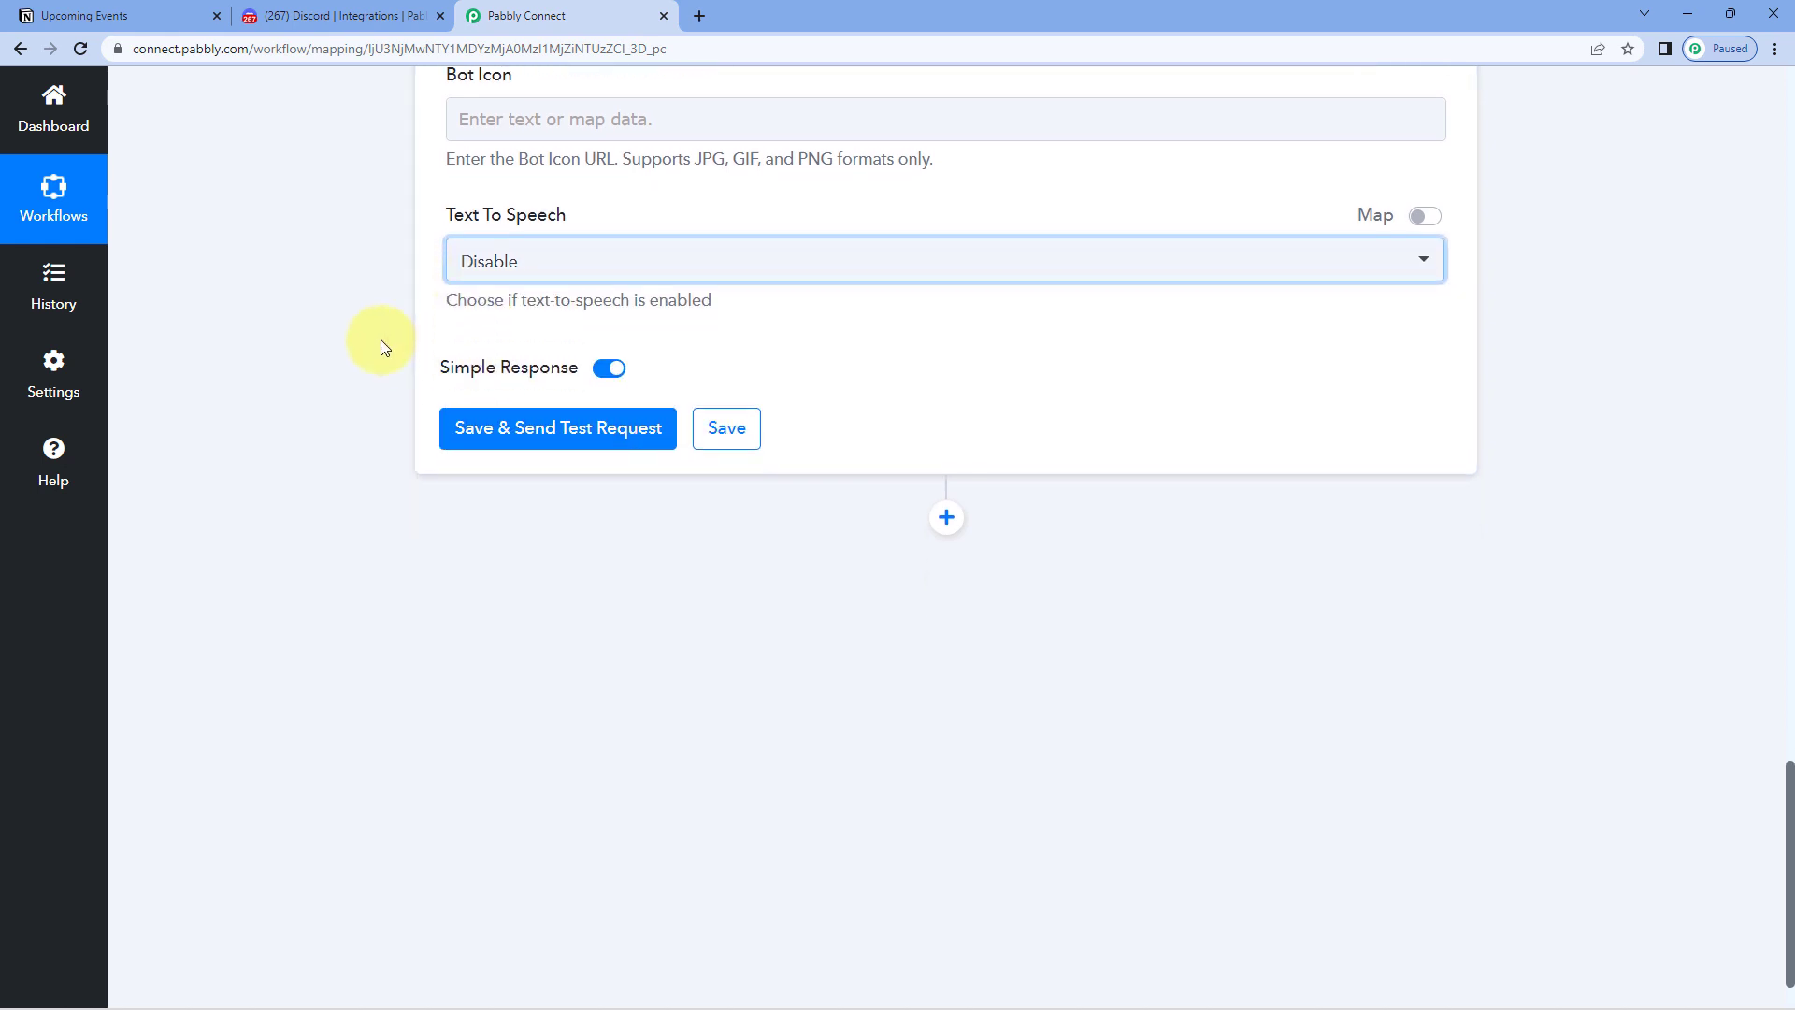
left_click(561, 419)
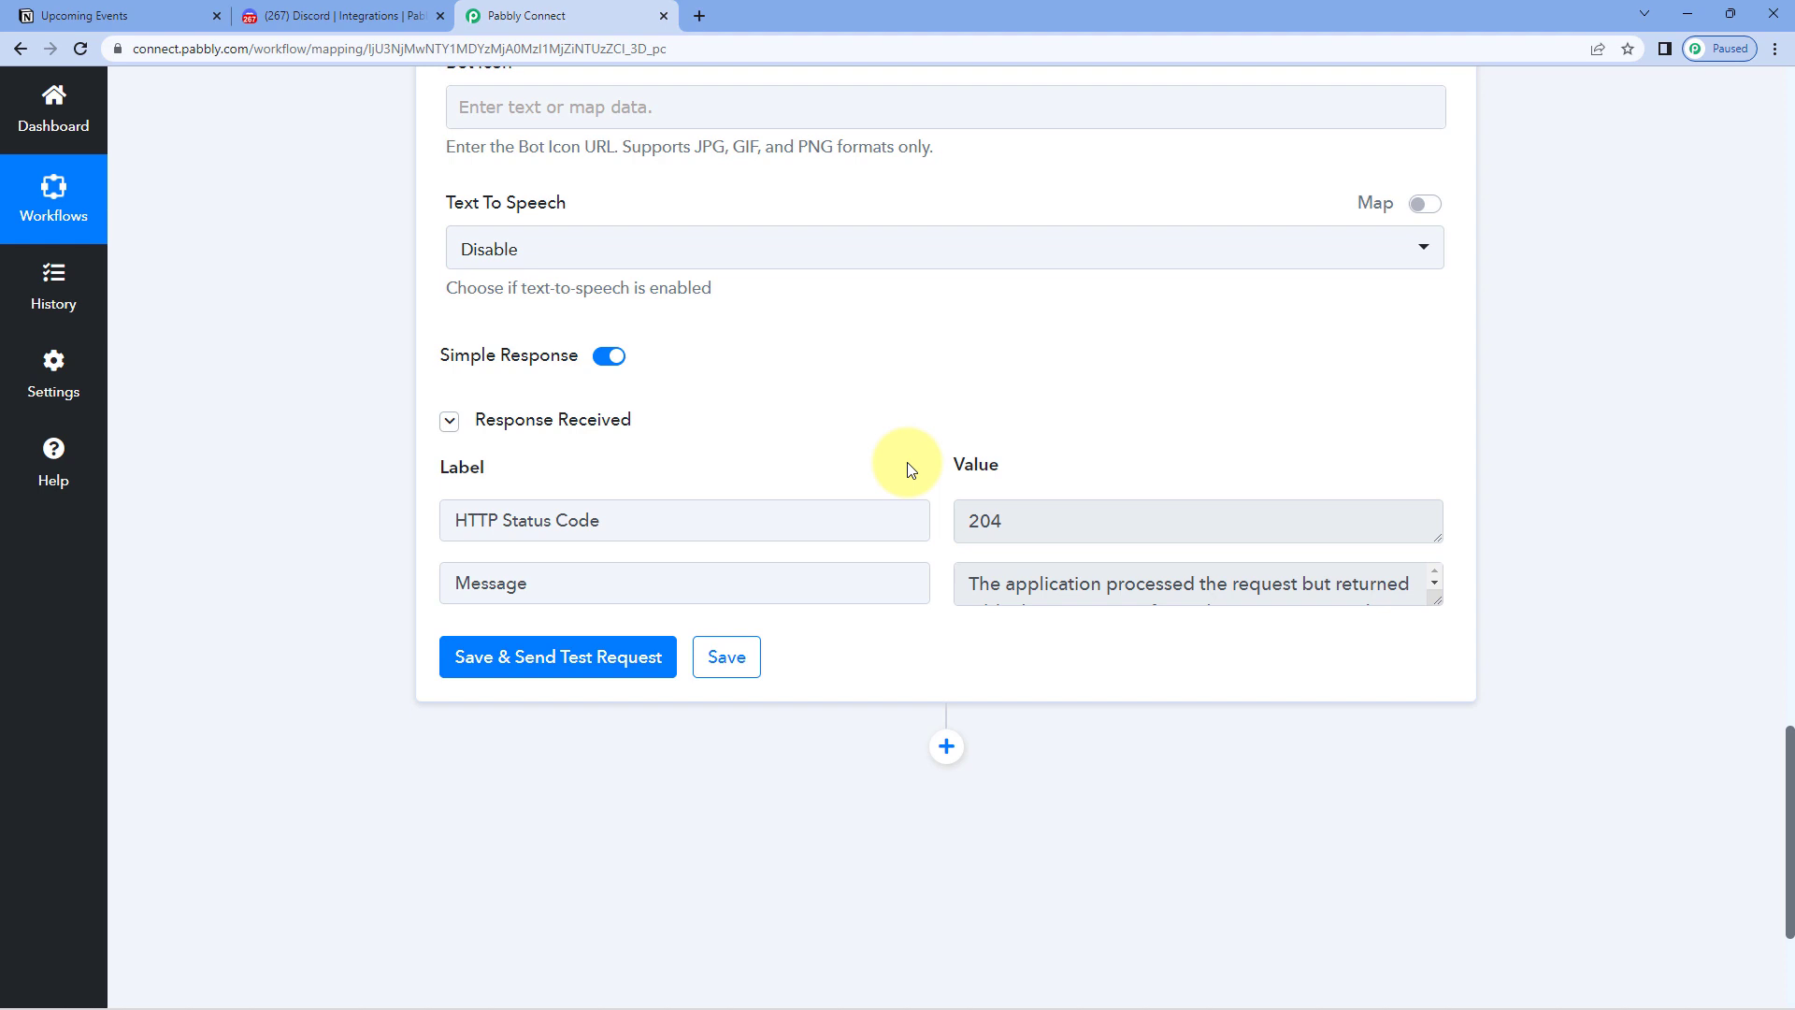
Switch to Discord, leave the server's integration settings, and examine each event detail of the test message in #notion-items.
scroll(906, 467, "up", 8)
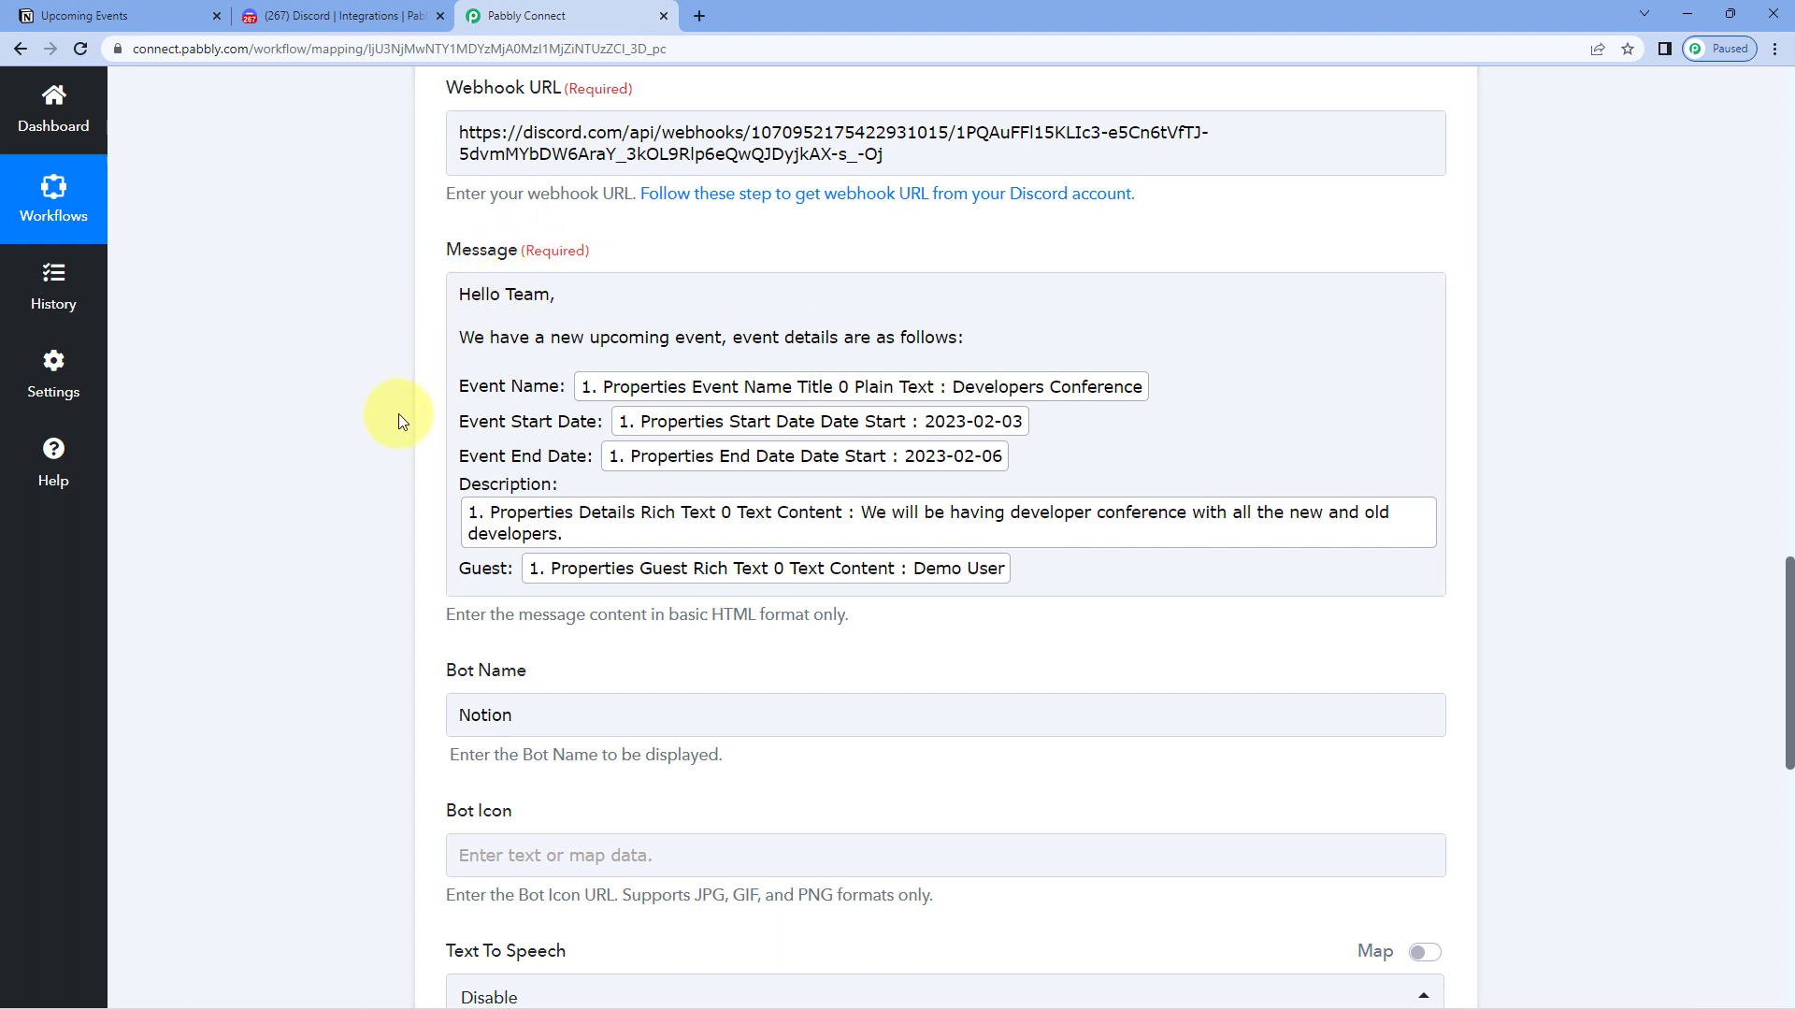
left_click(327, 9)
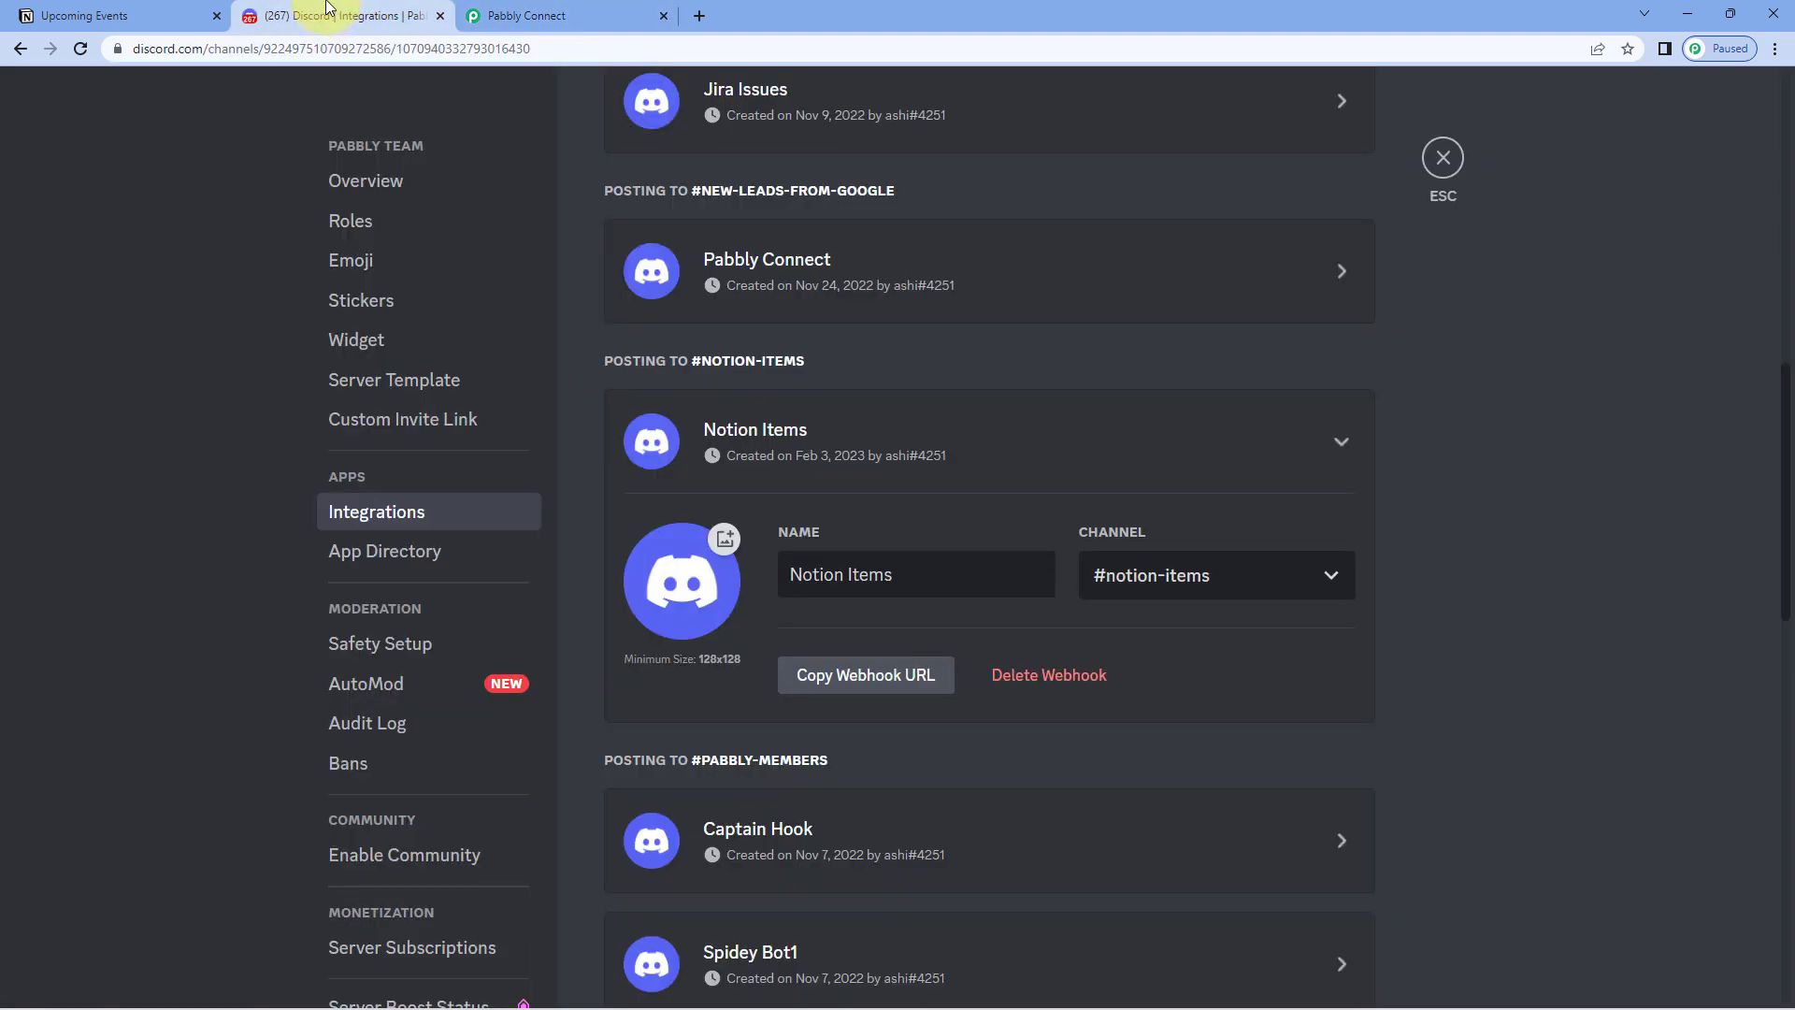
left_click(1440, 150)
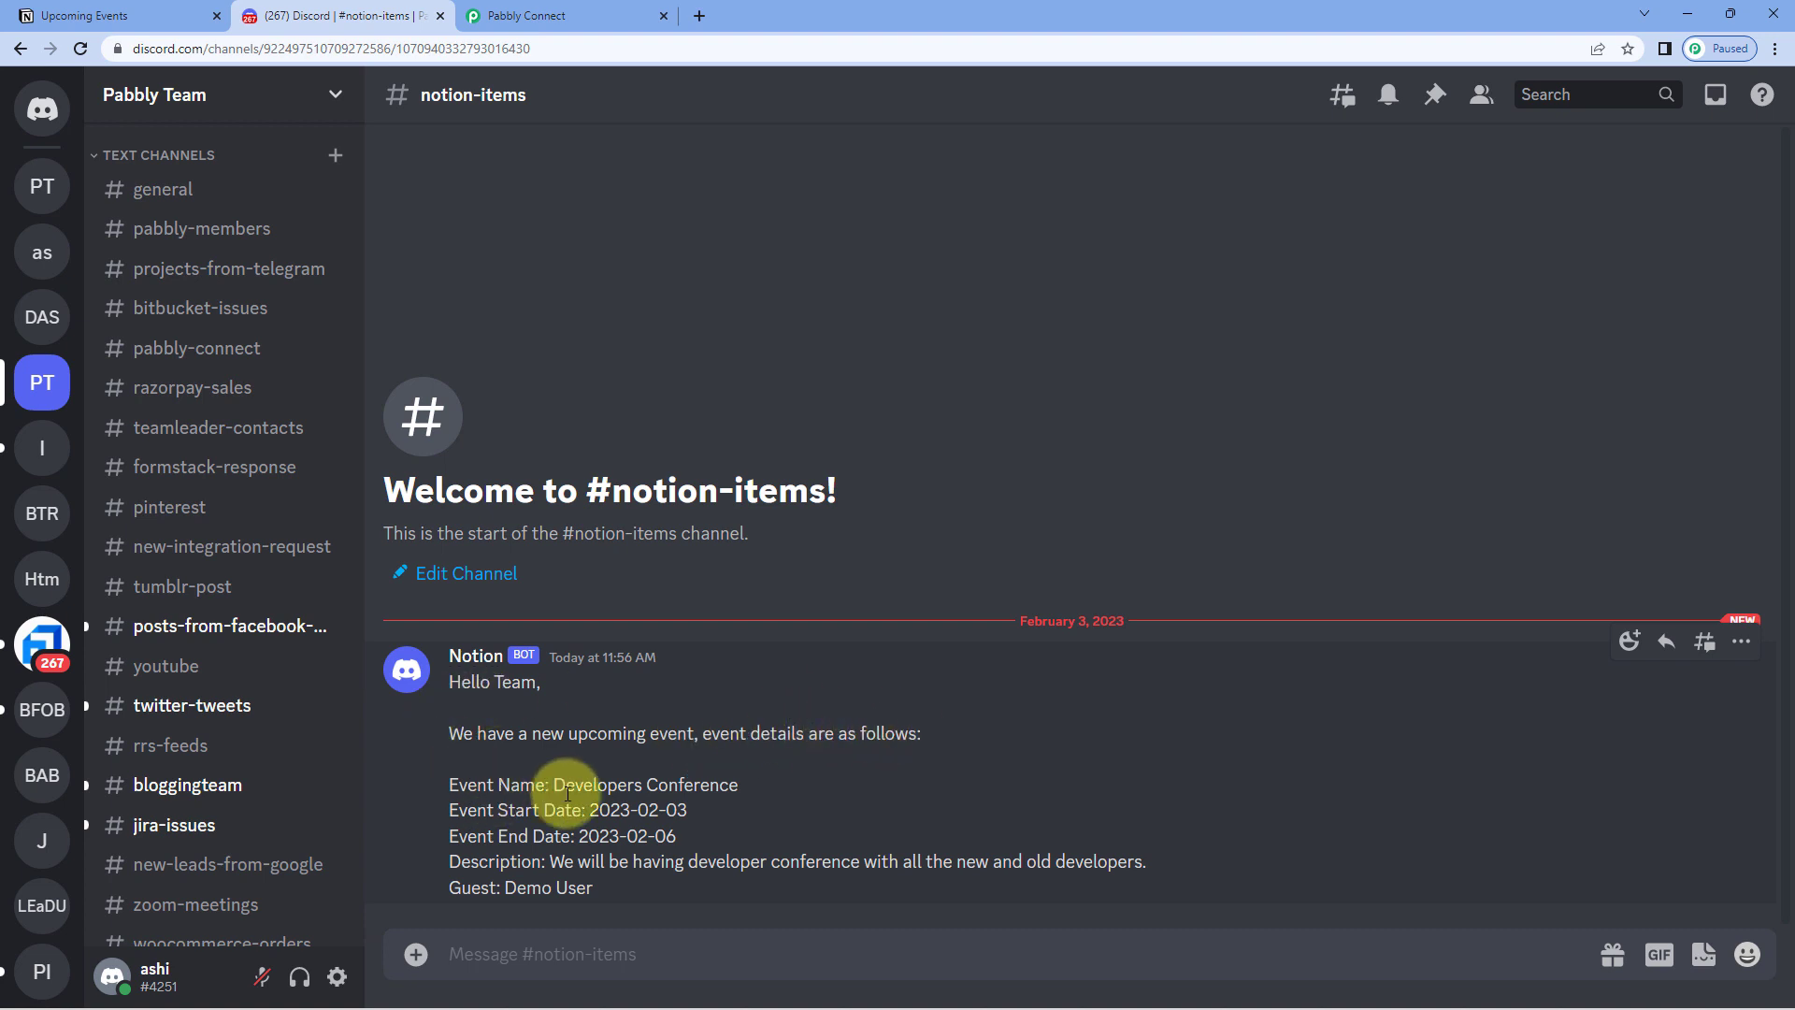
left_click_drag(553, 785, 741, 785)
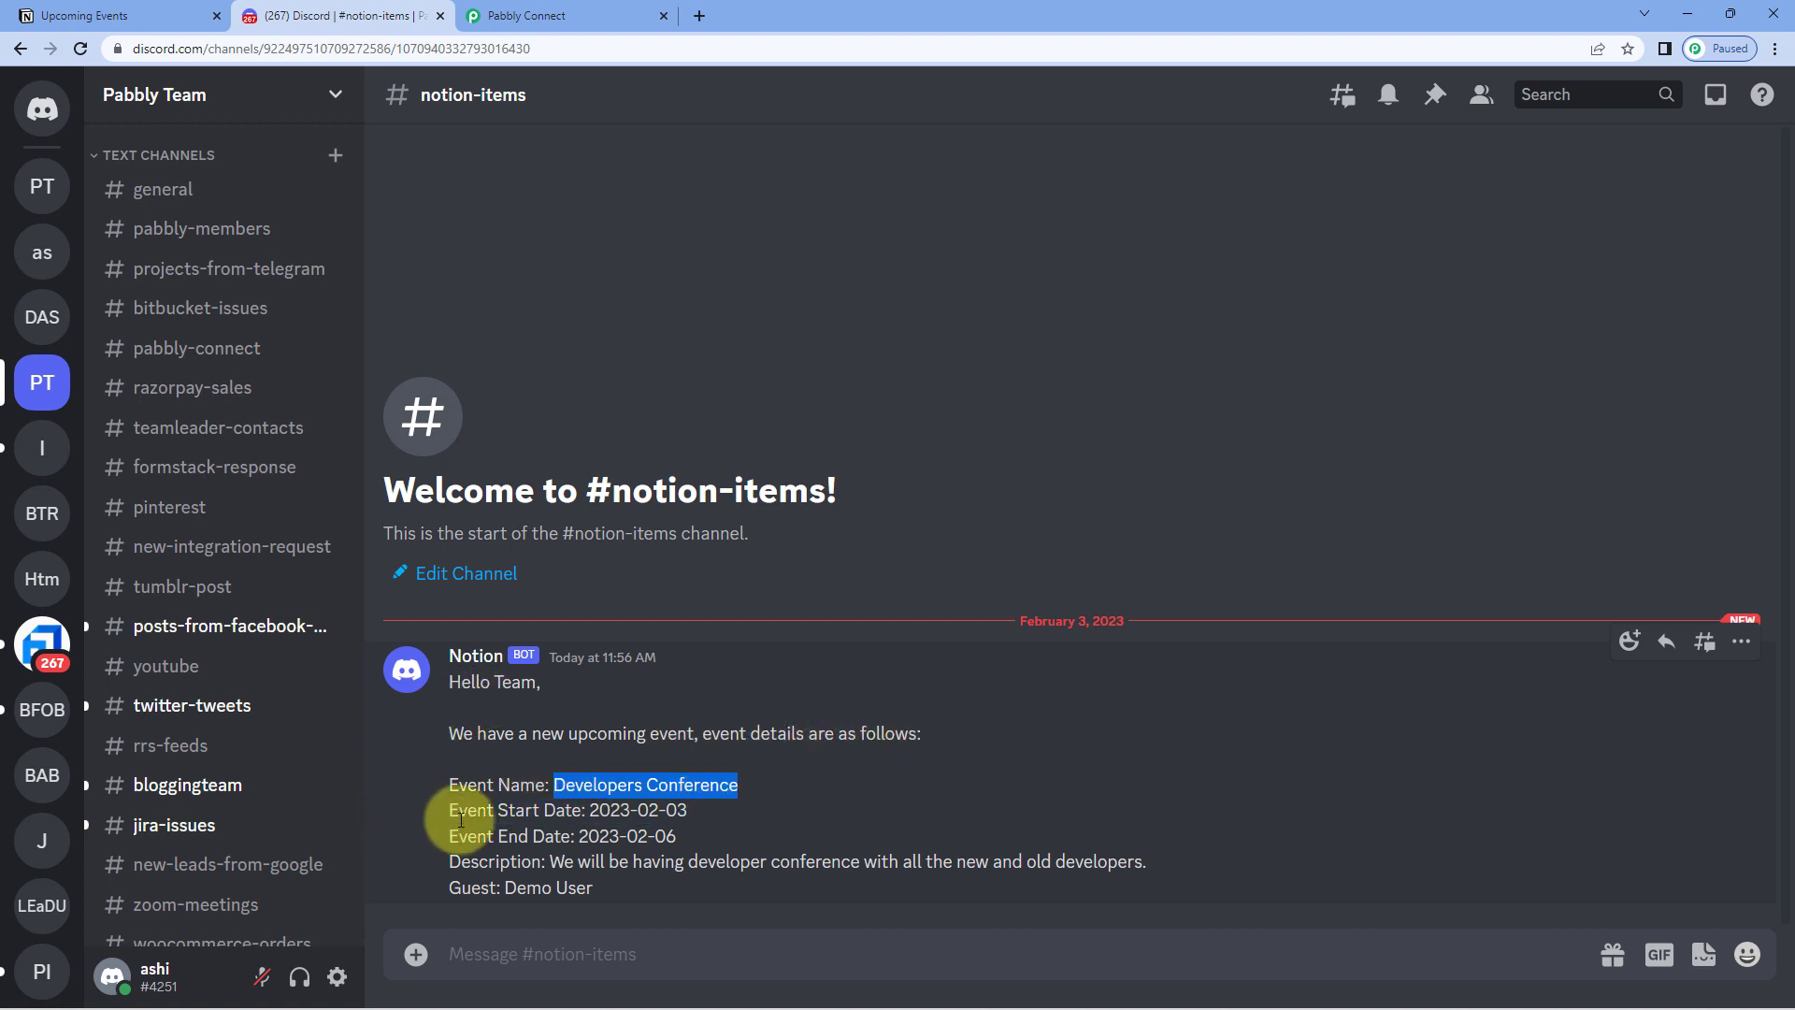
left_click_drag(590, 812, 687, 810)
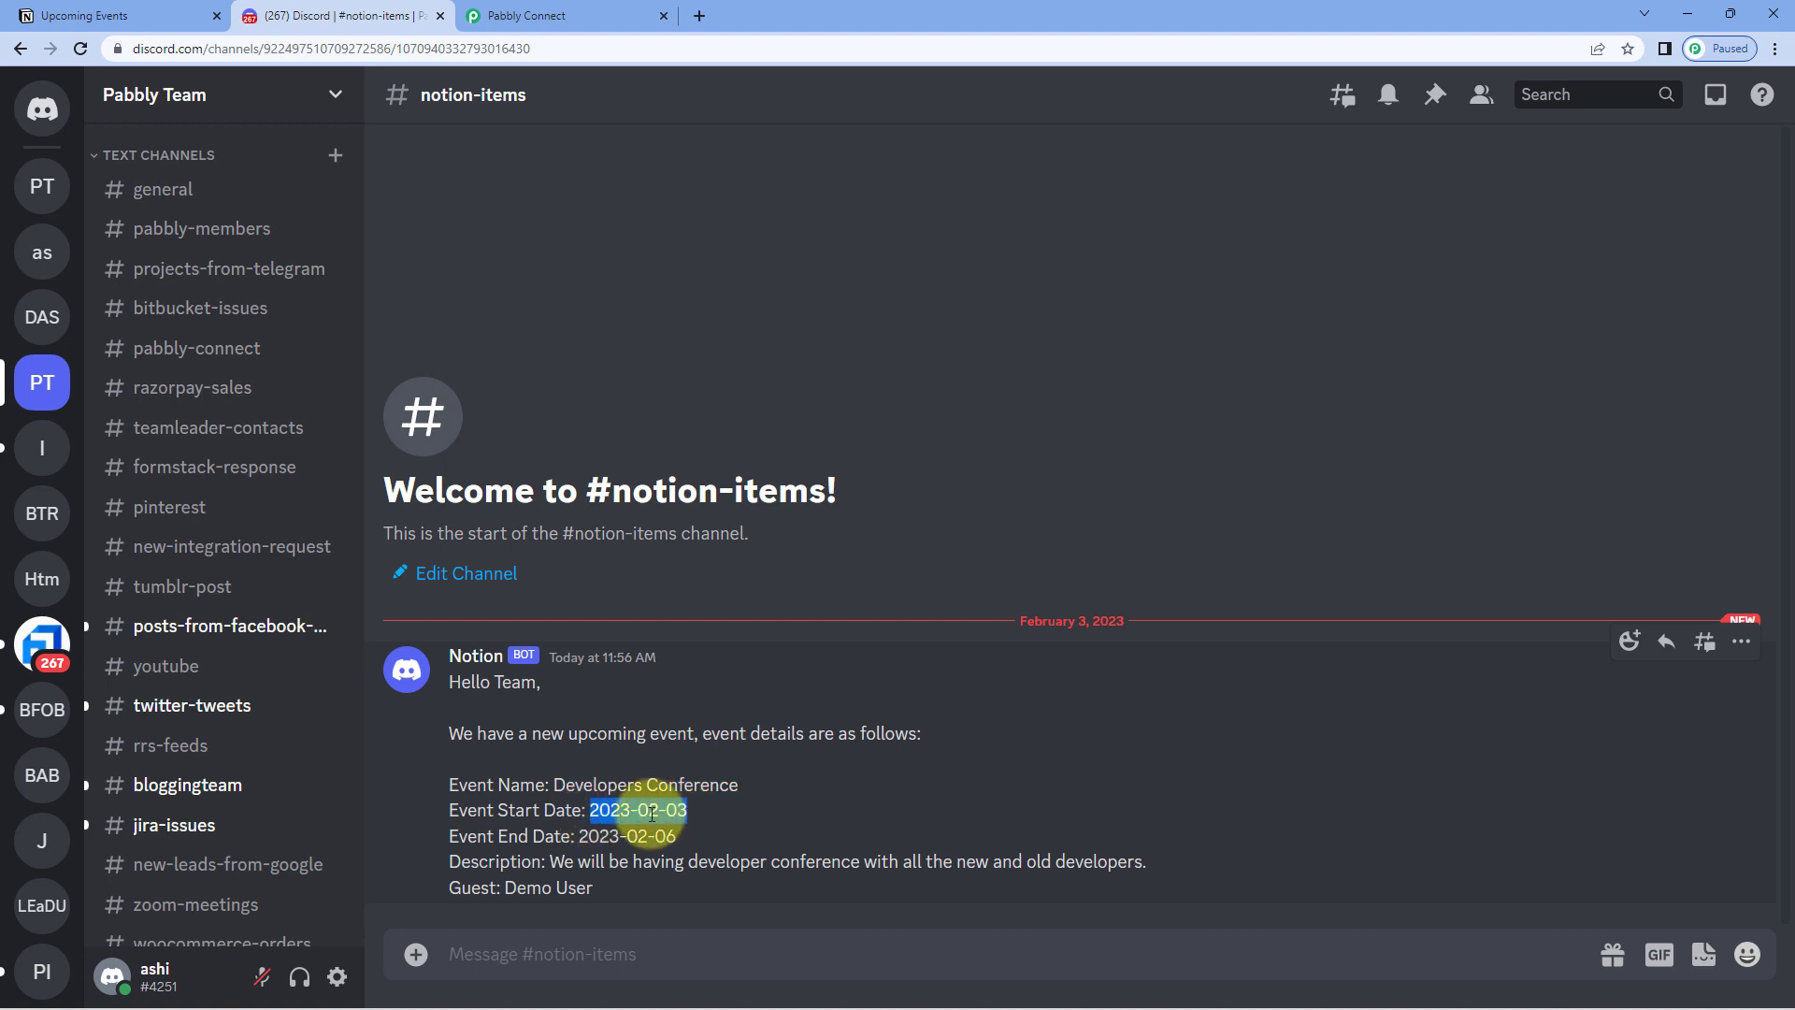
left_click_drag(574, 838, 683, 844)
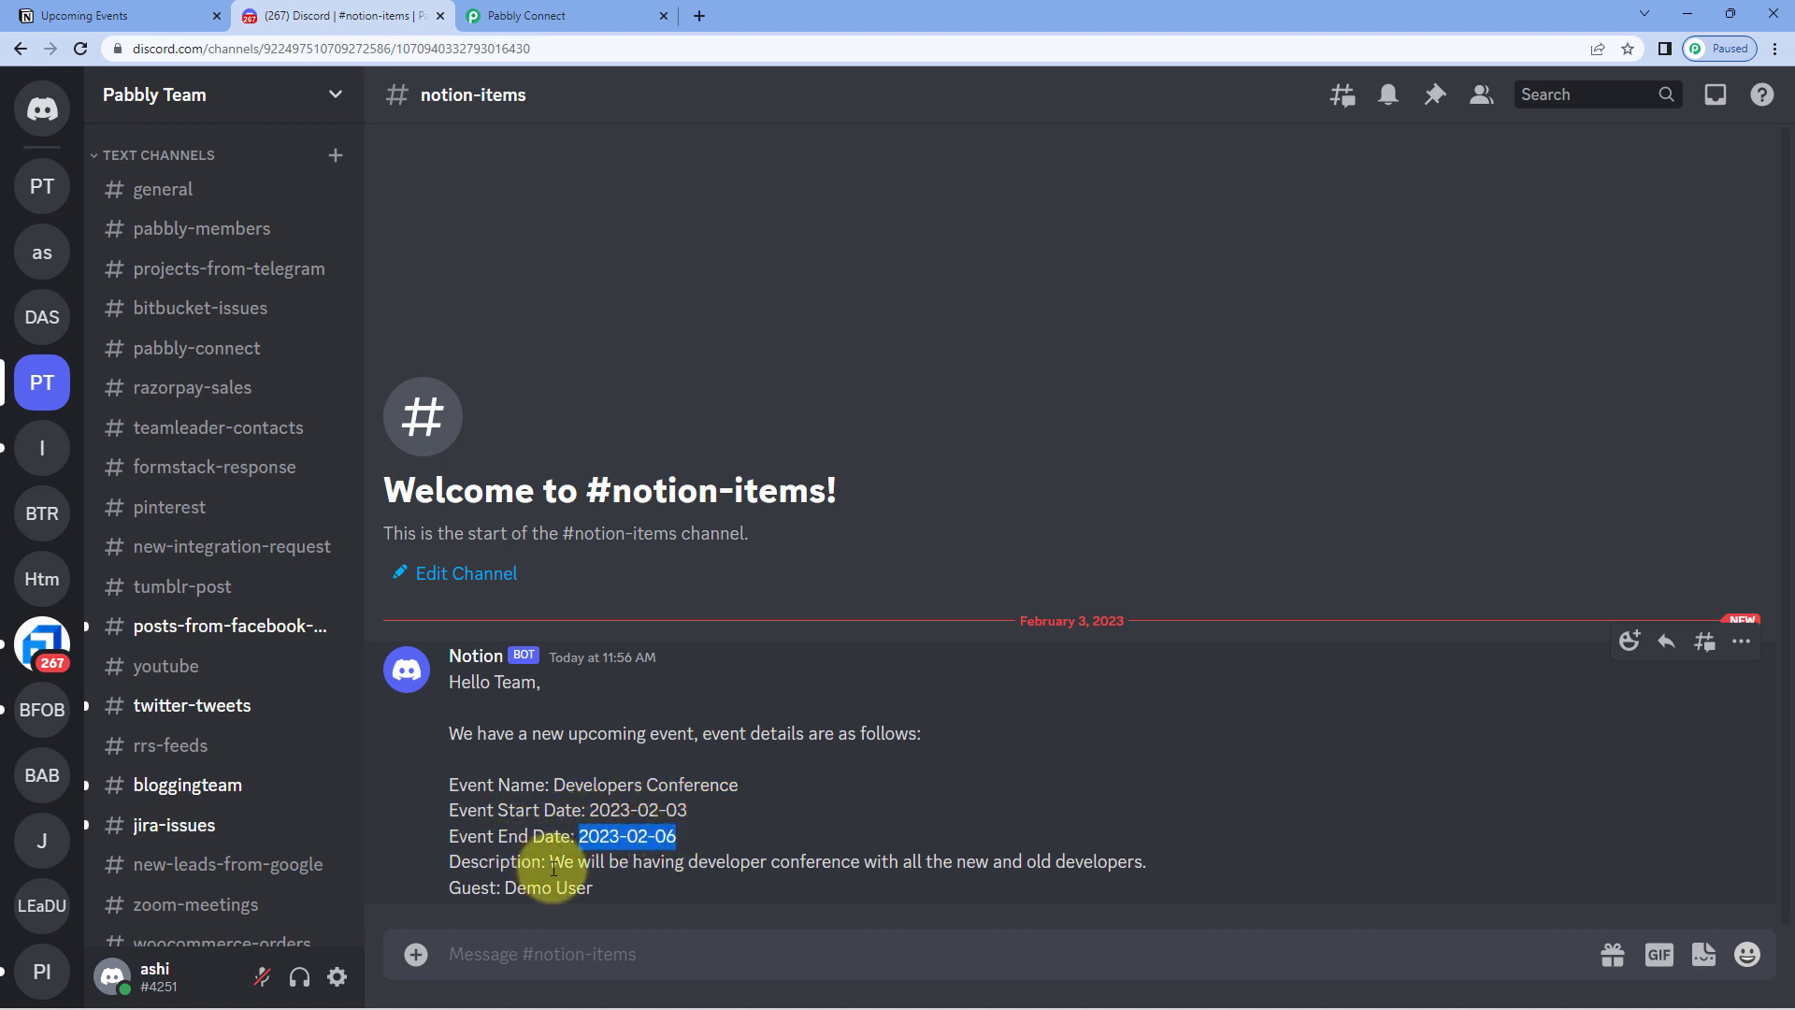
left_click_drag(550, 862, 1140, 866)
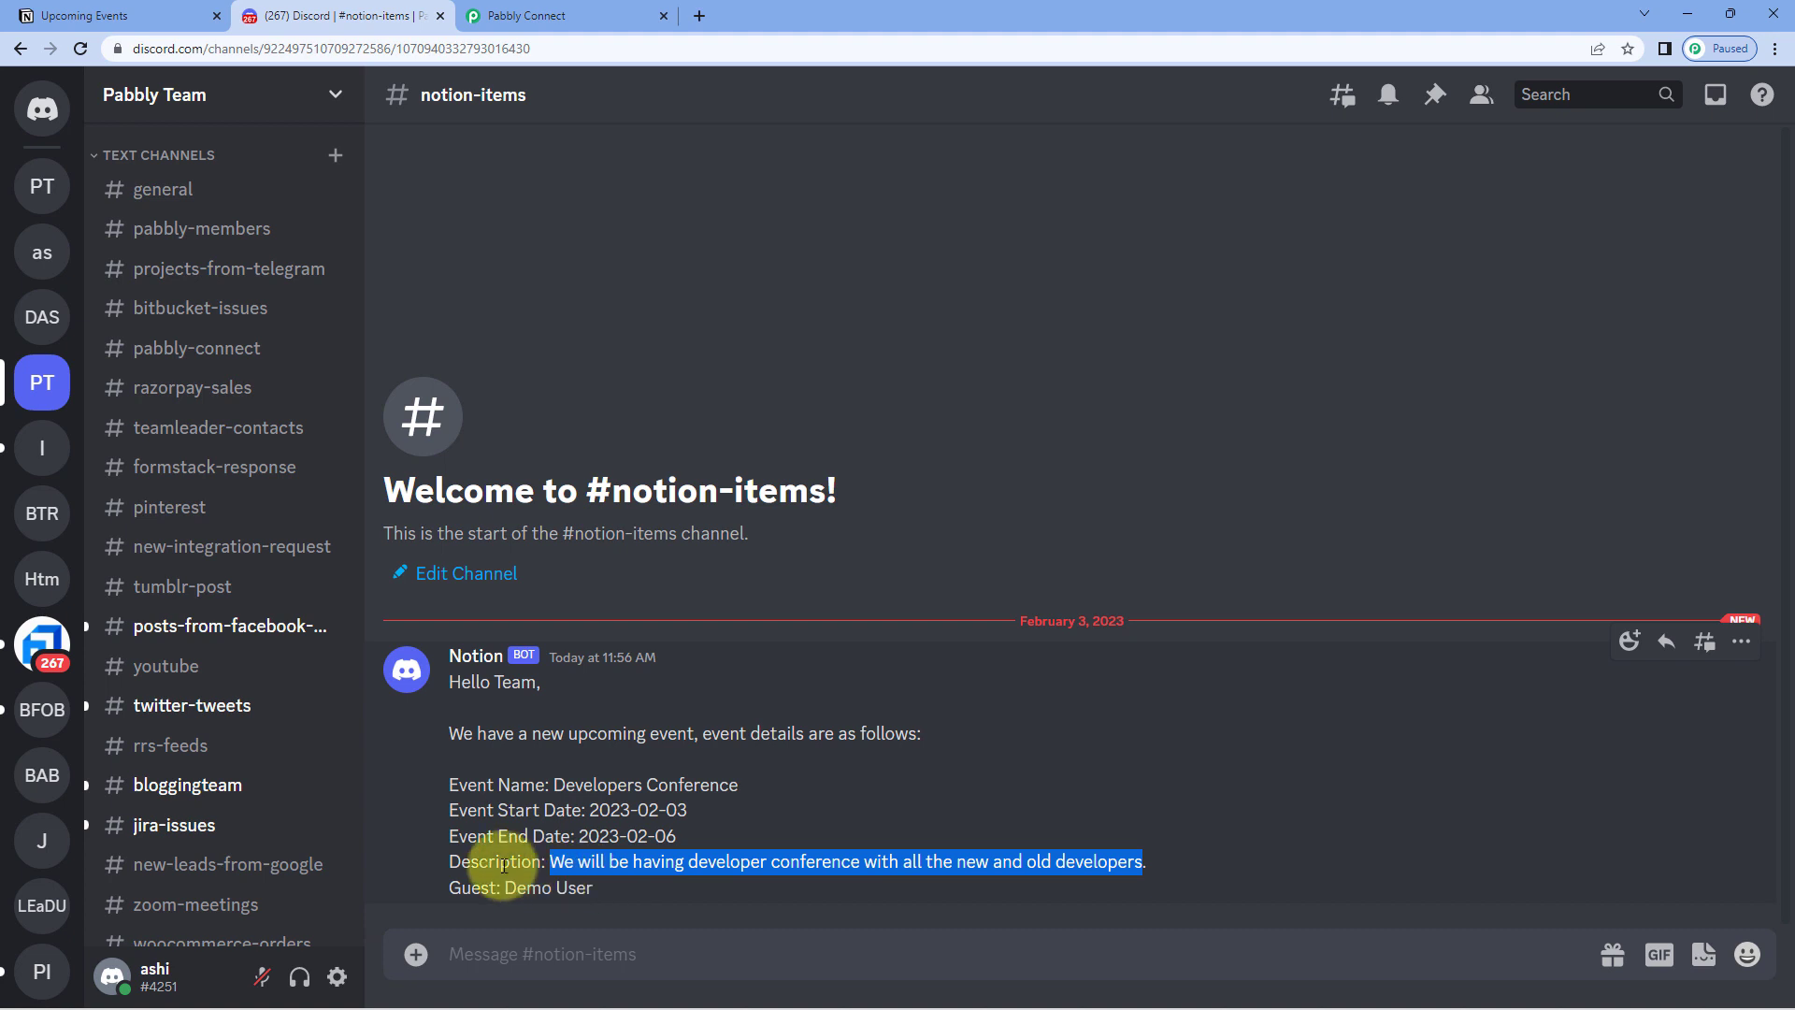
left_click_drag(599, 888, 503, 888)
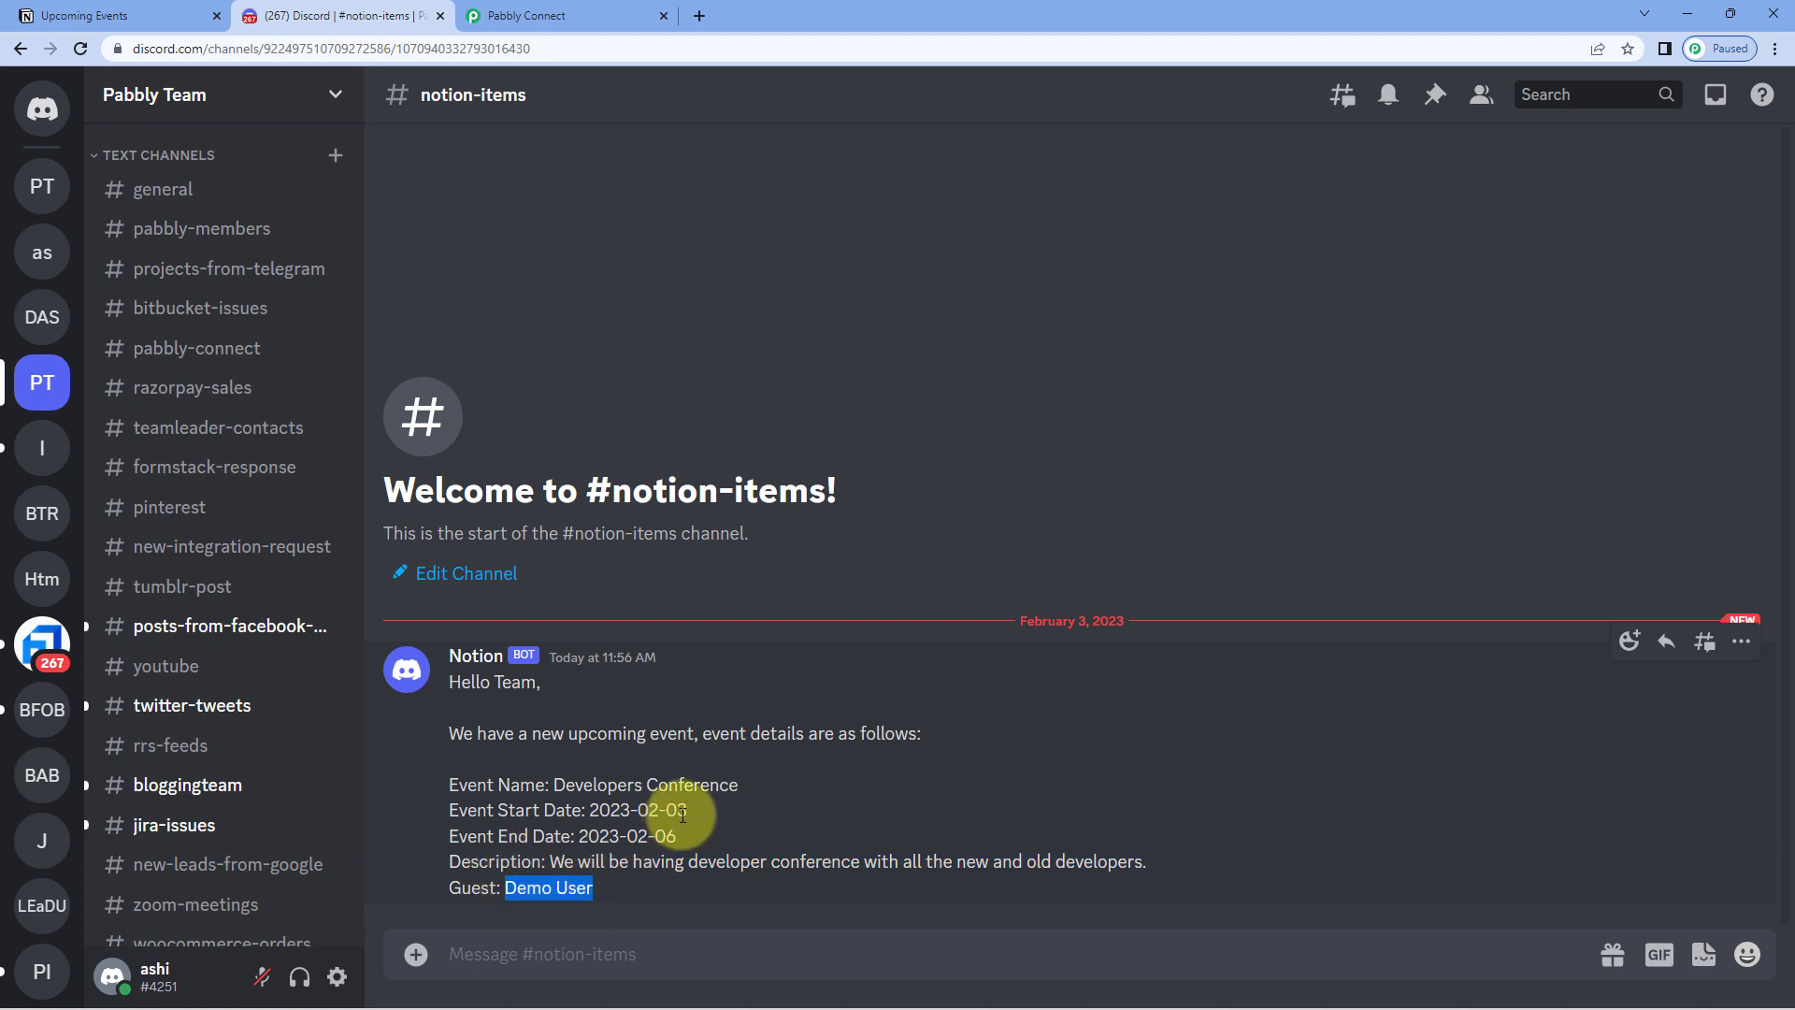
Compare the Discord message with the event's entry in Notion's Upcoming Events table and check the bot name shown on the message.
left_click(121, 16)
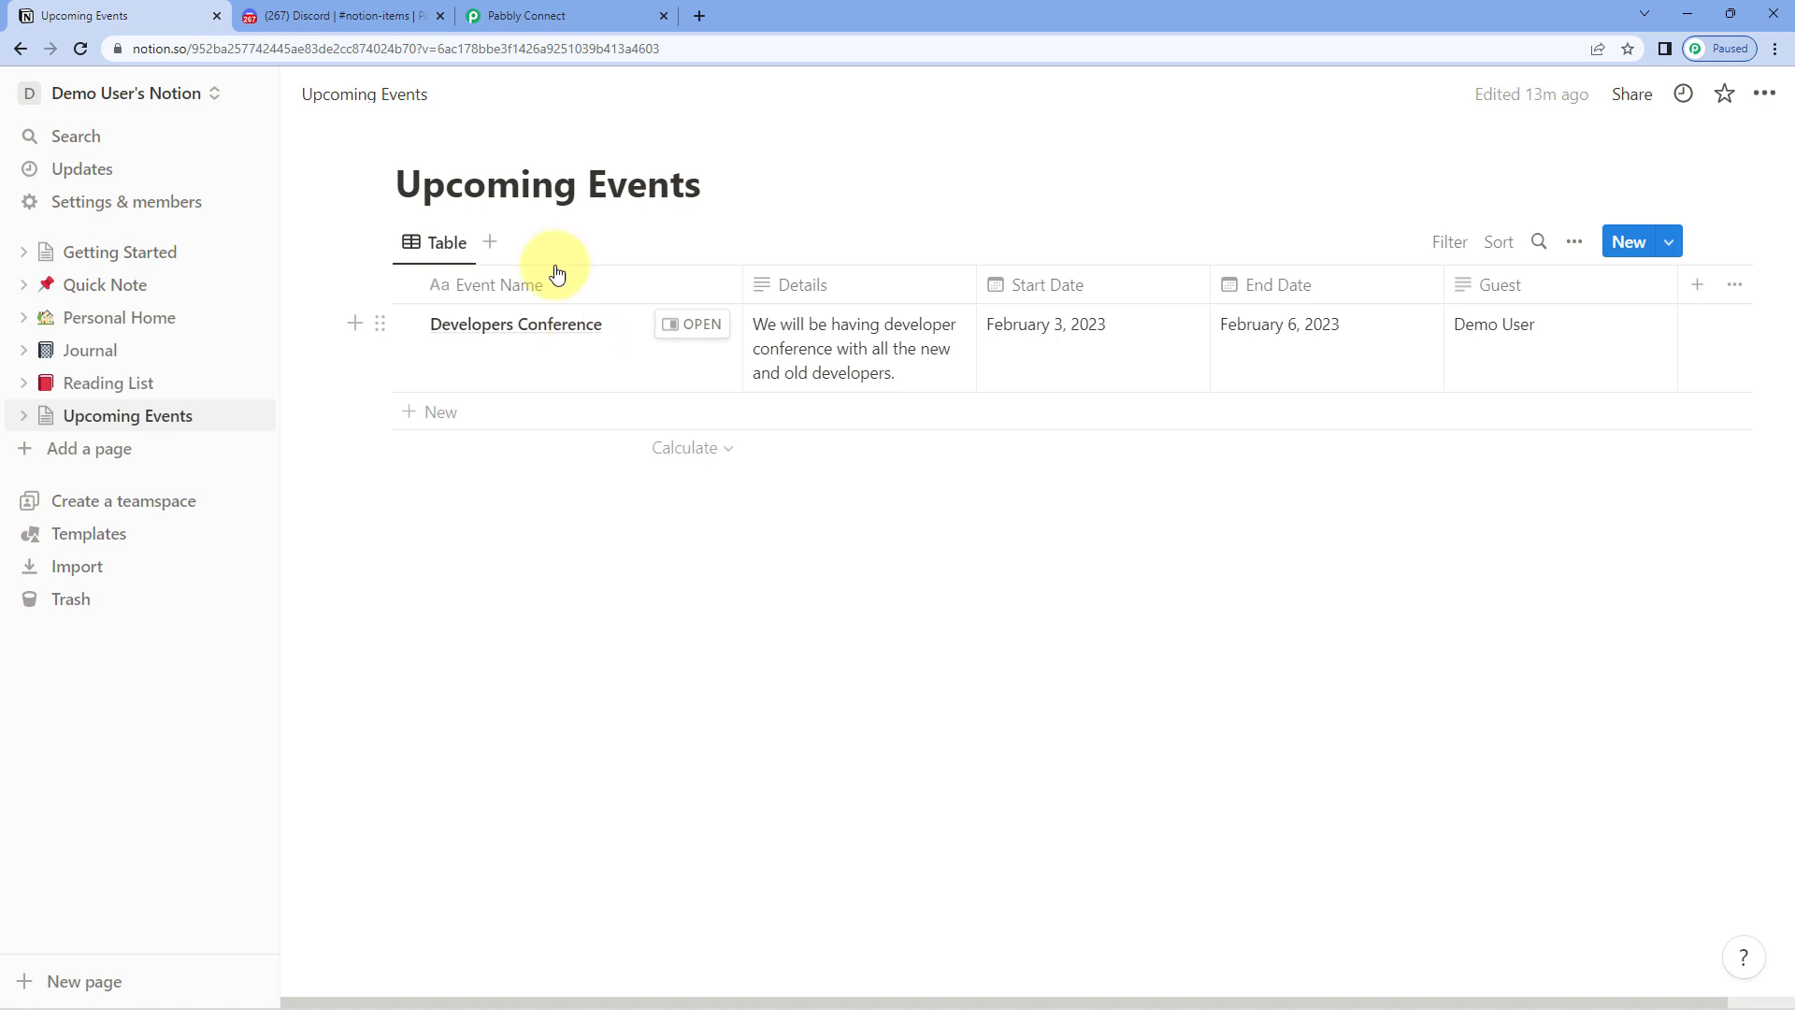
left_click(347, 15)
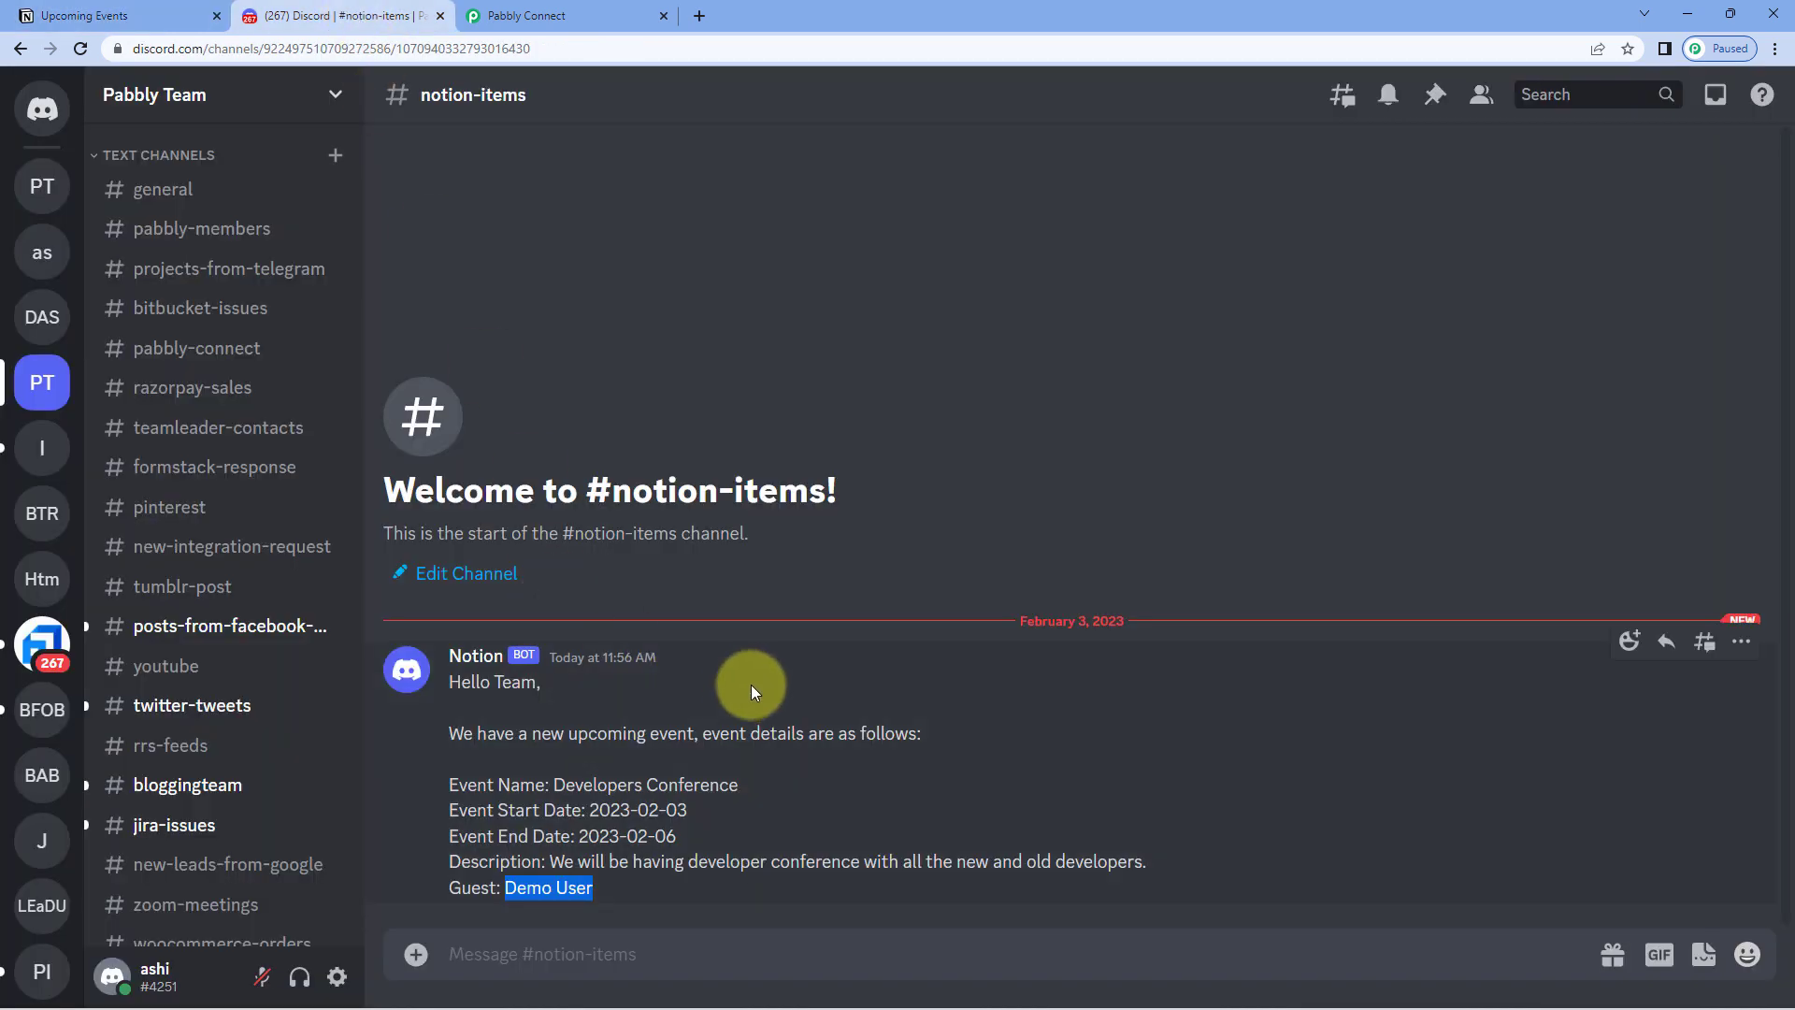
double_click(447, 655)
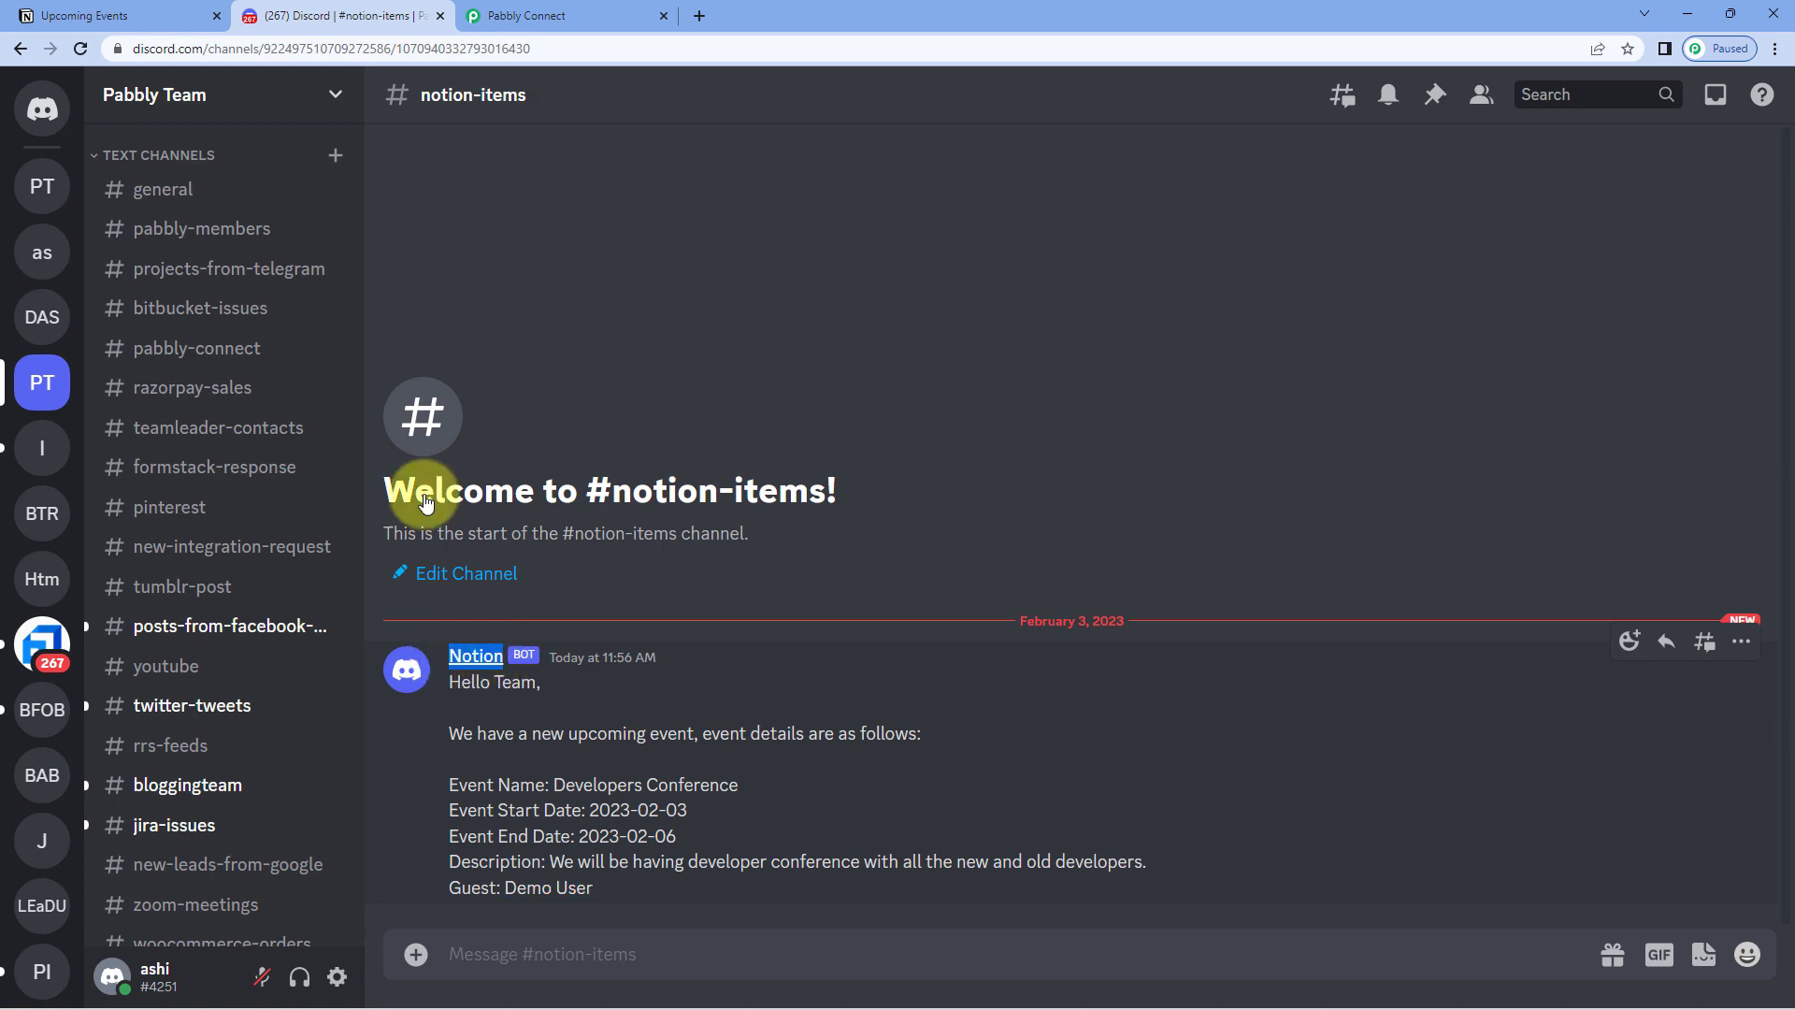
Return to Pabbly Connect, collapse the Notion trigger and Discord action steps, and check how often the trigger looks for new data.
left_click(510, 15)
scroll(296, 485, "down", 2)
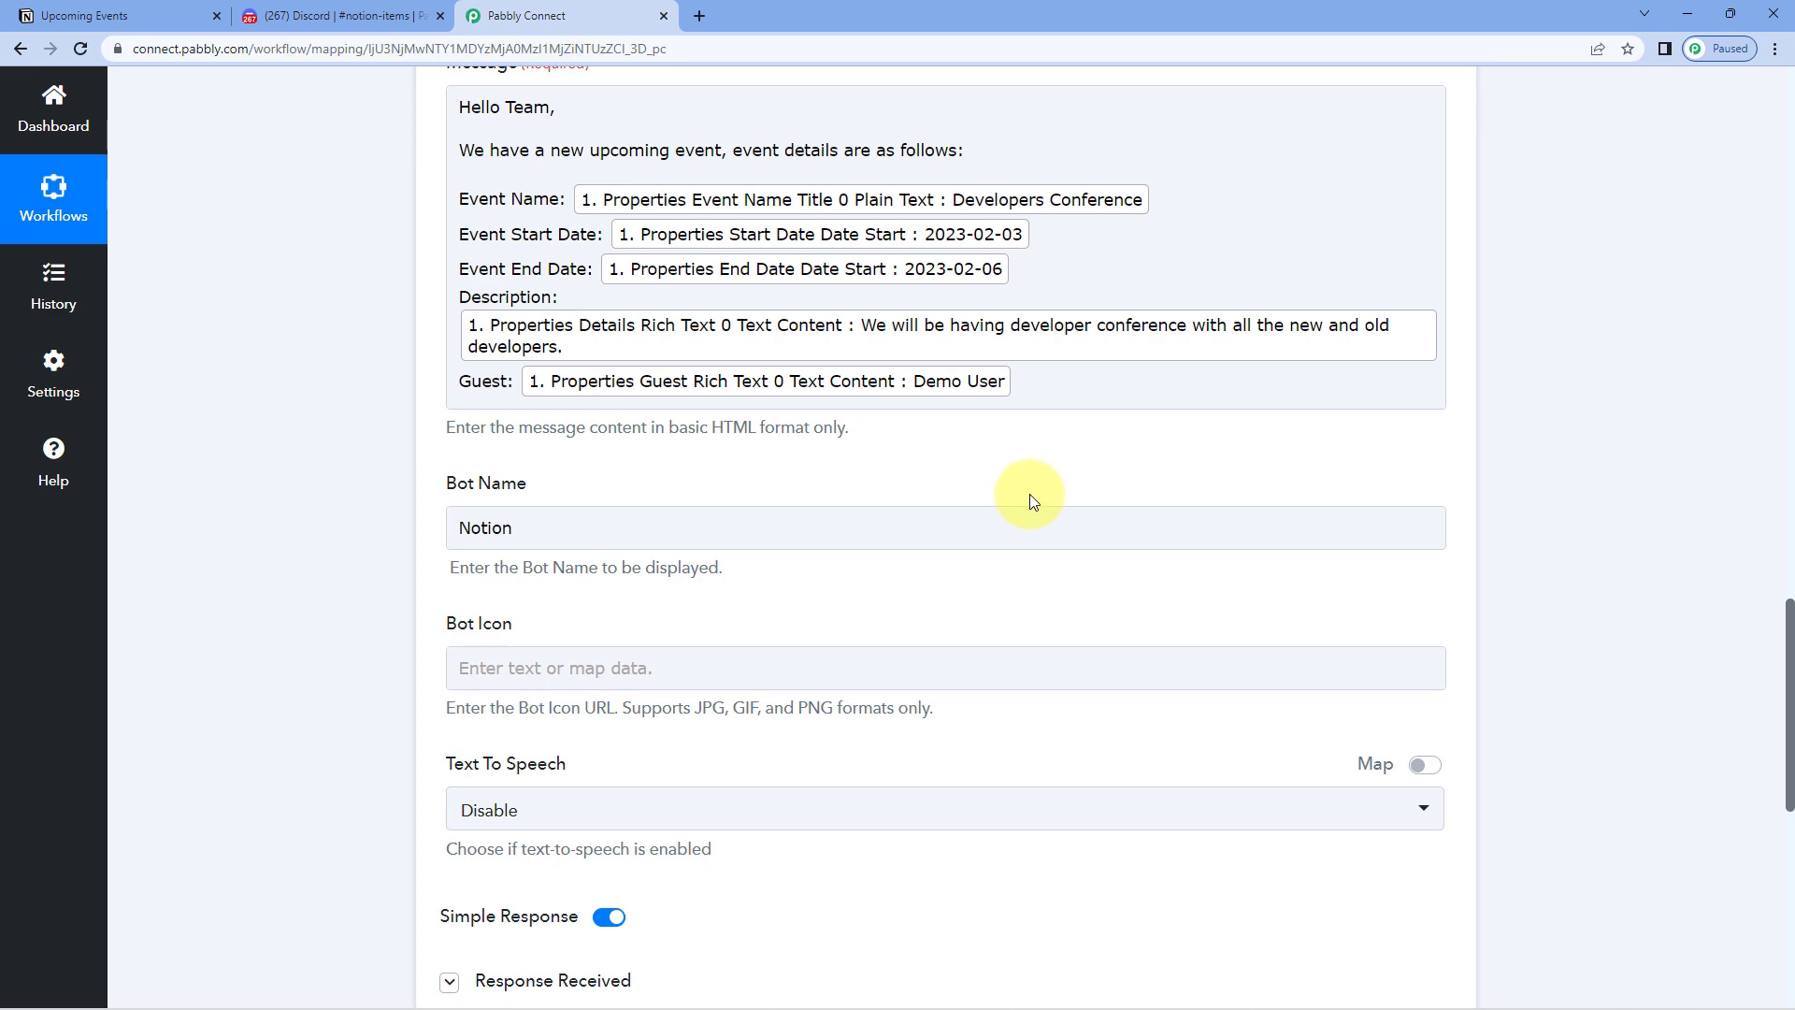
scroll(1029, 494, "up", 5)
scroll(1206, 356, "up", 4)
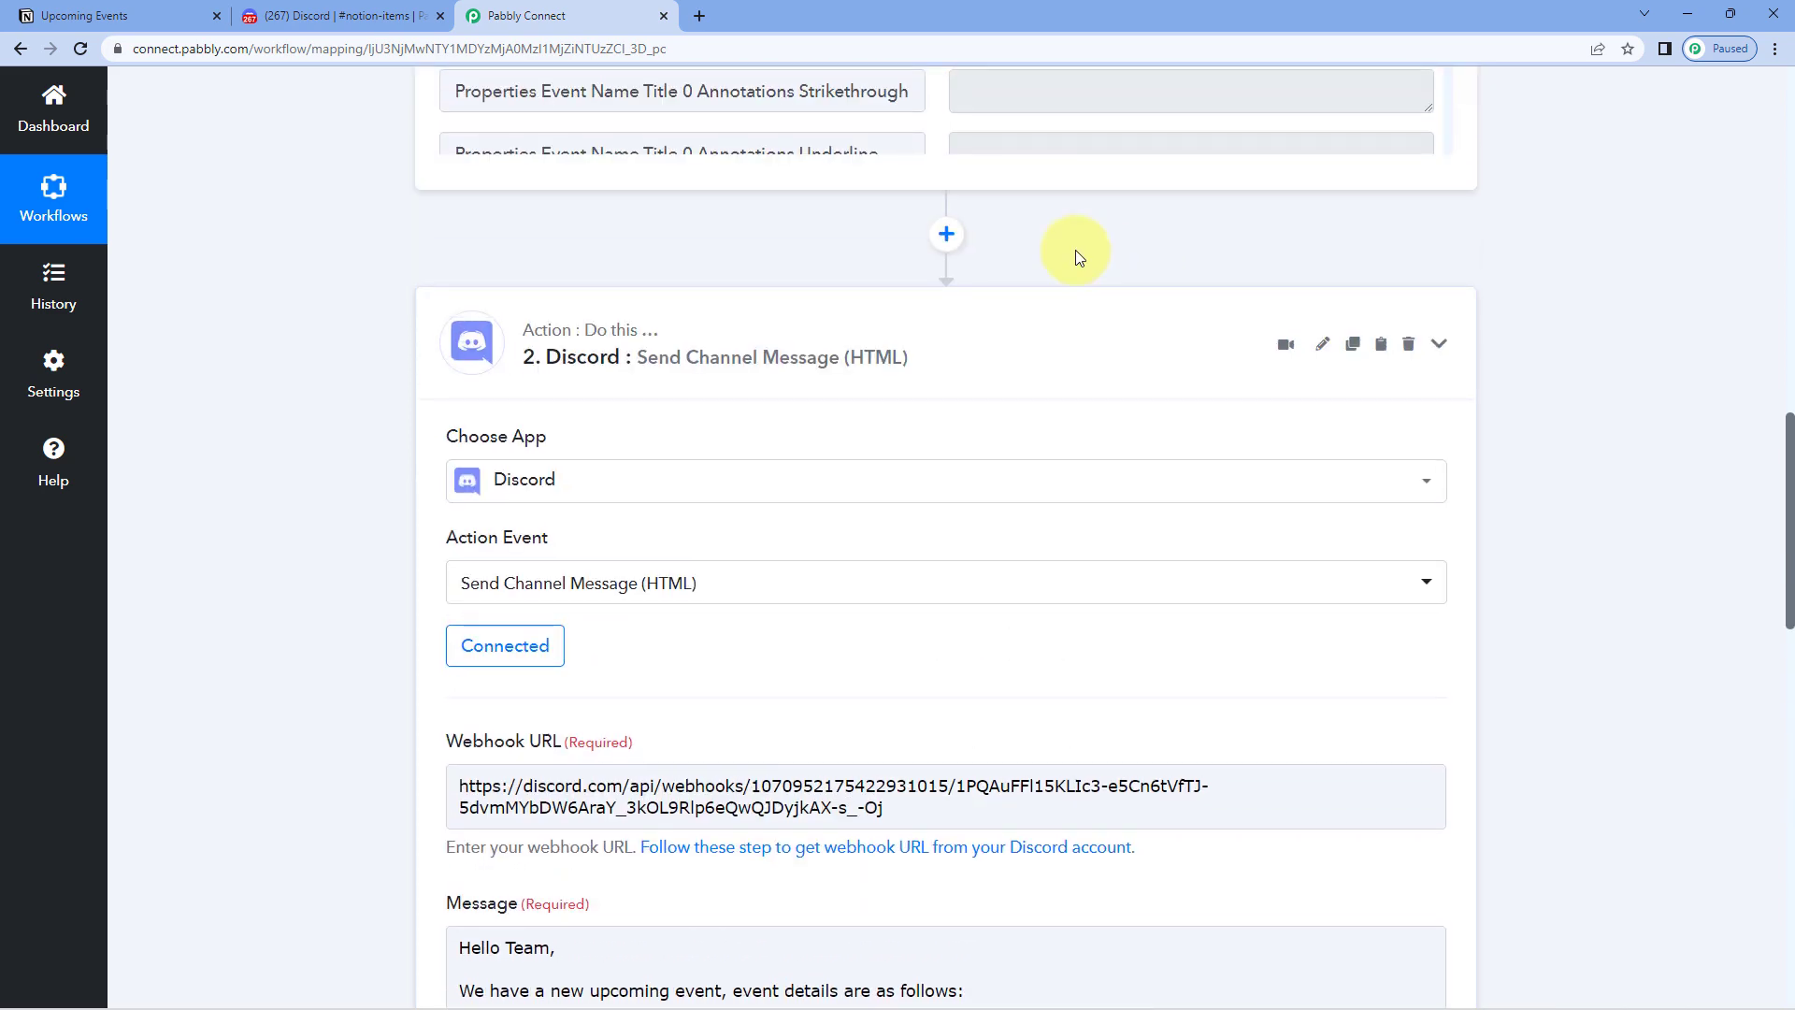
left_click(1439, 340)
scroll(1543, 365, "up", 5)
scroll(1537, 363, "up", 8)
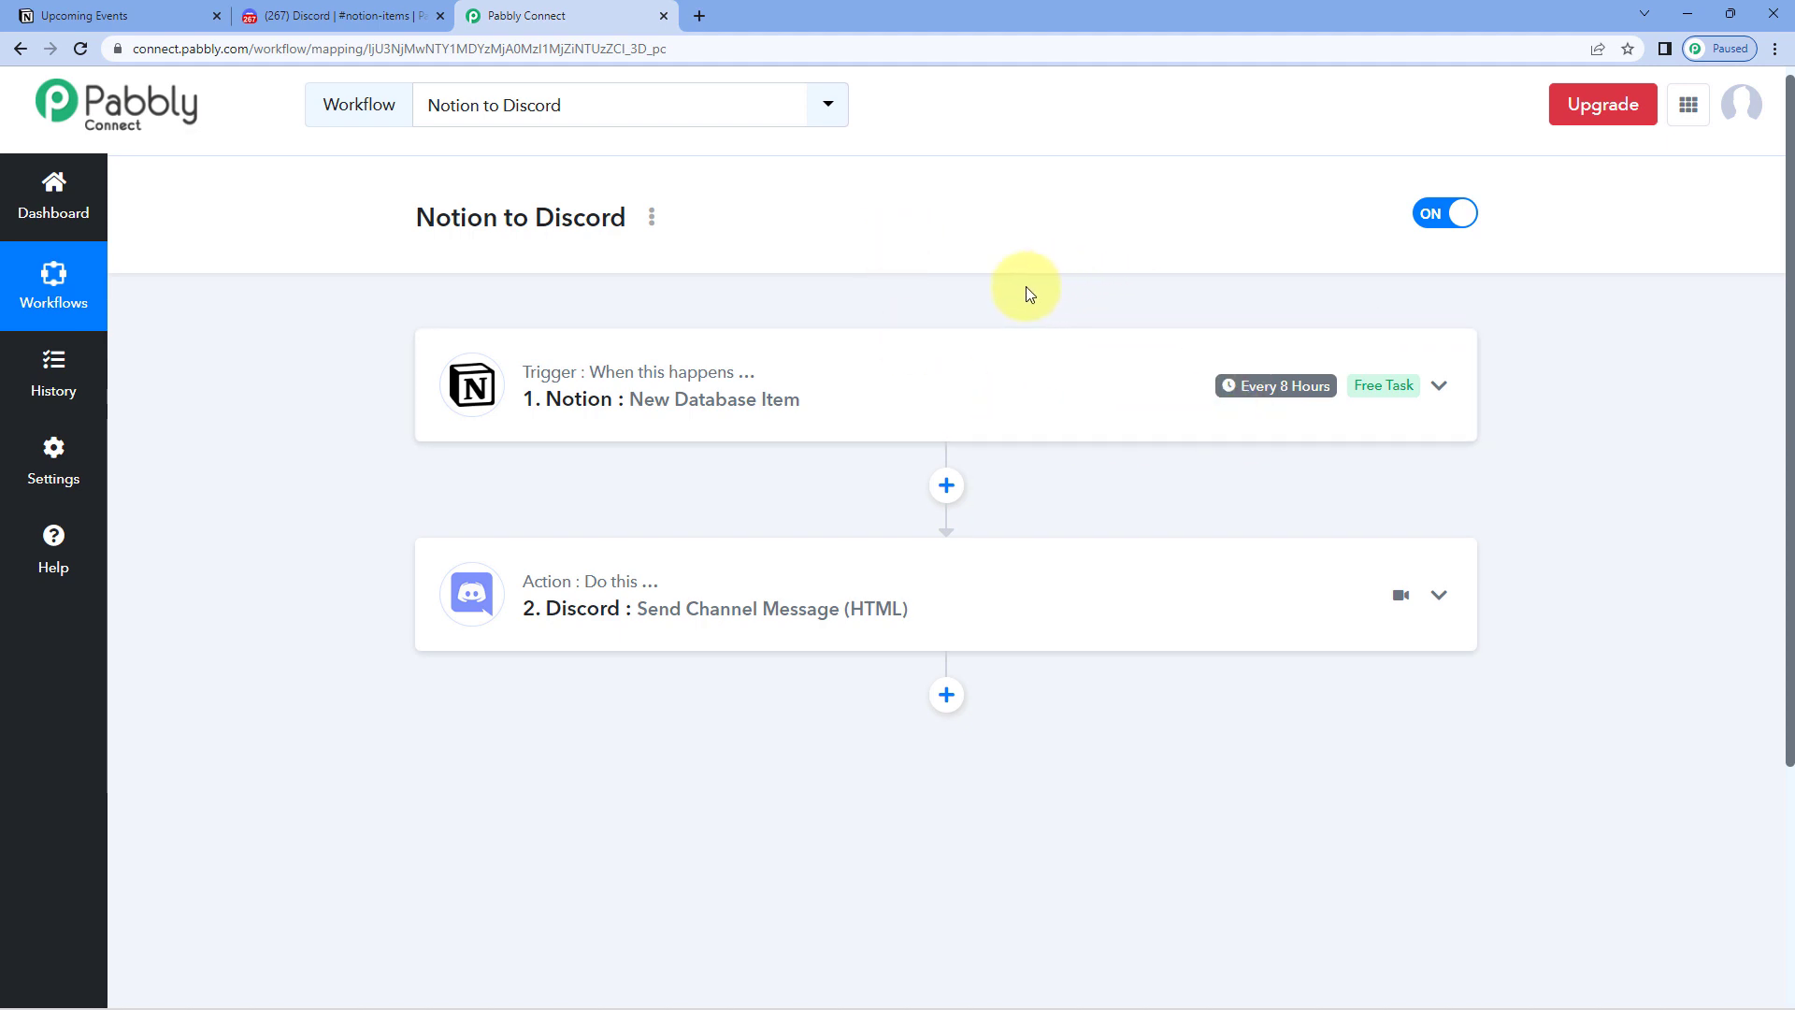
mouse_move(1279, 392)
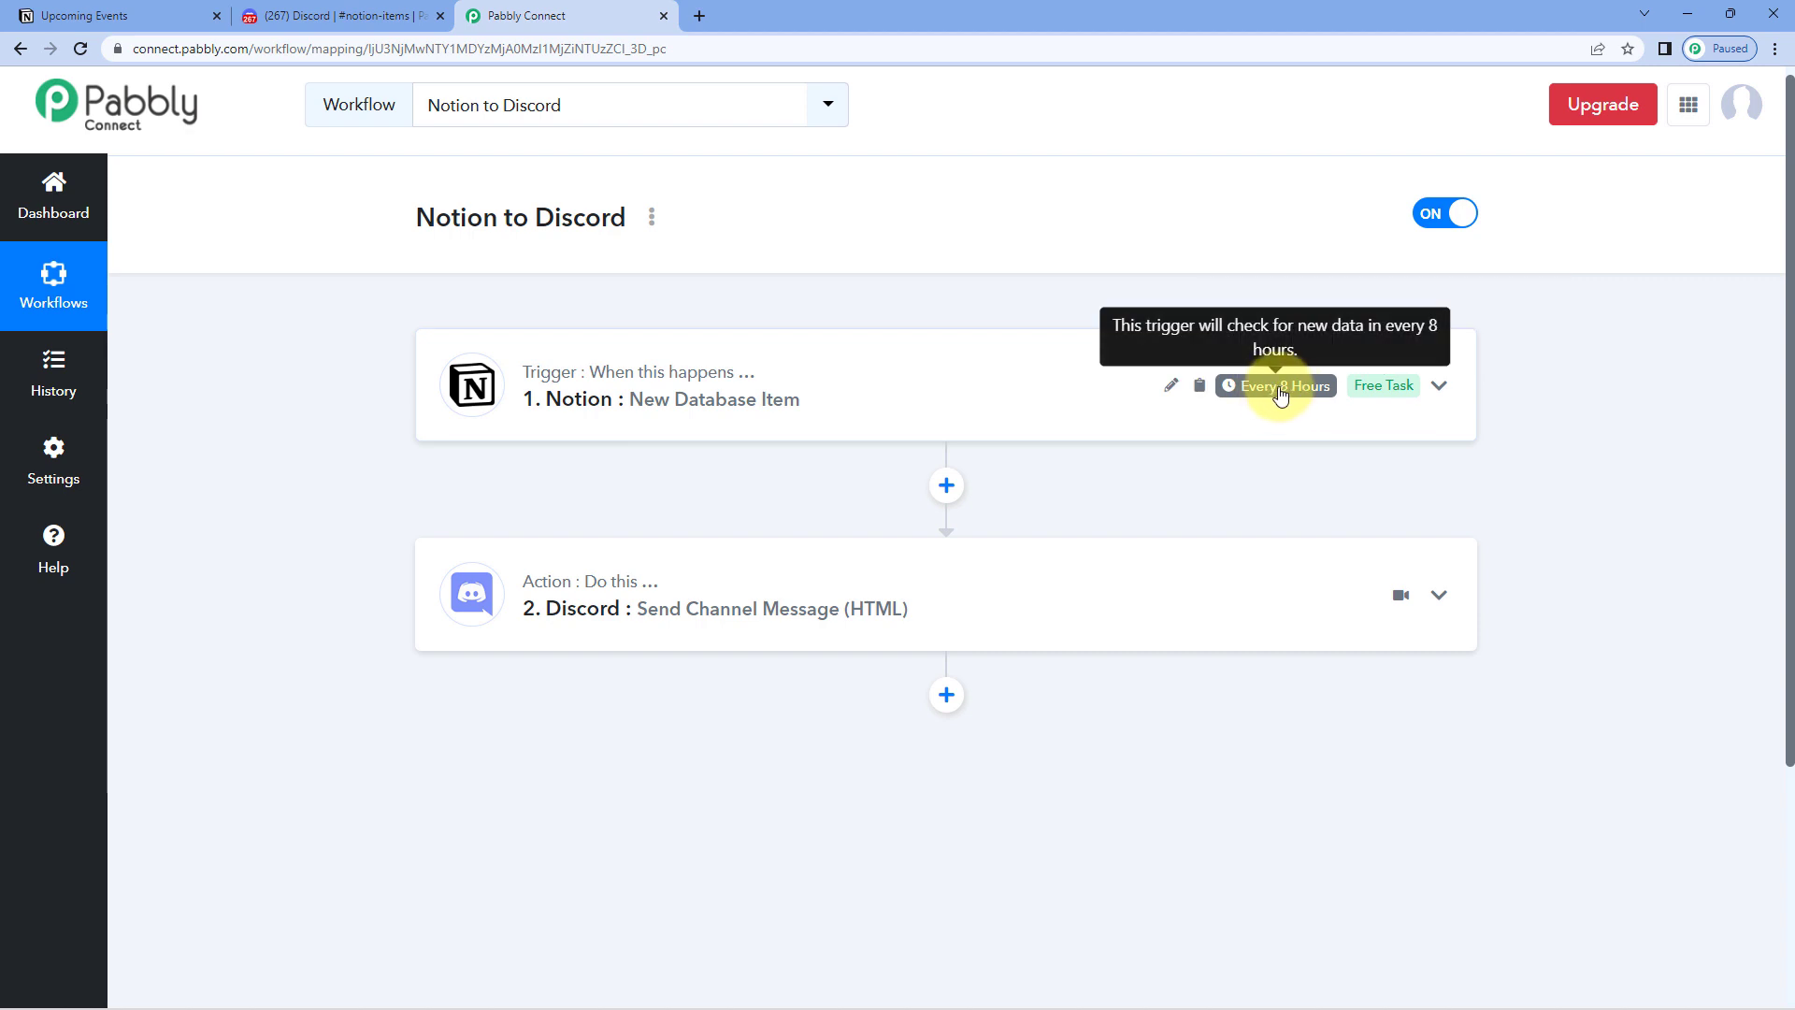